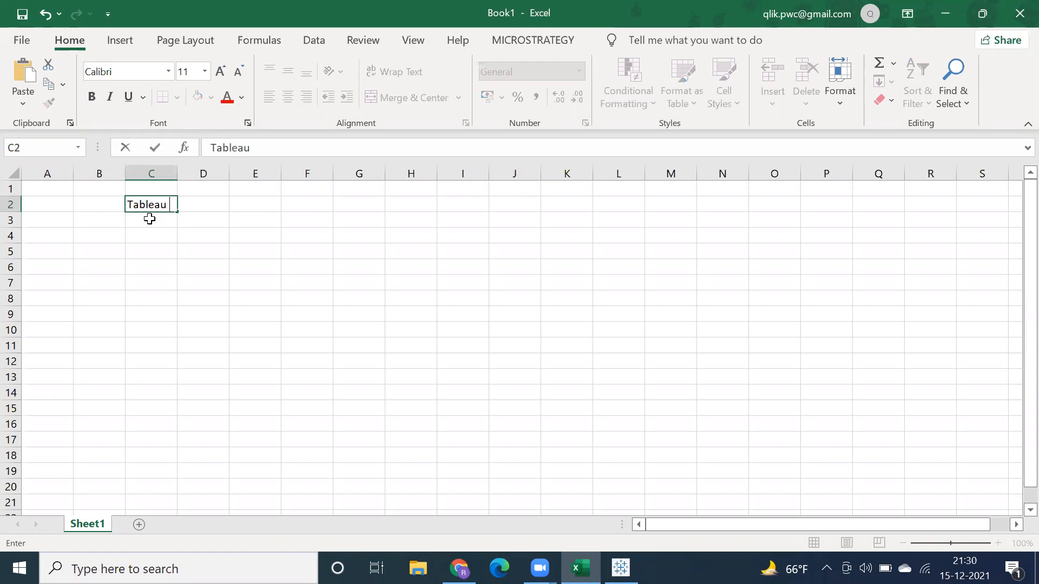
Step: List Tableau Desktop, Tableau Server and Tableau Online in cells C3 to C5, beneath the Tableau heading
{"action": "left_click", "coordinate": [147, 220]}
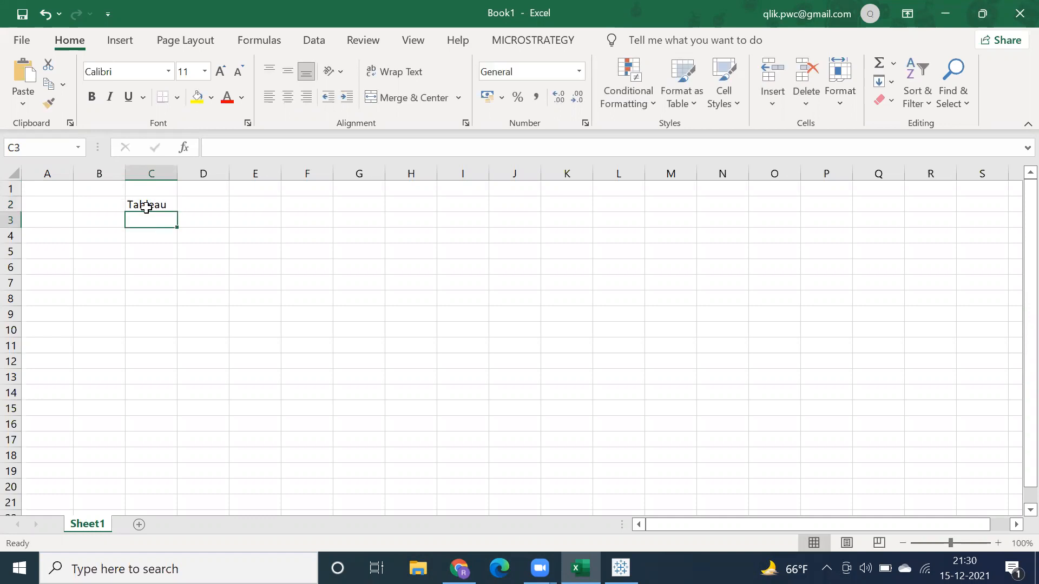
{"action": "left_click", "coordinate": [144, 205]}
{"action": "left_click", "coordinate": [153, 220]}
{"action": "type", "text": "Tableau "}
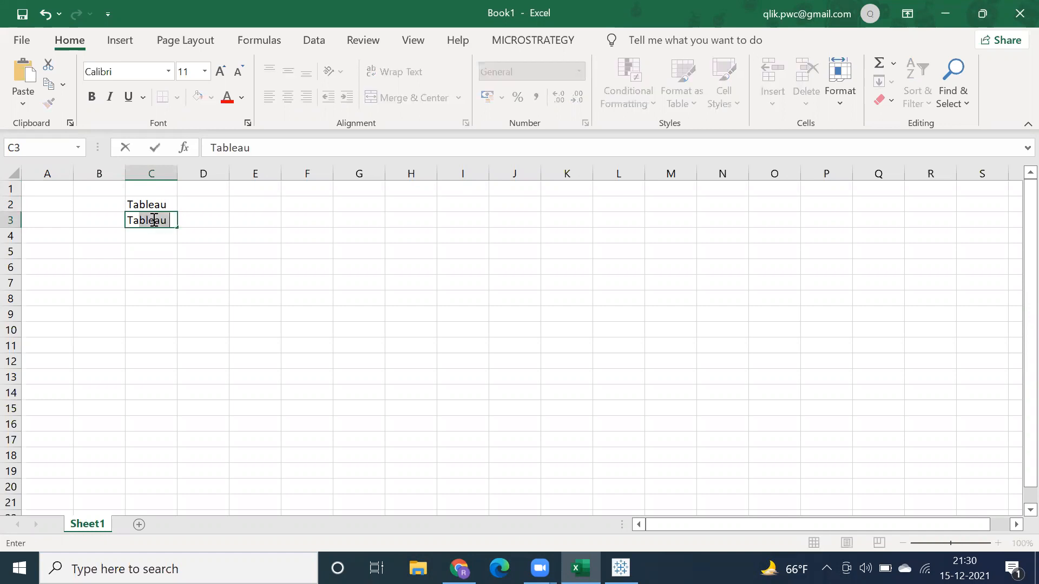
{"action": "type", "text": "Desktop"}
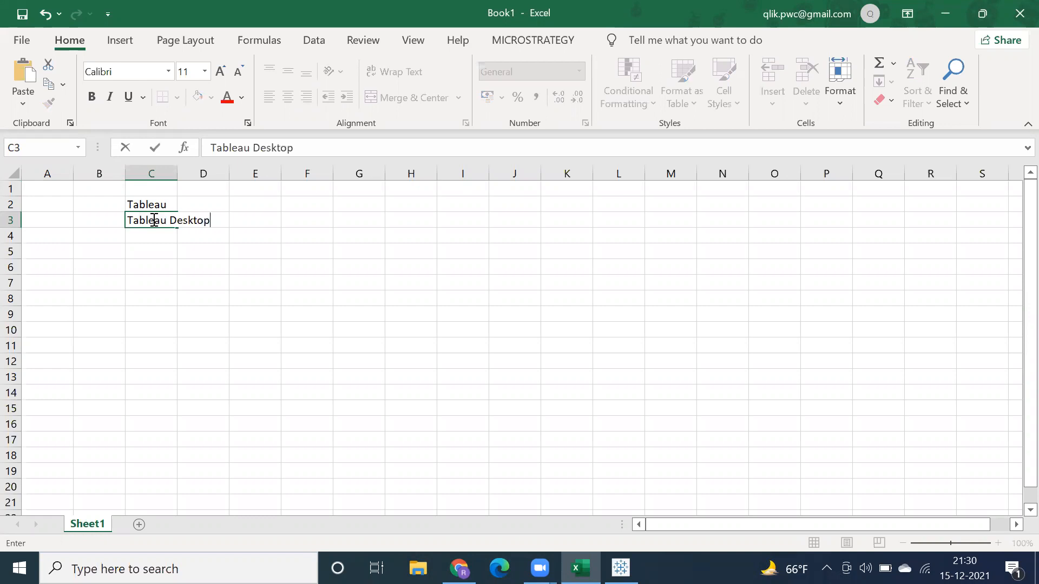
{"action": "key", "text": "Return"}
{"action": "type", "text": "Ta"}
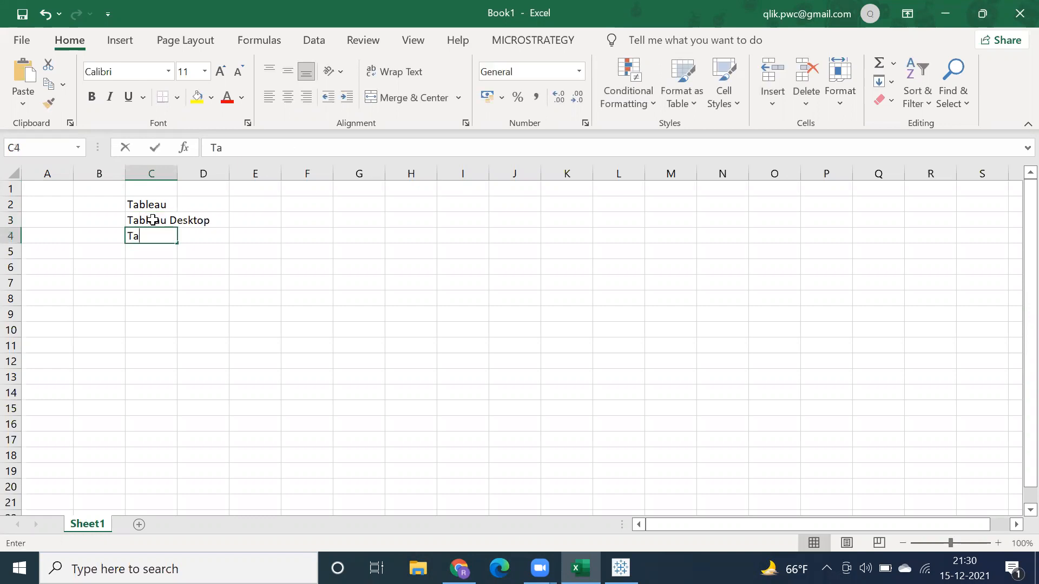
{"action": "type", "text": "bleau Server"}
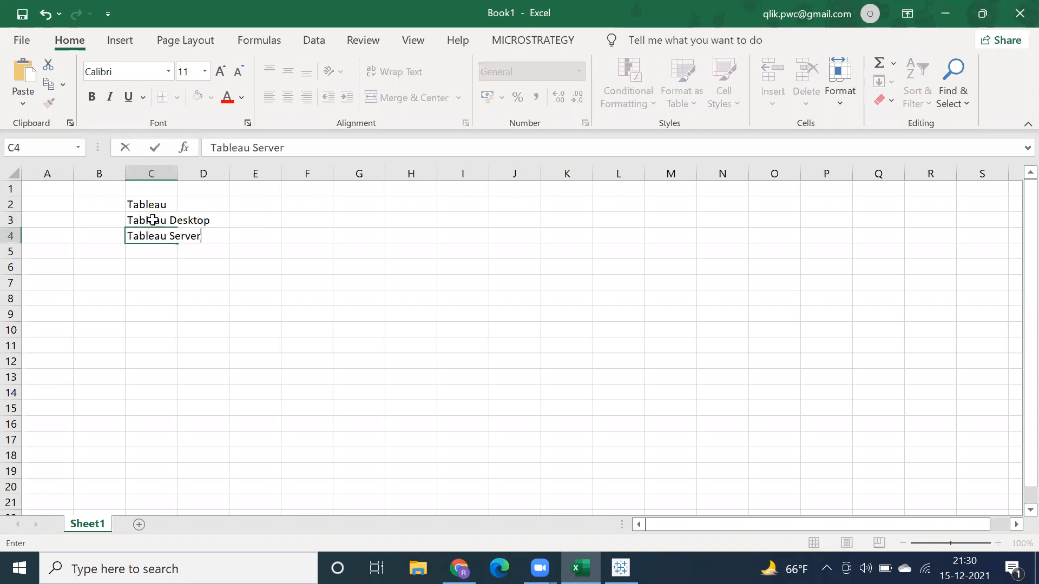
{"action": "key", "text": "Return"}
{"action": "type", "text": "Tab"}
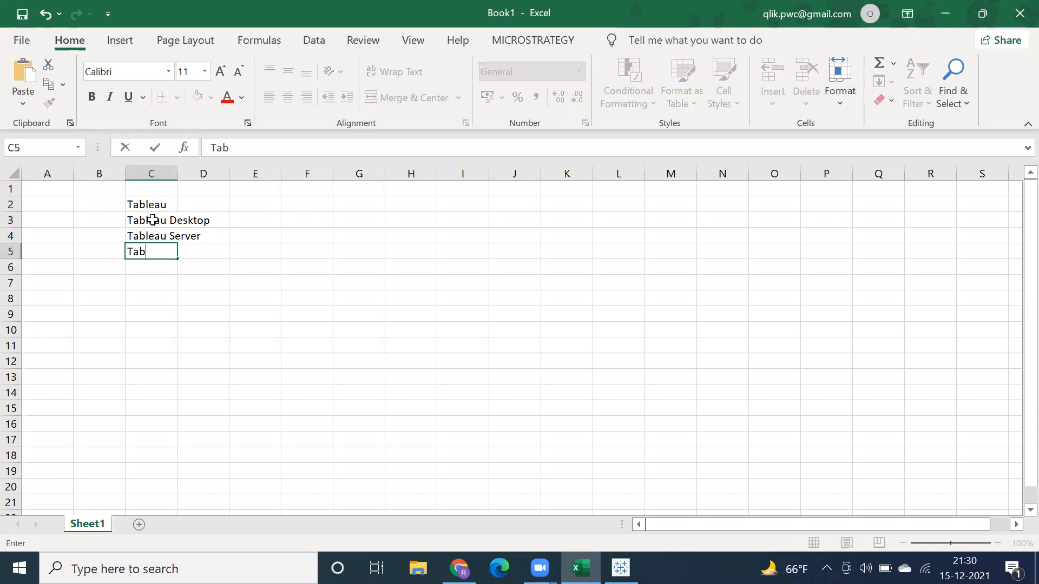
{"action": "type", "text": "leau Online"}
{"action": "key", "text": "Return"}
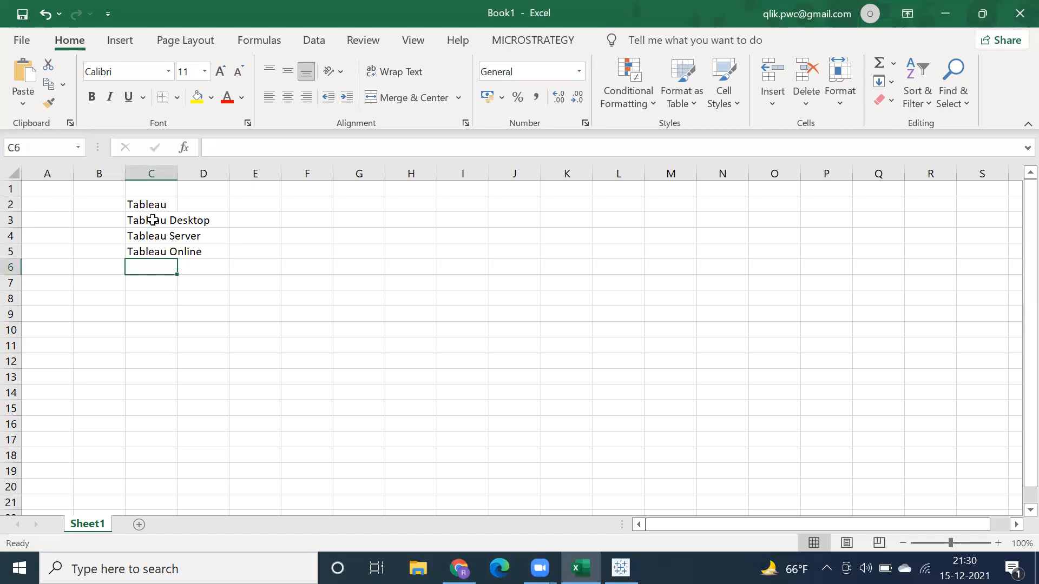
Step: Auto-fit column C to its contents and format the Tableau heading in C2 as bold with a yellow fill
{"action": "double_click", "coordinate": [176, 174]}
{"action": "left_click", "coordinate": [157, 205]}
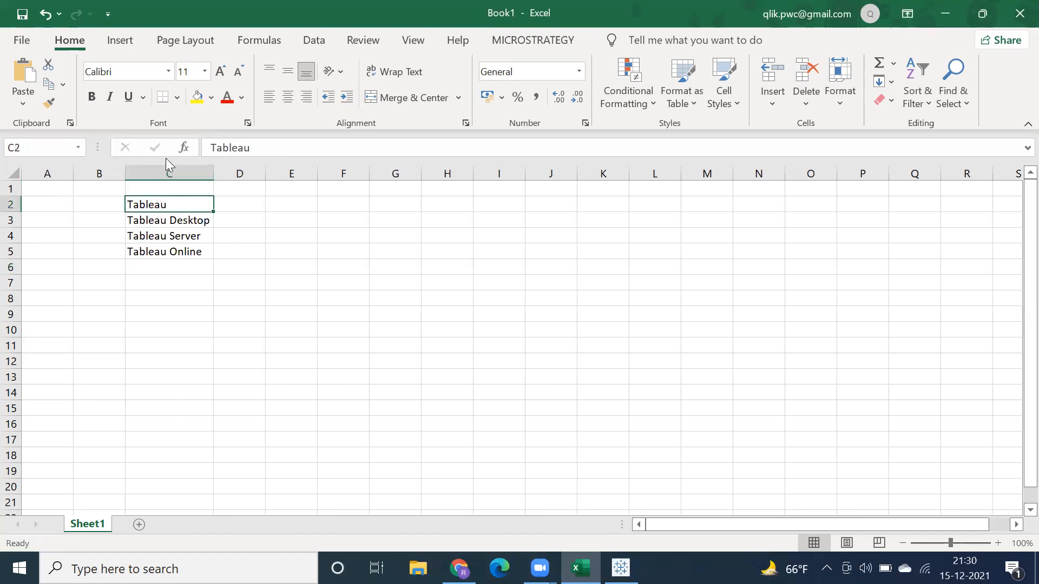
{"action": "left_click", "coordinate": [90, 98]}
{"action": "left_click", "coordinate": [154, 221]}
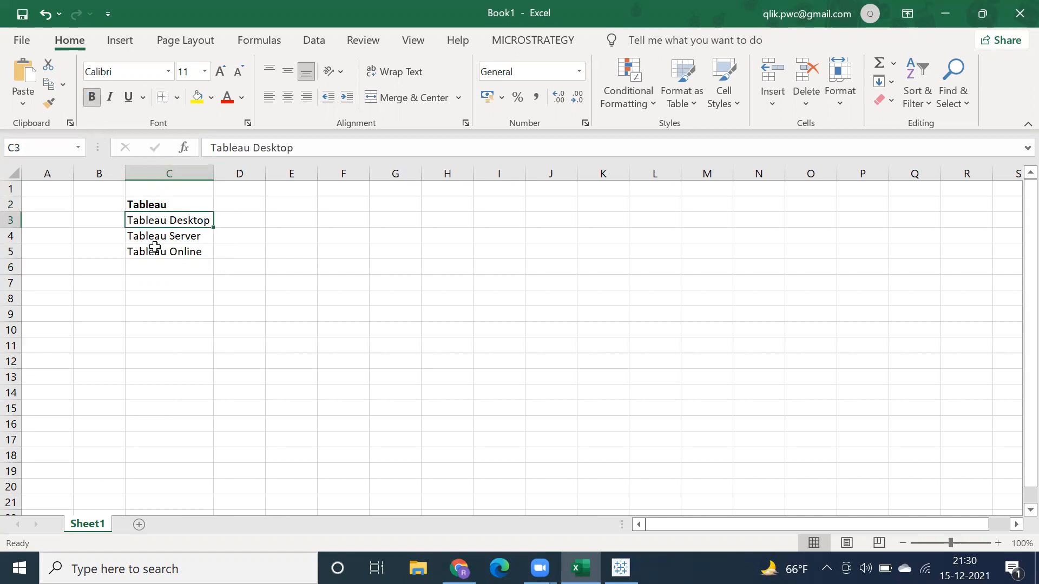
{"action": "left_click", "coordinate": [155, 248], "text": "shift"}
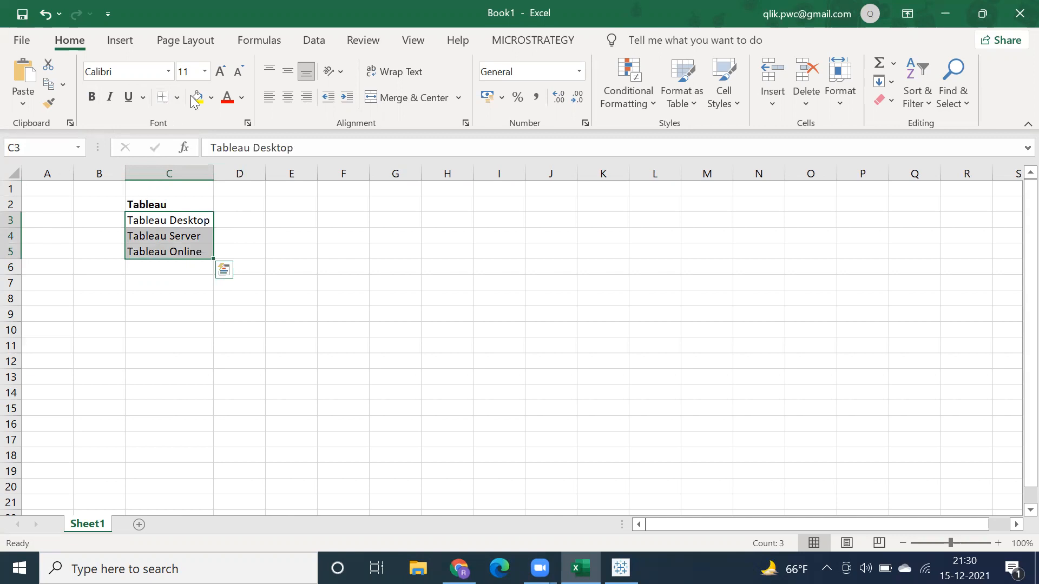
{"action": "left_click", "coordinate": [163, 205]}
{"action": "left_click", "coordinate": [194, 99]}
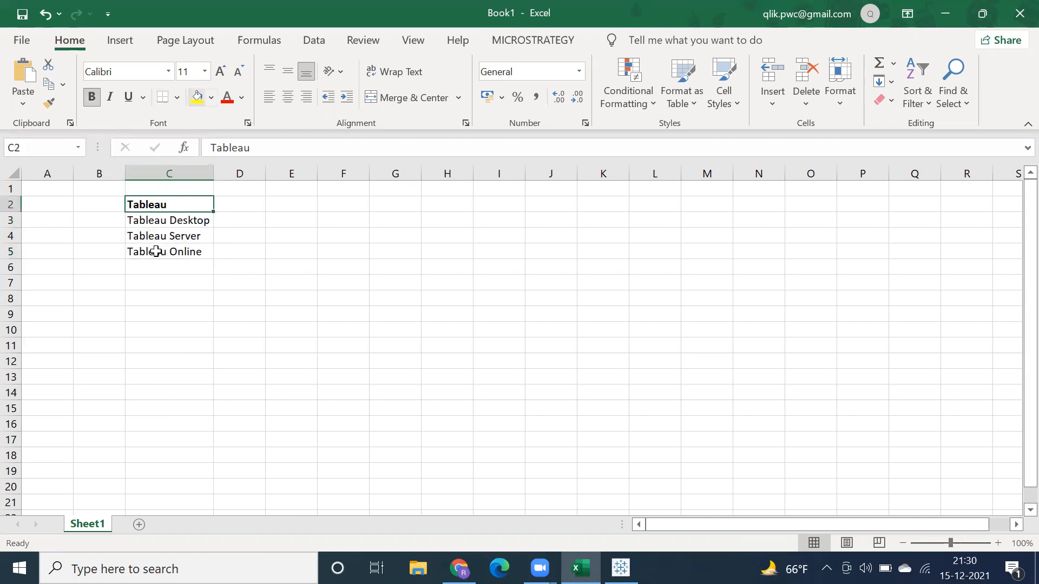
{"action": "left_click", "coordinate": [154, 221]}
{"action": "left_click", "coordinate": [155, 250]}
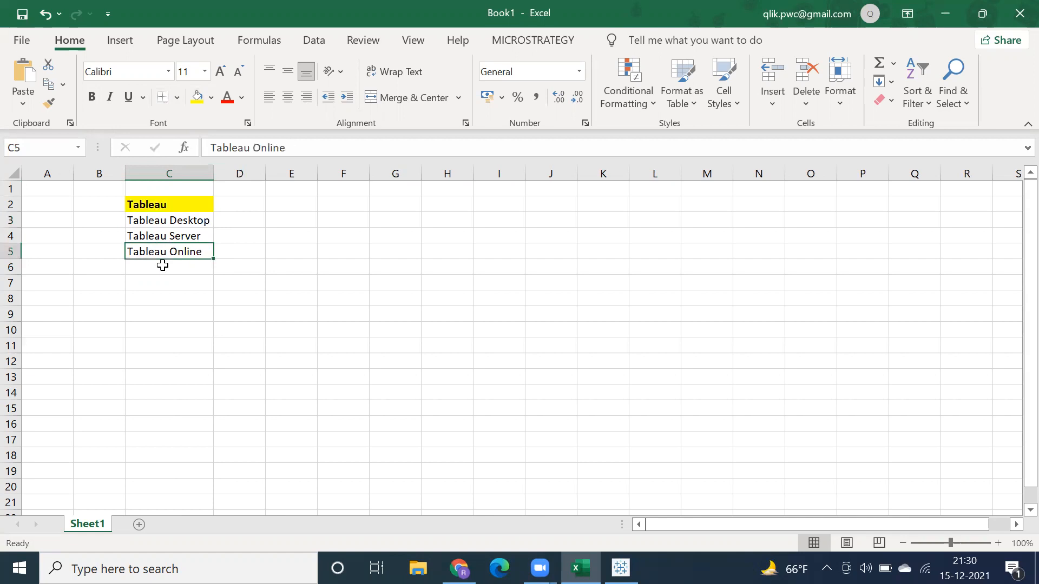
Step: Extend the list in column C with Tableau Public in C6 and Tableau Reader in C7
{"action": "left_click", "coordinate": [163, 266]}
{"action": "type", "text": "Tab"}
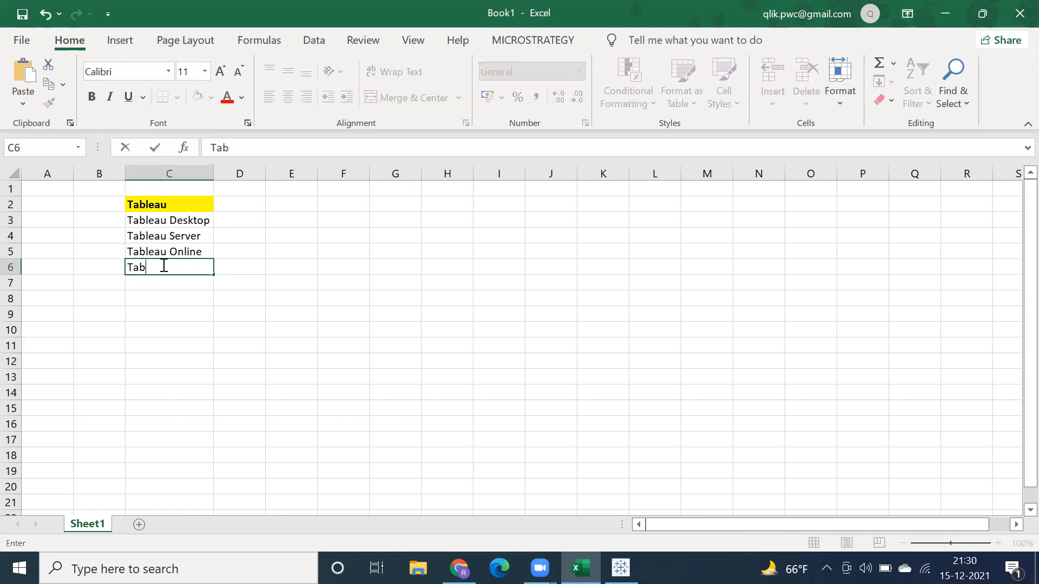
{"action": "type", "text": "leau Public\\"}
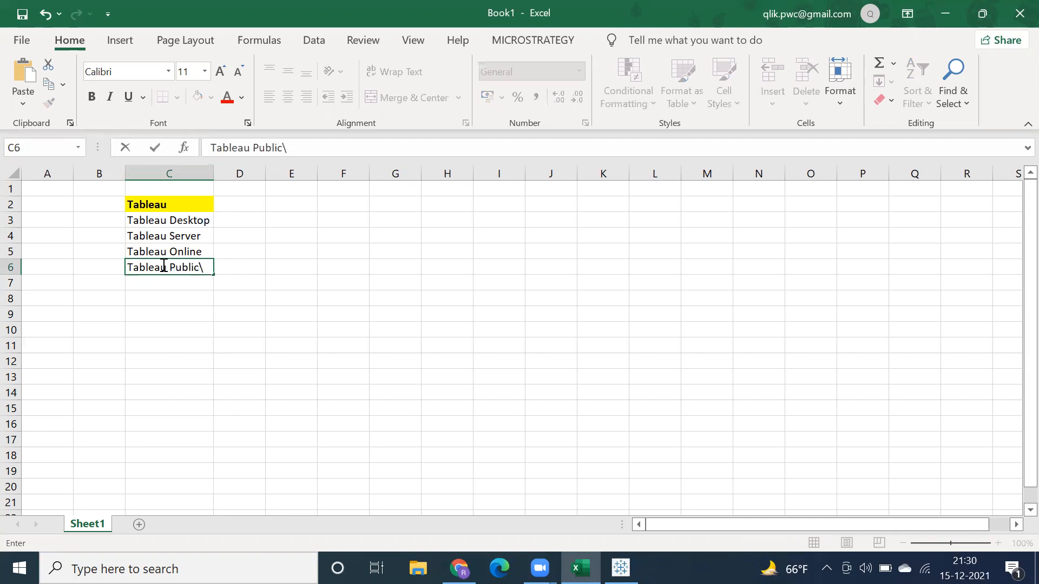
{"action": "key", "text": "BackSpace"}
{"action": "key", "text": "Return"}
{"action": "type", "text": "Tab"}
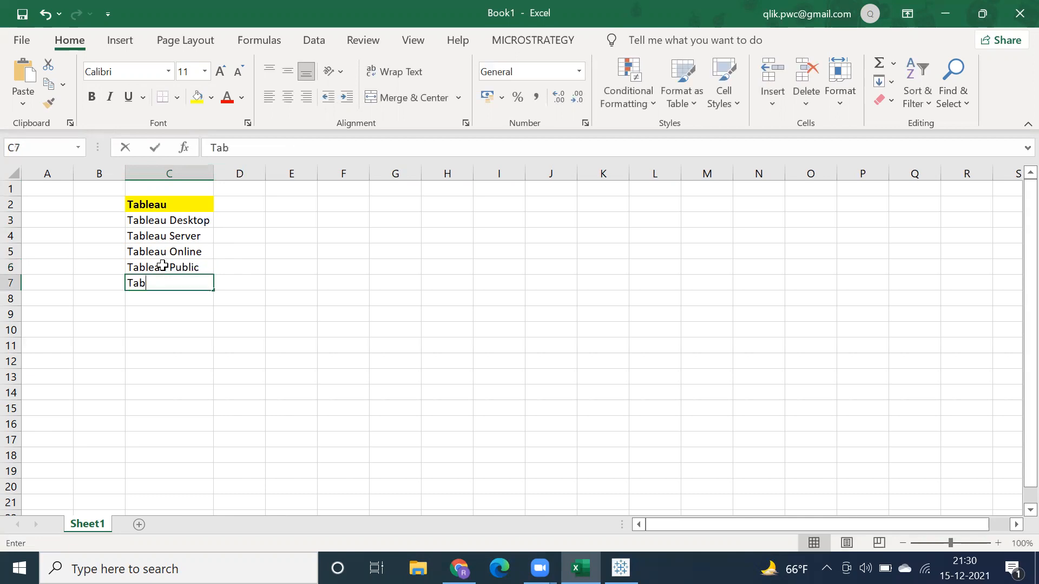
{"action": "type", "text": "leau Rea"}
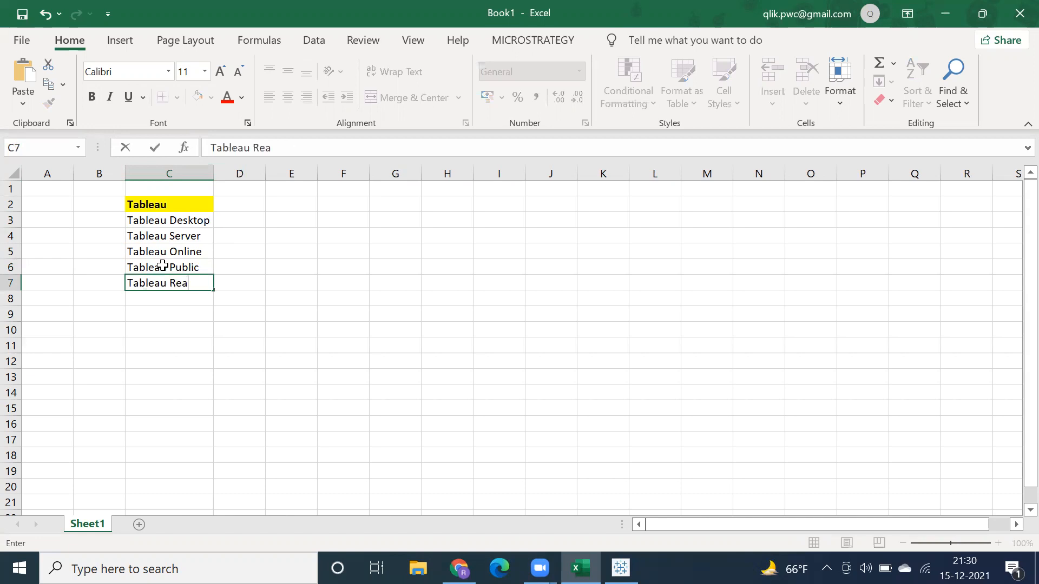
{"action": "type", "text": "der"}
{"action": "key", "text": "Return"}
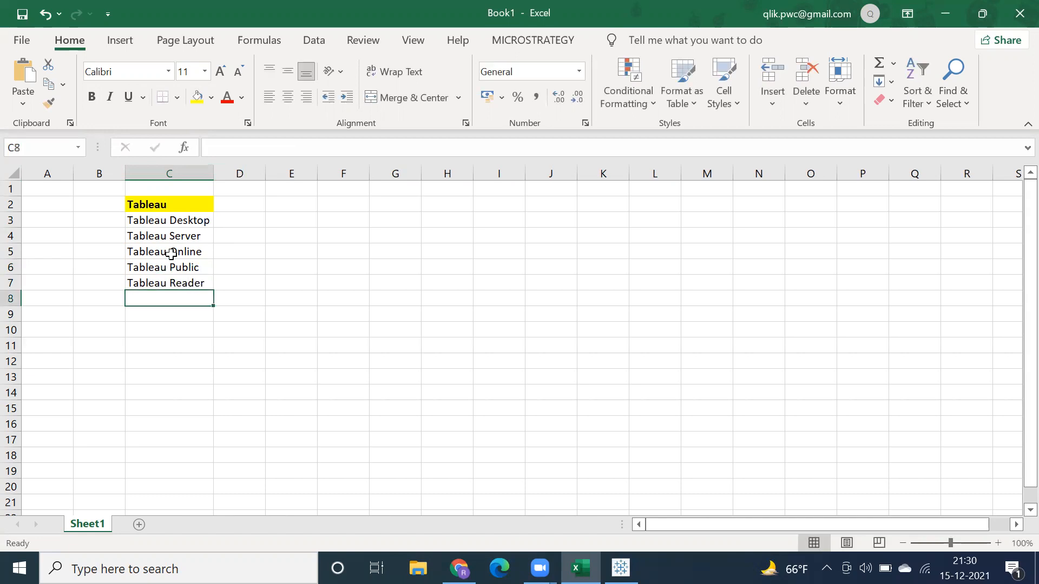
Step: Make the Tableau Desktop and Tableau Server entries in C3 and C4 bold
{"action": "left_click", "coordinate": [164, 221]}
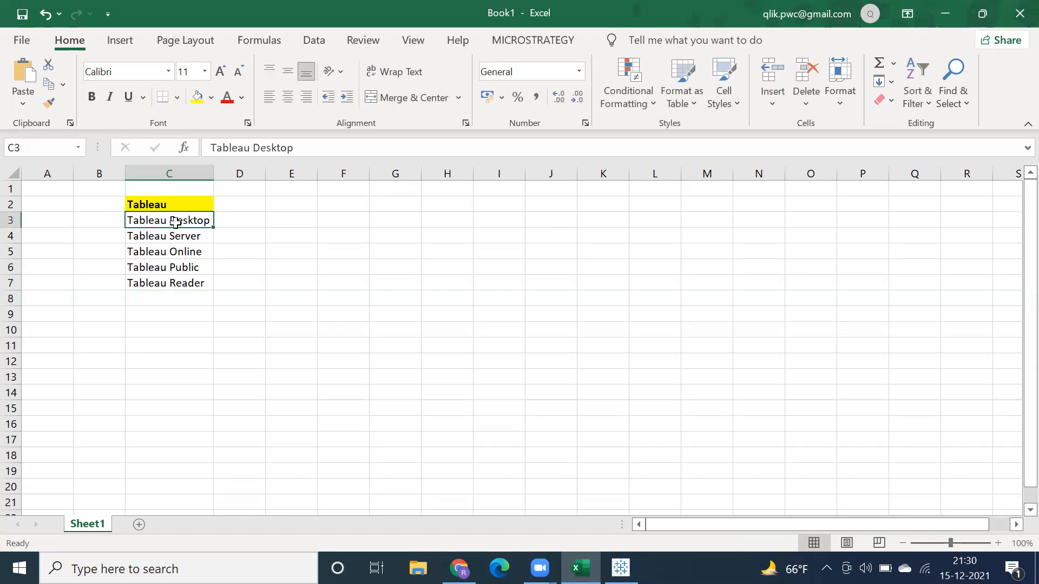
{"action": "left_click_drag", "start_coordinate": [164, 222], "coordinate": [168, 235]}
{"action": "left_click", "coordinate": [92, 100]}
{"action": "left_click", "coordinate": [158, 225]}
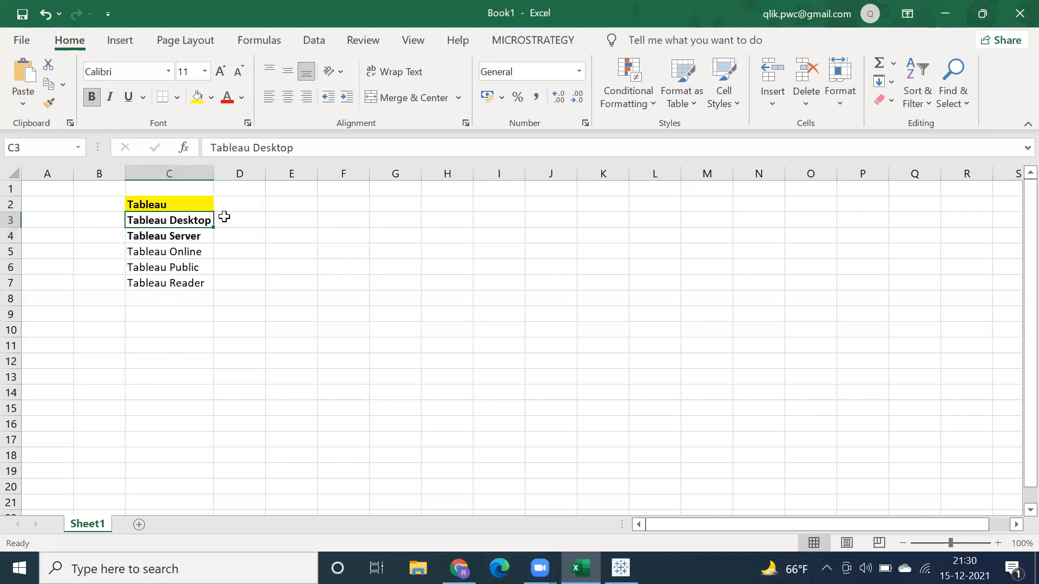
Step: Enter Development in D3 beside Tableau Desktop and auto-fit column D to its contents
{"action": "left_click", "coordinate": [236, 220]}
{"action": "type", "text": "Development"}
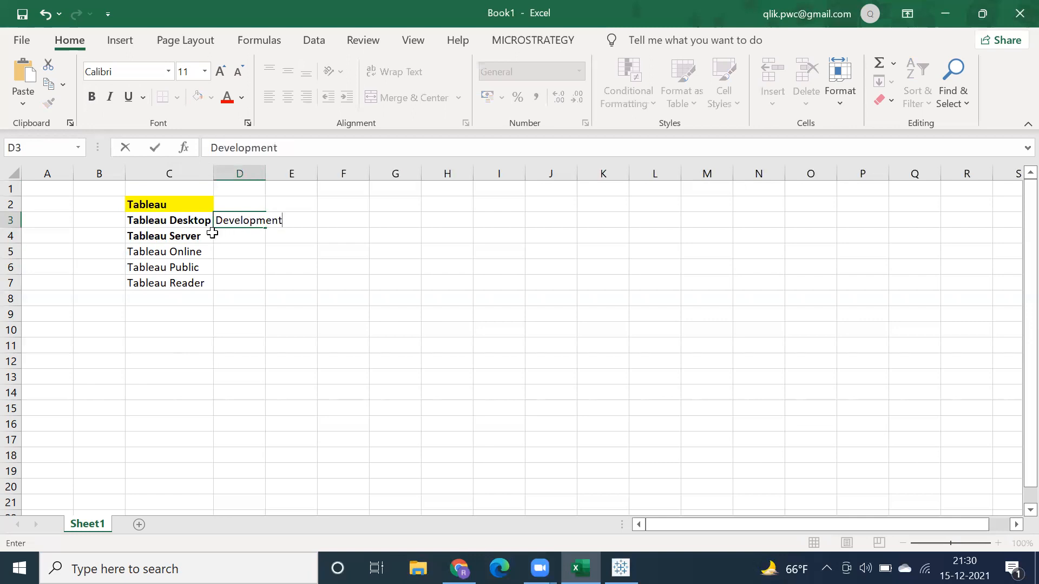
{"action": "left_click", "coordinate": [184, 236]}
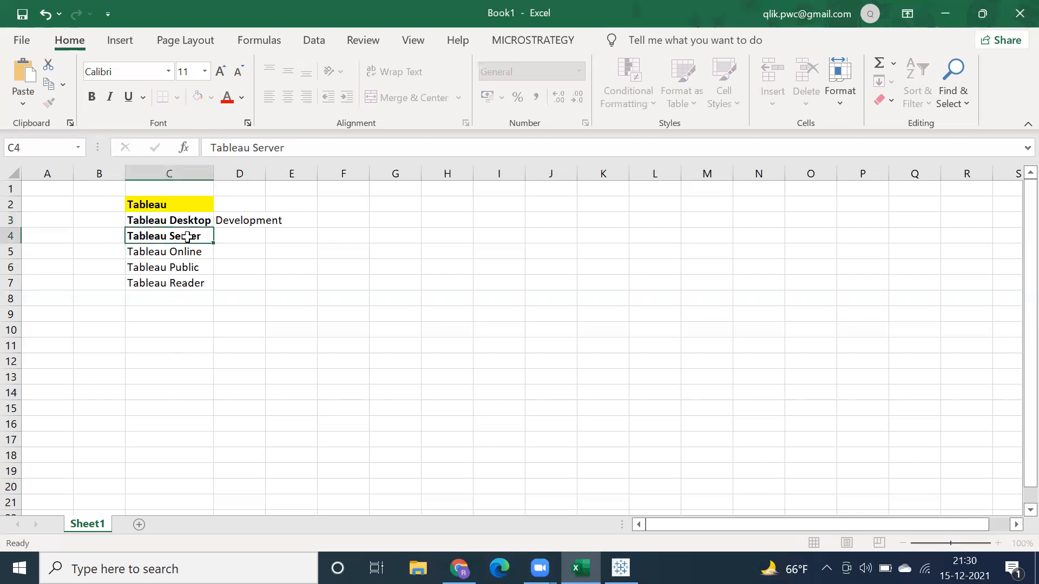
{"action": "left_click", "coordinate": [232, 216]}
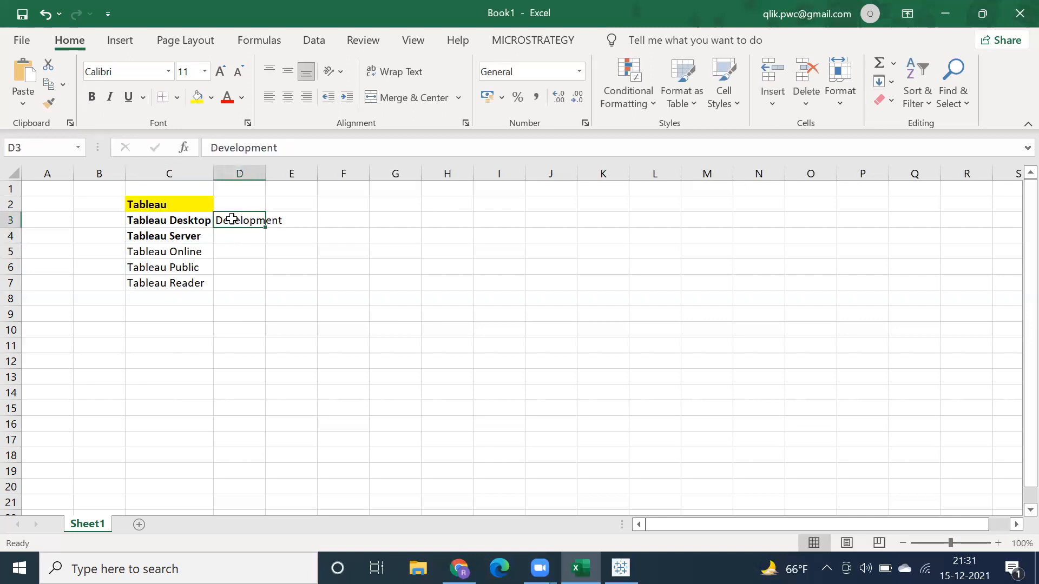
{"action": "left_click", "coordinate": [188, 238]}
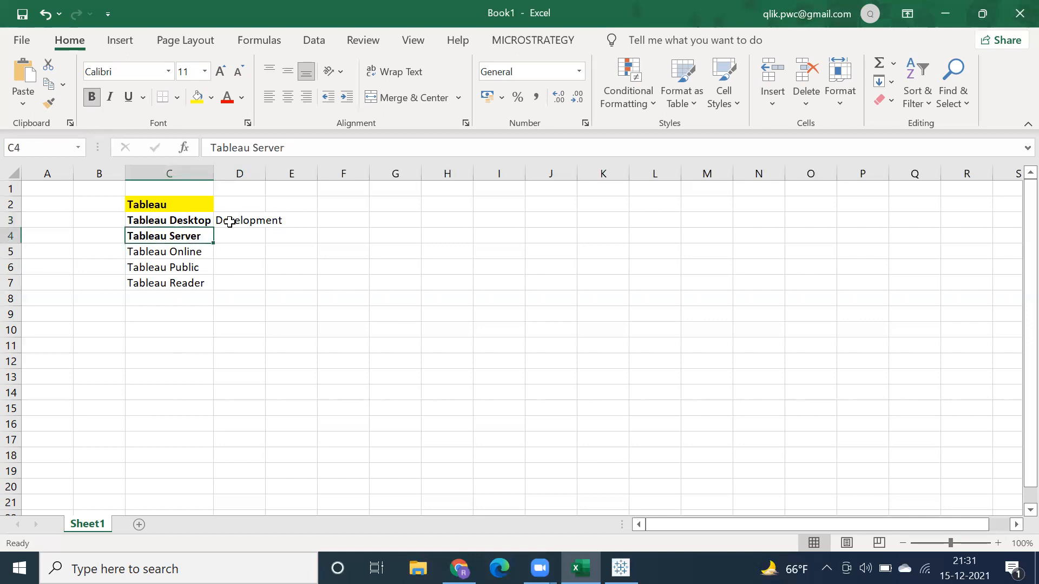
{"action": "double_click", "coordinate": [265, 174]}
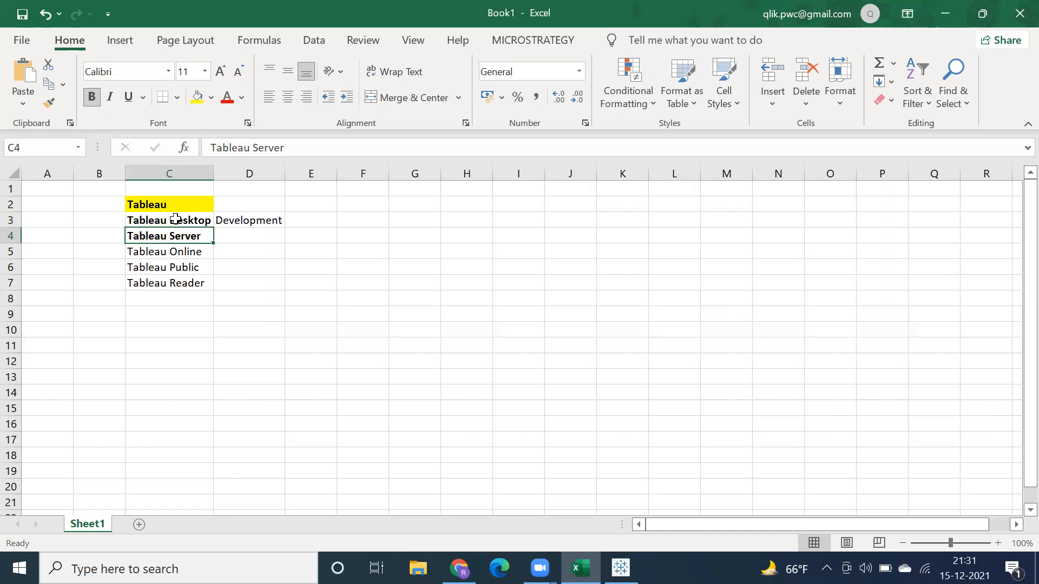
{"action": "left_click", "coordinate": [176, 220]}
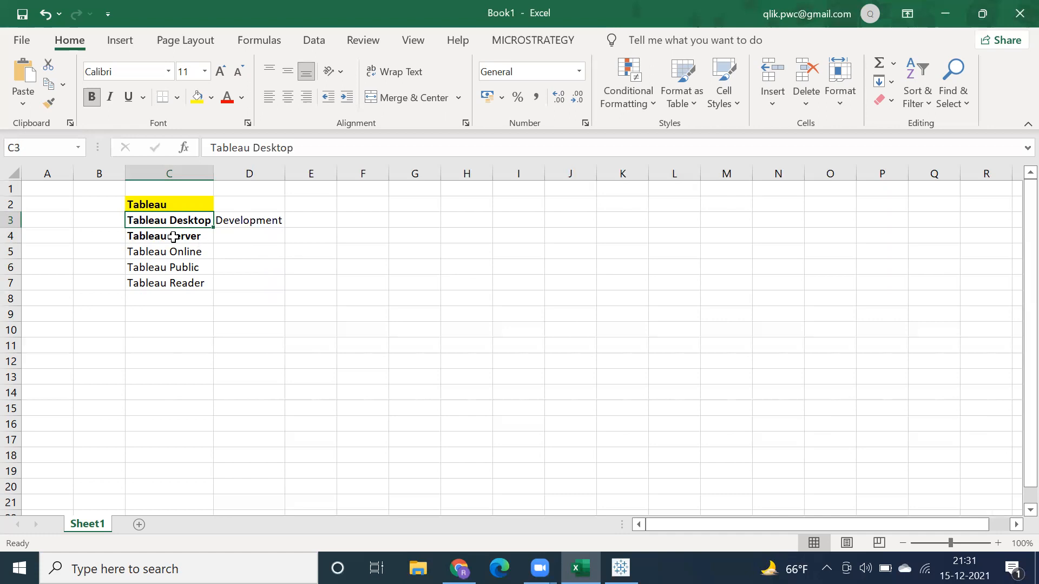
Step: Enter Data Warehouse in G2 and Basic Sql in G3
{"action": "left_click", "coordinate": [397, 207]}
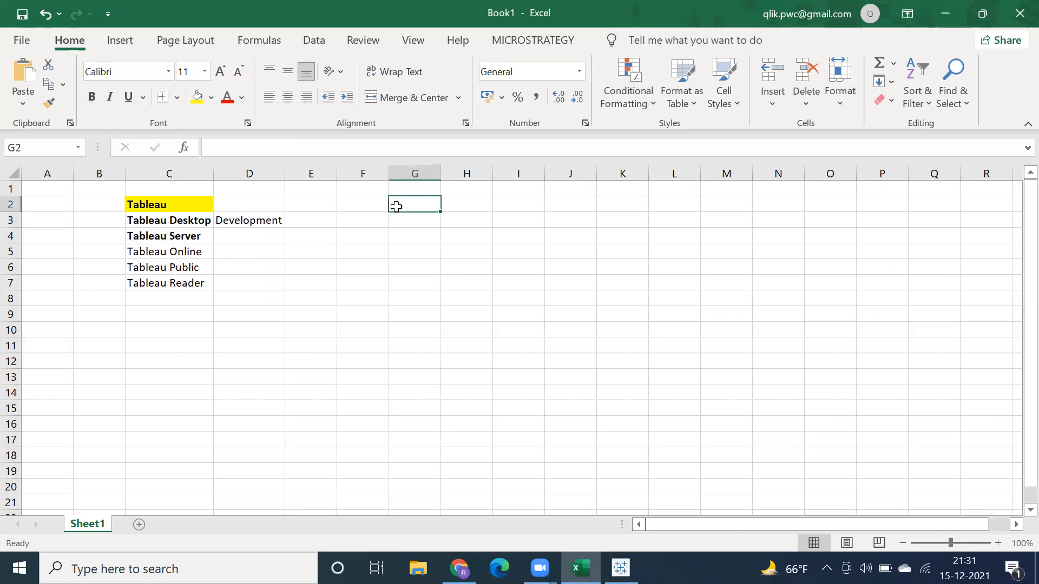
{"action": "type", "text": "Data Warehouse"}
{"action": "key", "text": "Return"}
{"action": "type", "text": "Basic Sql"}
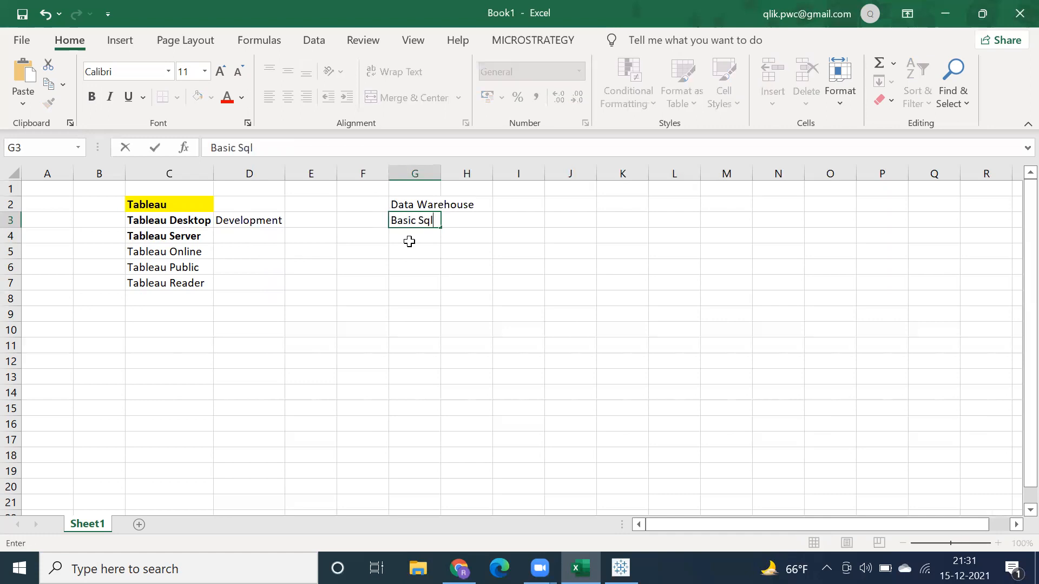
{"action": "left_click", "coordinate": [397, 242]}
{"action": "left_click", "coordinate": [400, 217]}
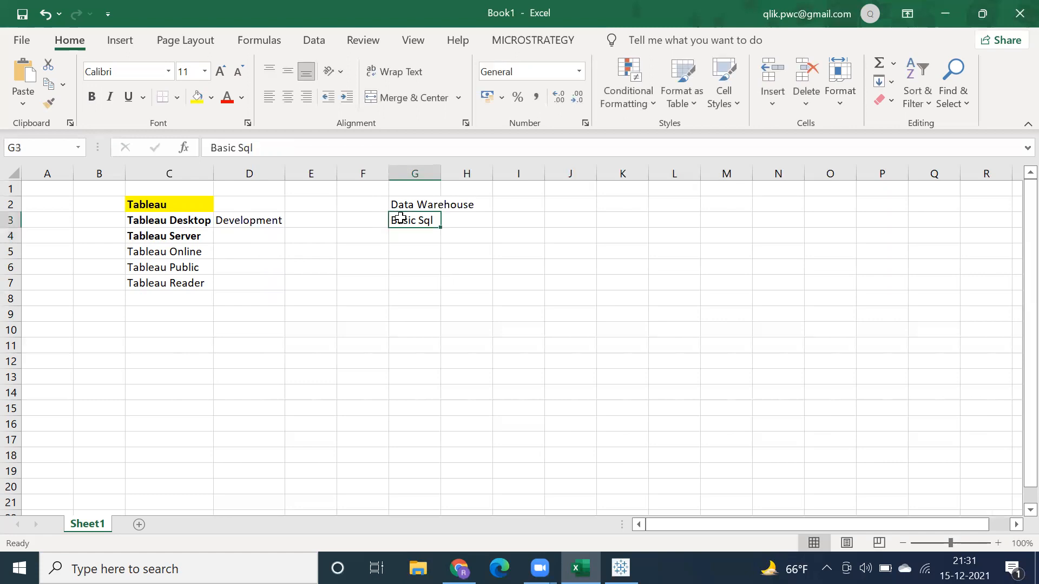
Step: Make the Data Warehouse heading in G2 bold and auto-fit column G to its contents
{"action": "left_click", "coordinate": [404, 205]}
{"action": "left_click", "coordinate": [93, 99]}
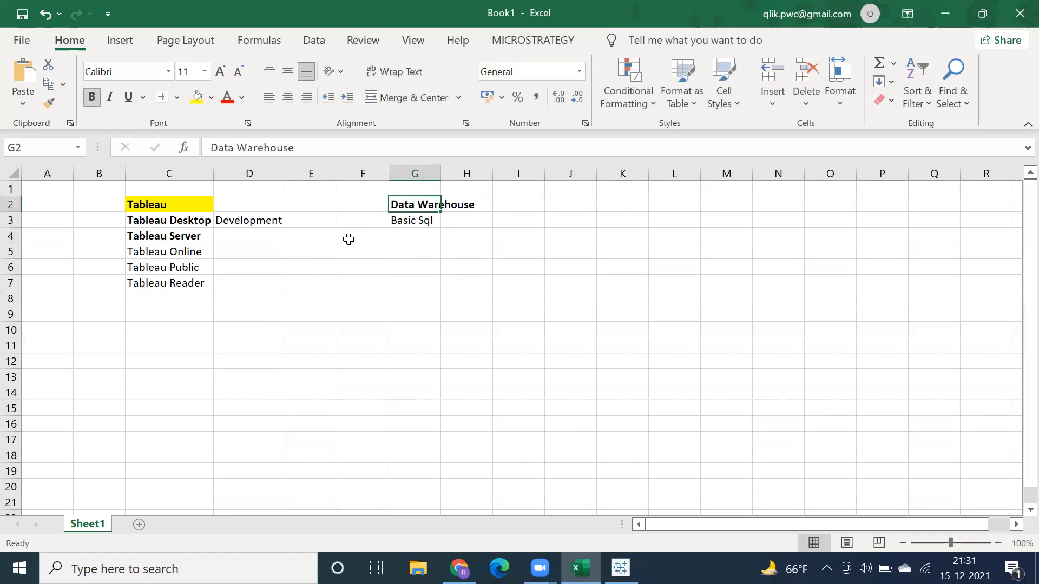
{"action": "double_click", "coordinate": [441, 174]}
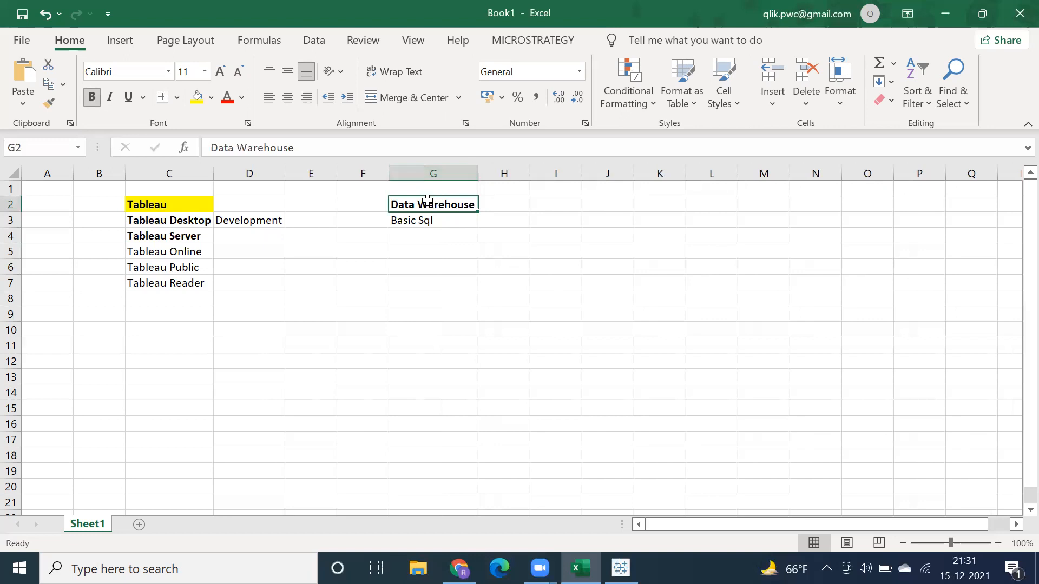
Step: Enter the topic "OLTP systems vs OLAP Systems" in G6
{"action": "left_click", "coordinate": [137, 328]}
{"action": "left_click", "coordinate": [411, 262]}
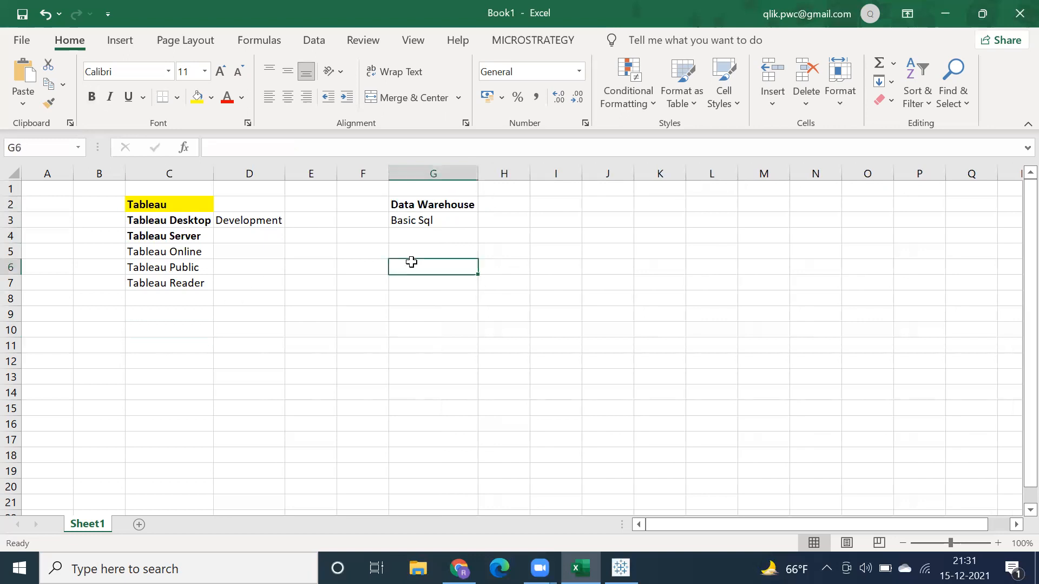
{"action": "type", "text": "OL"}
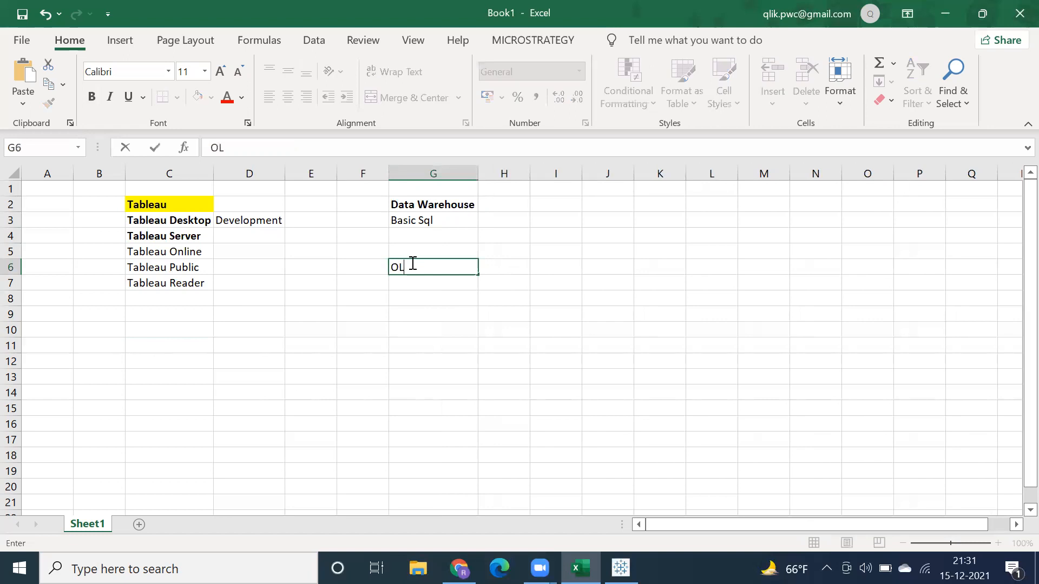
{"action": "type", "text": "TP systems vs O"}
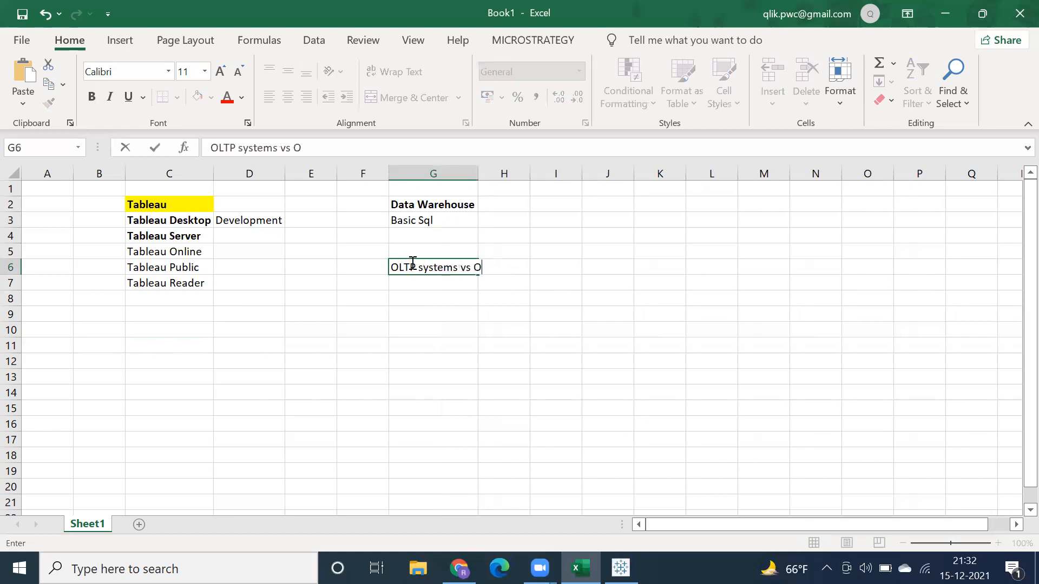
{"action": "type", "text": "LAP Systems"}
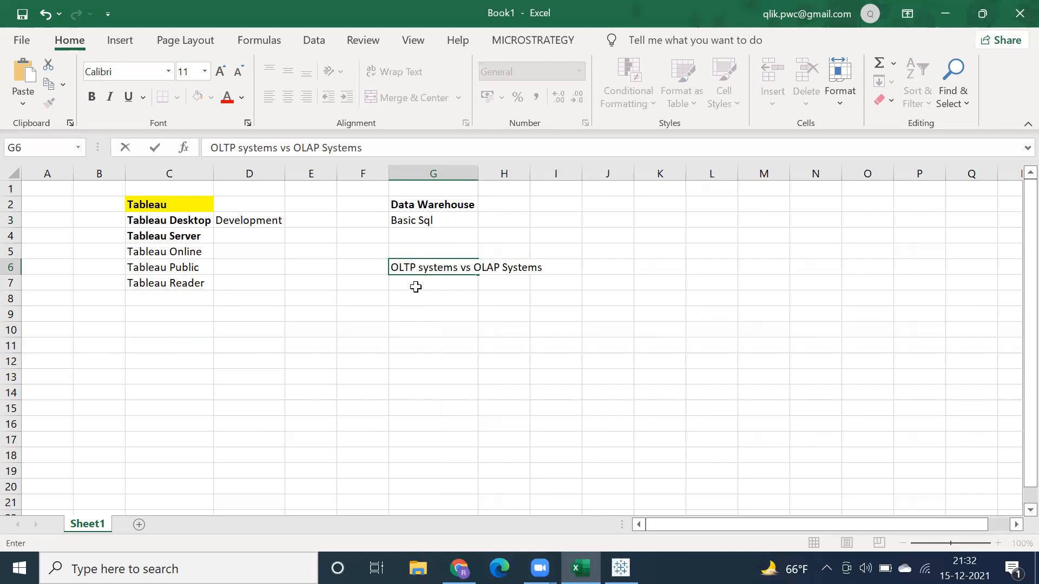
{"action": "left_click", "coordinate": [416, 286]}
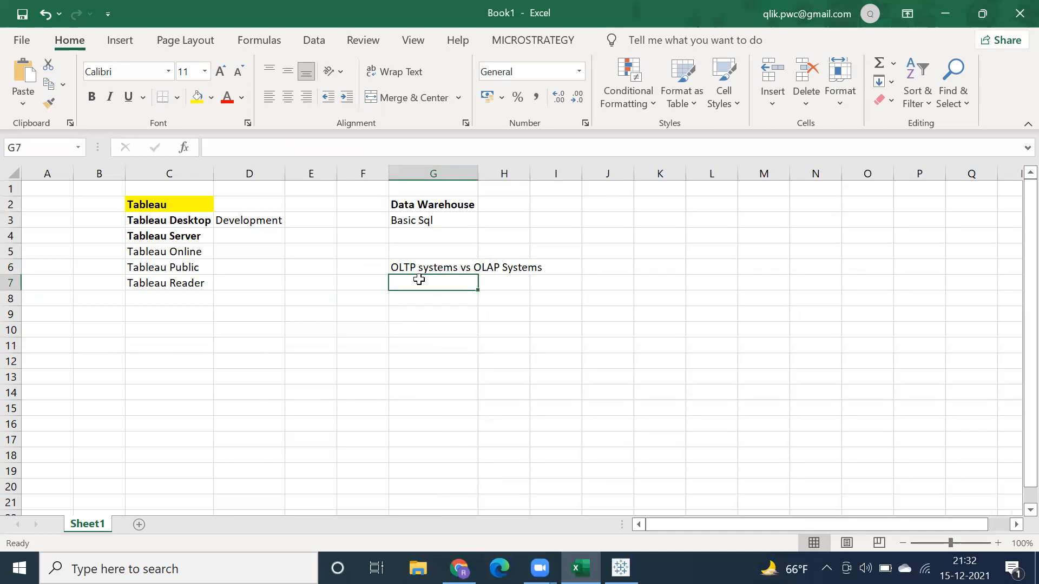
Step: Enter the topic "Life Cycle of DWH" in G7
{"action": "type", "text": "Life Cycl"}
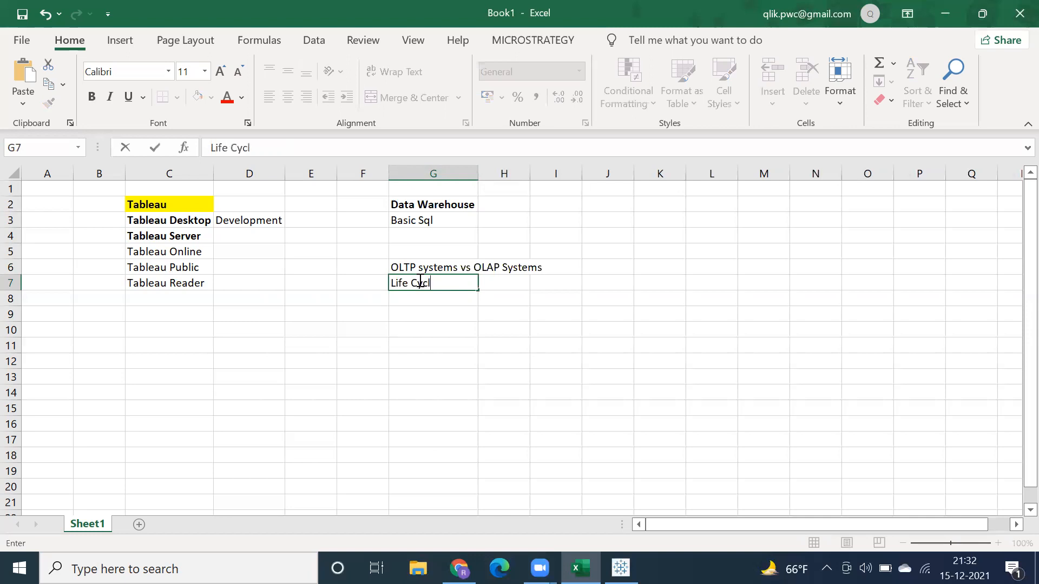
{"action": "type", "text": "e of DWH"}
{"action": "key", "text": "Return"}
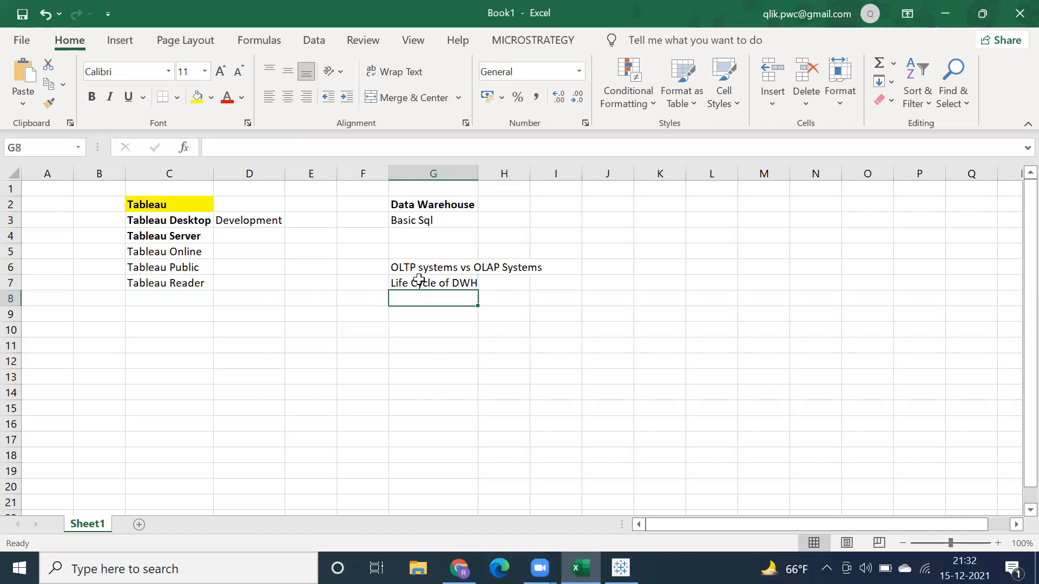
Step: Leave G8 empty and enter Fact in G9 and Dimension in G10
{"action": "key", "text": "Return"}
{"action": "type", "text": "Fact"}
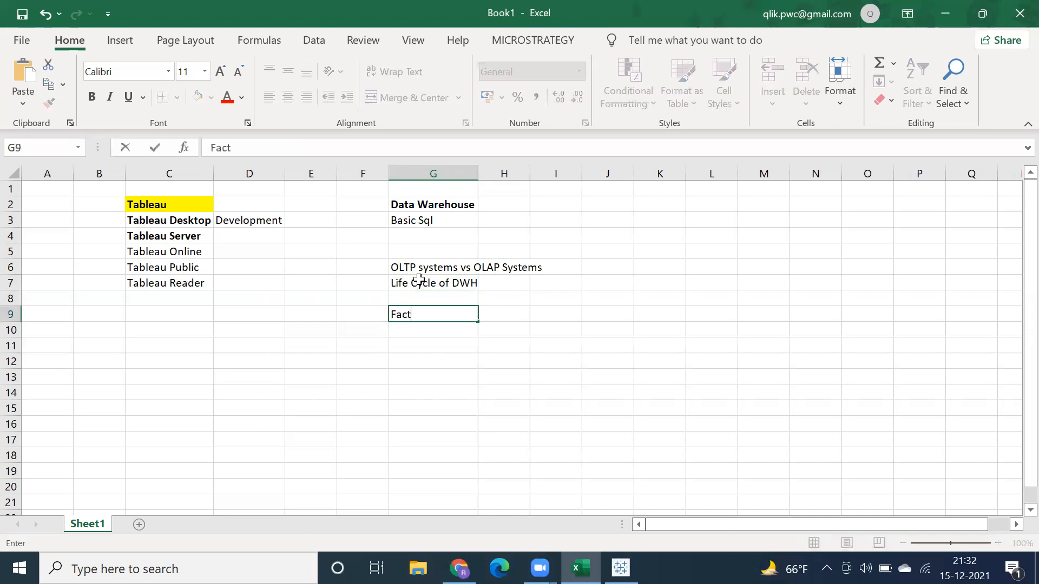
{"action": "key", "text": "Return"}
{"action": "type", "text": "Dim ension"}
{"action": "key", "text": "Return"}
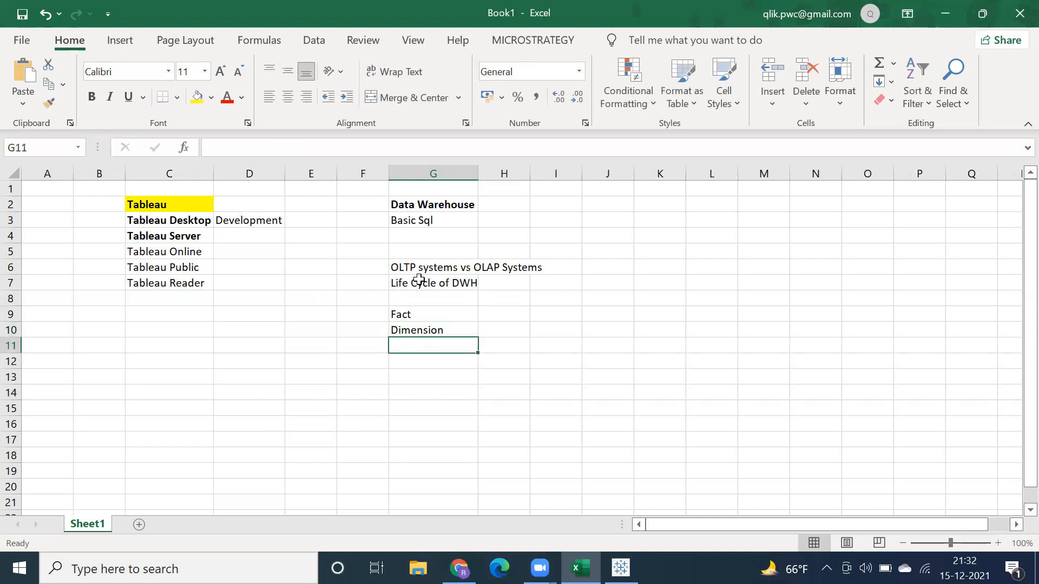
Step: Leave G11 empty and enter the heading "Data Modelling Concepts" in G12
{"action": "key", "text": "Return"}
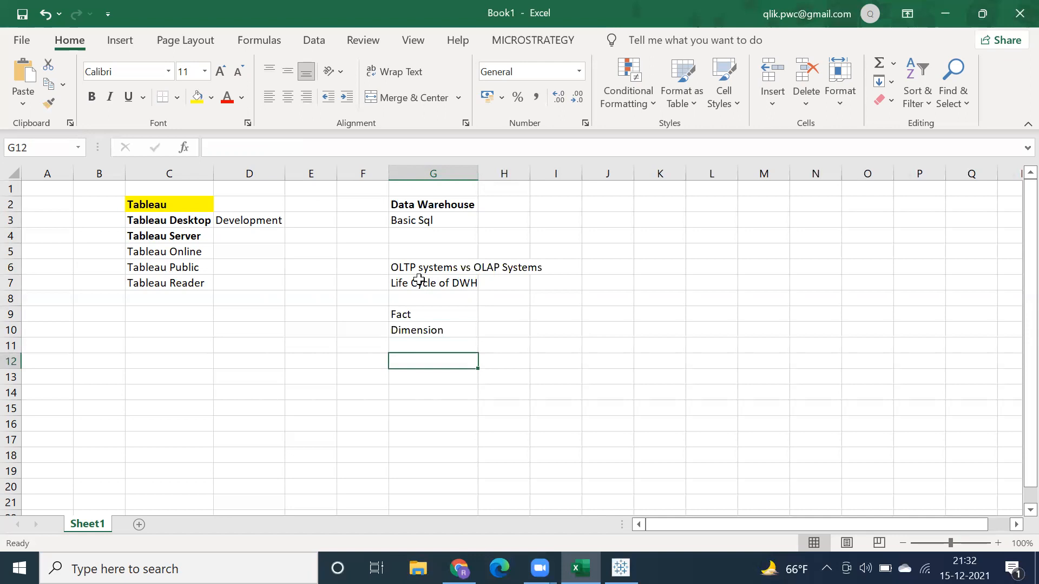
{"action": "type", "text": "Data"}
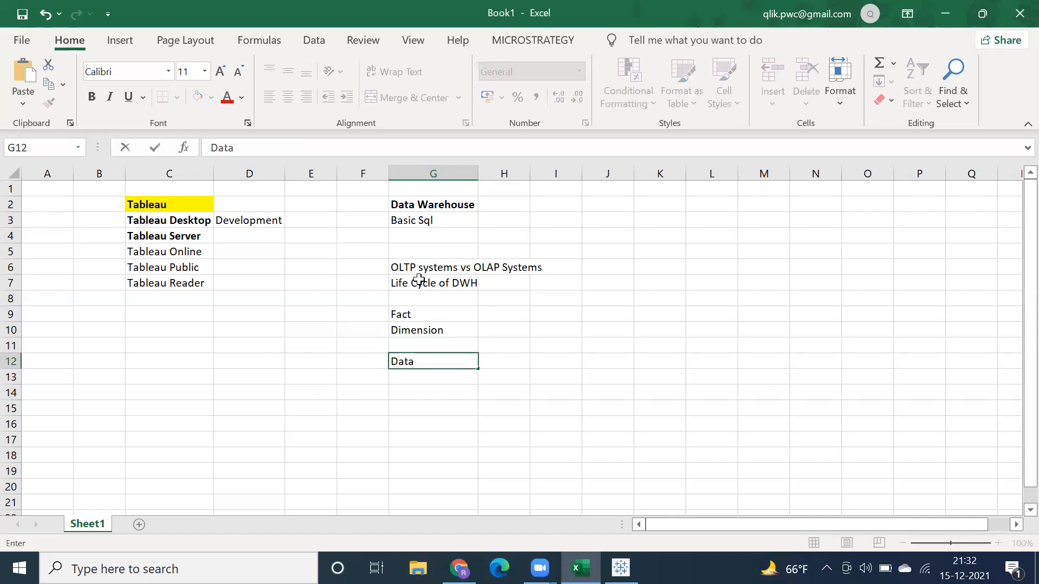
{"action": "type", "text": " Modelling Concepts"}
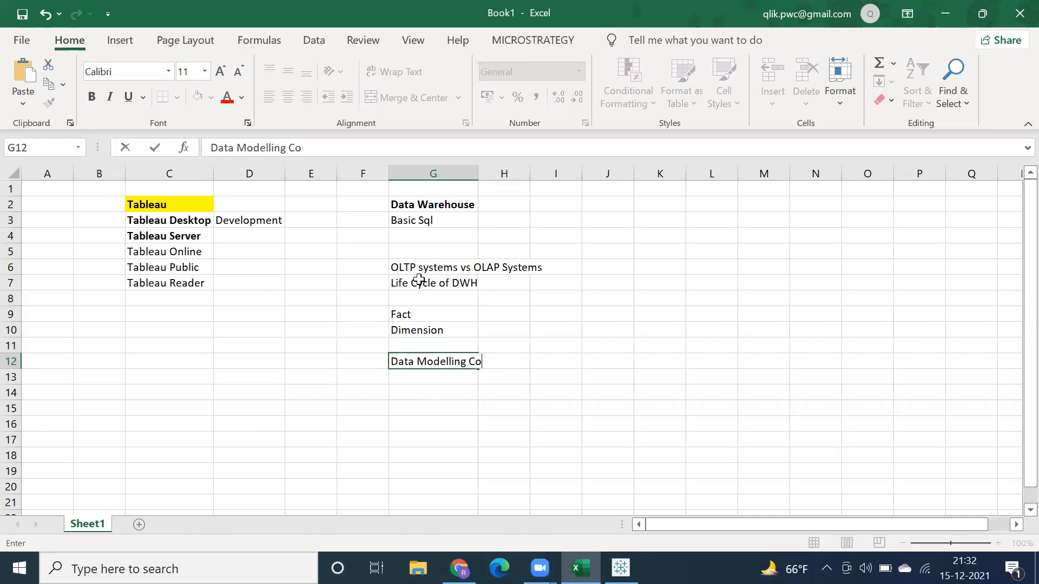
{"action": "key", "text": "Return"}
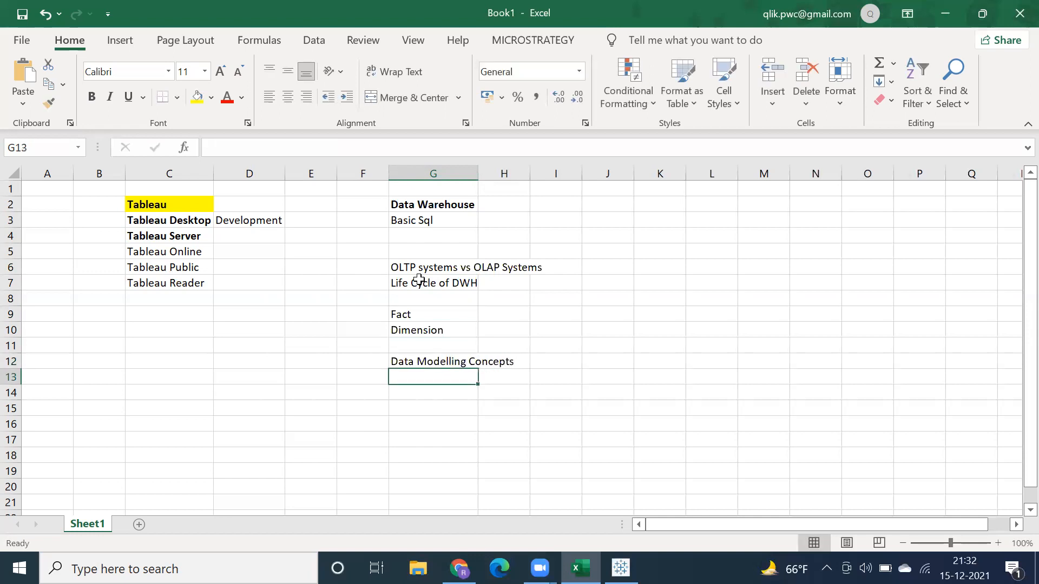
Step: Enter Star Schema in G13 and Snow Flake Schema in G14 under Data Modelling Concepts
{"action": "type", "text": "Star "}
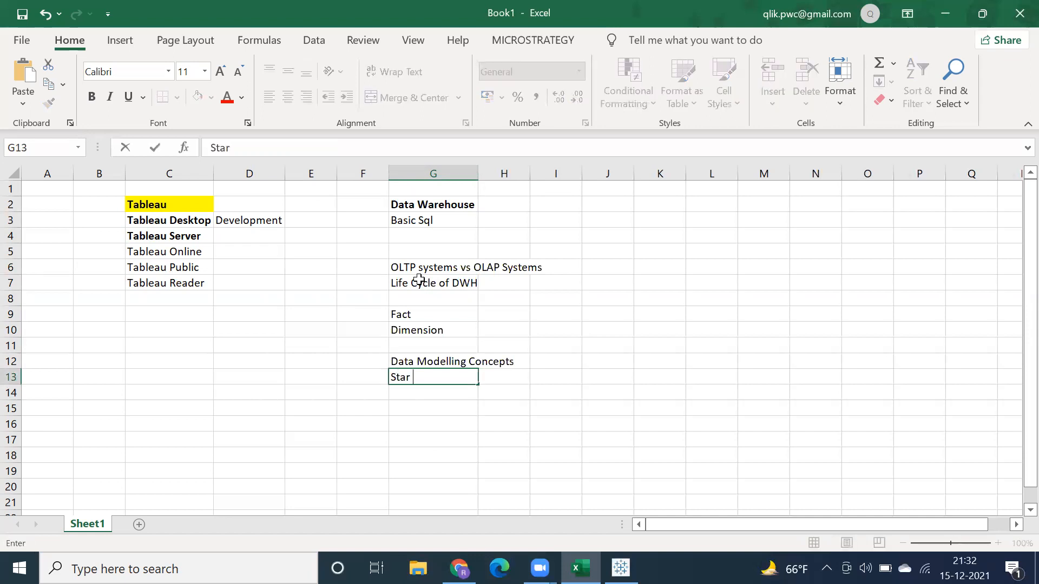
{"action": "type", "text": "Schema"}
{"action": "key", "text": "Return"}
{"action": "type", "text": "Star Schemanow Fla"}
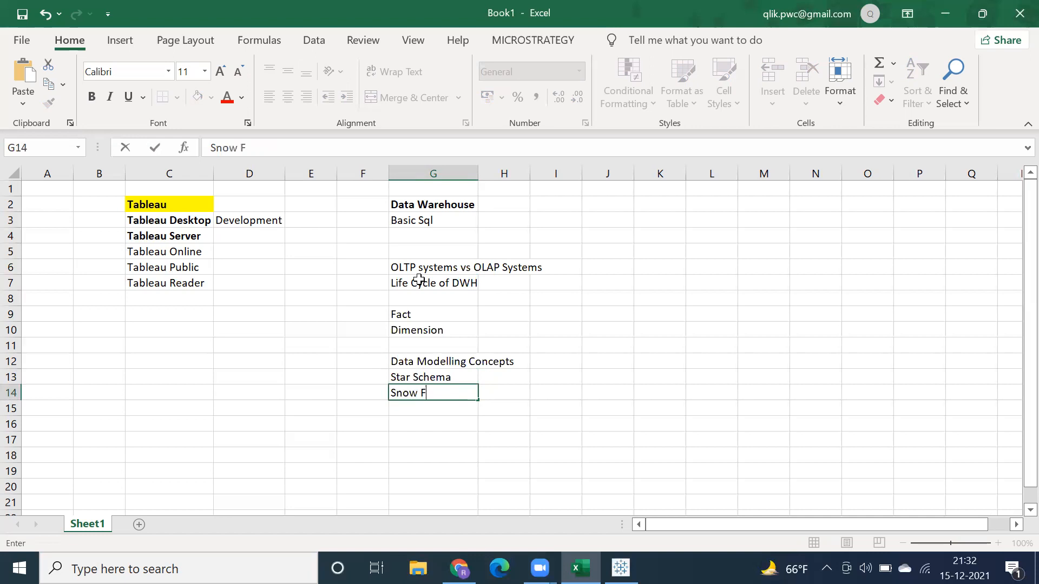
{"action": "type", "text": "ke Schema"}
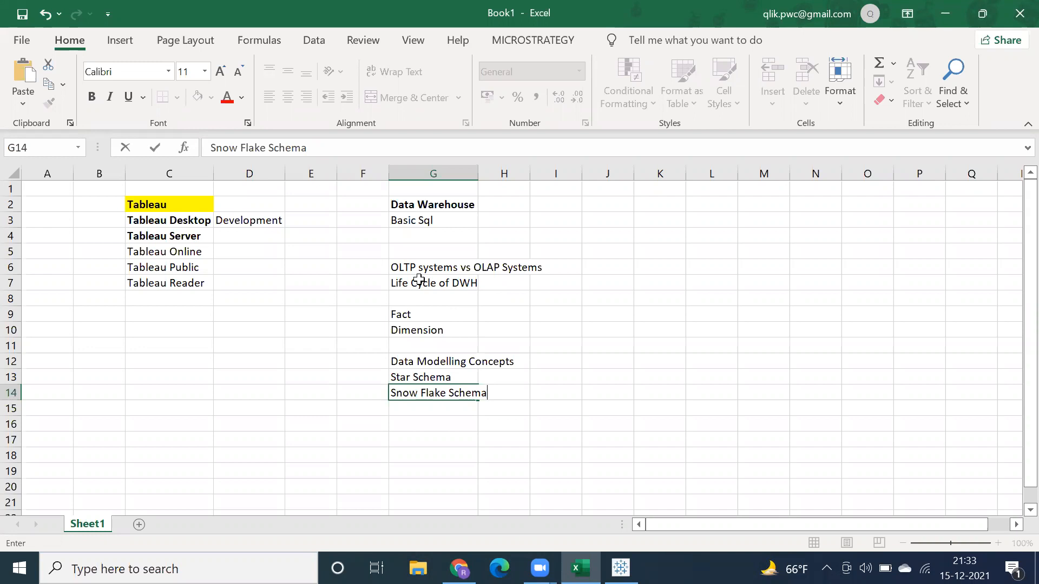
{"action": "left_click", "coordinate": [420, 410]}
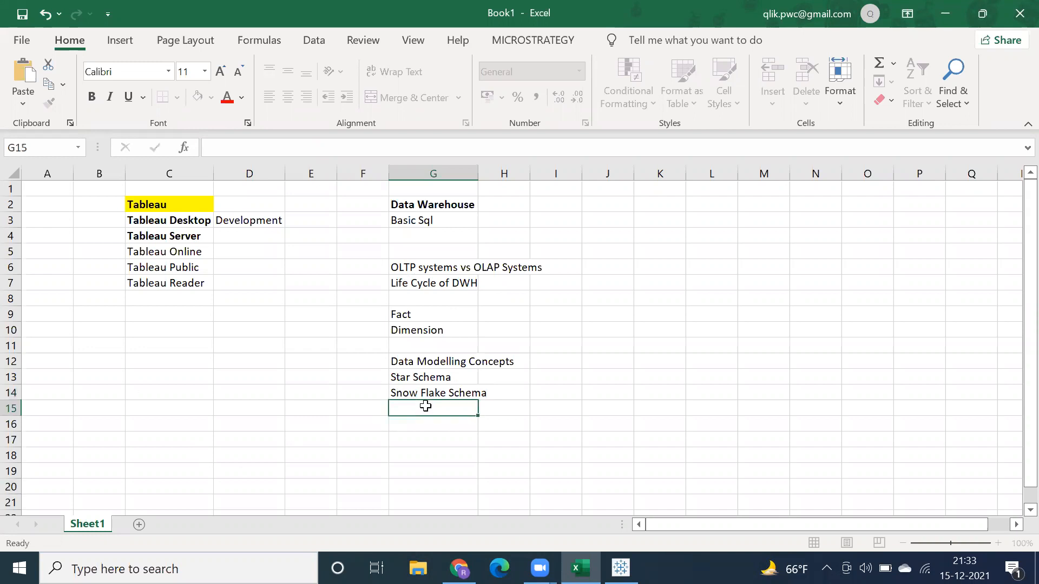
Step: Auto-fit column G to its contents and enter the topic "Types of Facts" in G16
{"action": "left_click", "coordinate": [419, 427]}
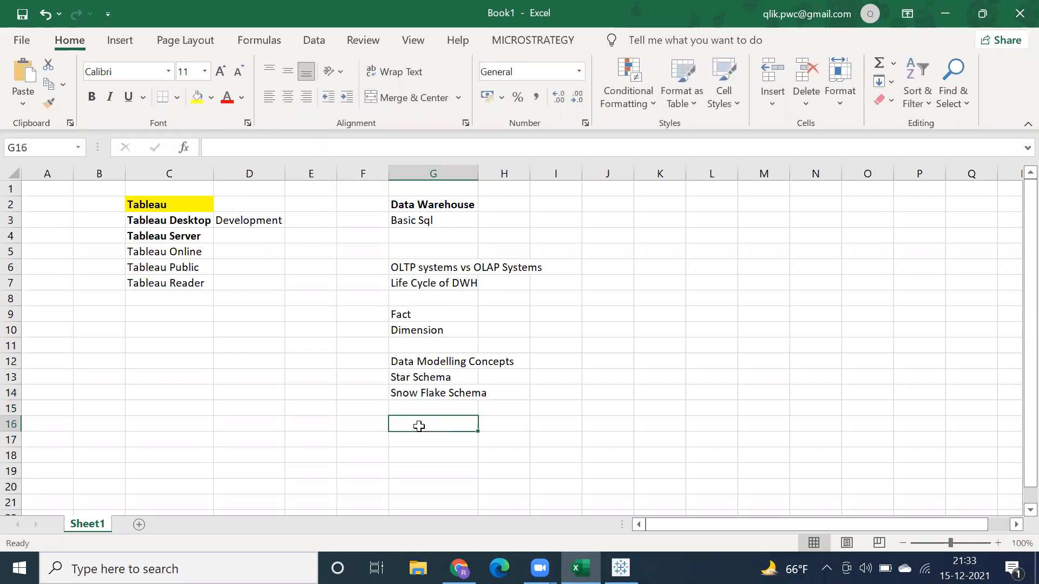
{"action": "double_click", "coordinate": [477, 172]}
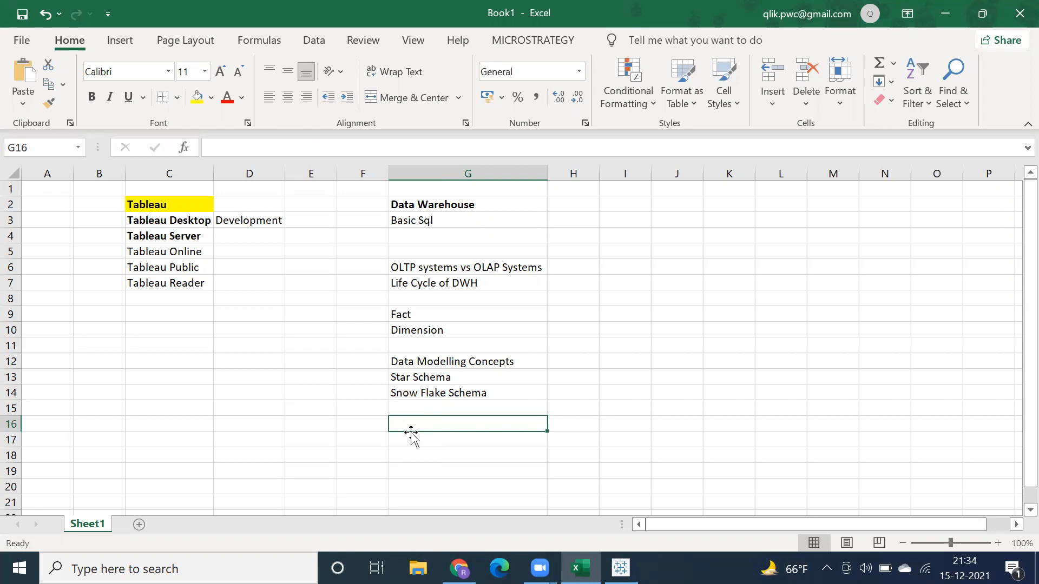
{"action": "type", "text": "Ty"}
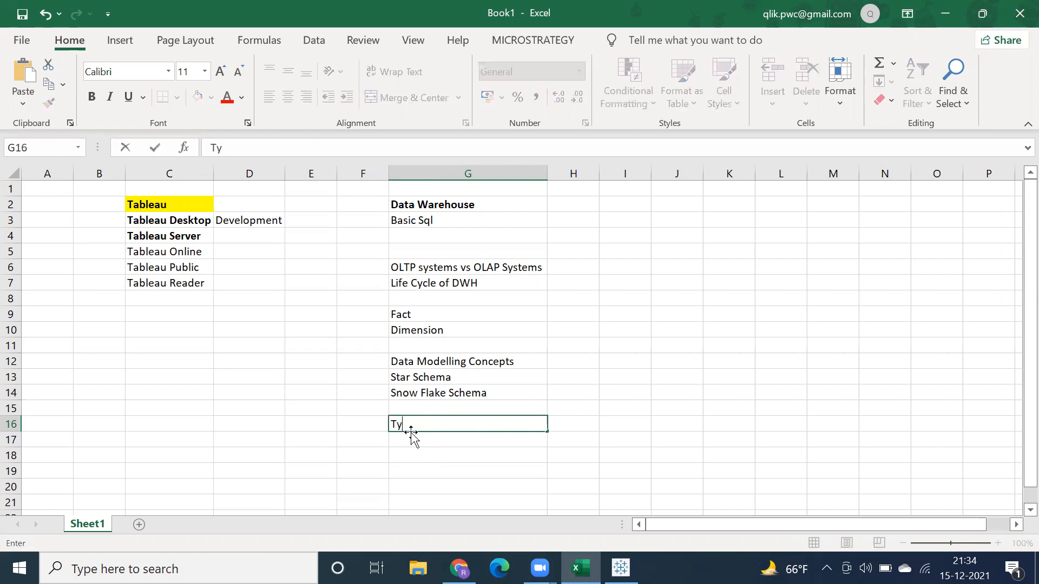
{"action": "type", "text": "pes of Facts"}
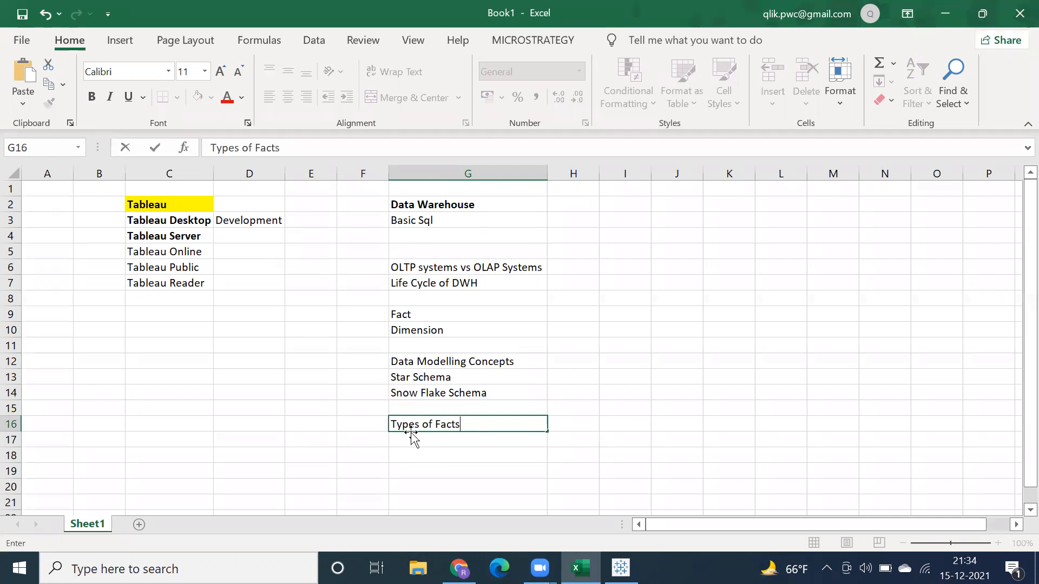
{"action": "key", "text": "Return"}
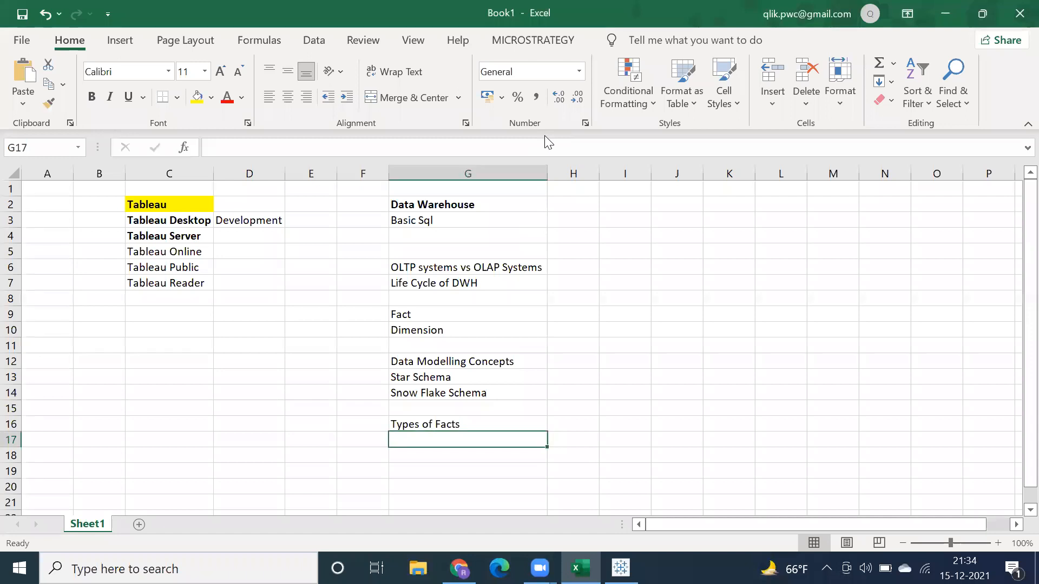
Step: Enter the topic "Types of Dimension" in G17 below Types of Facts
{"action": "key", "text": "ctrl+n"}
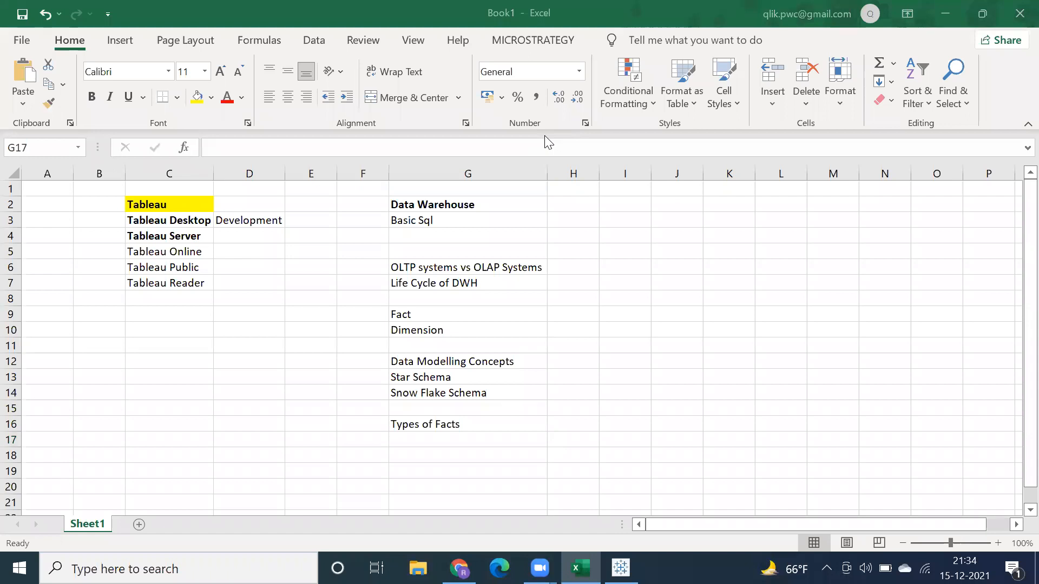
{"action": "left_click", "coordinate": [456, 436]}
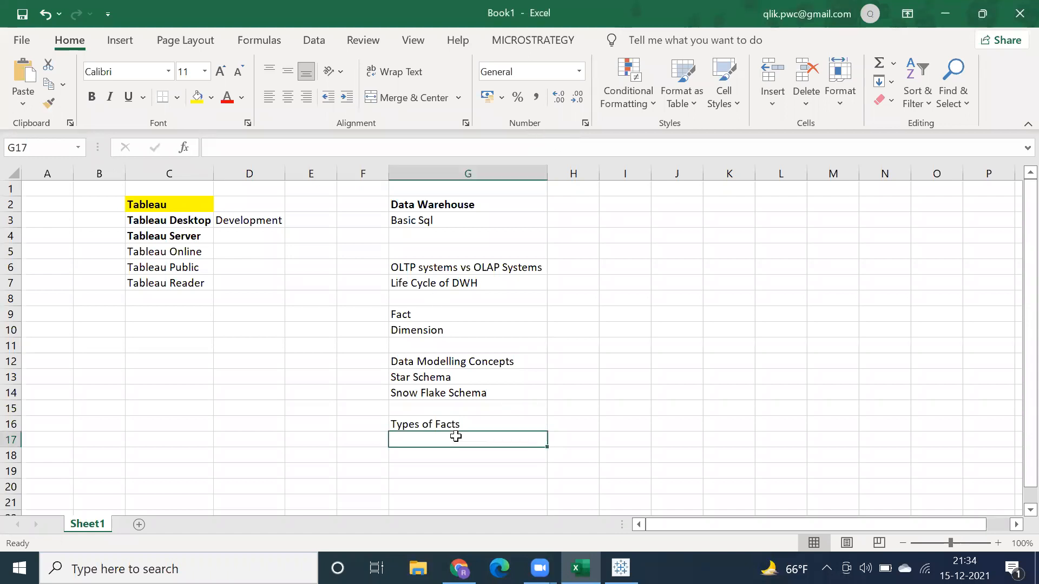
{"action": "type", "text": "Types of "}
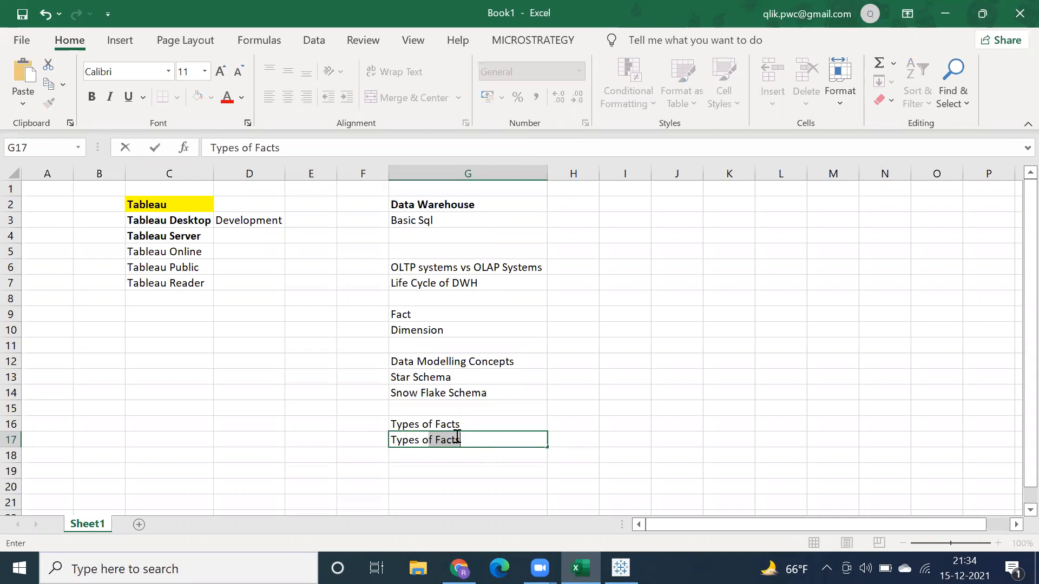
{"action": "type", "text": "Dimensioins"}
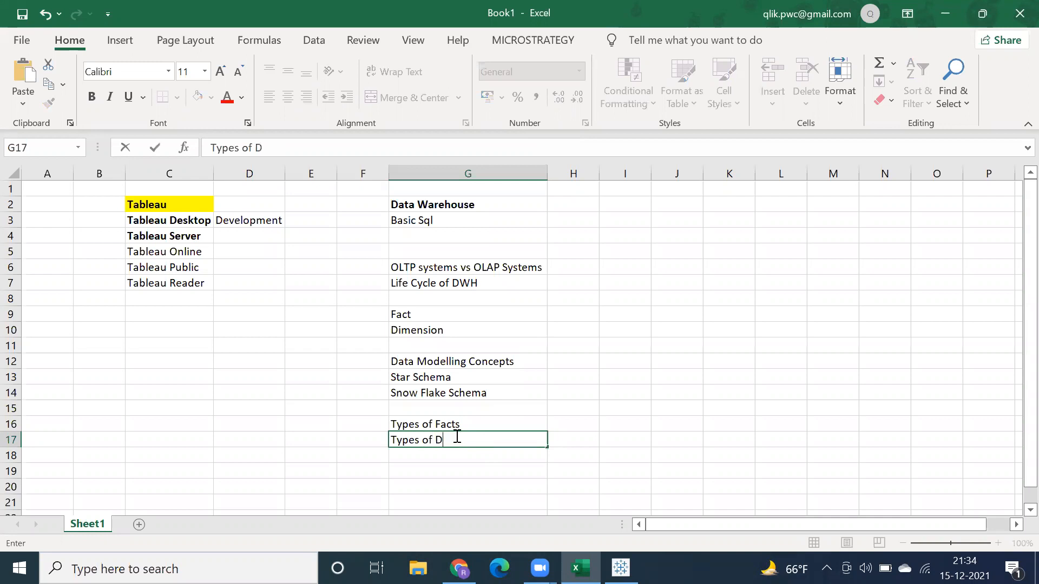
{"action": "key", "text": "BackSpace"}
{"action": "key", "text": "BackSpace"}
{"action": "key", "text": "BackSpace"}
{"action": "key", "text": "BackSpace"}
{"action": "type", "text": "on"}
{"action": "left_click", "coordinate": [452, 461]}
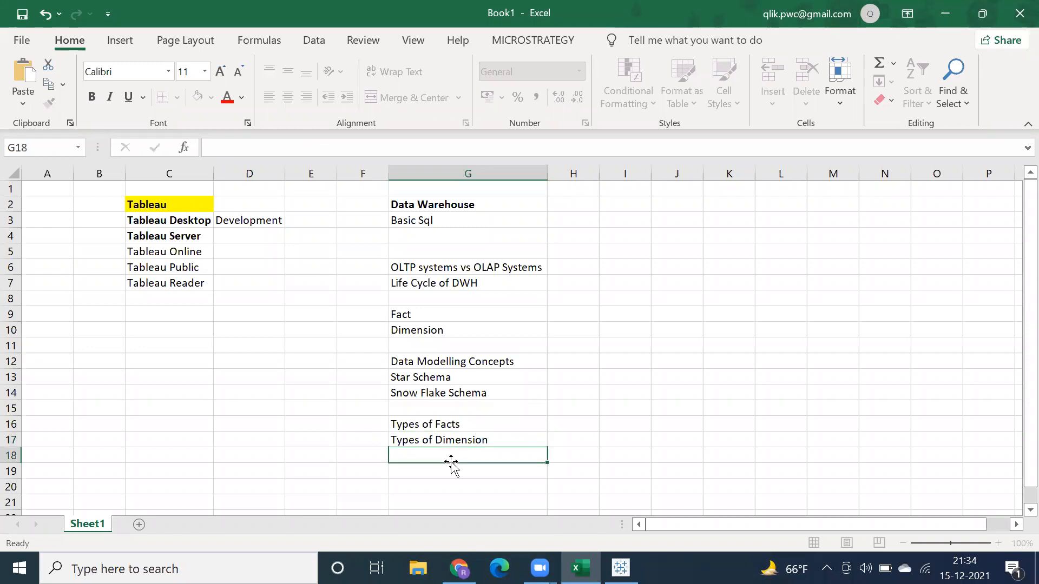
Step: Change the font colour of the Data Warehouse heading in G2 to red
{"action": "left_click", "coordinate": [332, 37]}
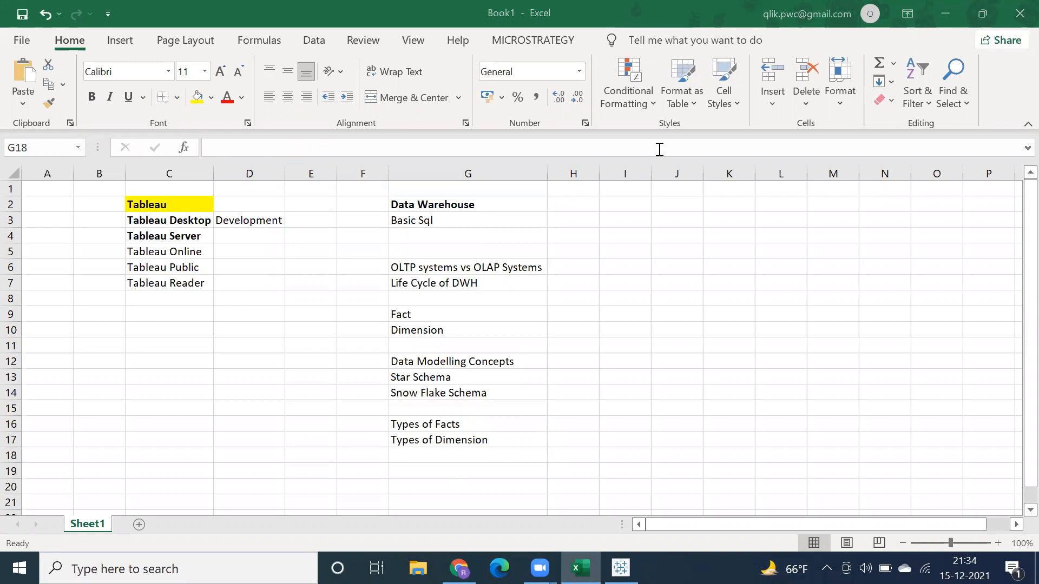
{"action": "left_click", "coordinate": [437, 209]}
{"action": "left_click", "coordinate": [437, 207]}
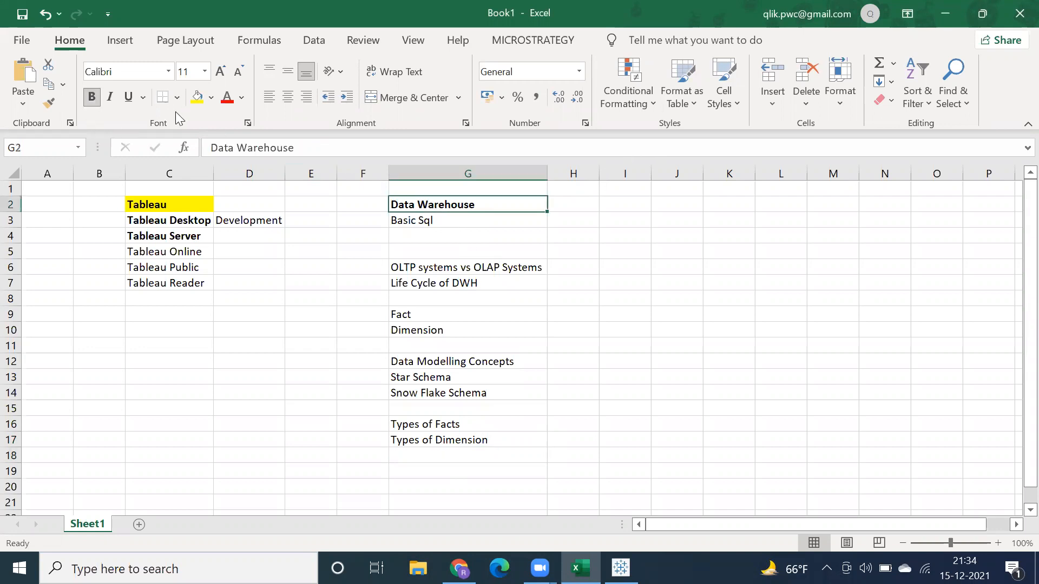
{"action": "left_click", "coordinate": [227, 99]}
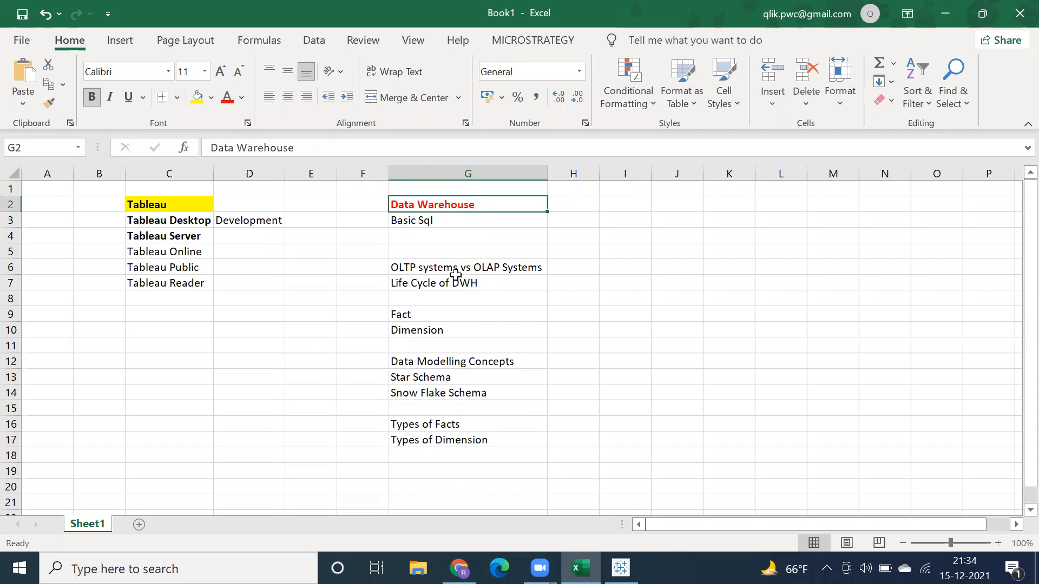
Step: Make the Data Modelling Concepts heading in G12 bold
{"action": "left_click", "coordinate": [447, 283]}
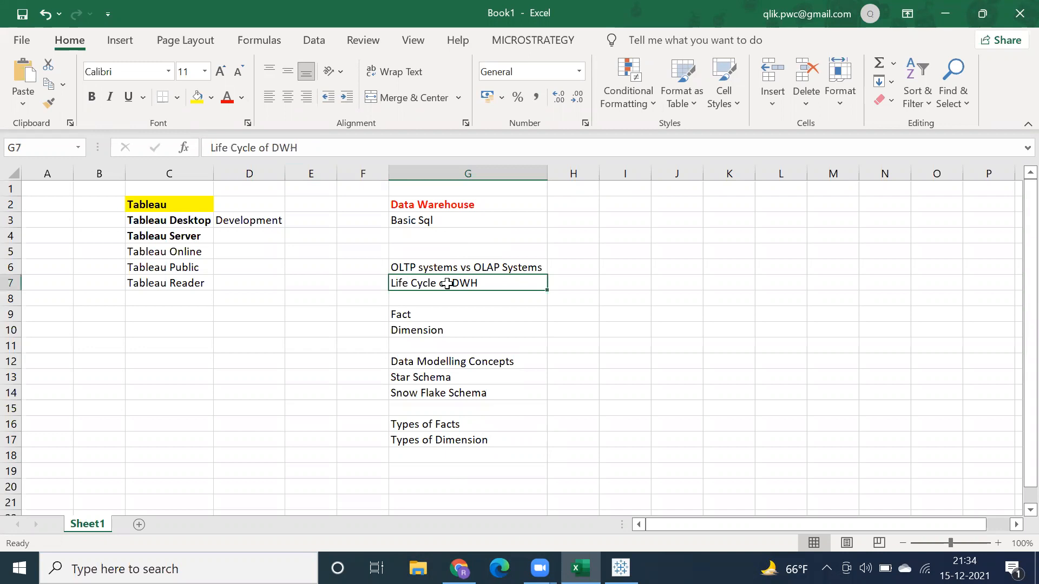
{"action": "left_click", "coordinate": [425, 328]}
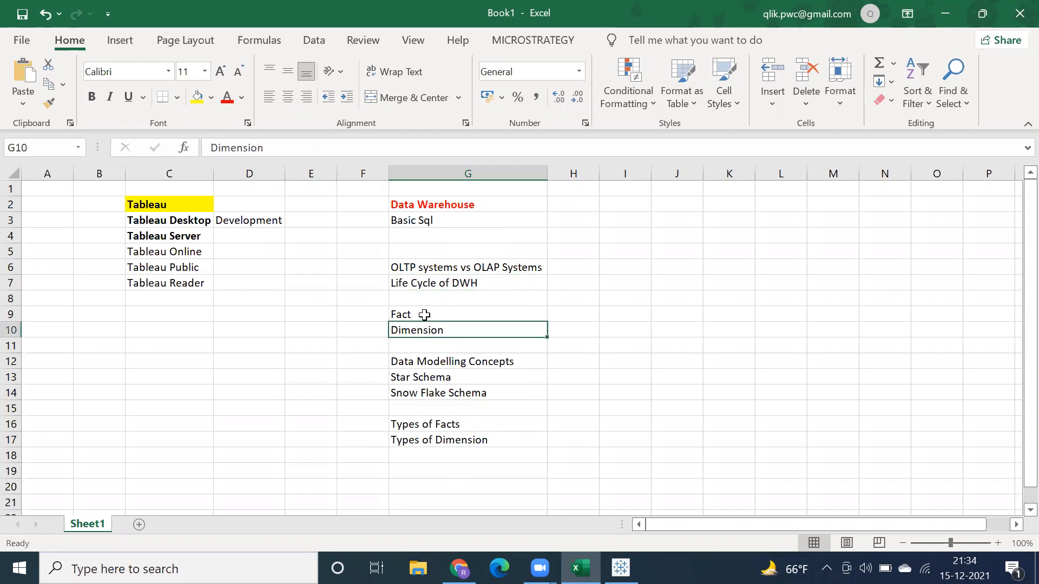
{"action": "left_click", "coordinate": [424, 315]}
{"action": "left_click", "coordinate": [424, 330]}
{"action": "left_click", "coordinate": [437, 362]}
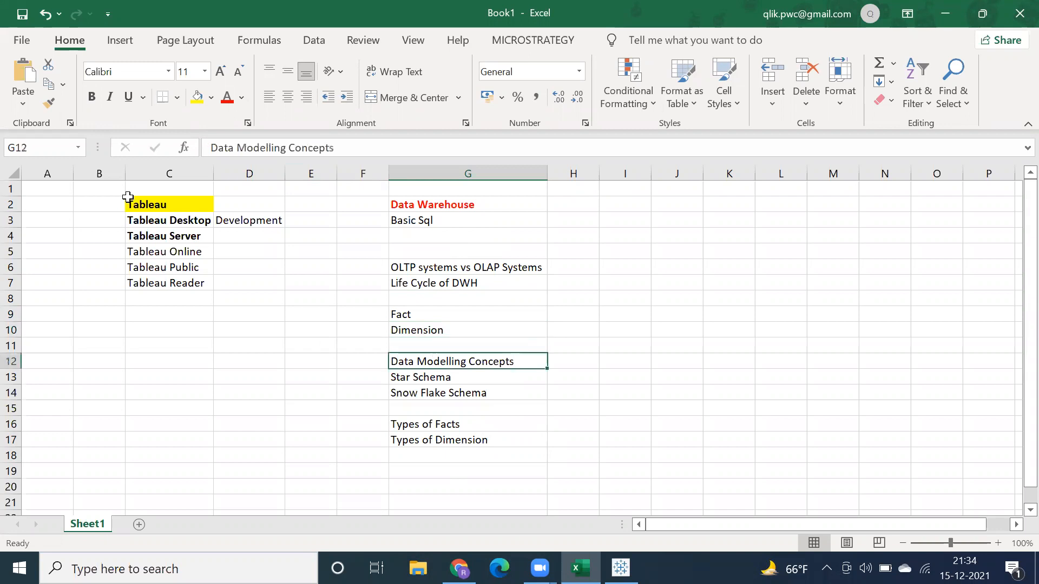
{"action": "left_click", "coordinate": [91, 97]}
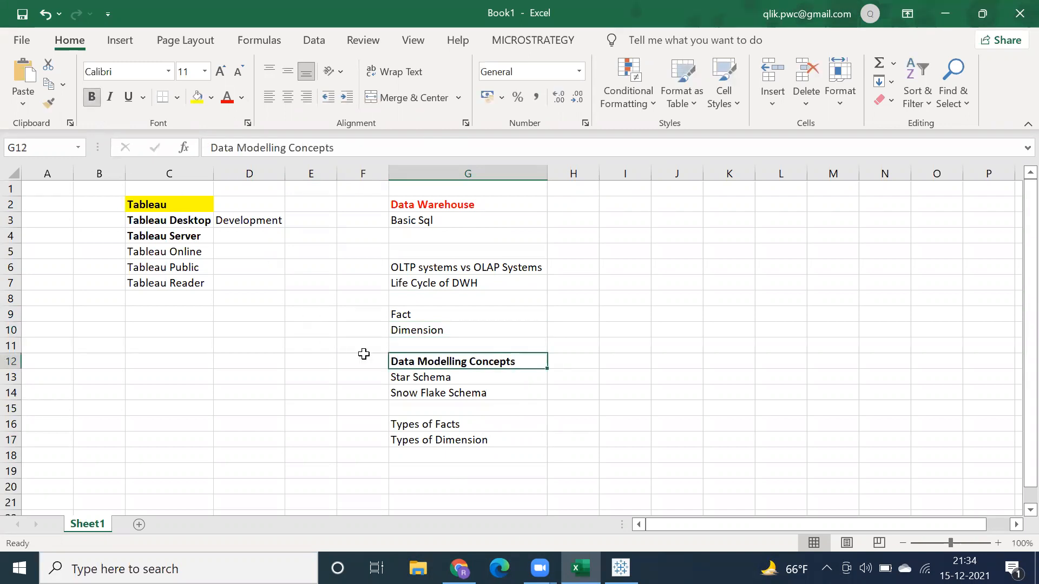
{"action": "left_click", "coordinate": [421, 377]}
{"action": "left_click", "coordinate": [415, 392]}
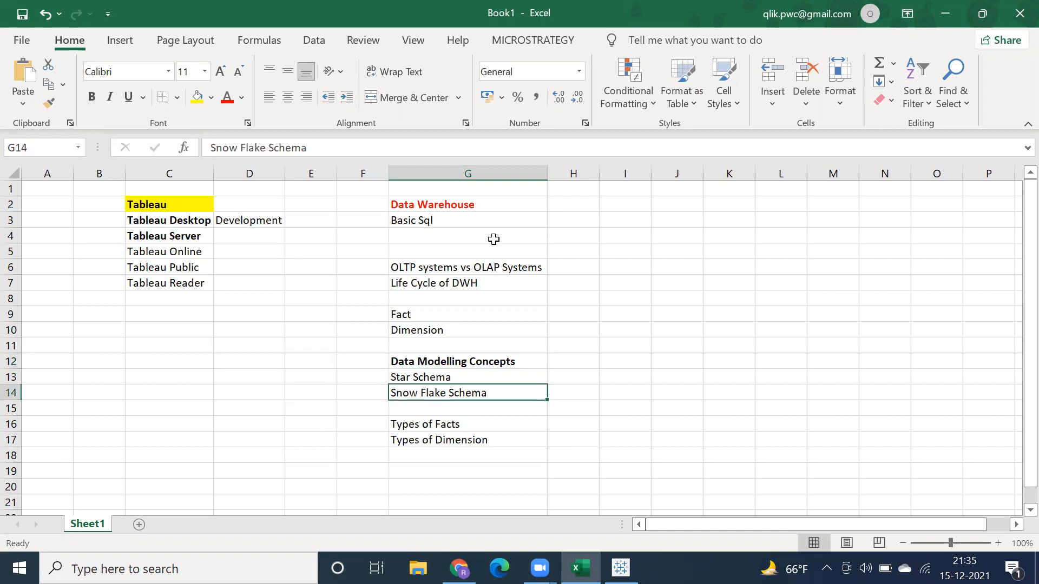
{"action": "left_click", "coordinate": [410, 206]}
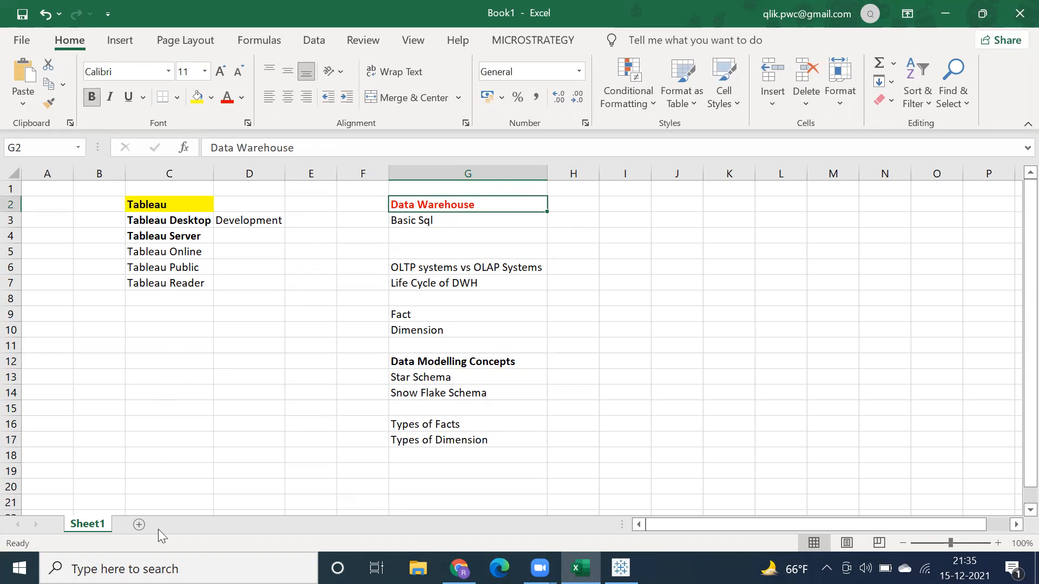
Step: Add a new sheet and copy the Tableau product list from Sheet1, cells C3 to C8, into it starting at C2
{"action": "left_click", "coordinate": [139, 524]}
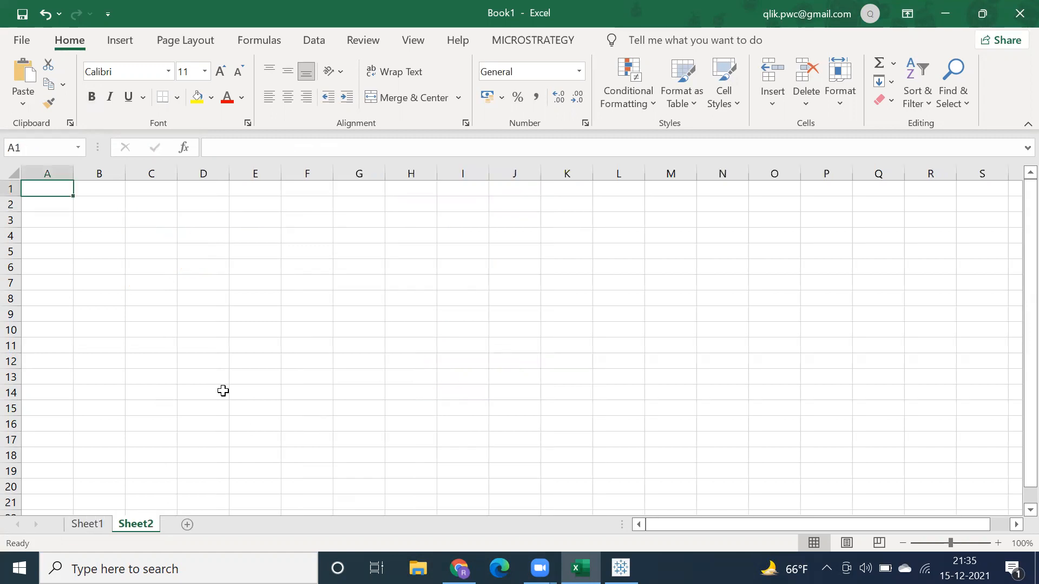
{"action": "left_click", "coordinate": [159, 210]}
{"action": "left_click", "coordinate": [102, 525]}
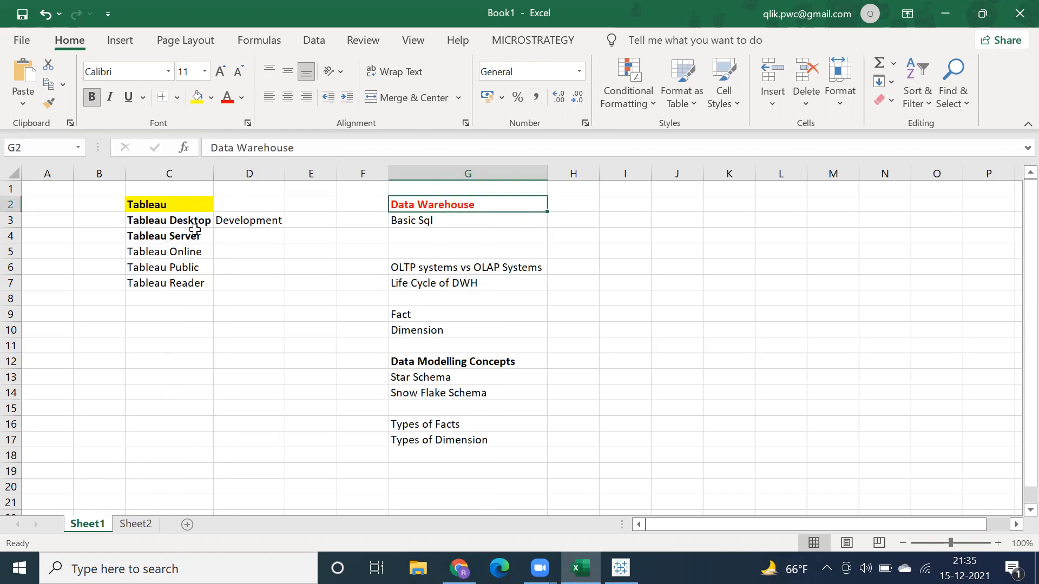
{"action": "left_click_drag", "start_coordinate": [183, 220], "coordinate": [180, 287]}
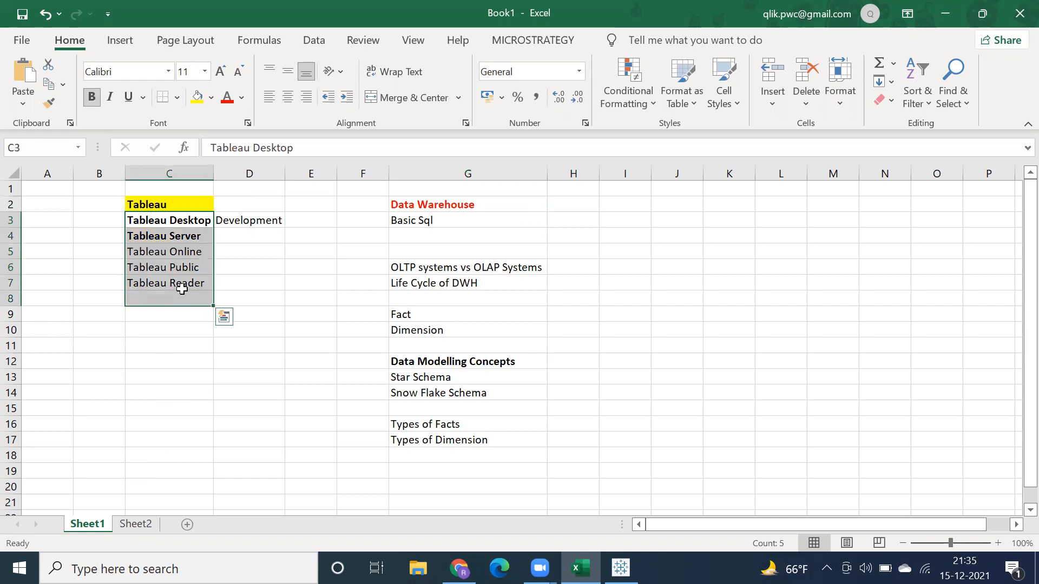
{"action": "key", "text": "ctrl+c"}
{"action": "left_click", "coordinate": [136, 524]}
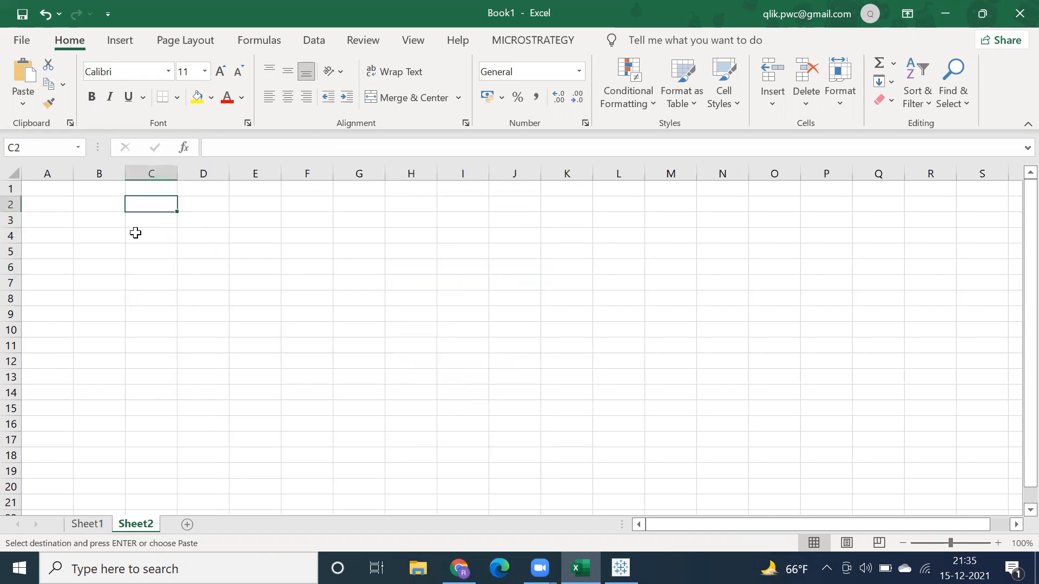
{"action": "key", "text": "ctrl+v"}
Step: Auto-fit column C to the product names and enter "14 days" in D2 beside Tableau Desktop
{"action": "left_click", "coordinate": [250, 204]}
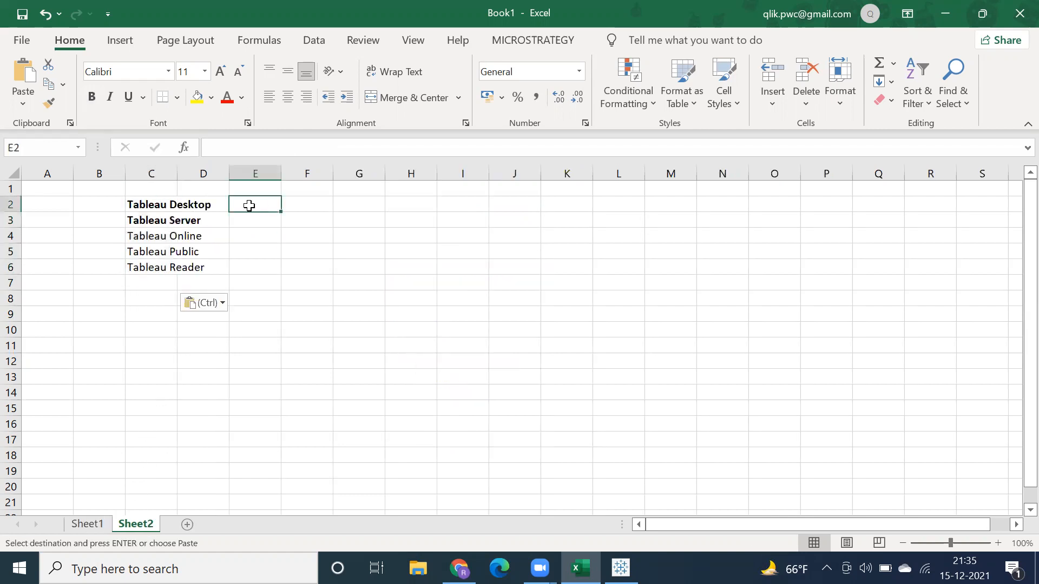
{"action": "double_click", "coordinate": [174, 166]}
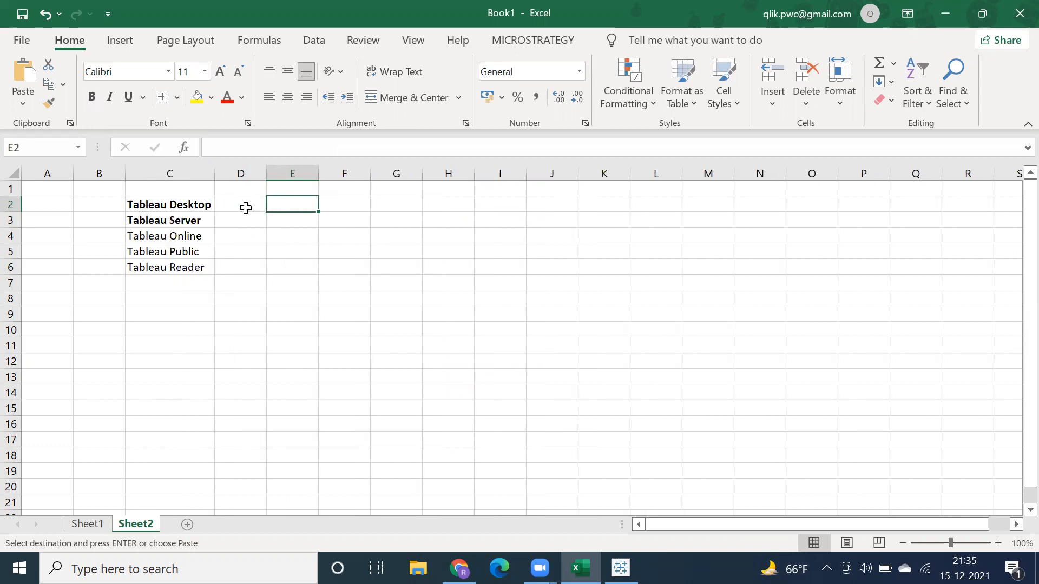
{"action": "left_click", "coordinate": [245, 208]}
{"action": "type", "text": "14 days"}
{"action": "key", "text": "Return"}
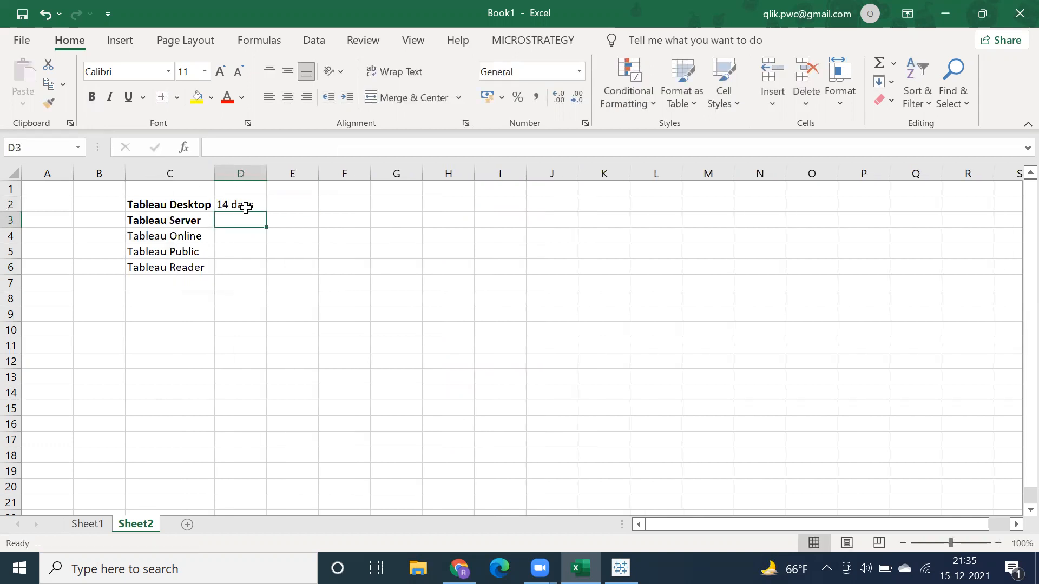
Step: Enter "Student License" in F2 on the Tableau Desktop row
{"action": "left_click", "coordinate": [349, 203]}
{"action": "type", "text": "Sy"}
{"action": "key", "text": "BackSpace"}
{"action": "type", "text": "tudent"}
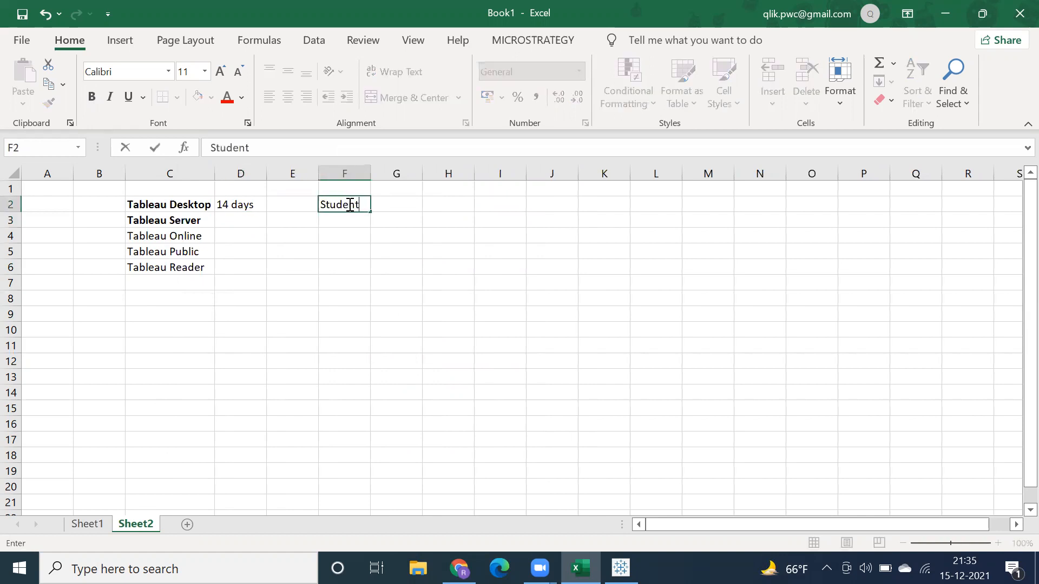
{"action": "type", "text": " License"}
{"action": "key", "text": "Return"}
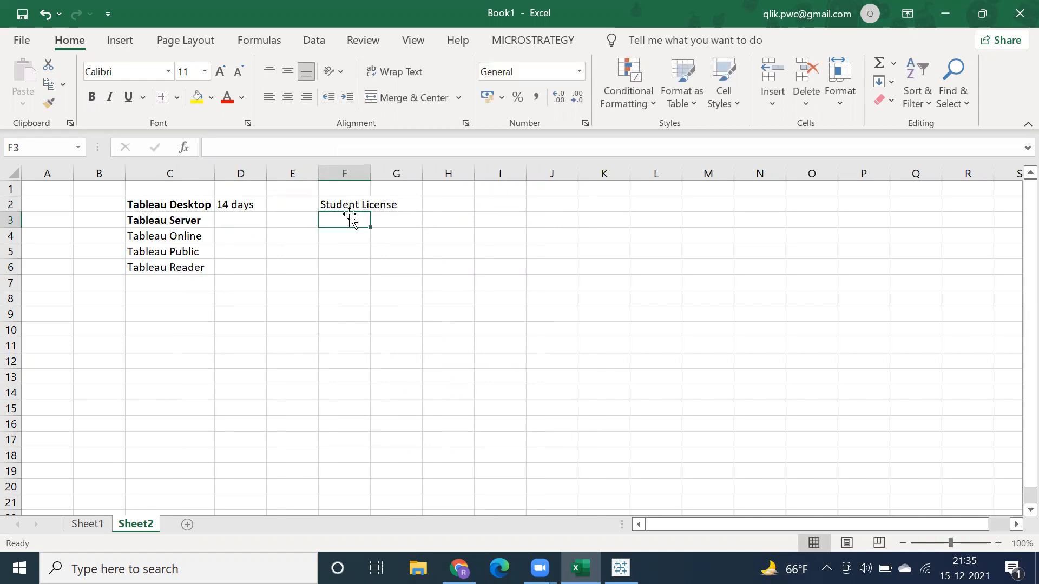
Step: Enter the student license duration "1 Year" in H2
{"action": "left_click", "coordinate": [442, 205]}
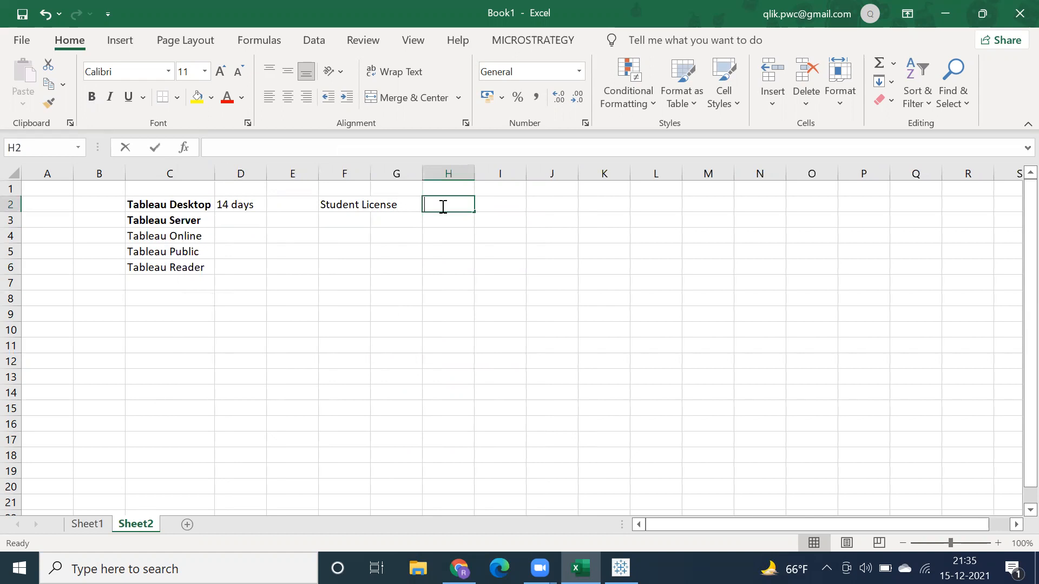
{"action": "type", "text": "1 Year"}
{"action": "key", "text": "Return"}
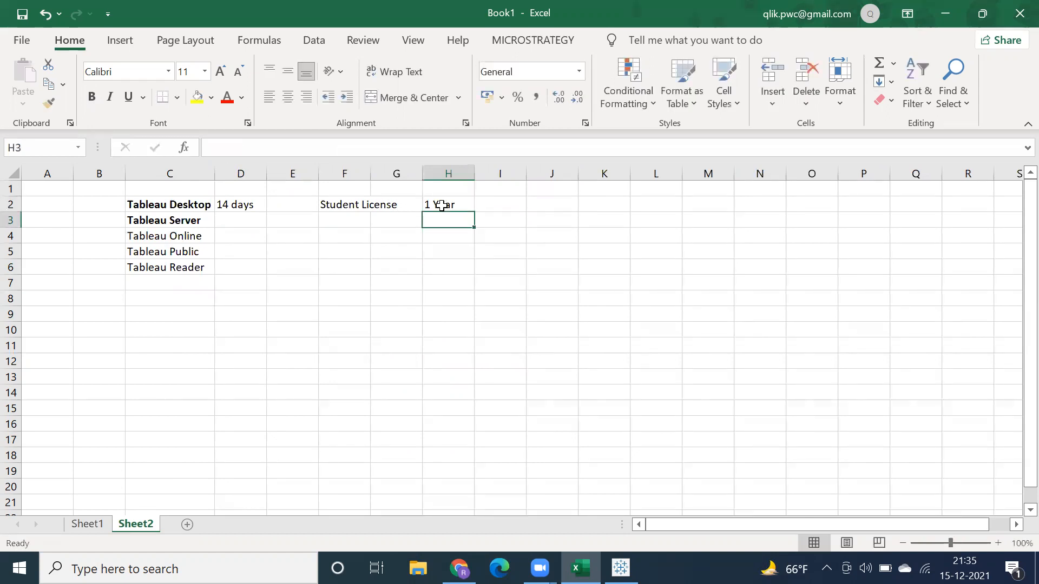
{"action": "left_click", "coordinate": [349, 211]}
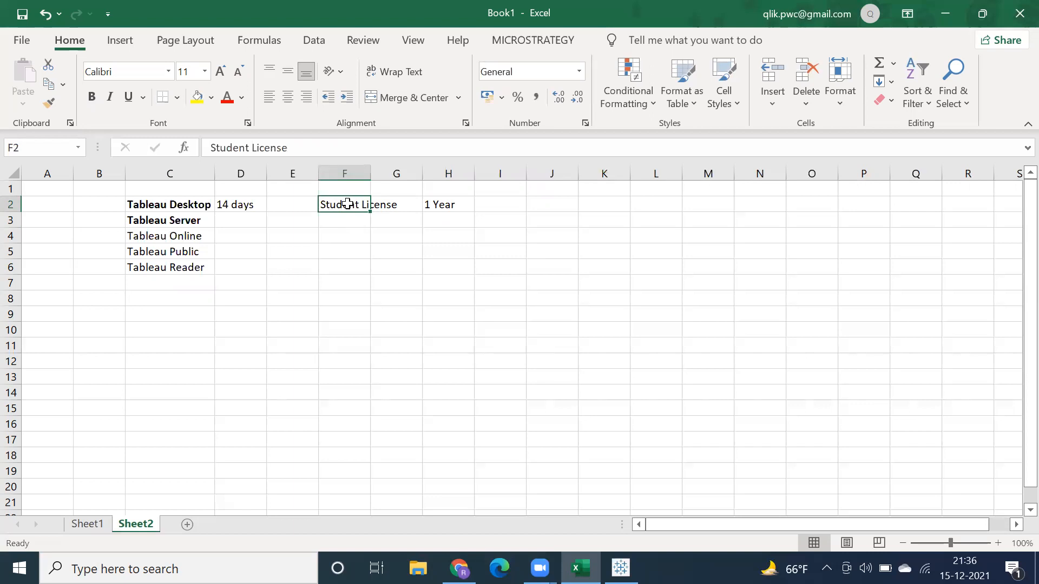
{"action": "left_click", "coordinate": [431, 204]}
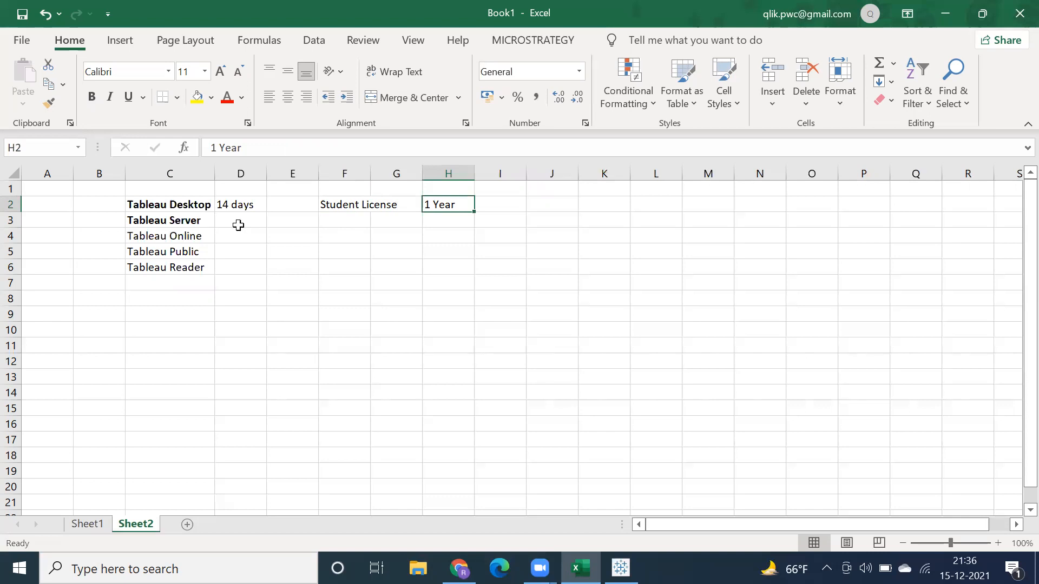
{"action": "left_click", "coordinate": [202, 223]}
{"action": "left_click", "coordinate": [241, 204]}
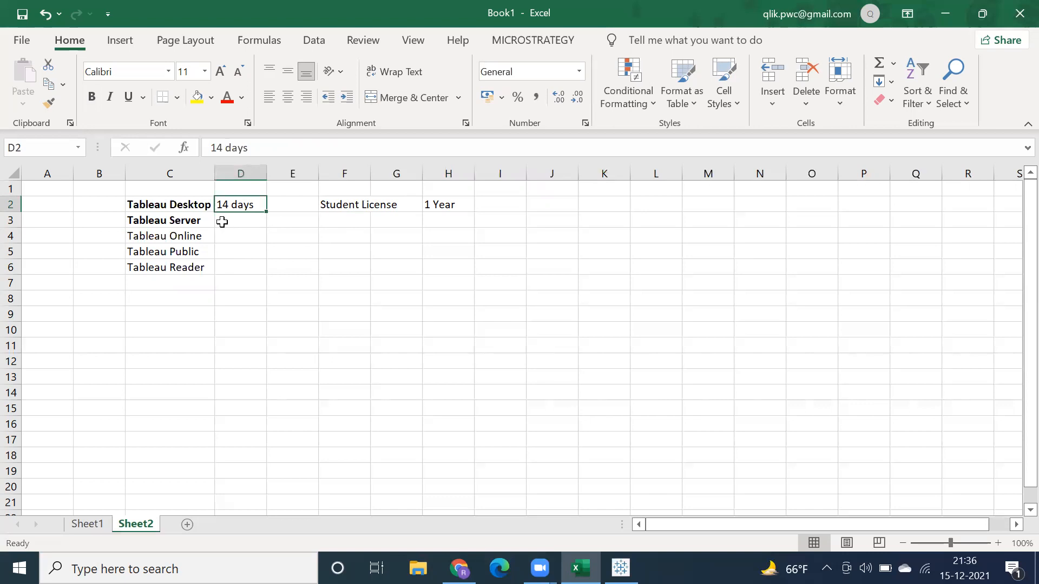
Step: Make the Tableau Online entry in C4 bold
{"action": "left_click", "coordinate": [192, 236]}
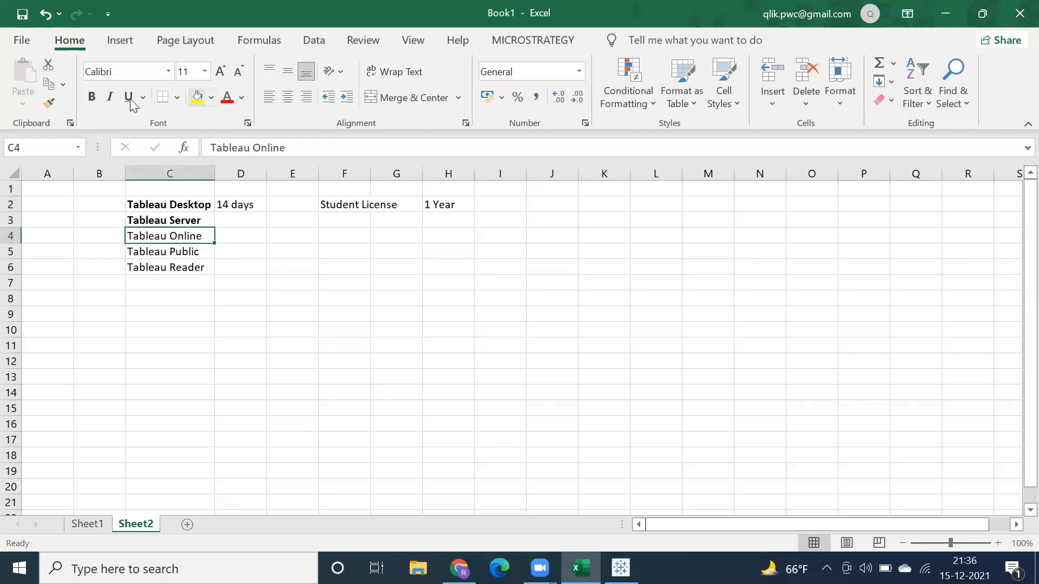
{"action": "left_click", "coordinate": [92, 98]}
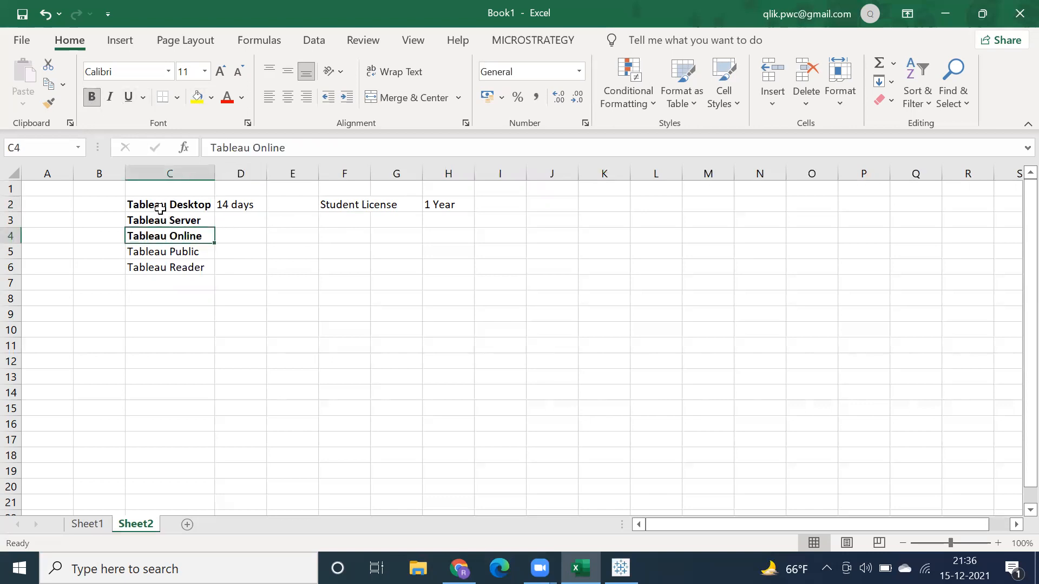
{"action": "left_click_drag", "start_coordinate": [160, 209], "coordinate": [157, 265]}
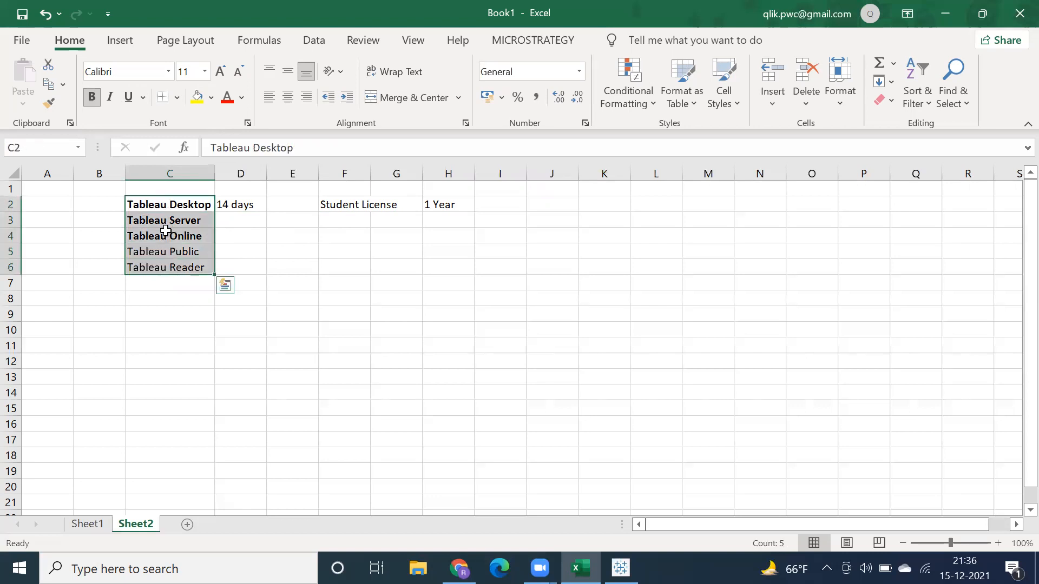
{"action": "left_click", "coordinate": [166, 235]}
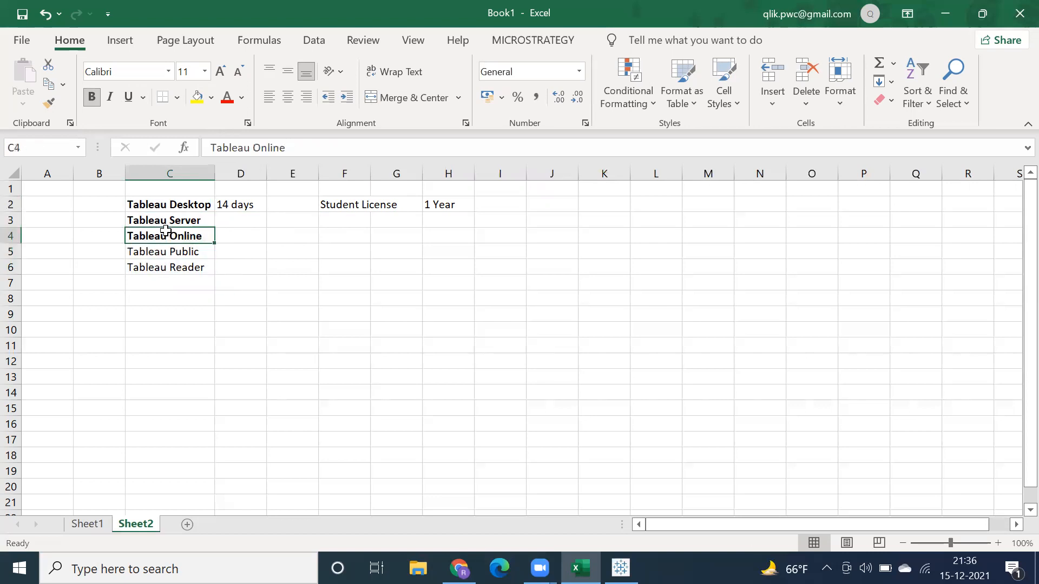
{"action": "left_click", "coordinate": [337, 212]}
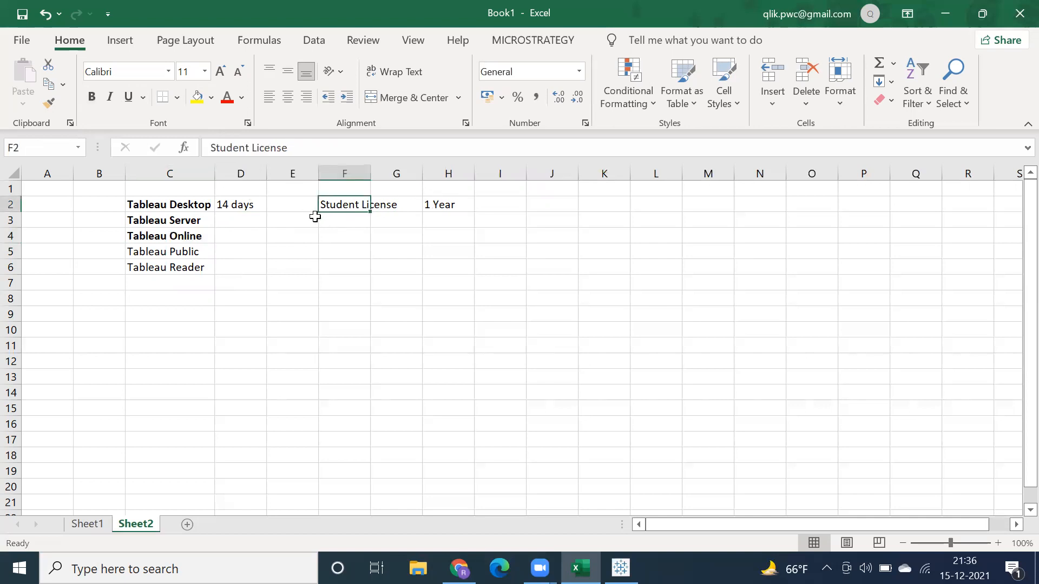
{"action": "left_click", "coordinate": [435, 214]}
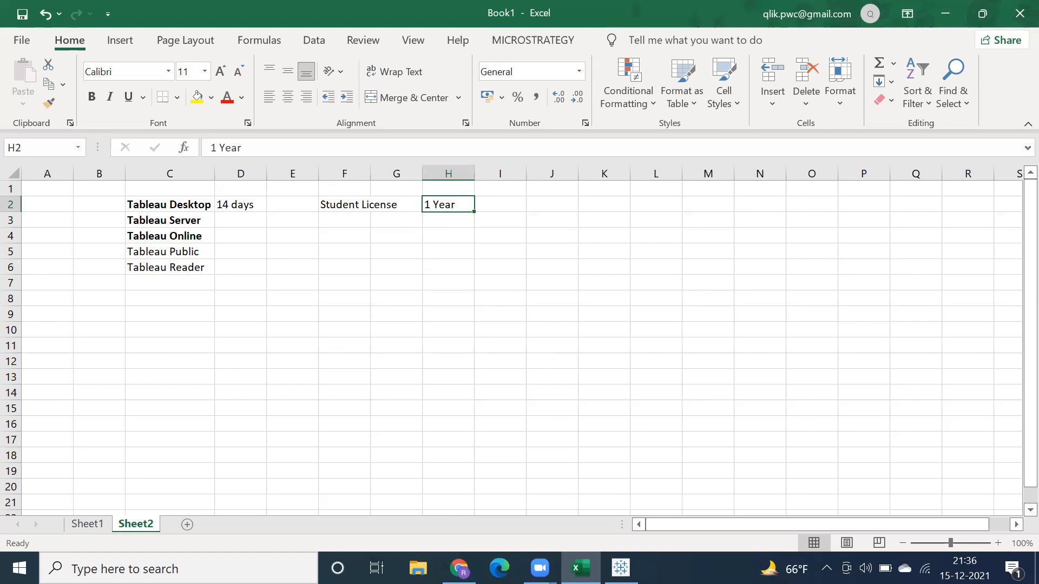
Step: Switch to Tableau and examine the full list of server connectors, including the additional connectors
{"action": "left_click", "coordinate": [621, 568]}
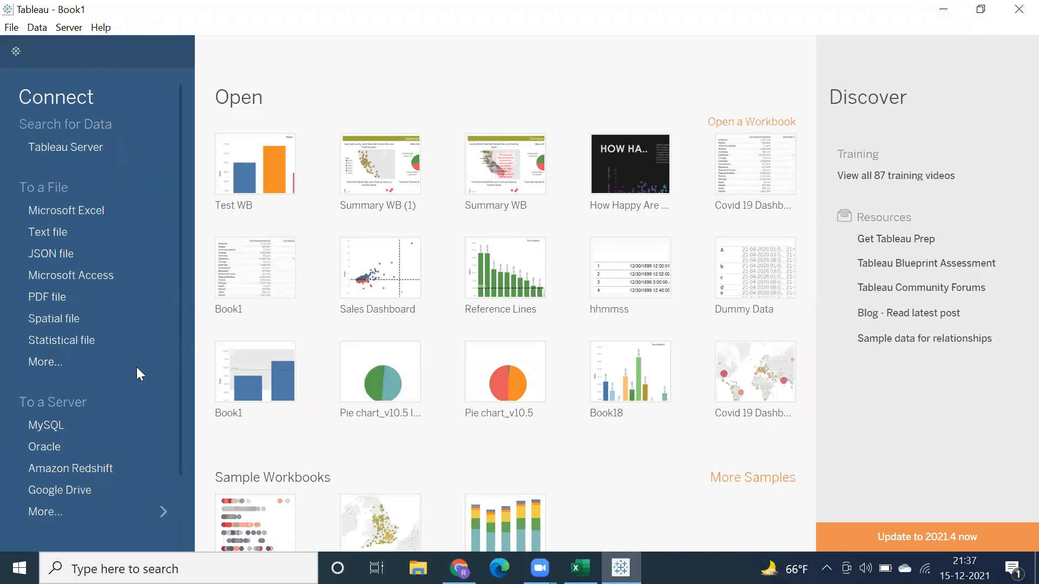
{"action": "left_click", "coordinate": [65, 507]}
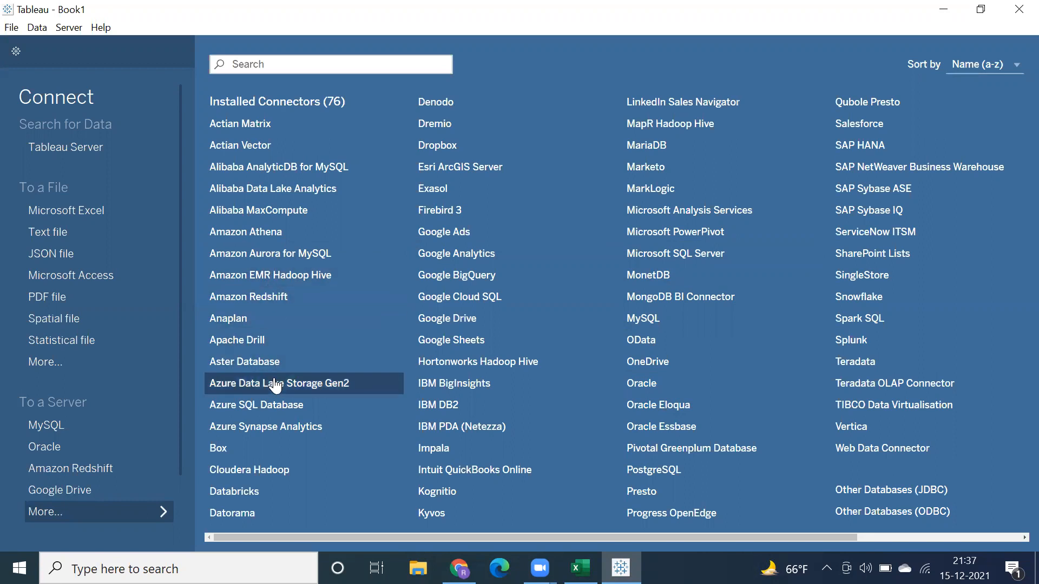
{"action": "scroll", "coordinate": [272, 385], "scroll_direction": "right", "scroll_amount": 3}
{"action": "scroll", "coordinate": [275, 393], "scroll_direction": "right", "scroll_amount": 3}
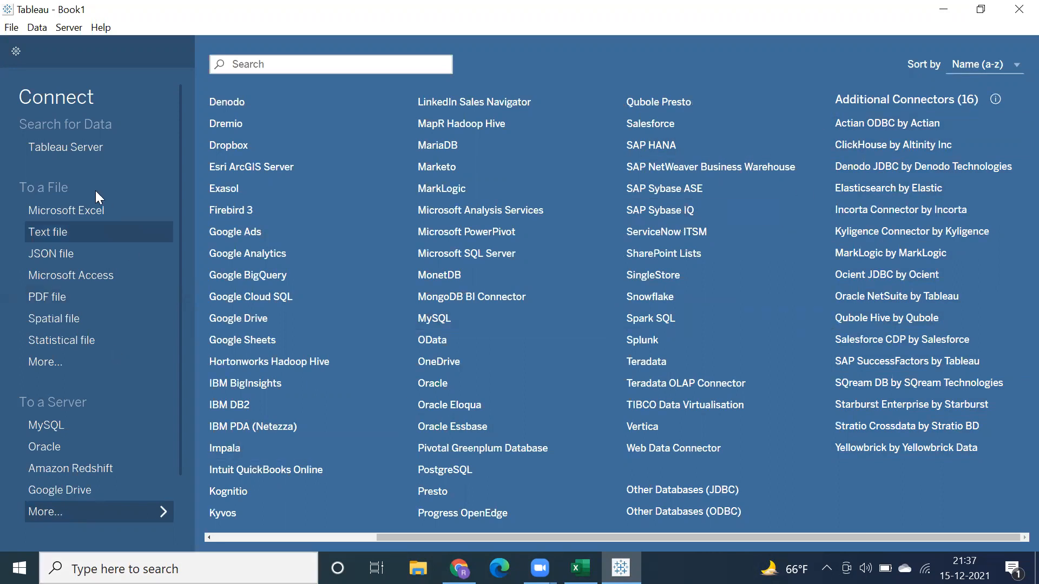
Step: Start a connection to a Microsoft Excel file and select the Sample - Superstore workbook
{"action": "left_click", "coordinate": [86, 210]}
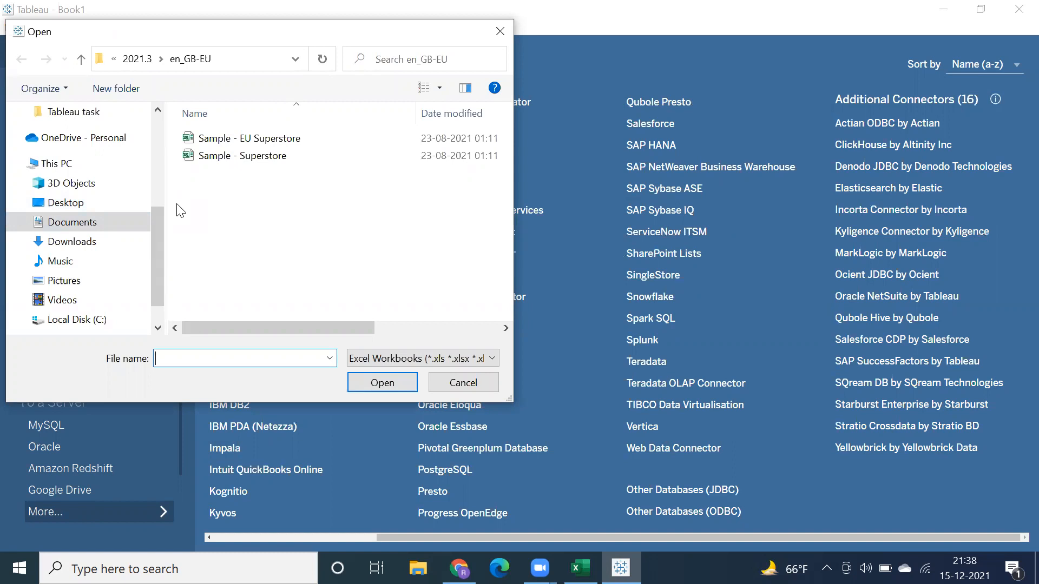
{"action": "left_click", "coordinate": [214, 155]}
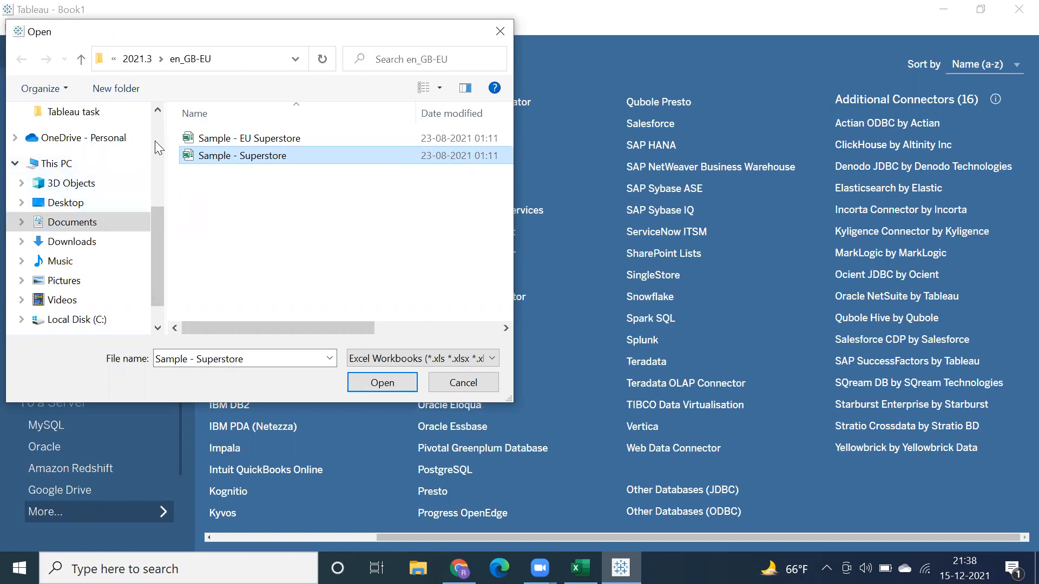
Step: Browse from Documents through My Tableau Repository to its Datasources folder
{"action": "scroll", "coordinate": [155, 141], "scroll_direction": "up", "scroll_amount": 4}
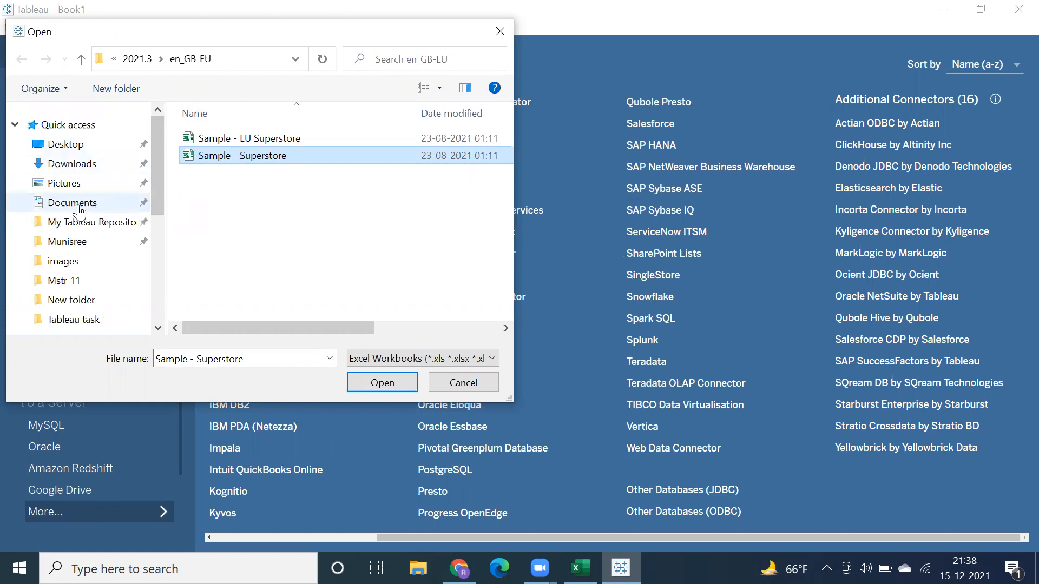
{"action": "left_click", "coordinate": [81, 222]}
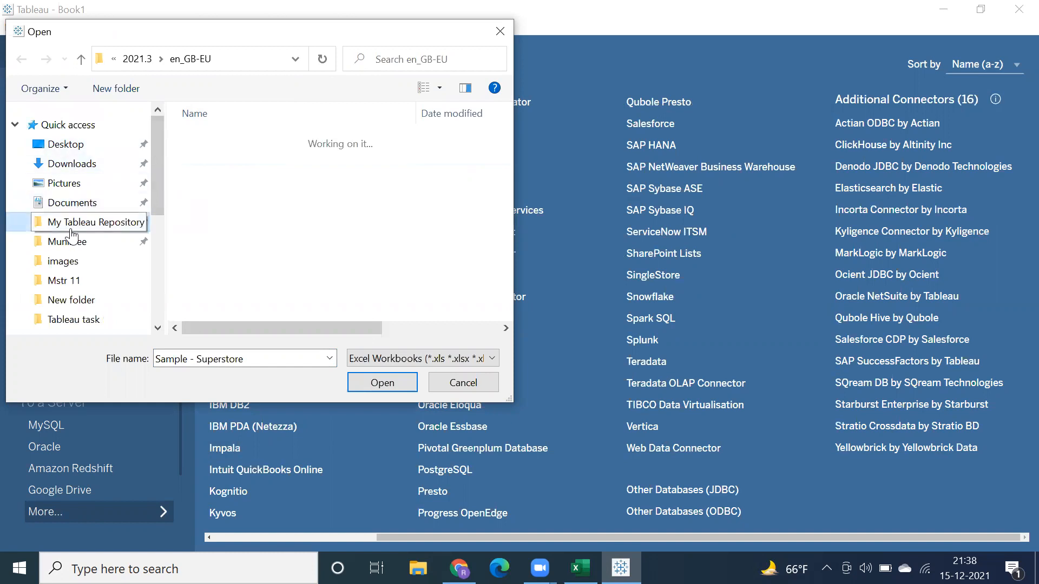
{"action": "scroll", "coordinate": [268, 259], "scroll_direction": "up", "scroll_amount": 1}
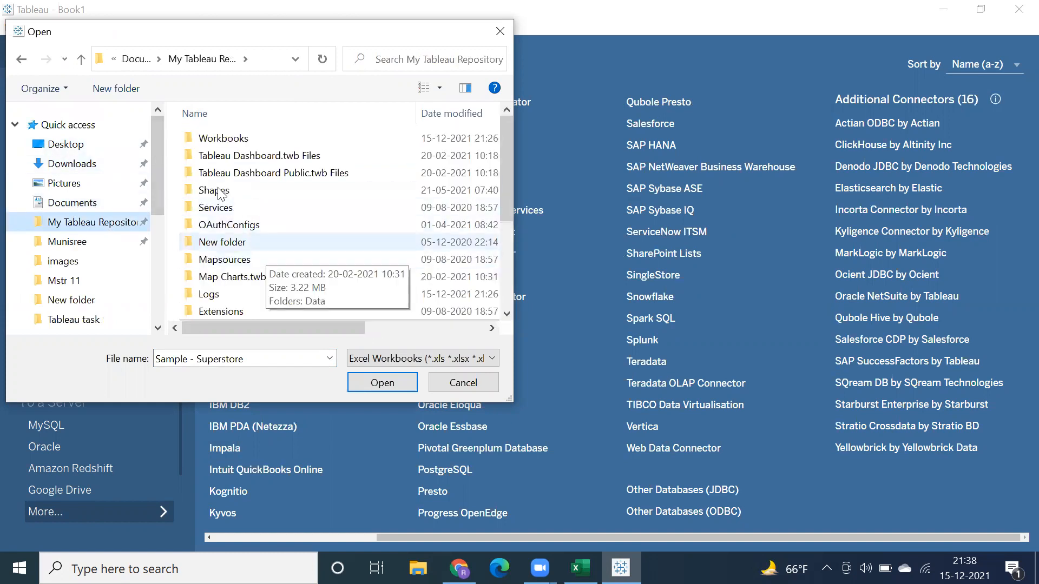
{"action": "left_click", "coordinate": [68, 203]}
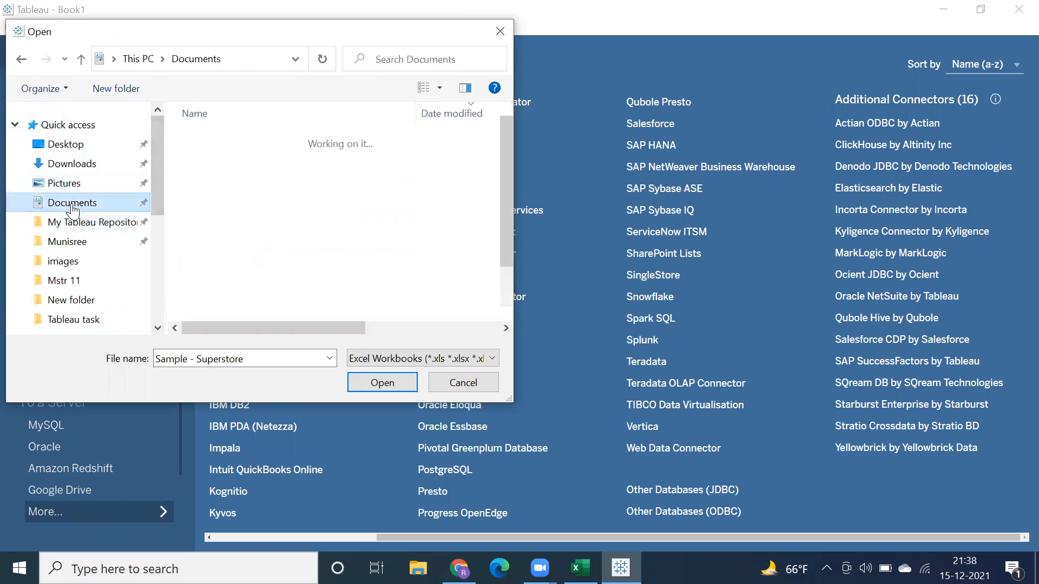
{"action": "scroll", "coordinate": [286, 224], "scroll_direction": "down", "scroll_amount": 2}
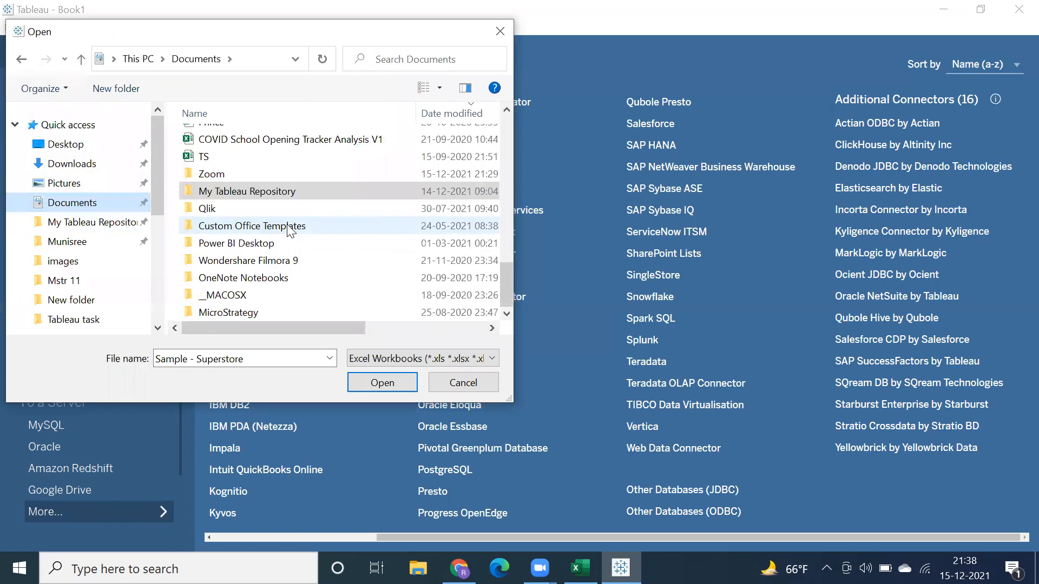
{"action": "double_click", "coordinate": [224, 194]}
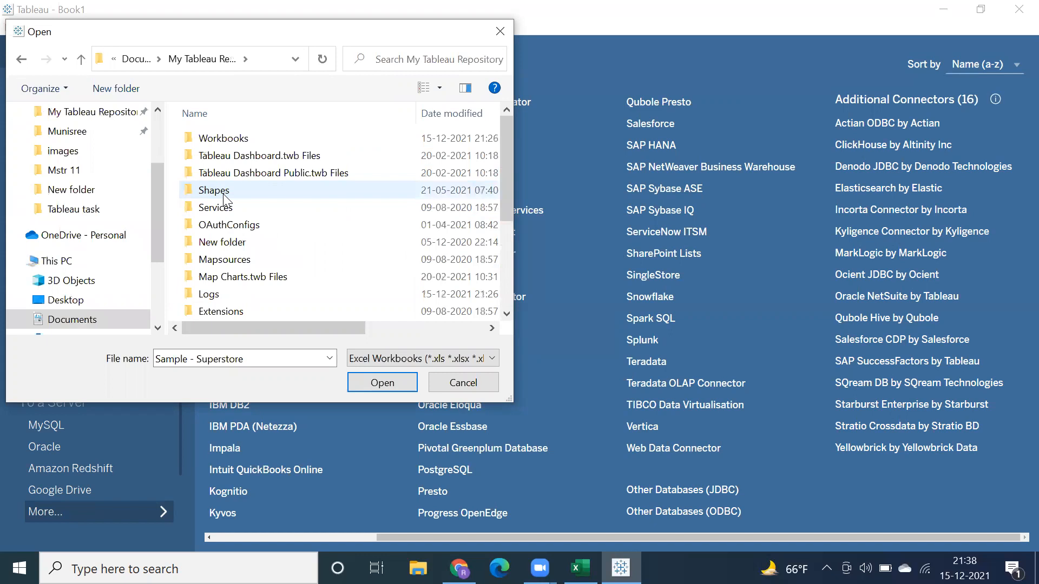
{"action": "scroll", "coordinate": [224, 201], "scroll_direction": "down", "scroll_amount": 3}
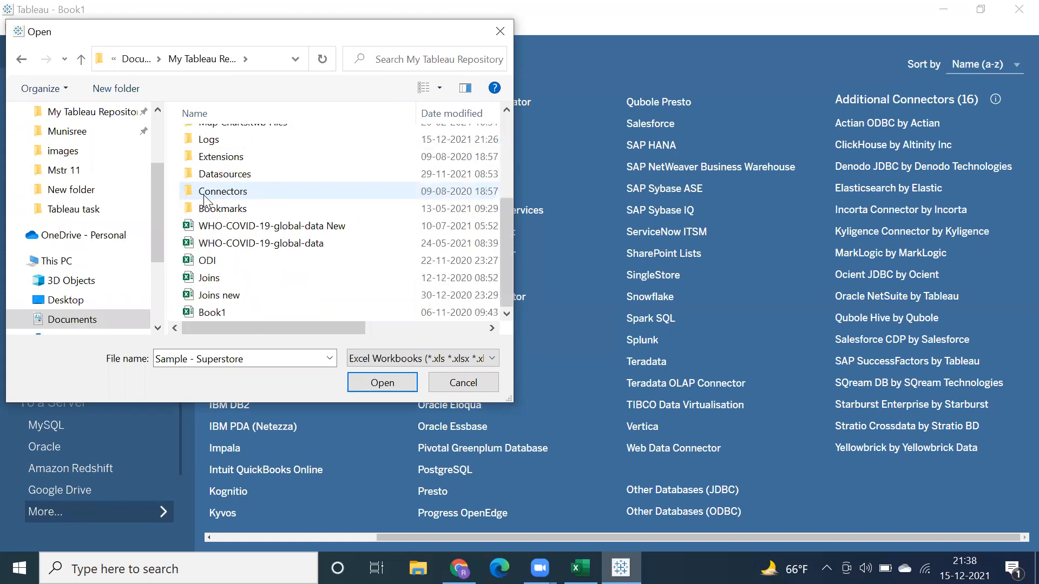
{"action": "double_click", "coordinate": [214, 174]}
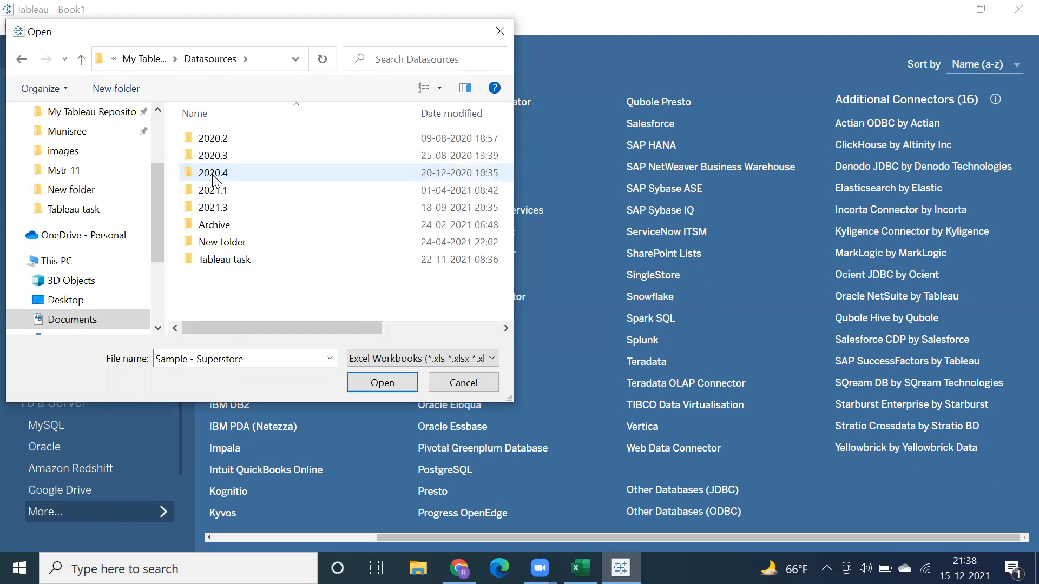
Step: Look over the version folders in Datasources and open the 2021.3 folder
{"action": "left_click", "coordinate": [213, 138]}
{"action": "left_click", "coordinate": [211, 179]}
{"action": "left_click", "coordinate": [213, 191]}
{"action": "left_click", "coordinate": [212, 209]}
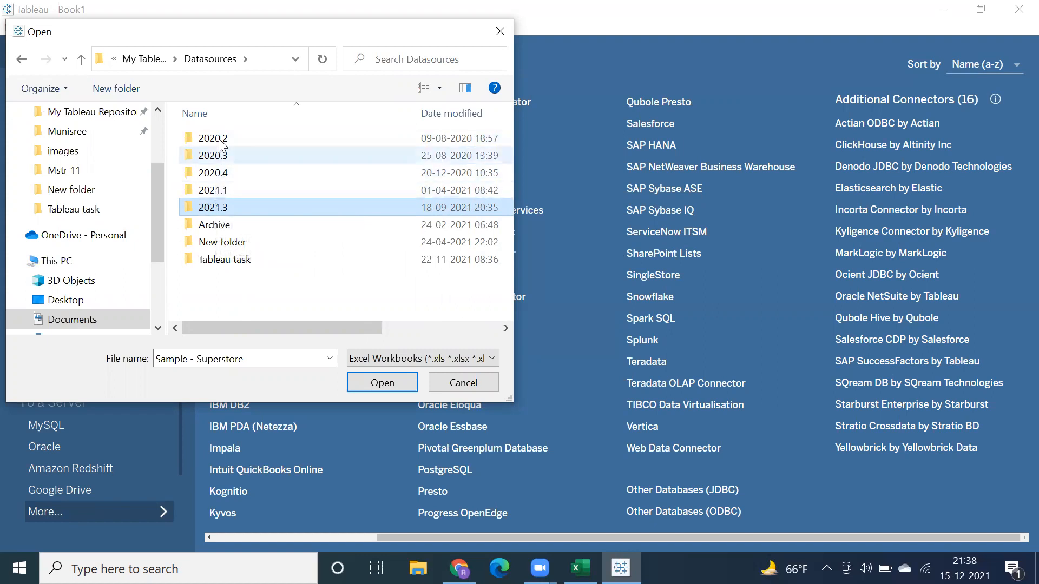
{"action": "double_click", "coordinate": [216, 209]}
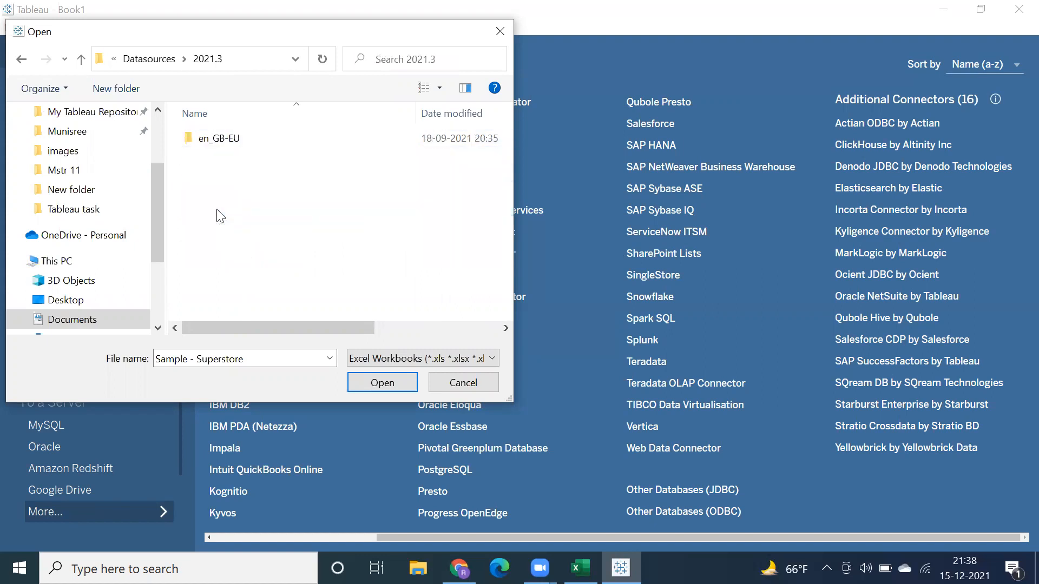
Step: Connect to the Sample - Superstore workbook in the en_GB-EU folder and add its Orders table to the data source
{"action": "double_click", "coordinate": [218, 143]}
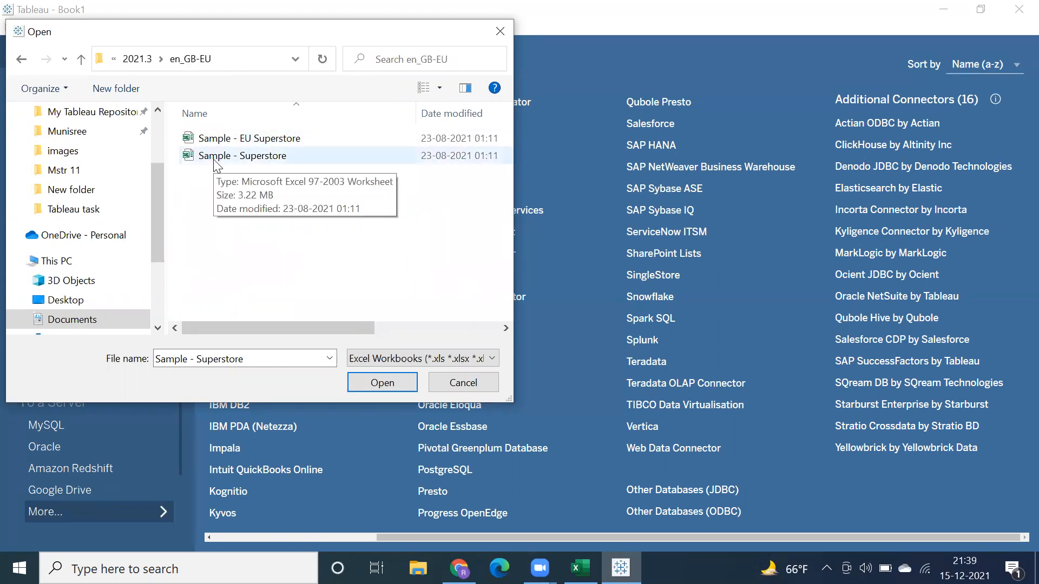
{"action": "double_click", "coordinate": [213, 160]}
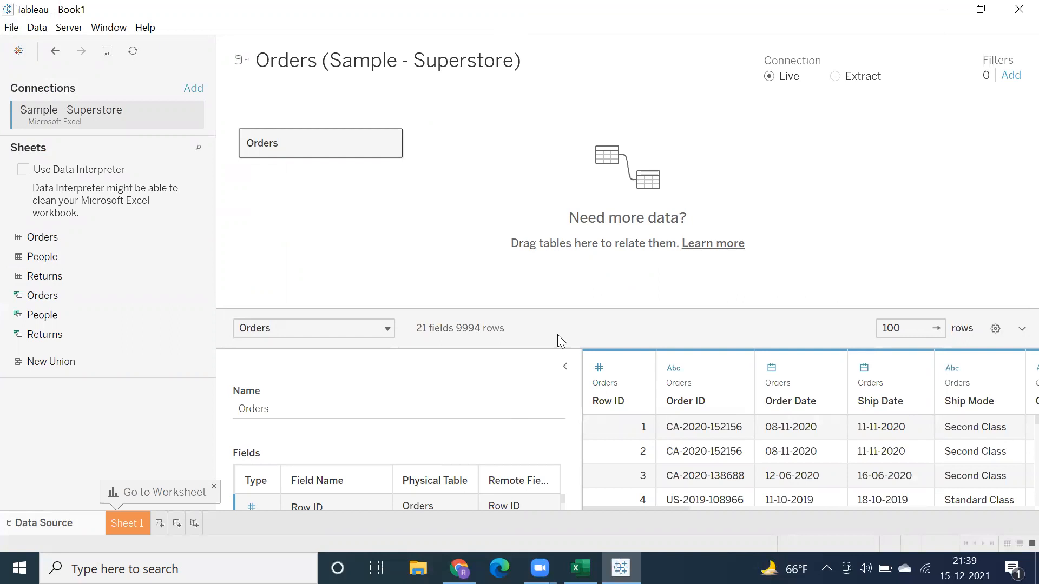
Step: Enlarge the data preview, review the Orders table's field list and collapse the table details
{"action": "left_click_drag", "start_coordinate": [513, 308], "coordinate": [513, 223]}
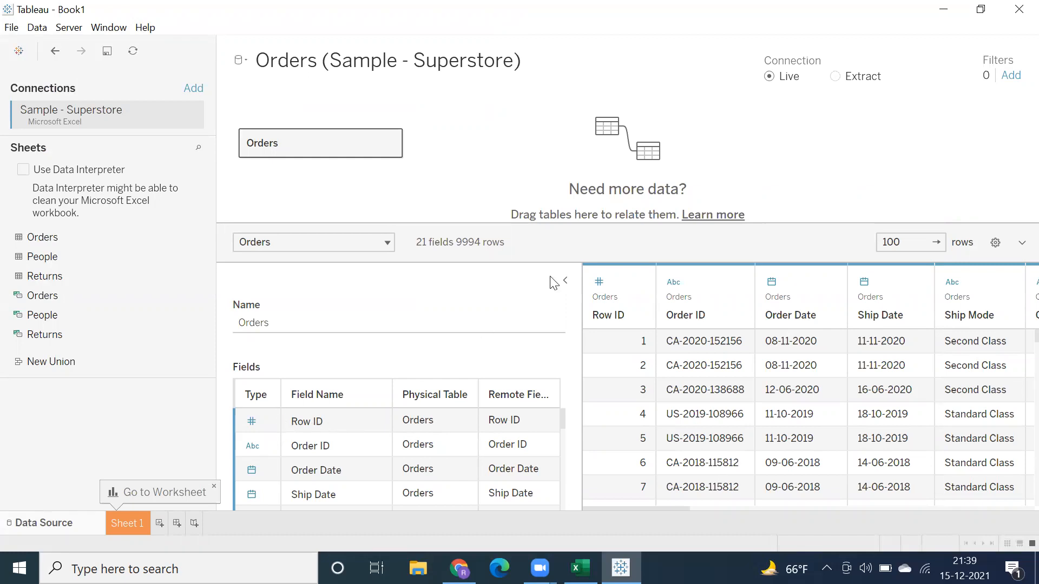
{"action": "scroll", "coordinate": [441, 467], "scroll_direction": "down", "scroll_amount": 3}
{"action": "scroll", "coordinate": [441, 473], "scroll_direction": "down", "scroll_amount": 2}
{"action": "scroll", "coordinate": [441, 473], "scroll_direction": "up", "scroll_amount": 5}
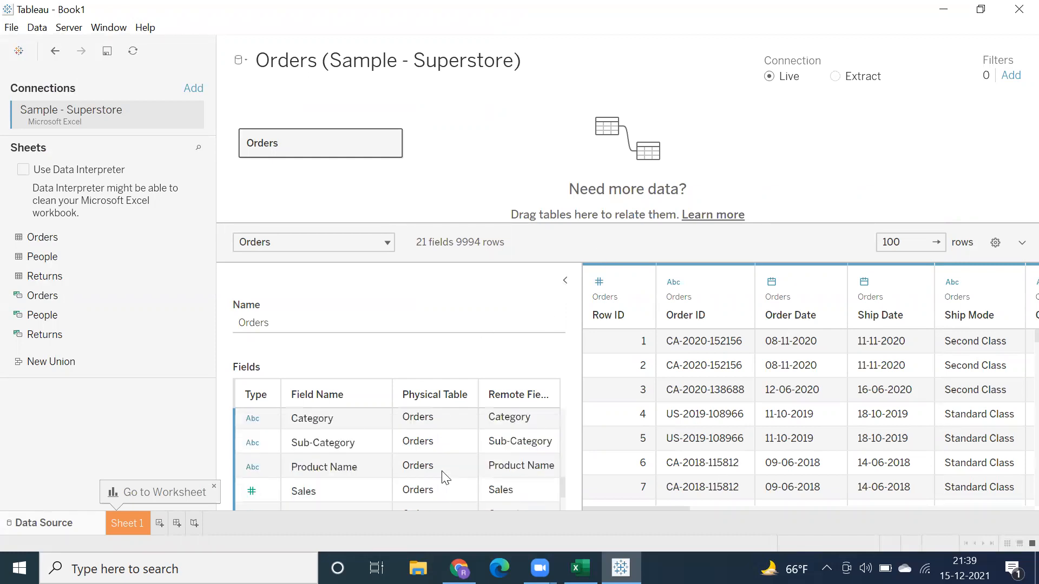
{"action": "left_click", "coordinate": [565, 280]}
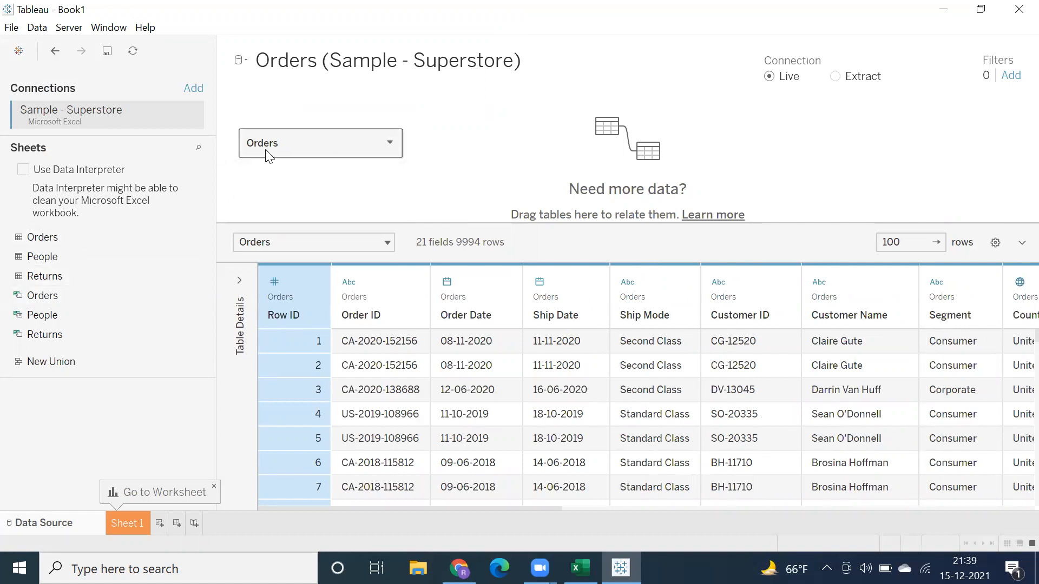
Step: Relate the People table to Orders and examine the fields and operator that define the relationship
{"action": "left_click_drag", "start_coordinate": [48, 263], "coordinate": [491, 161]}
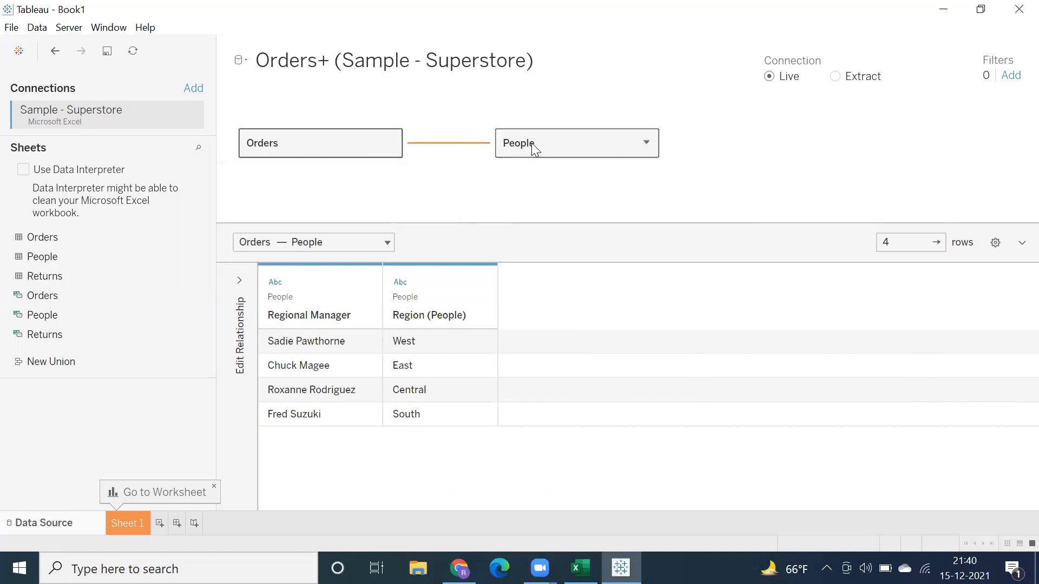
{"action": "mouse_move", "coordinate": [449, 146]}
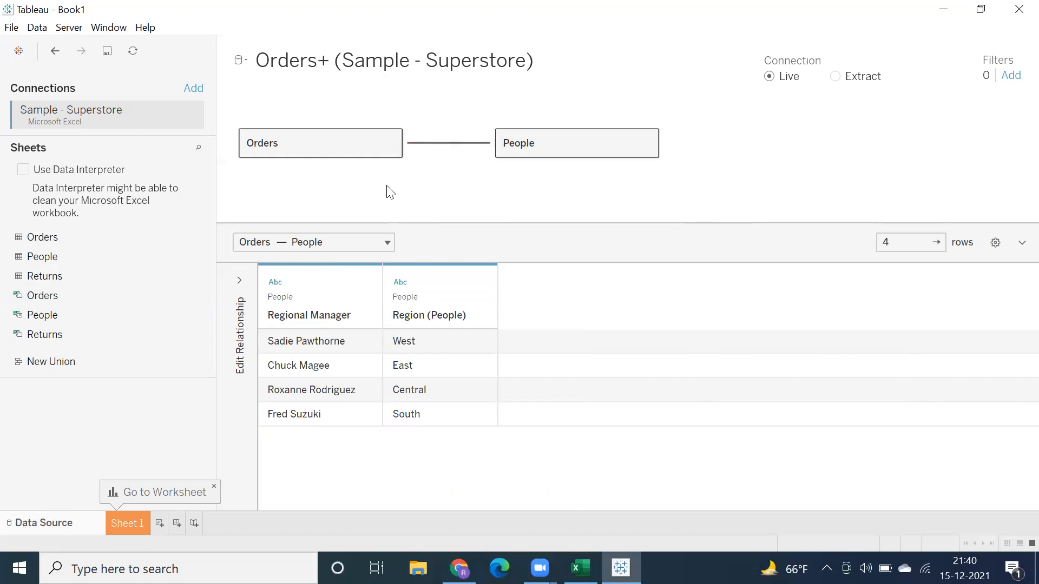
{"action": "left_click", "coordinate": [239, 280]}
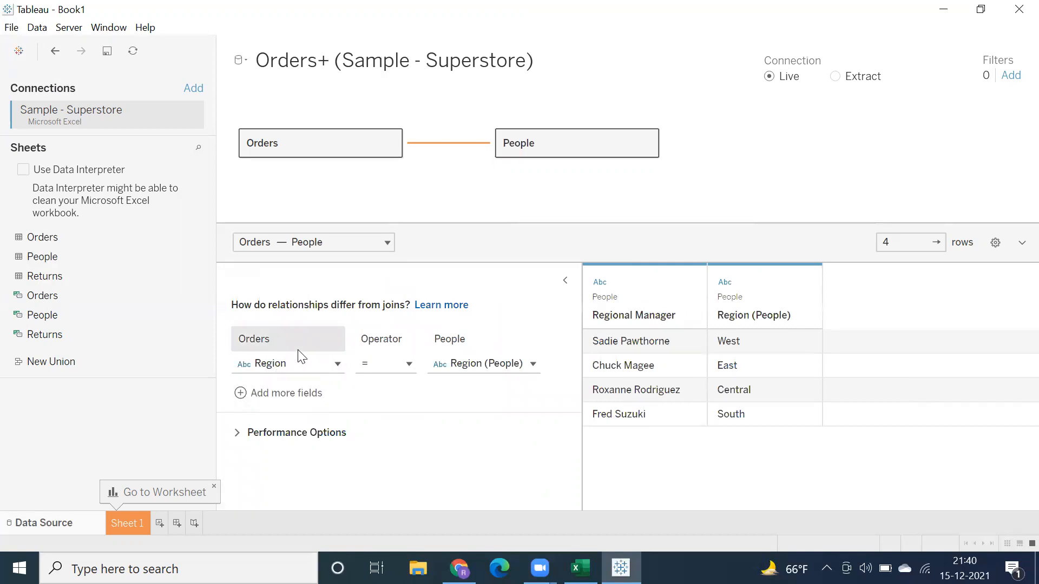
{"action": "left_click", "coordinate": [565, 281]}
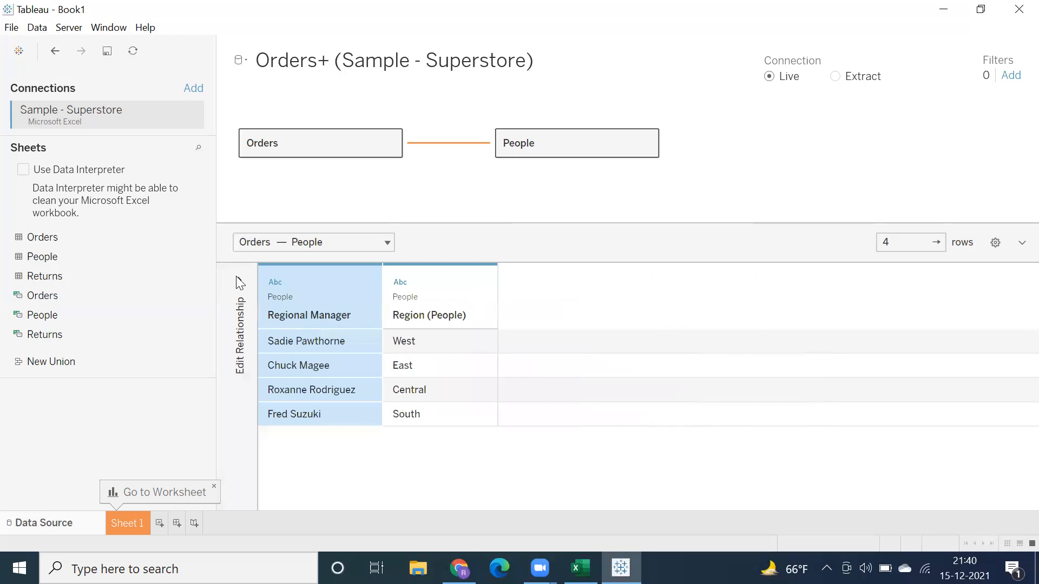
{"action": "left_click", "coordinate": [240, 281]}
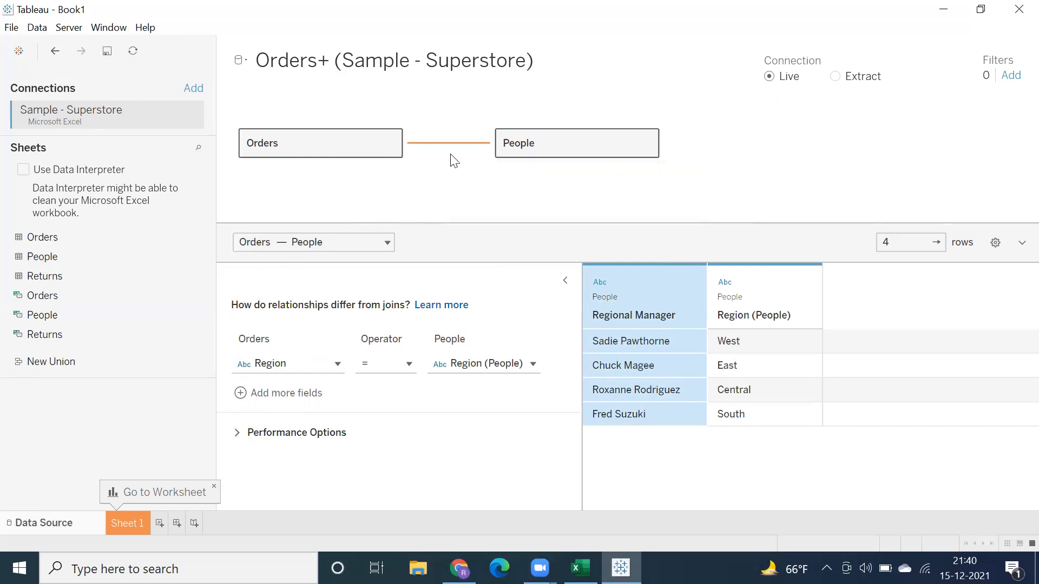
Step: Remove the People table from the data source and go to the Sheet 1 worksheet
{"action": "left_click_drag", "start_coordinate": [518, 141], "coordinate": [147, 269]}
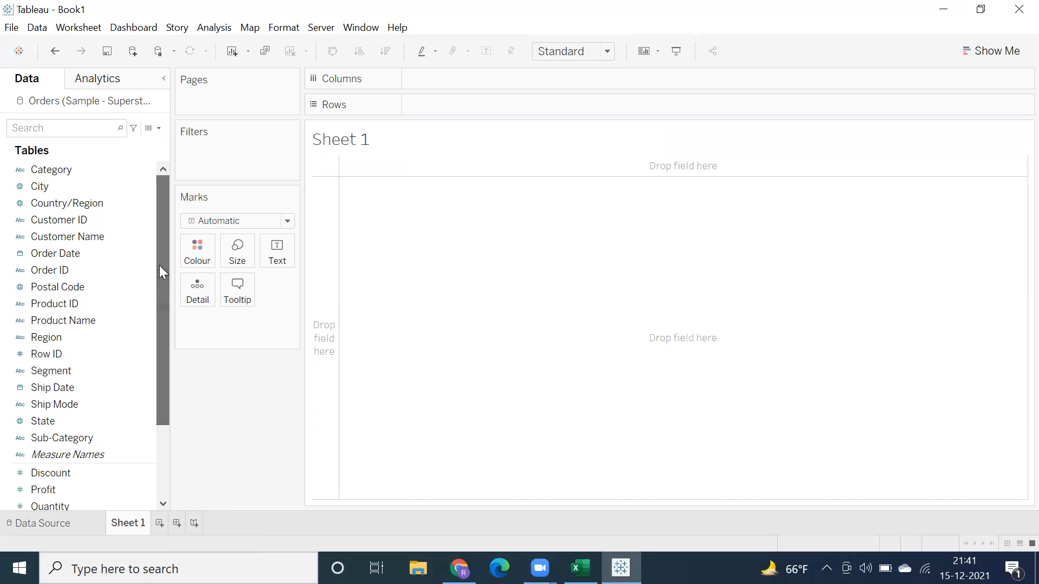
{"action": "left_click", "coordinate": [89, 320]}
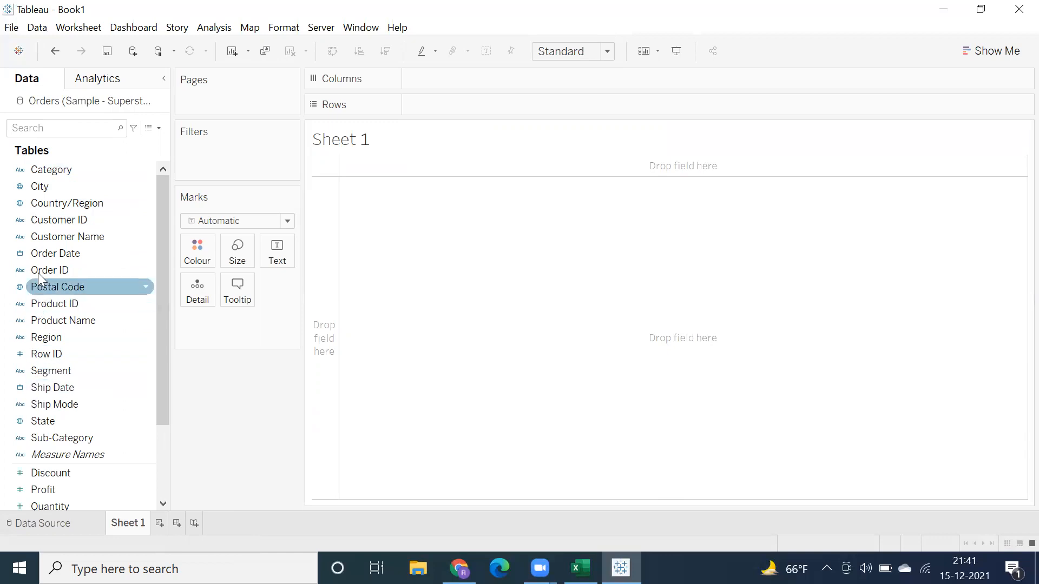
Step: Add the Order Date field to Rows on Sheet 1
{"action": "left_click", "coordinate": [38, 252]}
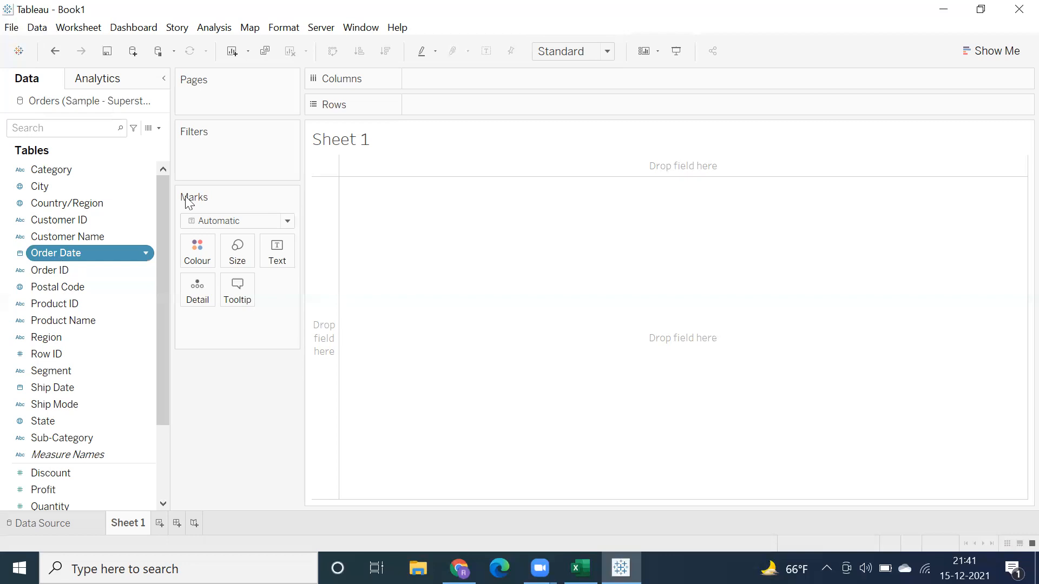
{"action": "double_click", "coordinate": [425, 105]}
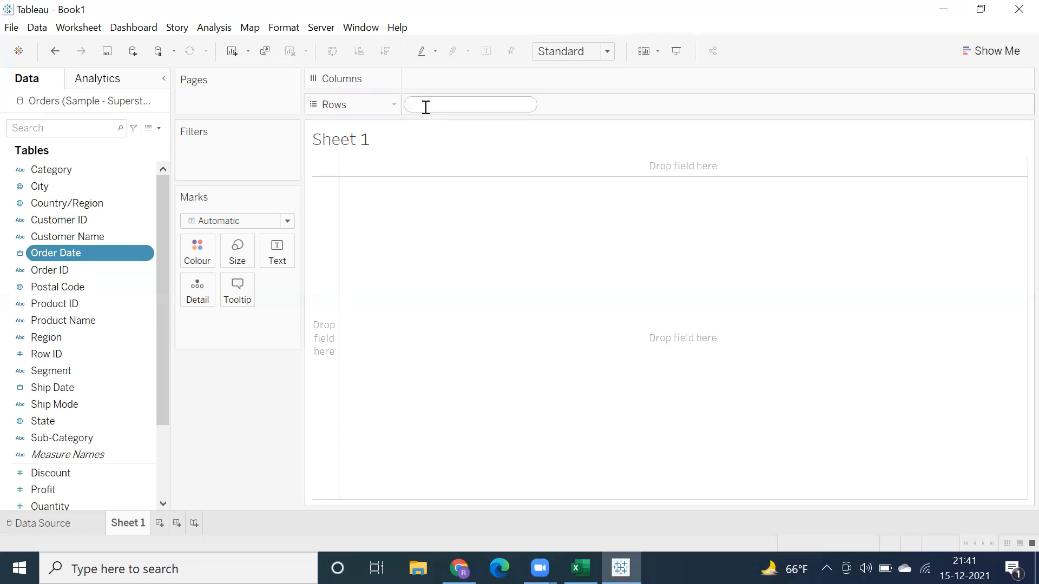
{"action": "type", "text": "or"}
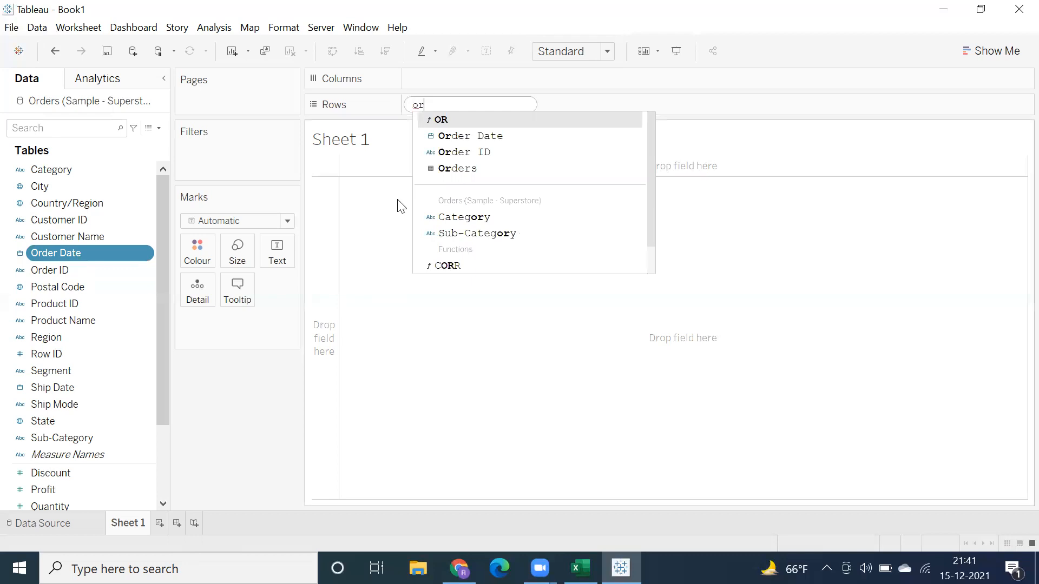
{"action": "key", "text": "BackSpace"}
{"action": "key", "text": "BackSpace"}
{"action": "type", "text": "orde"}
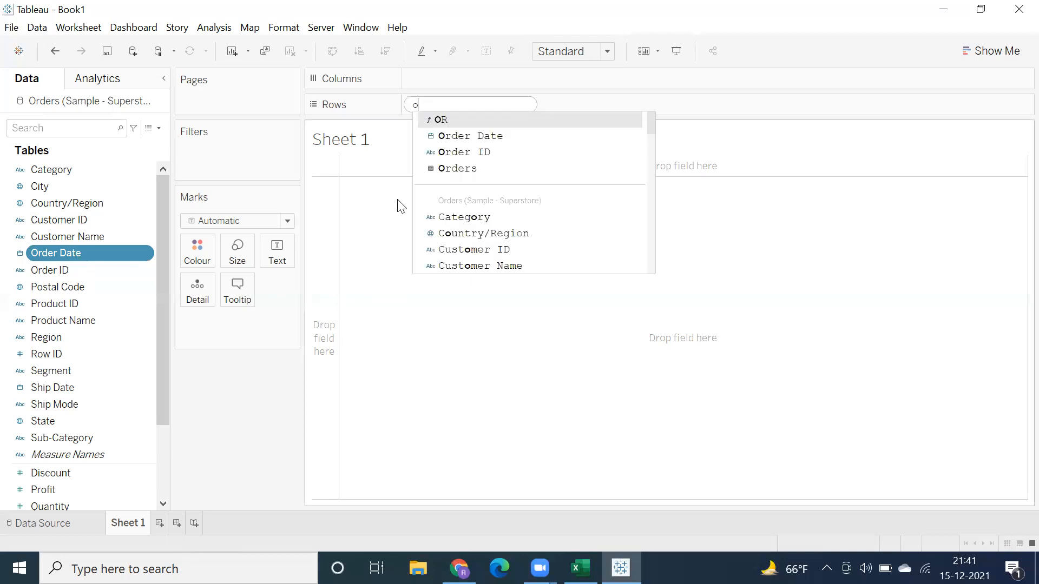
{"action": "key", "text": "Return"}
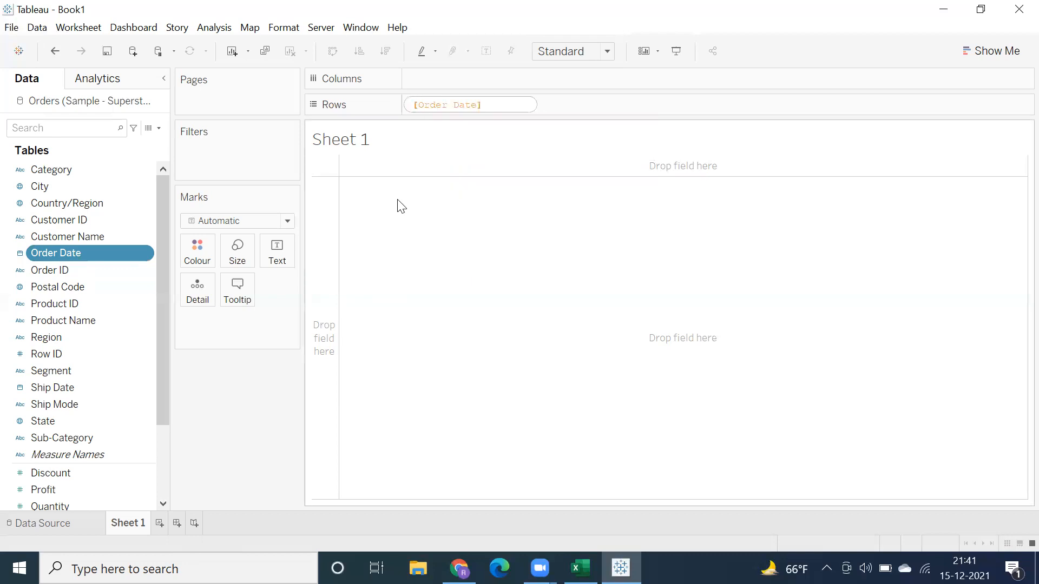
{"action": "key", "text": "Return"}
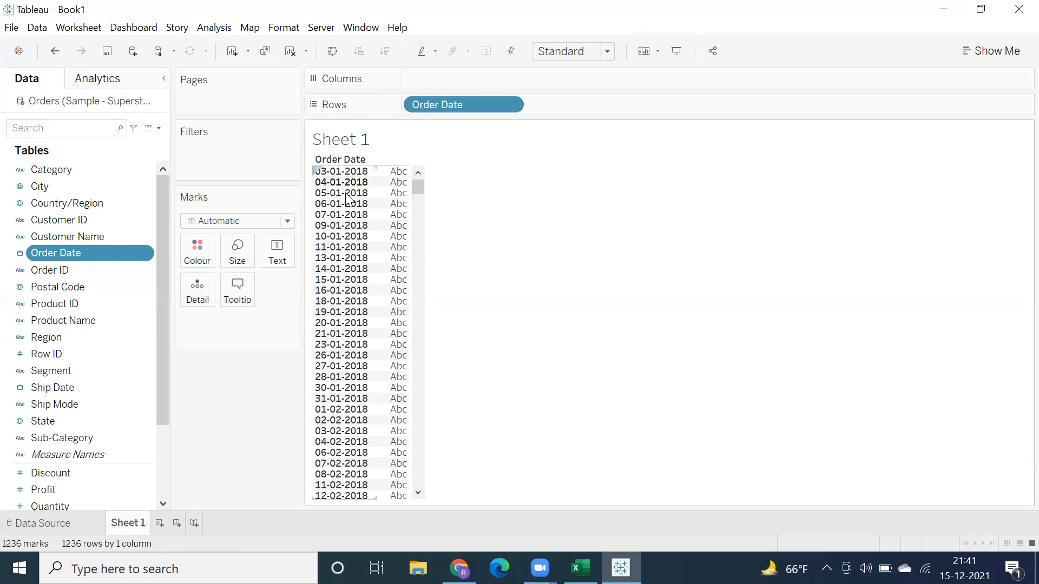
Step: Look over individual order dates in the view and remove Order Date from Rows
{"action": "left_click", "coordinate": [350, 227]}
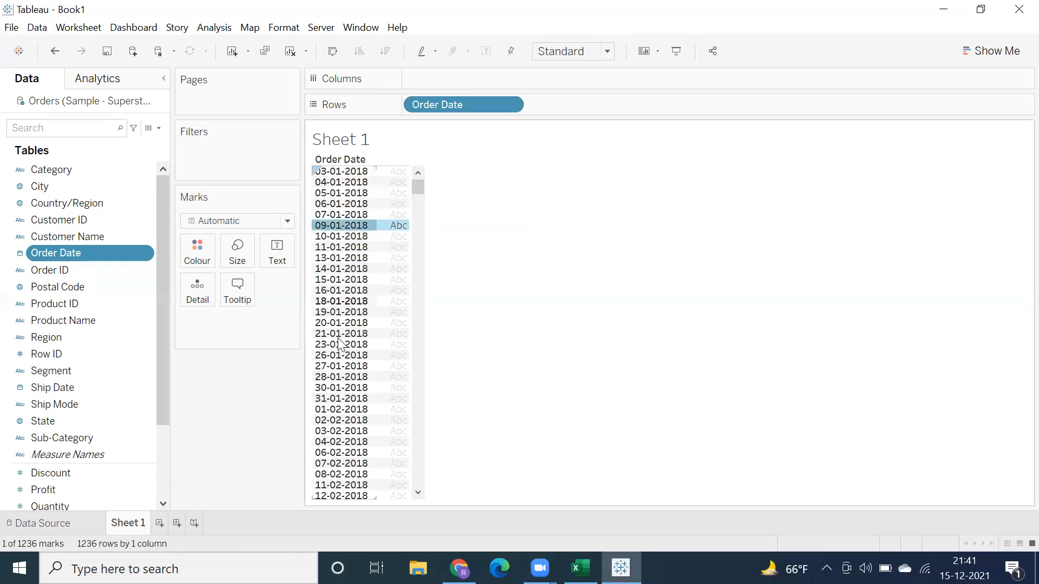
{"action": "left_click", "coordinate": [330, 377]}
{"action": "left_click_drag", "start_coordinate": [447, 104], "coordinate": [502, 256]}
Step: Check the data type options of the Order Date field without changing its type
{"action": "left_click", "coordinate": [55, 255]}
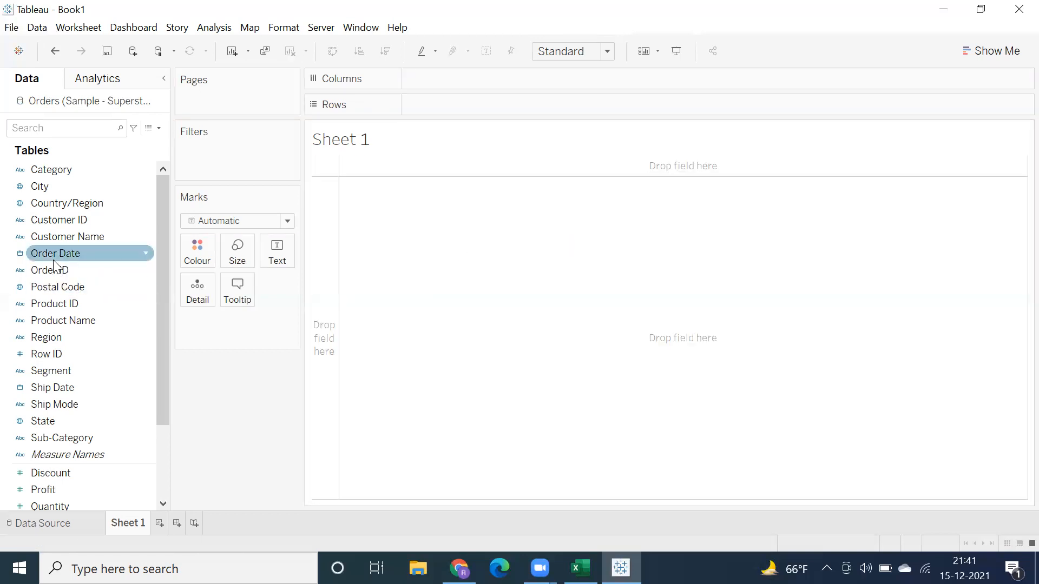
{"action": "left_click", "coordinate": [20, 253]}
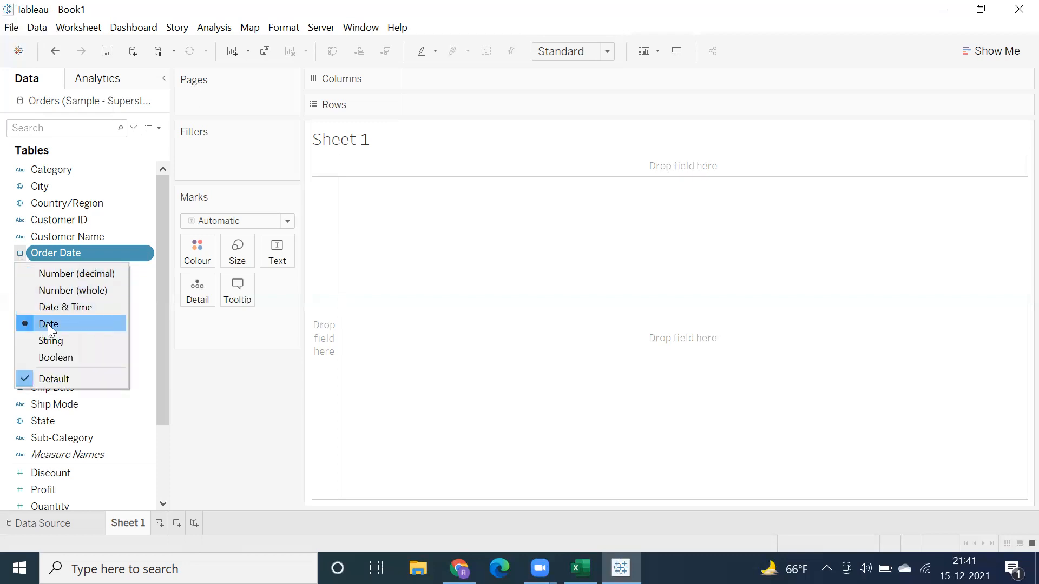
{"action": "left_click", "coordinate": [230, 388]}
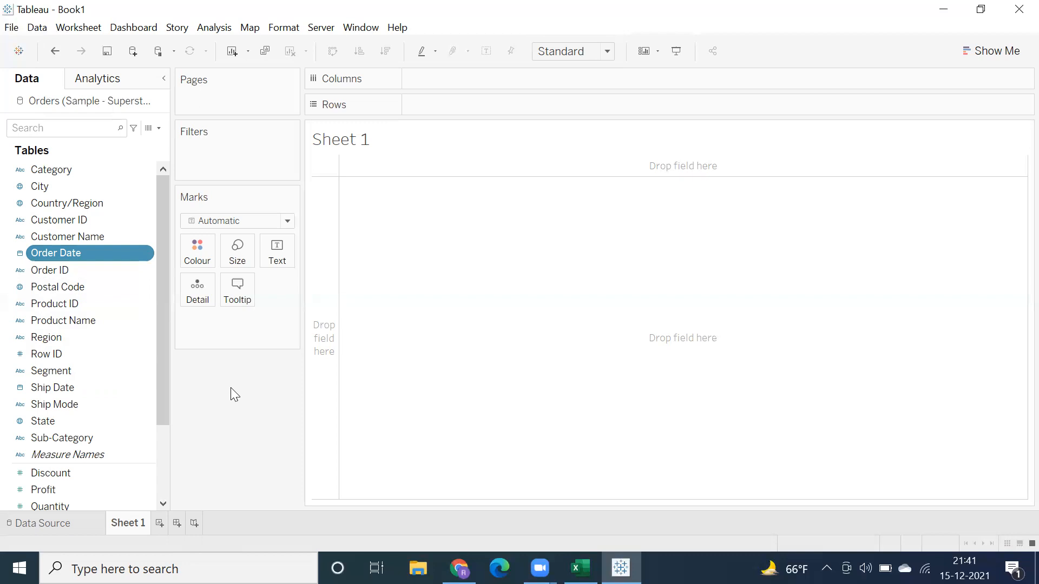
Step: Check the State field's data type and geographic role options without changing them
{"action": "left_click", "coordinate": [40, 425]}
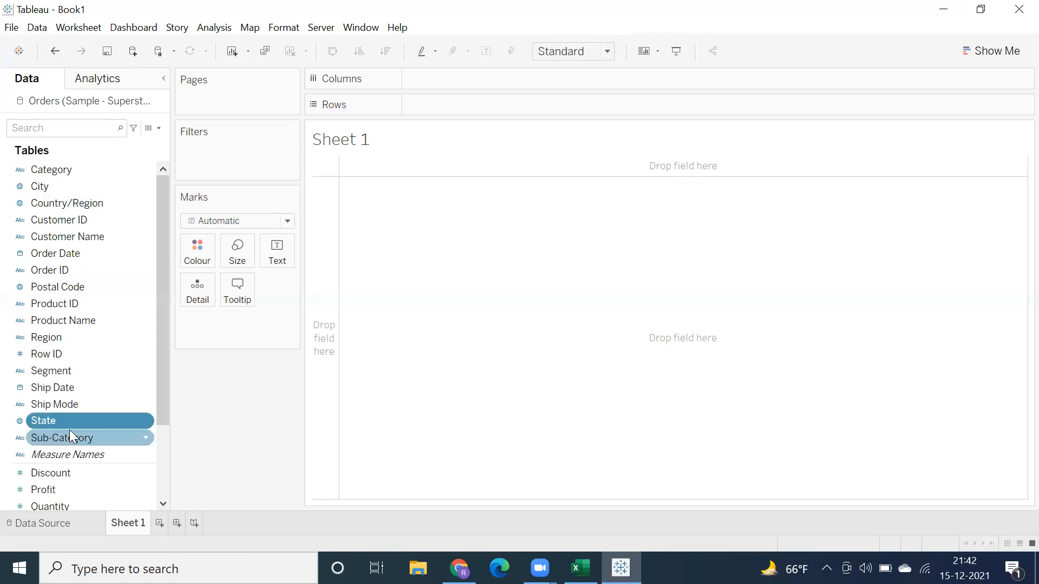
{"action": "left_click", "coordinate": [18, 422]}
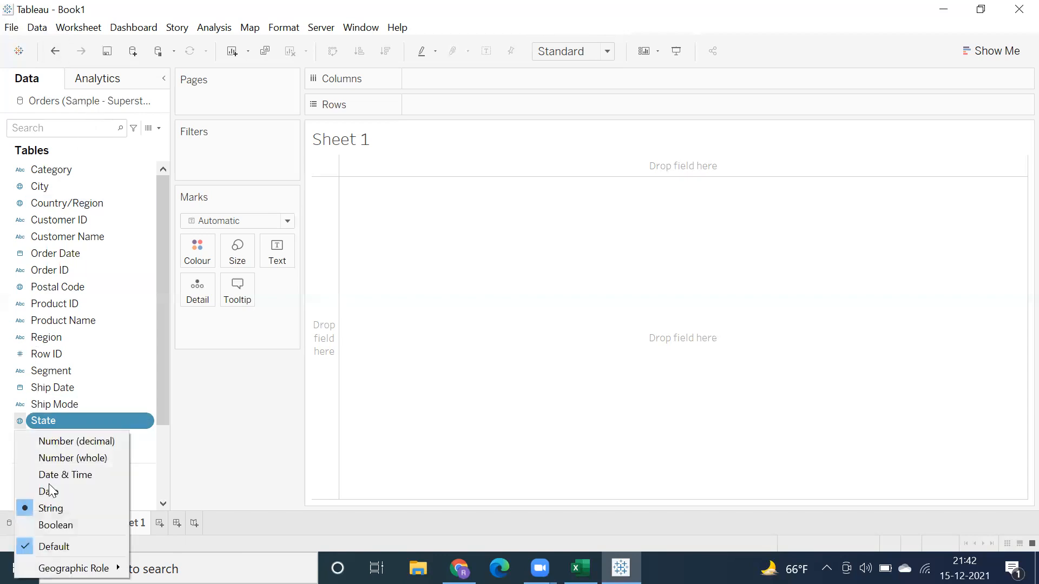
{"action": "mouse_move", "coordinate": [73, 568]}
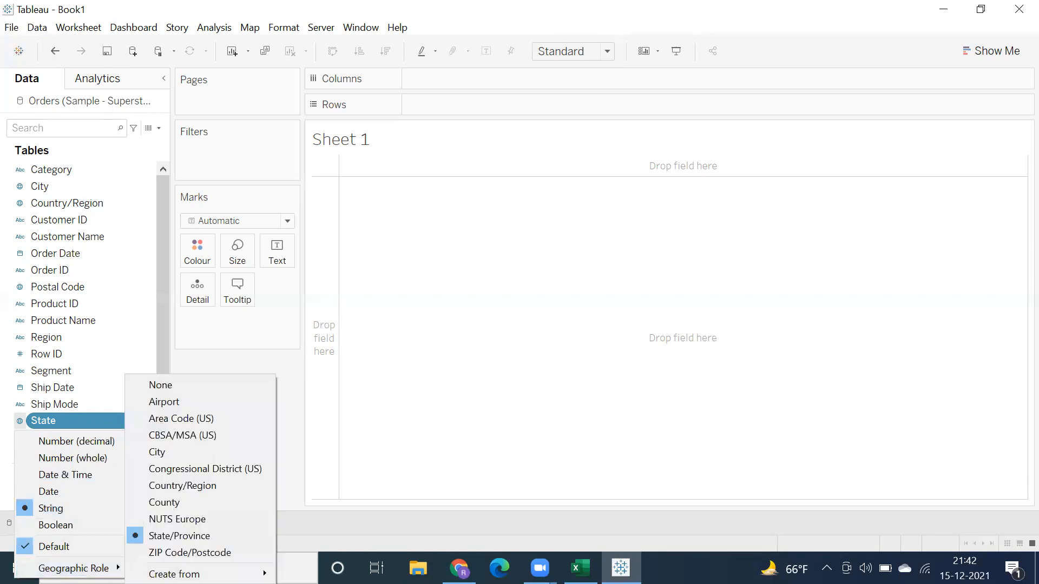
{"action": "left_click", "coordinate": [231, 355]}
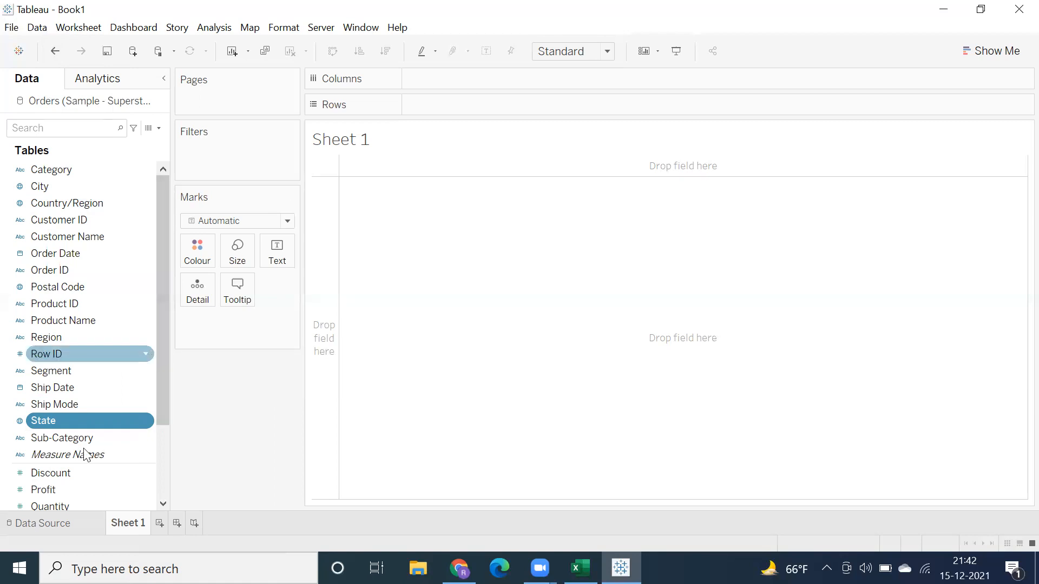
Step: Plot State on a map and edit its locations so the country comes from the Country/Region field
{"action": "left_click_drag", "start_coordinate": [103, 420], "coordinate": [43, 422]}
{"action": "left_click", "coordinate": [43, 423]}
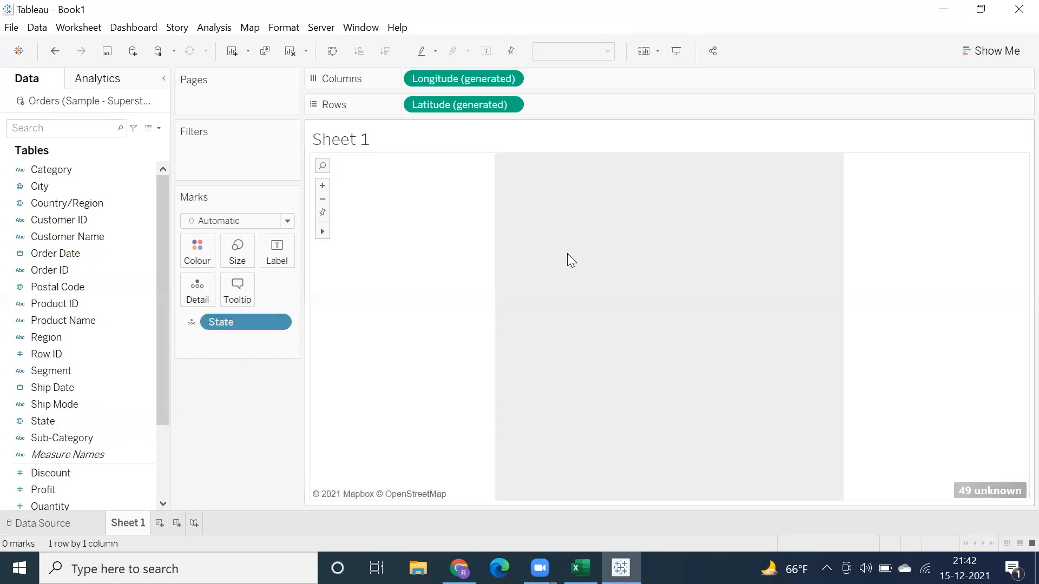
{"action": "left_click", "coordinate": [976, 493]}
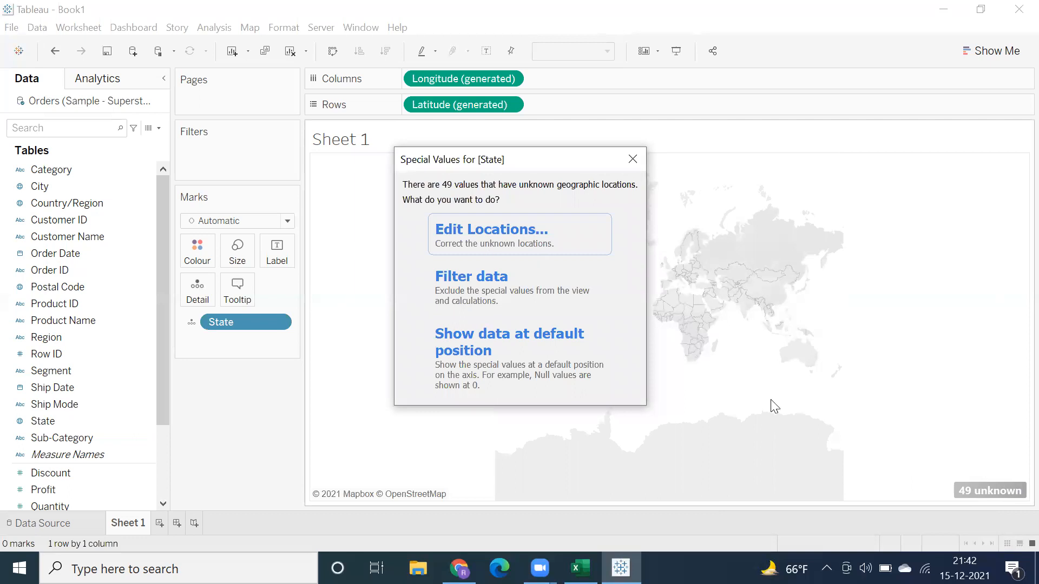
{"action": "left_click", "coordinate": [506, 238]}
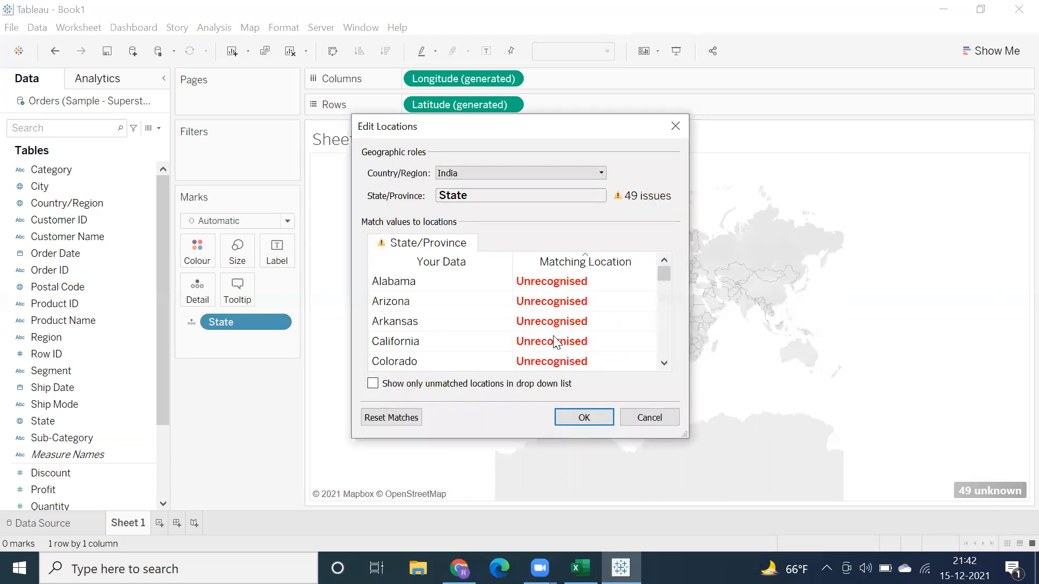
{"action": "left_click", "coordinate": [483, 173]}
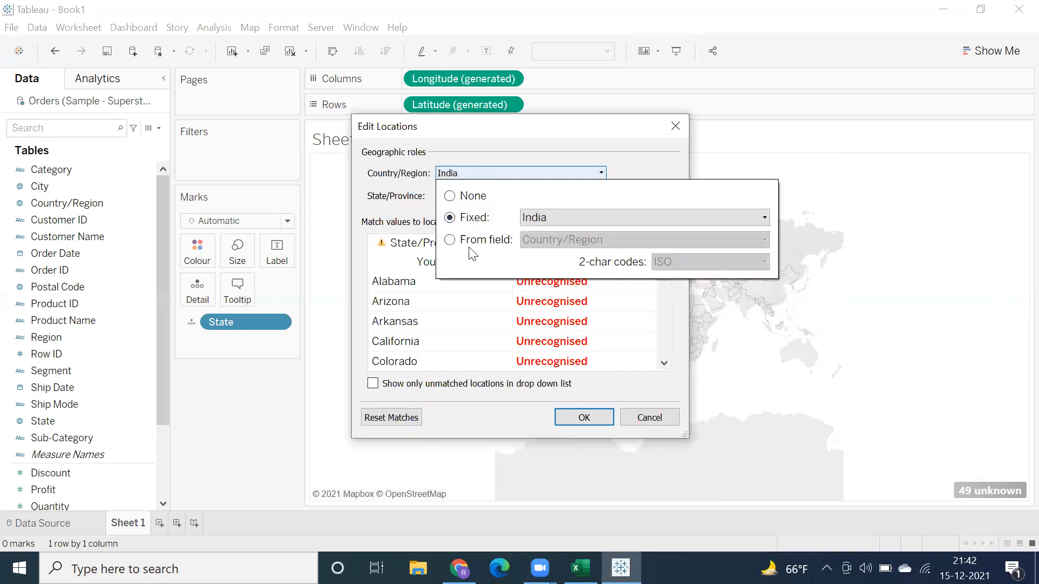
{"action": "left_click", "coordinate": [450, 240]}
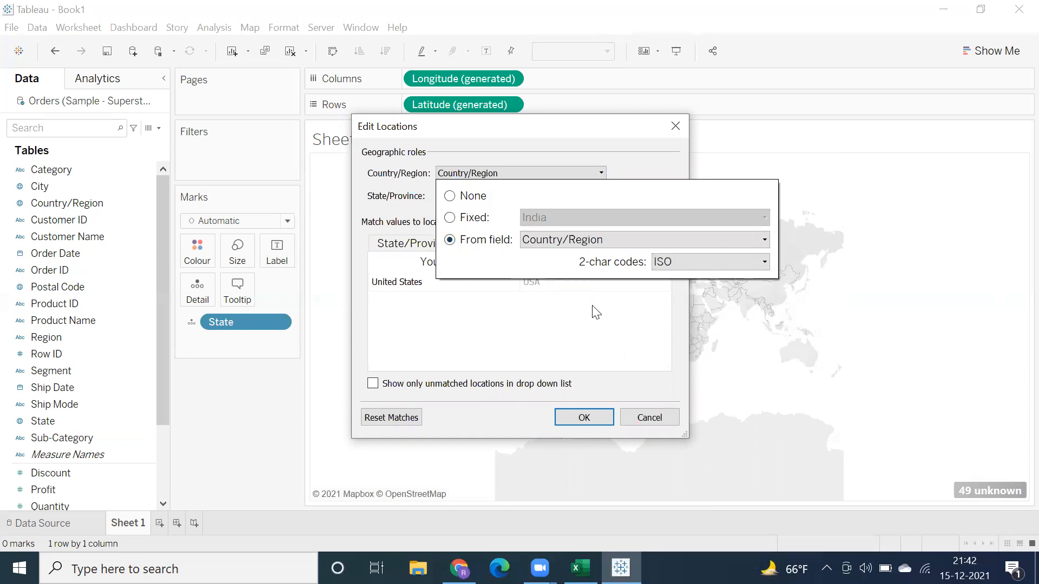
{"action": "left_click", "coordinate": [585, 390]}
{"action": "left_click", "coordinate": [582, 420]}
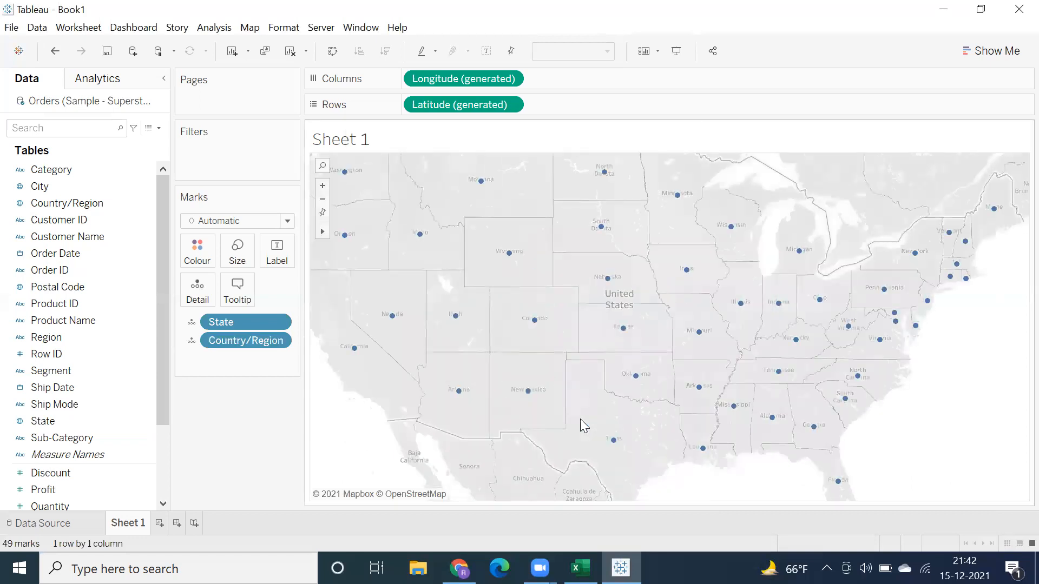
Step: Open Show Me to examine the chart types available for the State map
{"action": "left_click", "coordinate": [992, 50]}
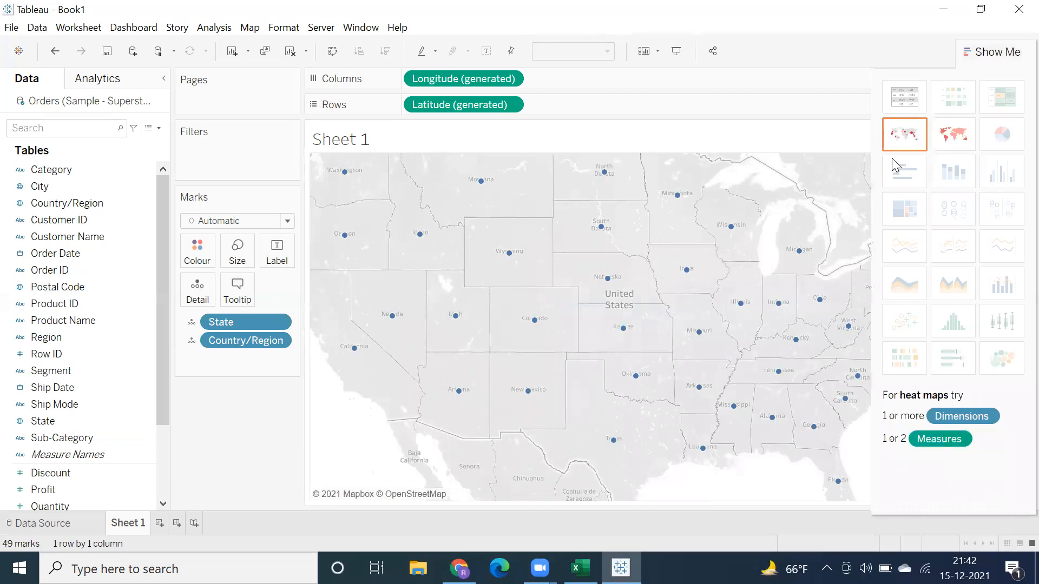
{"action": "left_click", "coordinate": [984, 51]}
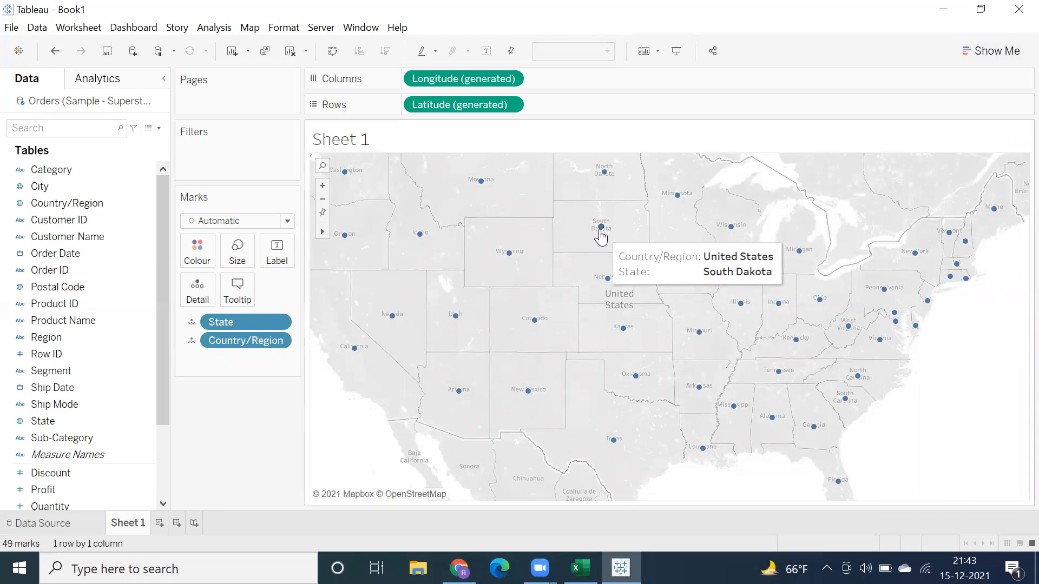
{"action": "left_click", "coordinate": [990, 50]}
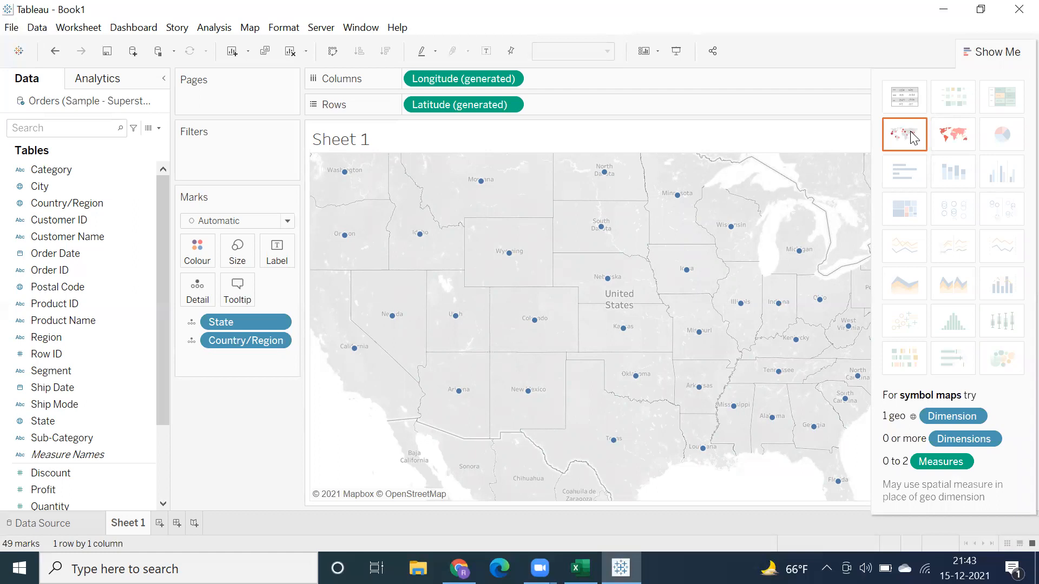
Step: Size the state marks on the map by Sales and enlarge the circles
{"action": "left_click", "coordinate": [993, 52]}
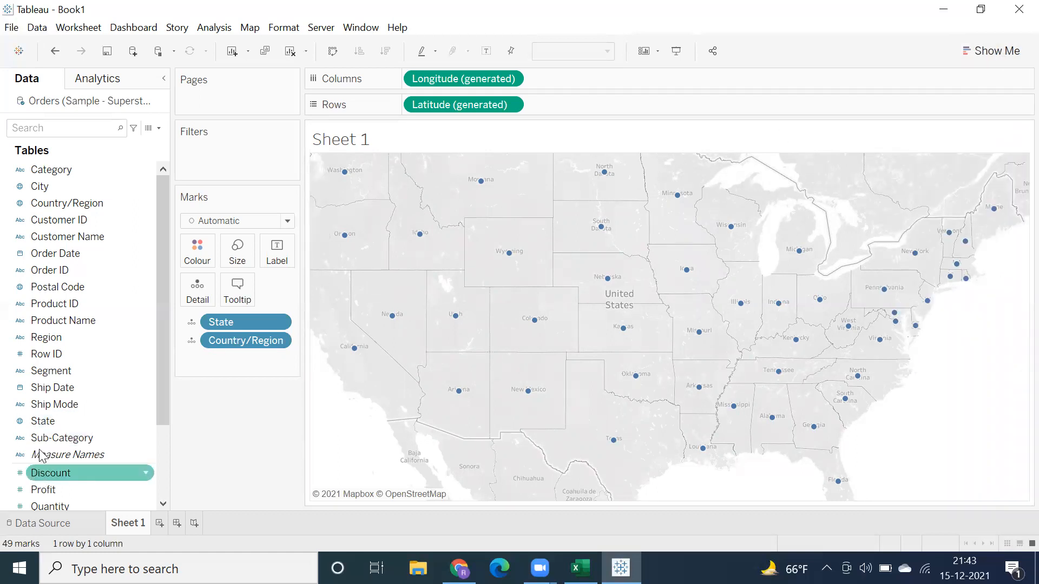
{"action": "scroll", "coordinate": [43, 452], "scroll_direction": "down", "scroll_amount": 2}
{"action": "left_click_drag", "start_coordinate": [43, 423], "coordinate": [236, 250]}
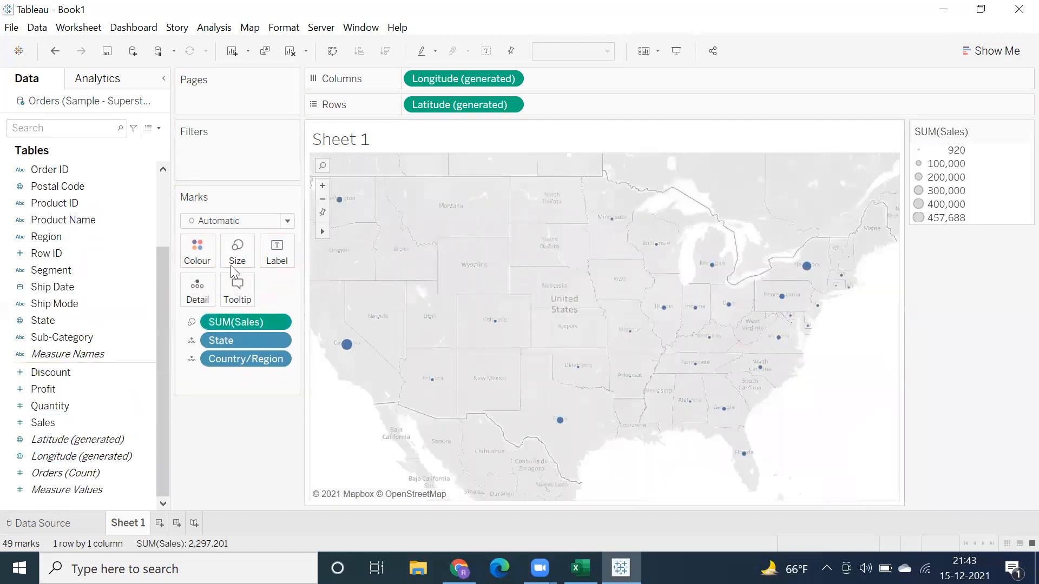
{"action": "left_click", "coordinate": [237, 250]}
{"action": "left_click_drag", "start_coordinate": [258, 287], "coordinate": [294, 285]}
{"action": "mouse_move", "coordinate": [370, 353]}
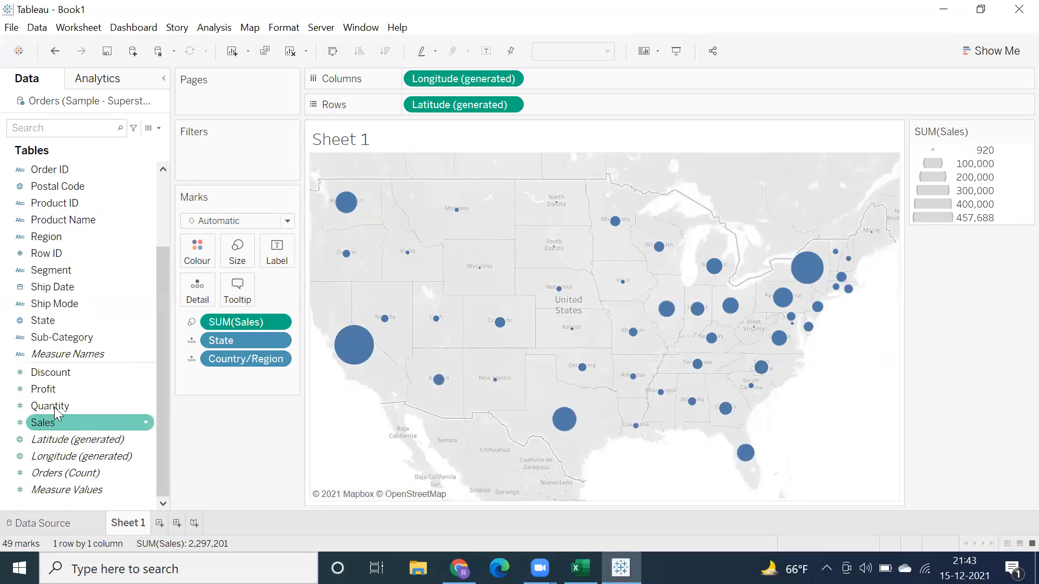
Step: Try colouring the state marks by Profit, check the Texas mark, and remove Profit from the colouring
{"action": "left_click_drag", "start_coordinate": [80, 387], "coordinate": [198, 251]}
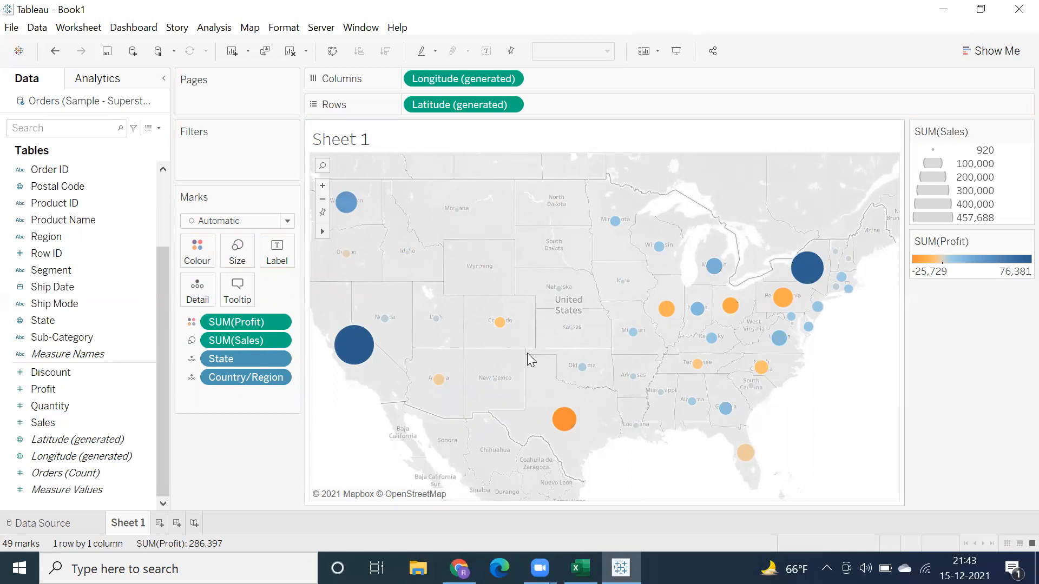
{"action": "mouse_move", "coordinate": [566, 431]}
{"action": "left_click_drag", "start_coordinate": [240, 322], "coordinate": [211, 459]}
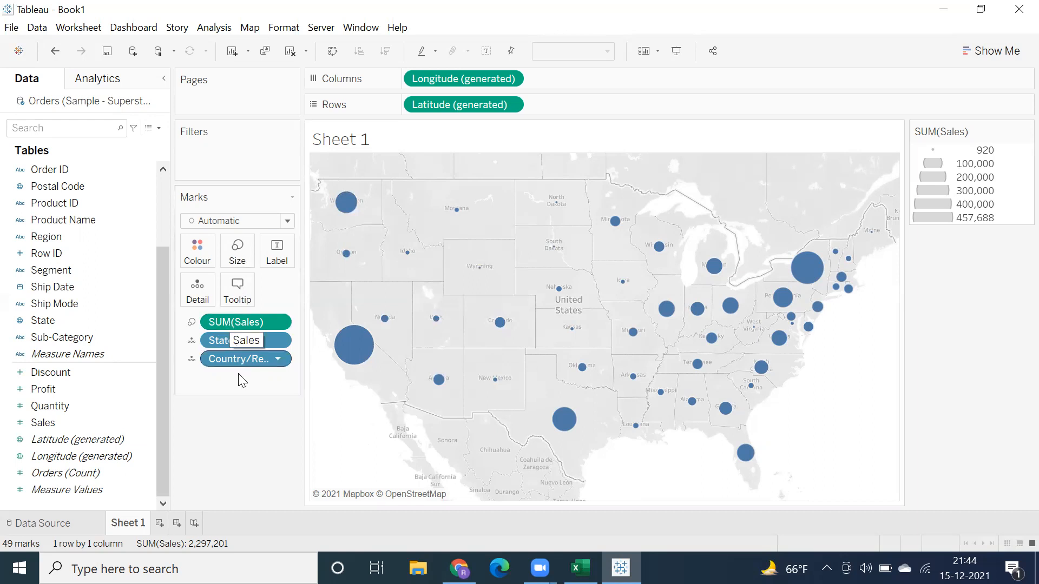
Step: Create a calculated field with the formula IF SUM([Profit])>=0 THEN "Green" ELSE "Red" END
{"action": "left_click", "coordinate": [214, 28]}
{"action": "left_click", "coordinate": [246, 332]}
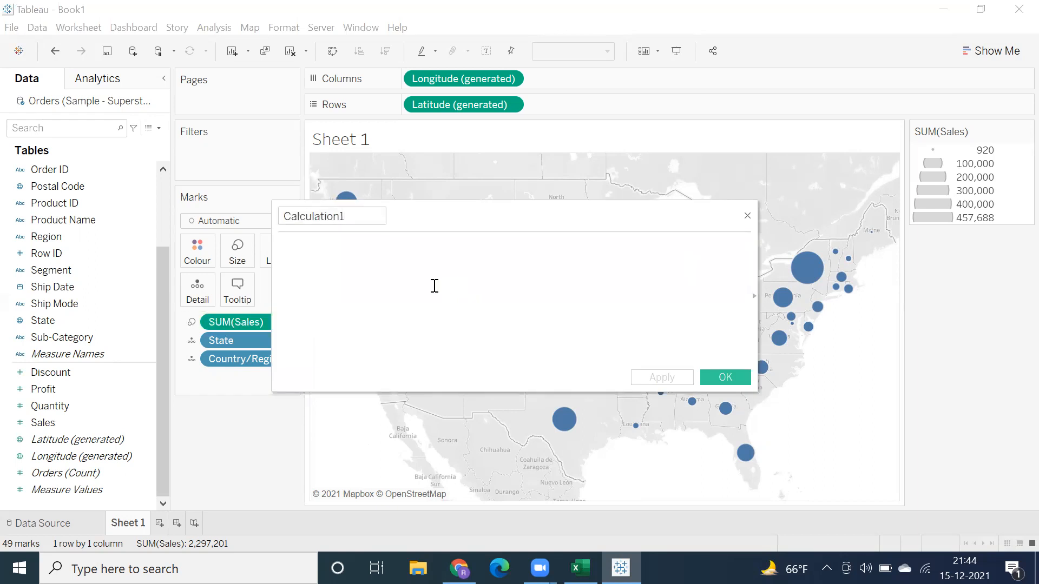
{"action": "type", "text": "IF sum"}
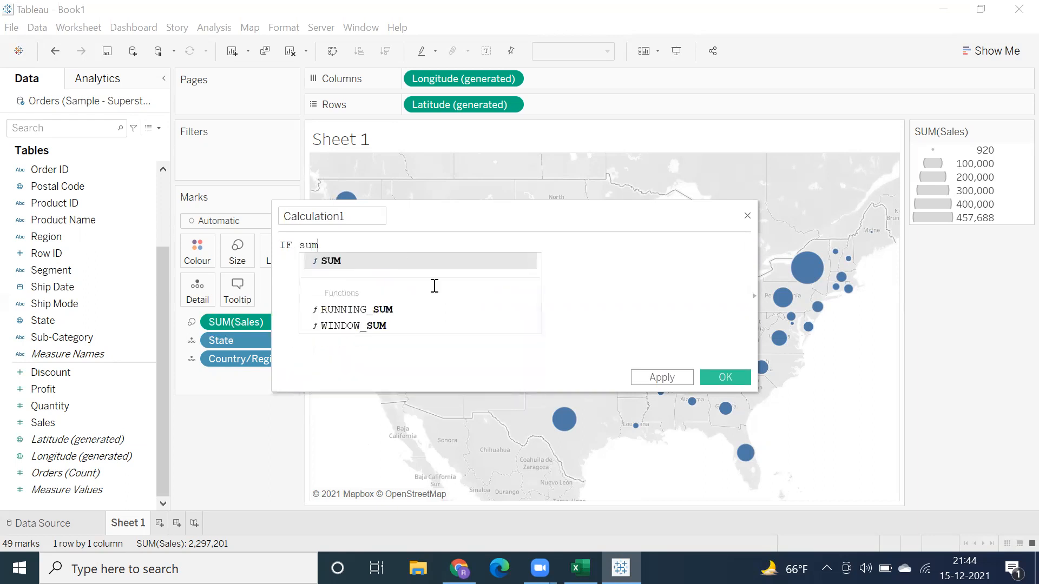
{"action": "key", "text": "Return"}
{"action": "type", "text": "prof"}
{"action": "key", "text": "Return"}
{"action": "type", "text": ">=0 THEN \""}
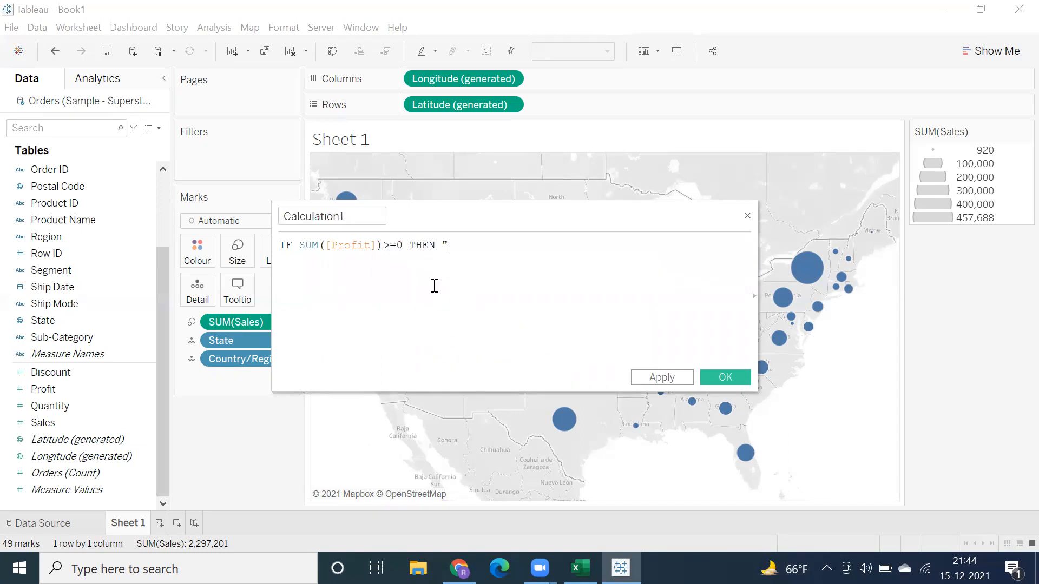
{"action": "type", "text": "Green\" ELSE \"Red\" END"}
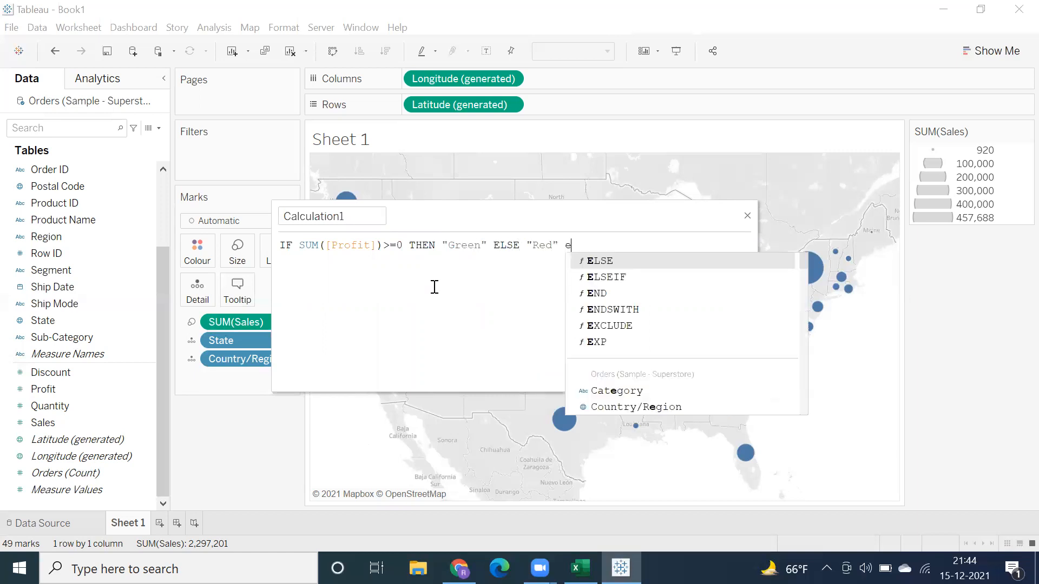
Step: Name the calculated field Profit Ind and save it
{"action": "double_click", "coordinate": [359, 217]}
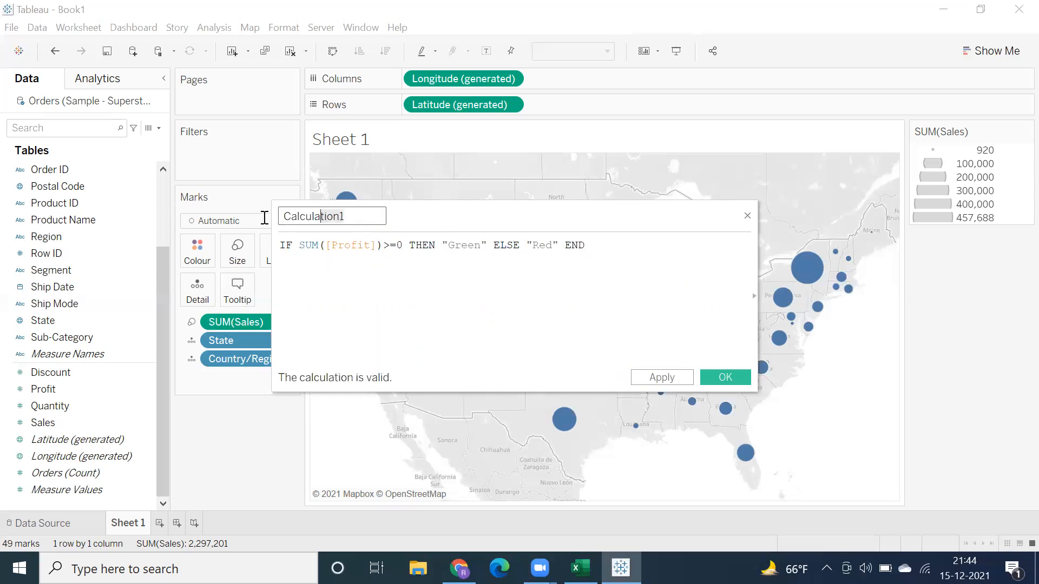
{"action": "type", "text": "Profit Ind"}
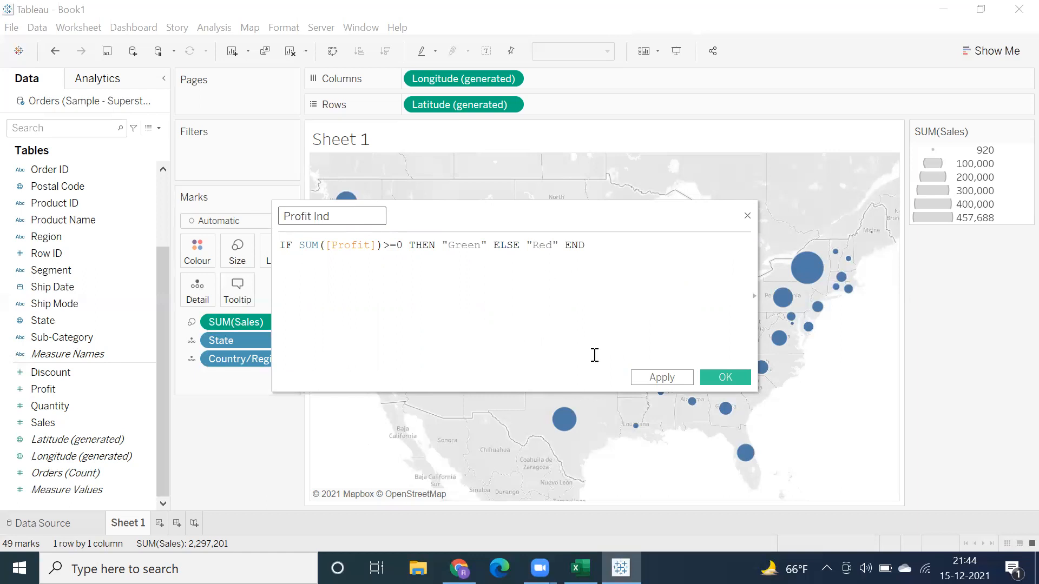
{"action": "left_click", "coordinate": [676, 378]}
{"action": "left_click", "coordinate": [724, 378]}
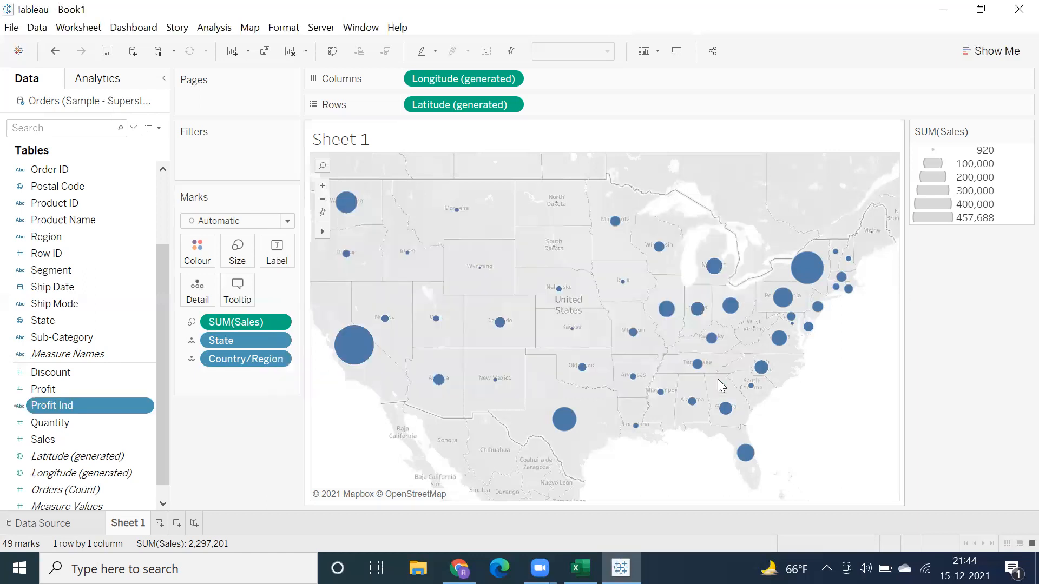
Step: Reopen the Profit Ind formula and review its Green and Red outcomes without changing them
{"action": "right_click", "coordinate": [58, 408]}
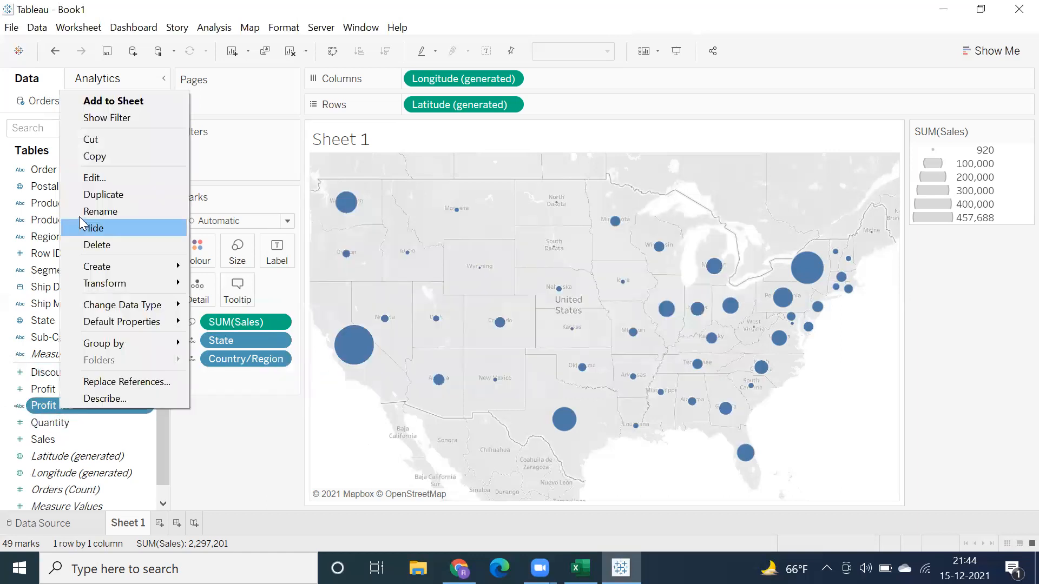
{"action": "left_click", "coordinate": [82, 174]}
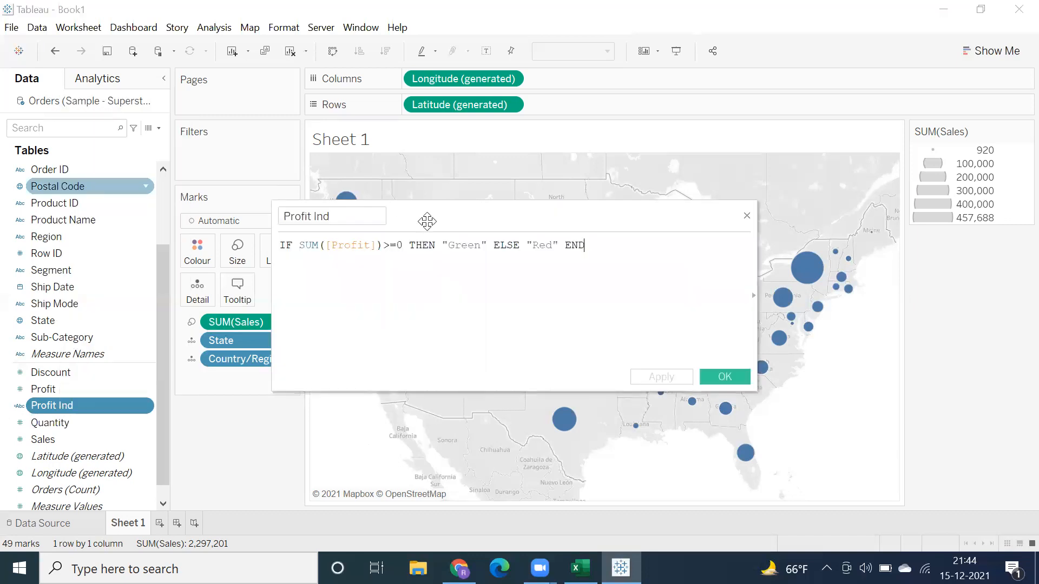
{"action": "double_click", "coordinate": [465, 245]}
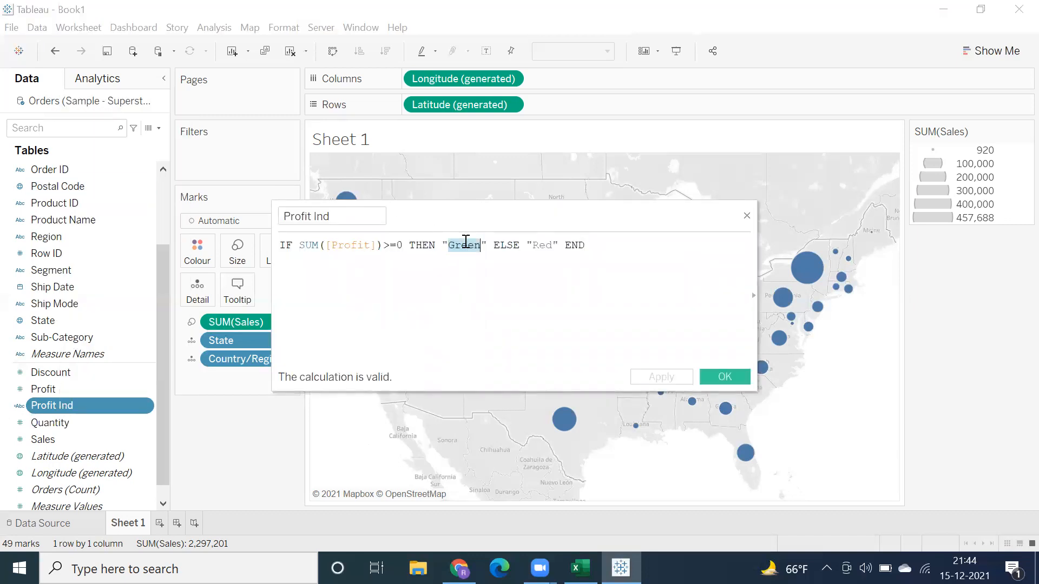
{"action": "double_click", "coordinate": [542, 245]}
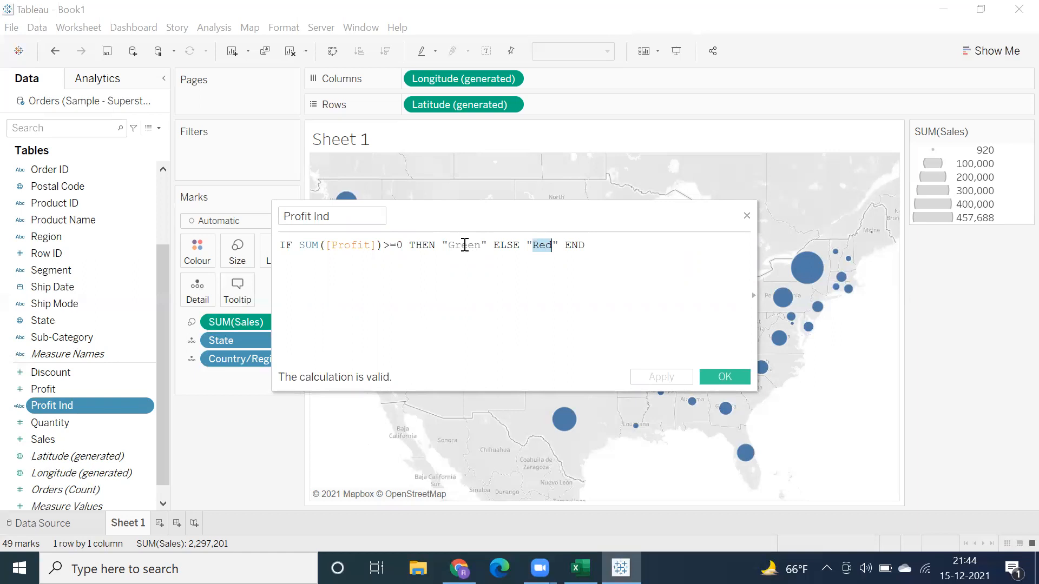
{"action": "double_click", "coordinate": [458, 244]}
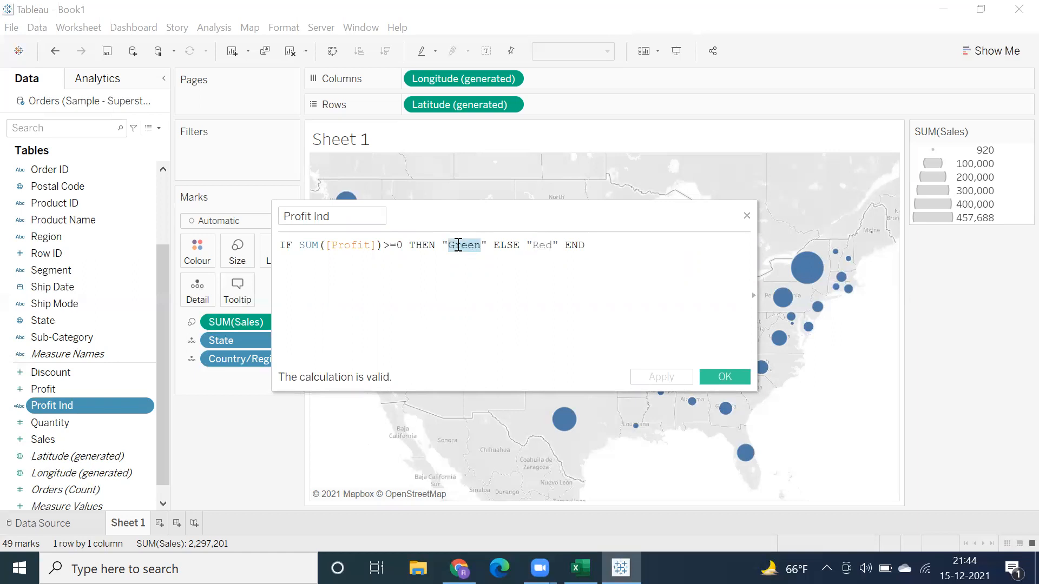
{"action": "left_click", "coordinate": [709, 377]}
Step: Colour the state marks by Profit Ind and open the colour assignments of its values
{"action": "left_click_drag", "start_coordinate": [65, 406], "coordinate": [198, 270]}
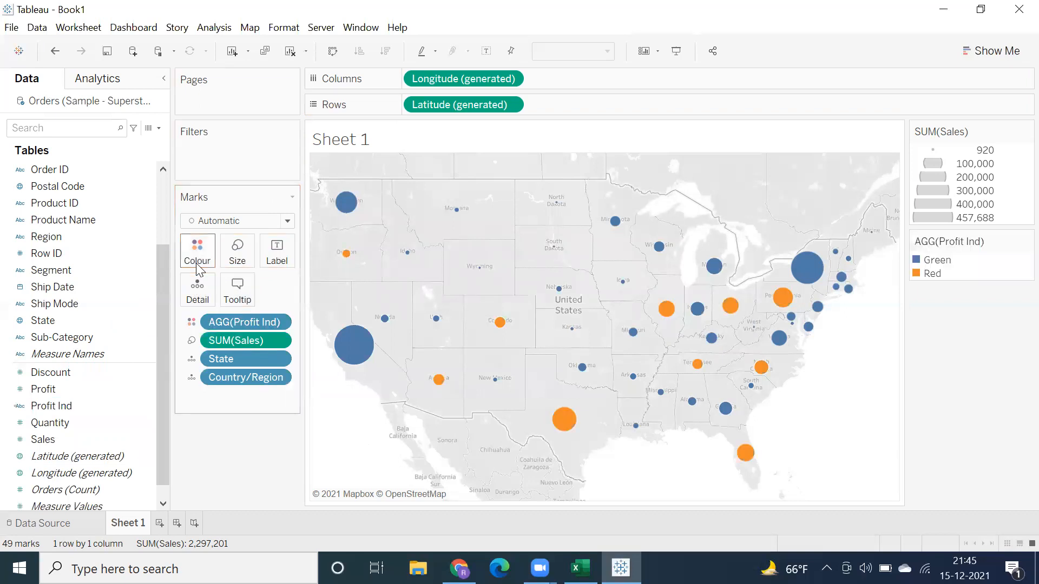
{"action": "left_click", "coordinate": [197, 255]}
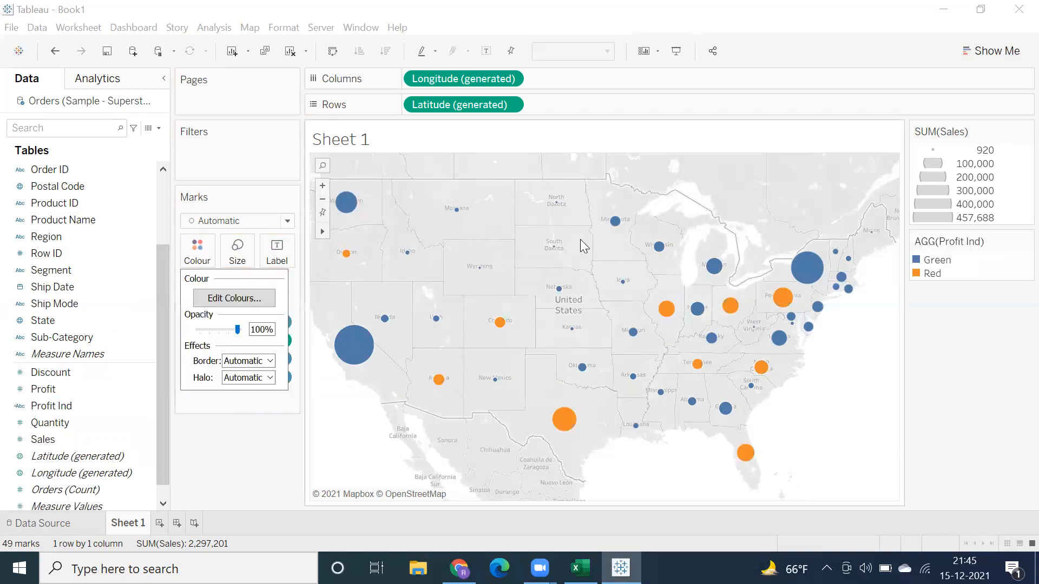
{"action": "left_click", "coordinate": [217, 297]}
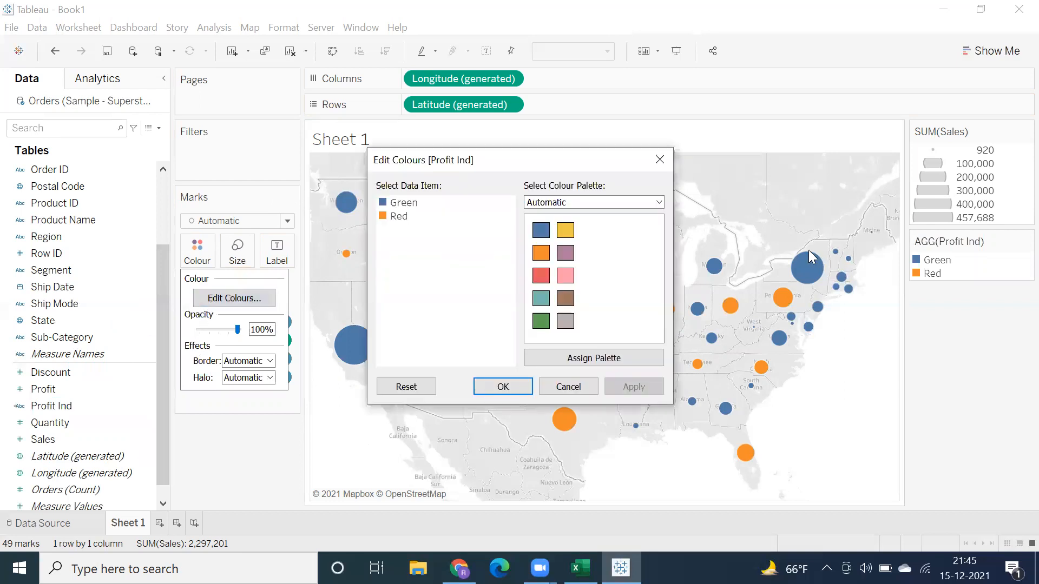
Step: Assign the Automatic palette's green to the Green value and its red to the Red value
{"action": "left_click", "coordinate": [408, 206]}
{"action": "left_click", "coordinate": [540, 321]}
{"action": "left_click", "coordinate": [399, 218]}
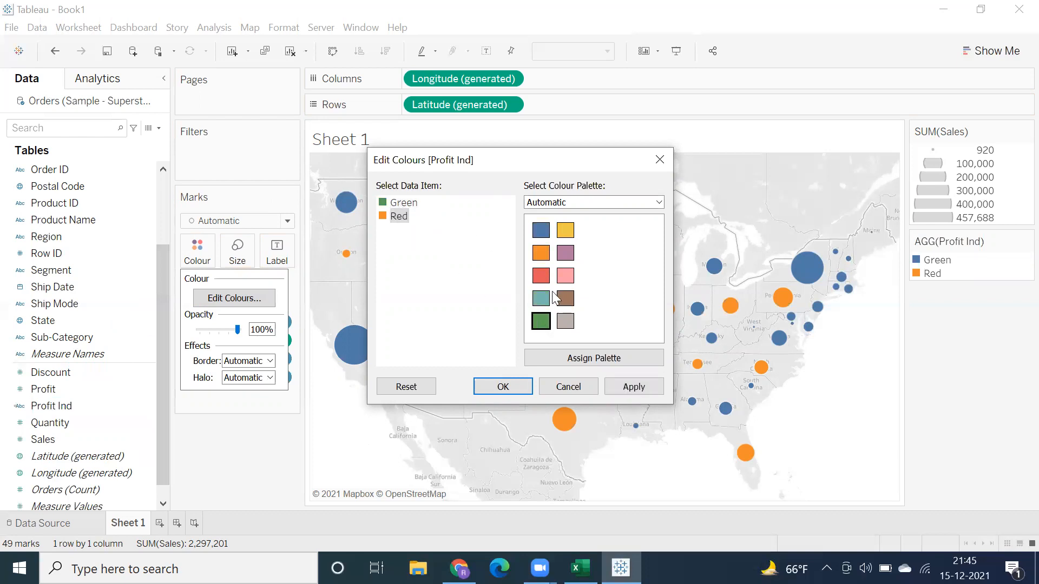
{"action": "left_click", "coordinate": [541, 275]}
Step: Set the Green value of Profit Ind to the basic green #00aa00
{"action": "double_click", "coordinate": [400, 203]}
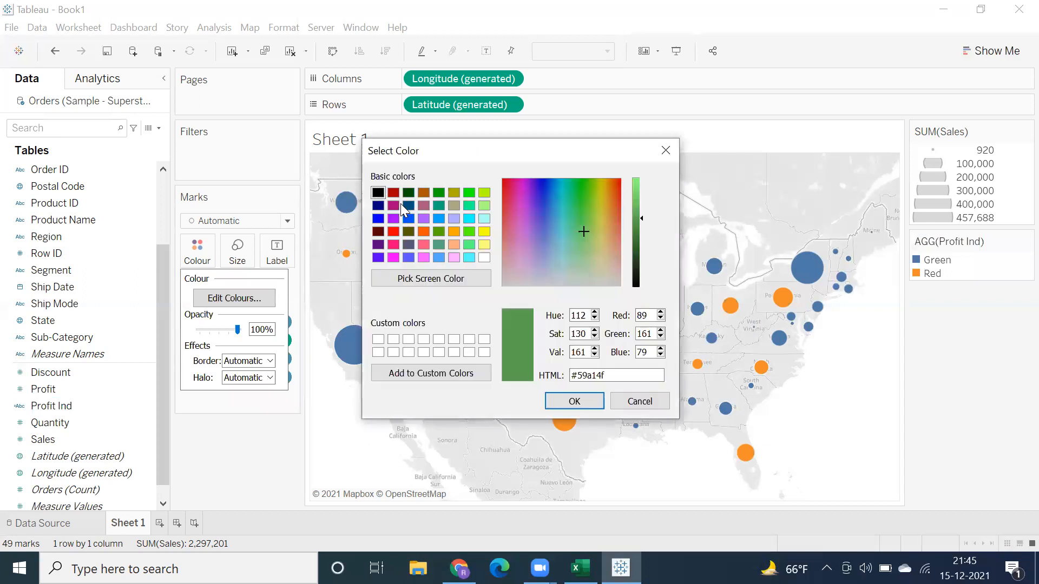
{"action": "double_click", "coordinate": [643, 315]}
{"action": "left_click", "coordinate": [633, 231]}
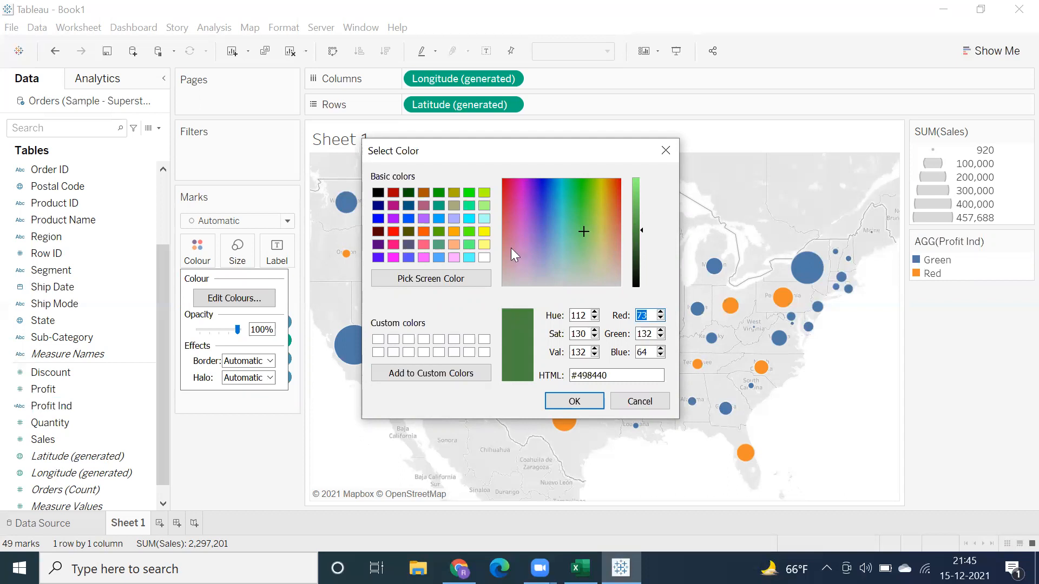
{"action": "left_click", "coordinate": [438, 192]}
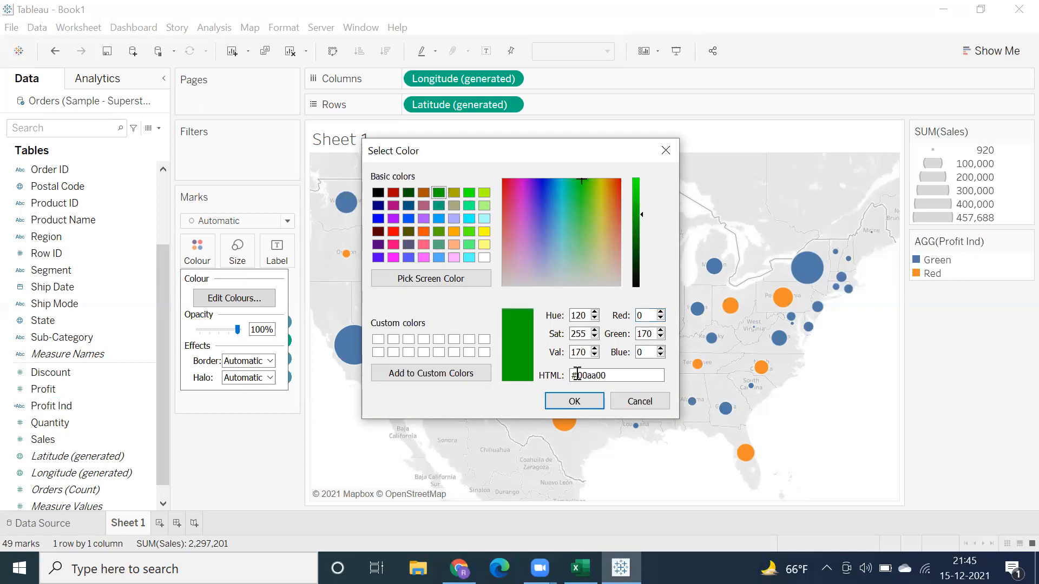
{"action": "left_click", "coordinate": [558, 400]}
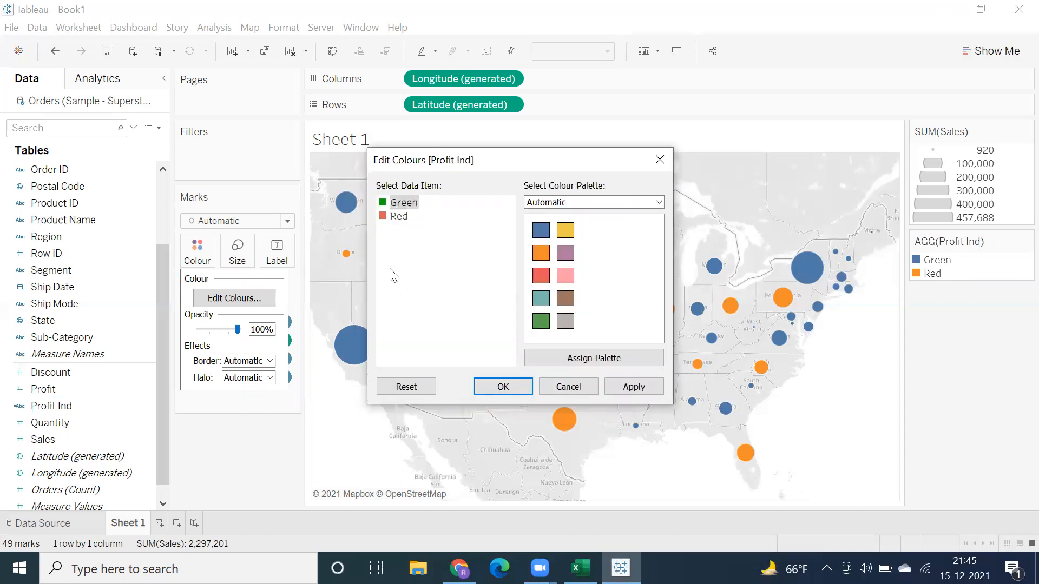
Step: Set the Red value of Profit Ind to pure red #ff0000 and apply the new colours to the map
{"action": "double_click", "coordinate": [396, 217]}
{"action": "left_click", "coordinate": [394, 232]}
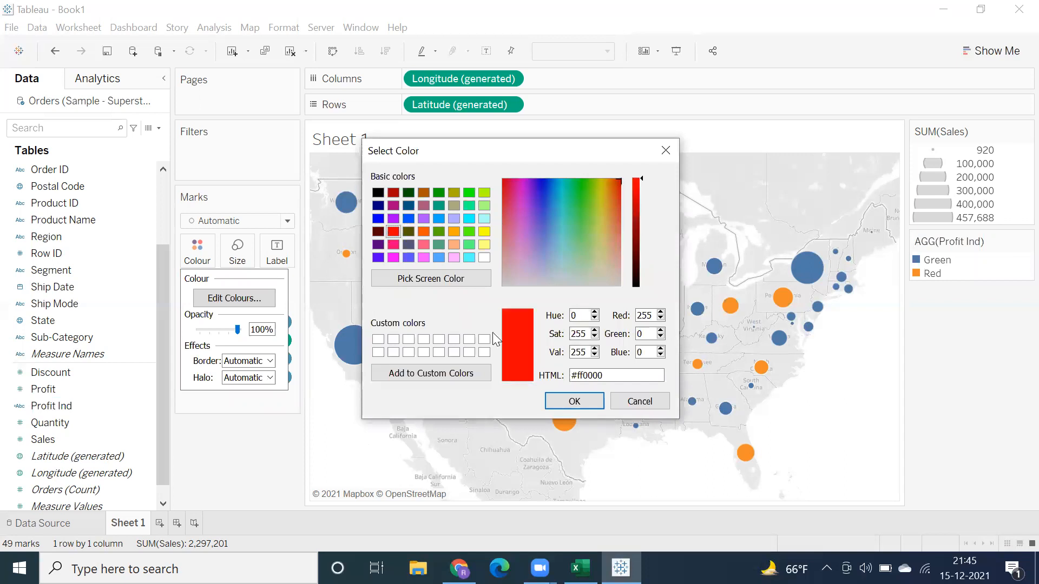
{"action": "left_click", "coordinate": [568, 400]}
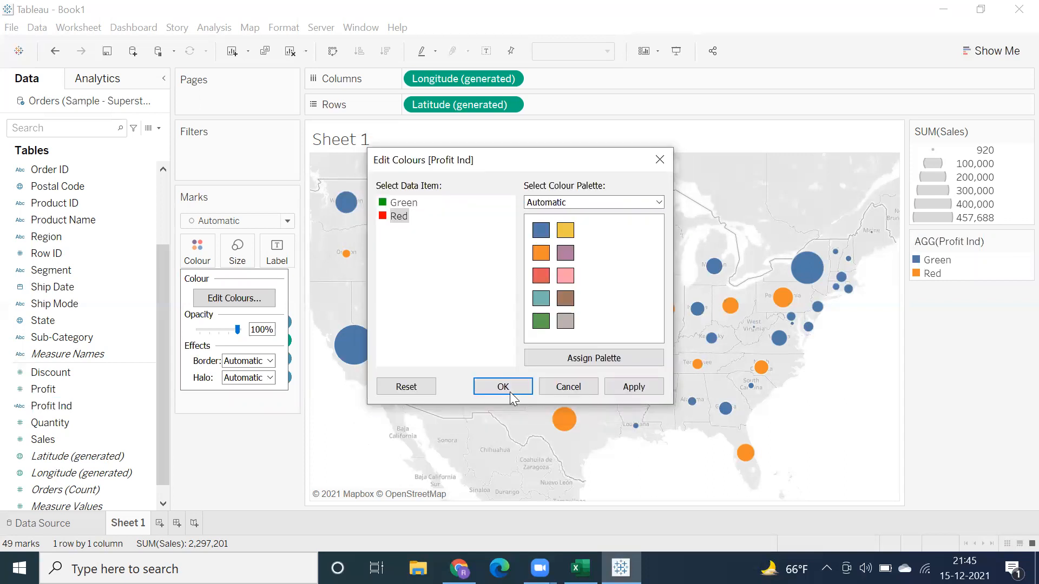
{"action": "left_click", "coordinate": [495, 391]}
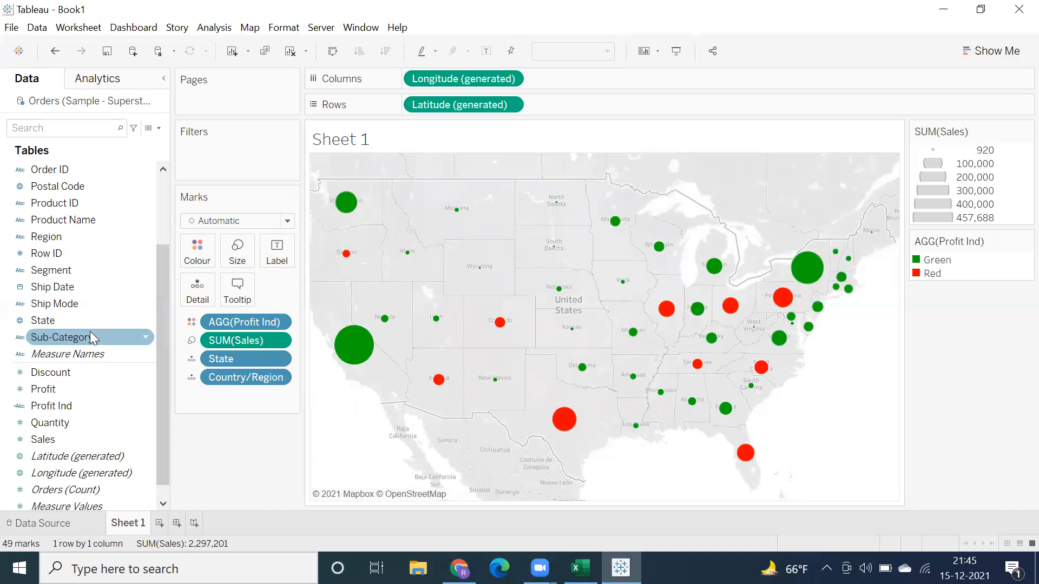
Step: Label the marks on the map with their State names
{"action": "left_click_drag", "start_coordinate": [77, 323], "coordinate": [274, 260]}
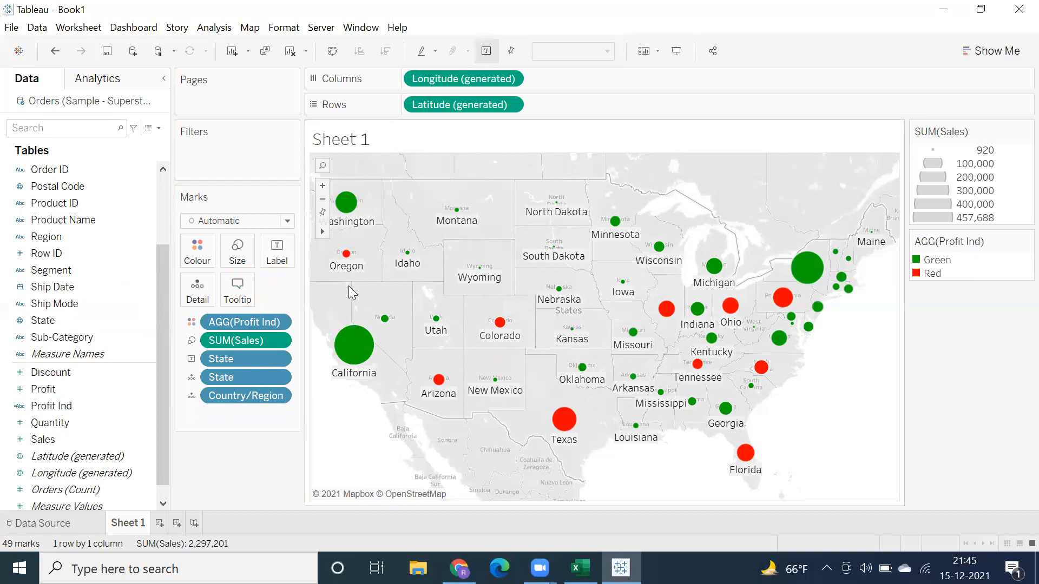
{"action": "left_click", "coordinate": [674, 57]}
{"action": "mouse_move", "coordinate": [59, 325]}
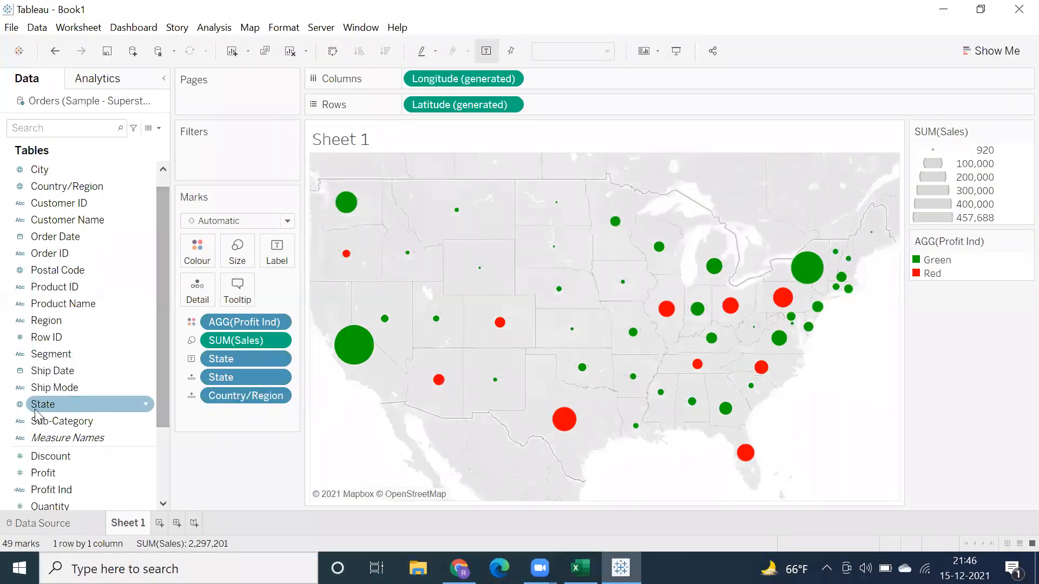
Step: Add Profit to the map's tooltip and check the tooltips of several states, including California and Nevada
{"action": "left_click_drag", "start_coordinate": [44, 473], "coordinate": [237, 293]}
{"action": "mouse_move", "coordinate": [357, 361]}
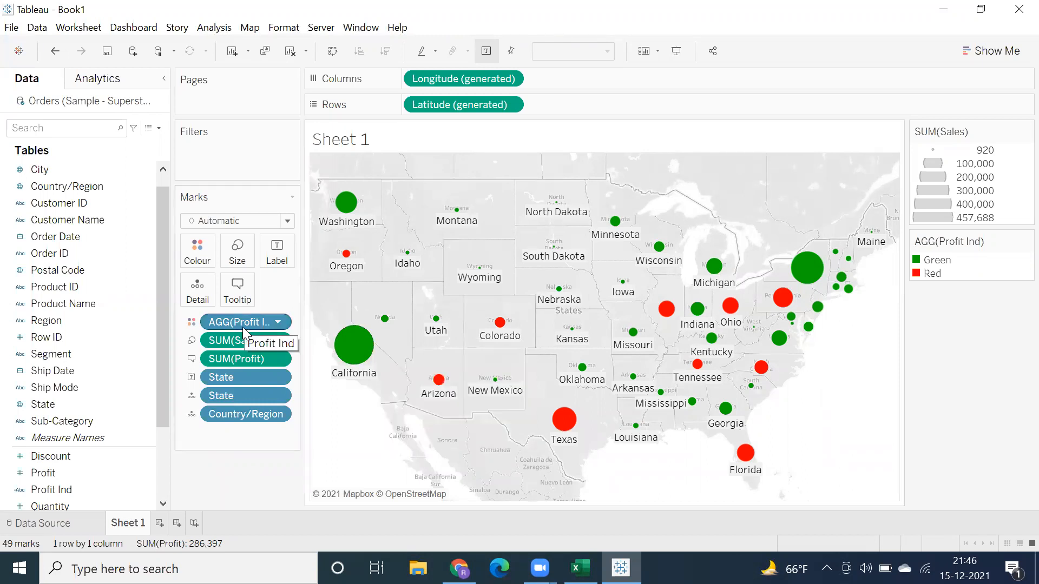
{"action": "mouse_move", "coordinate": [346, 352]}
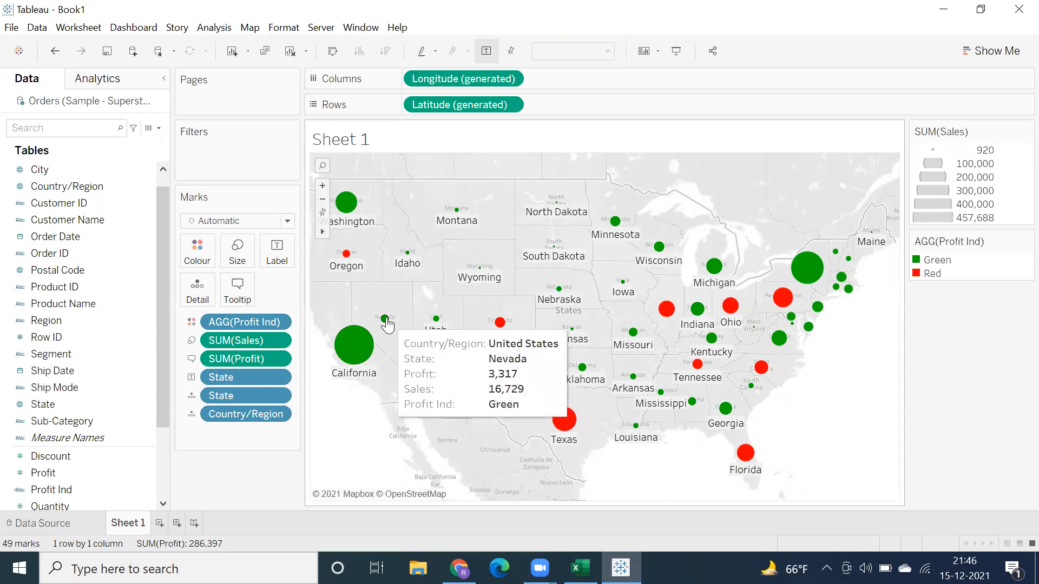
{"action": "mouse_move", "coordinate": [498, 334]}
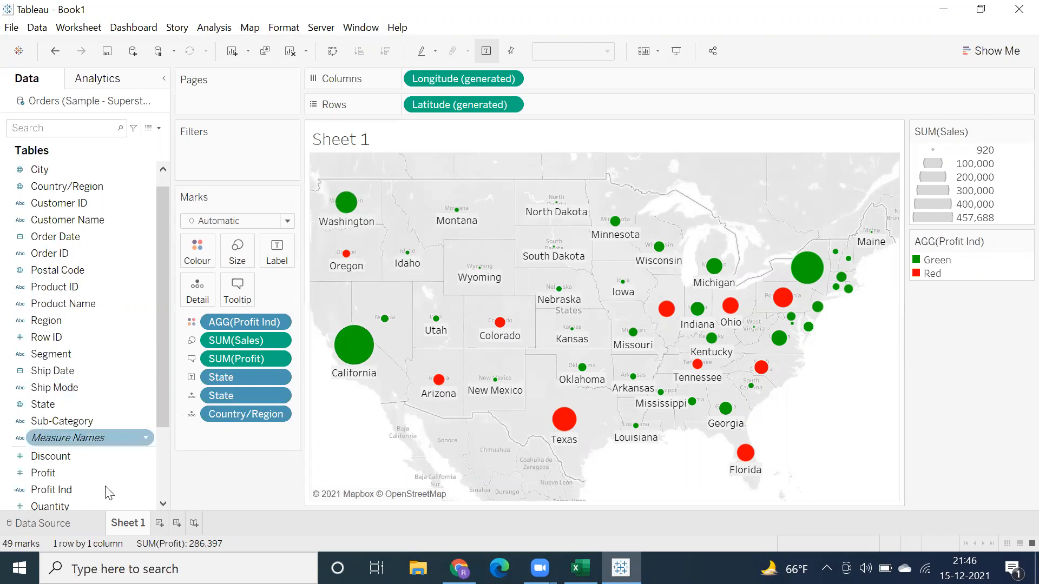
Step: Map State on a new worksheet and resolve its unknown locations by taking the country from the Country/Region field
{"action": "left_click", "coordinate": [159, 522]}
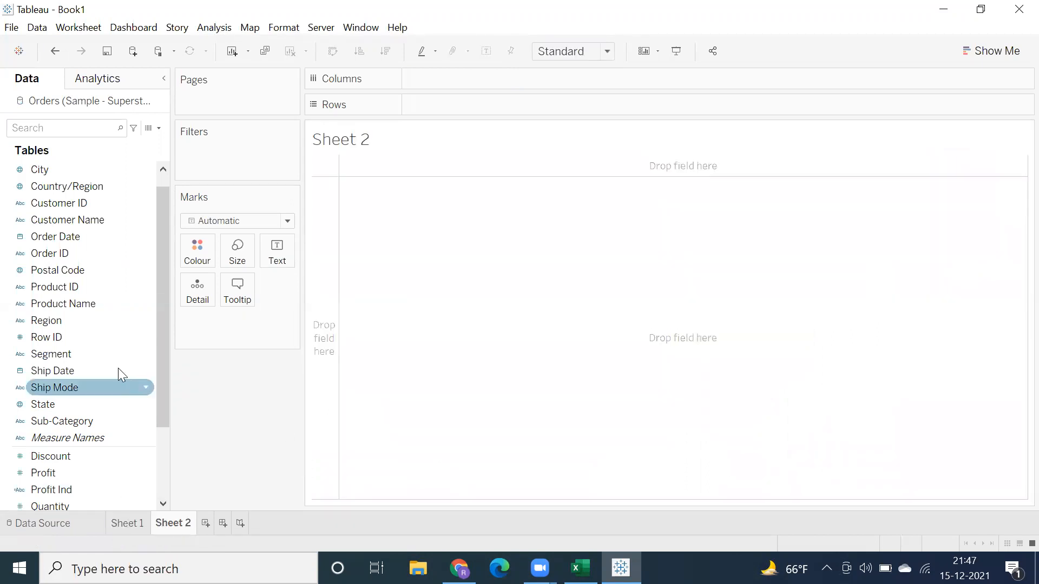
{"action": "double_click", "coordinate": [61, 409]}
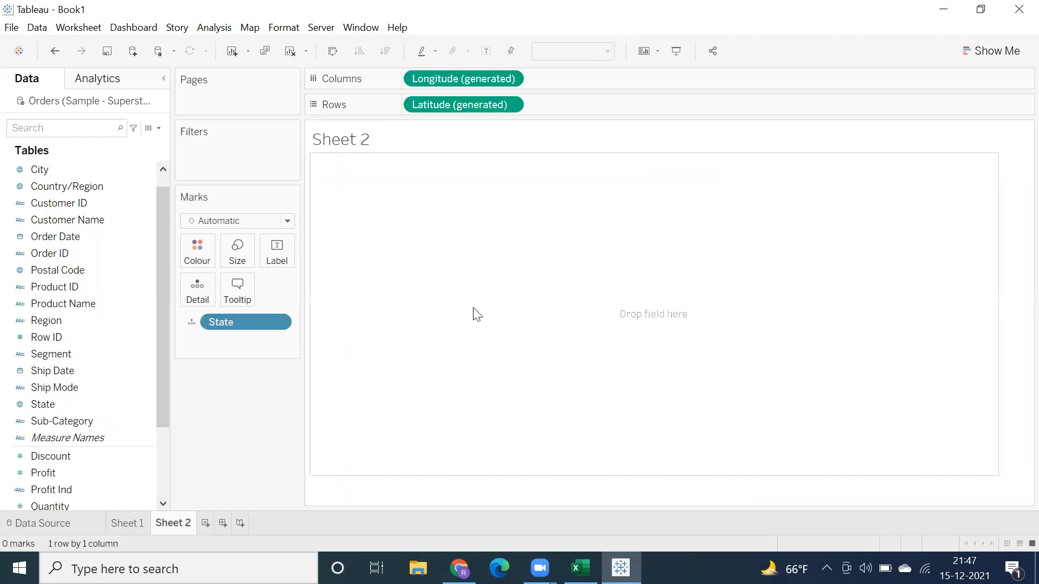
{"action": "left_click", "coordinate": [989, 491]}
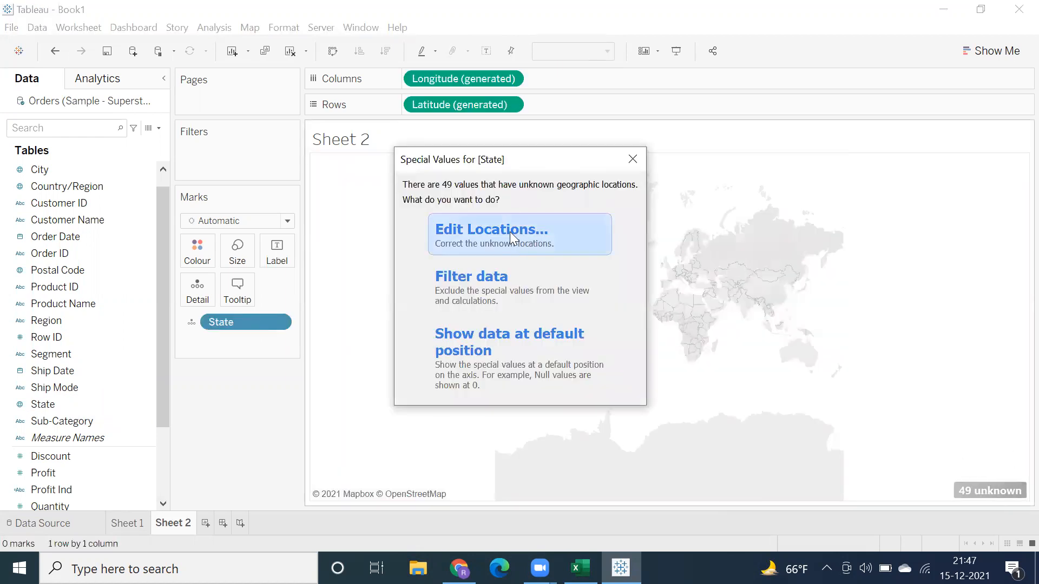
{"action": "left_click", "coordinate": [509, 231]}
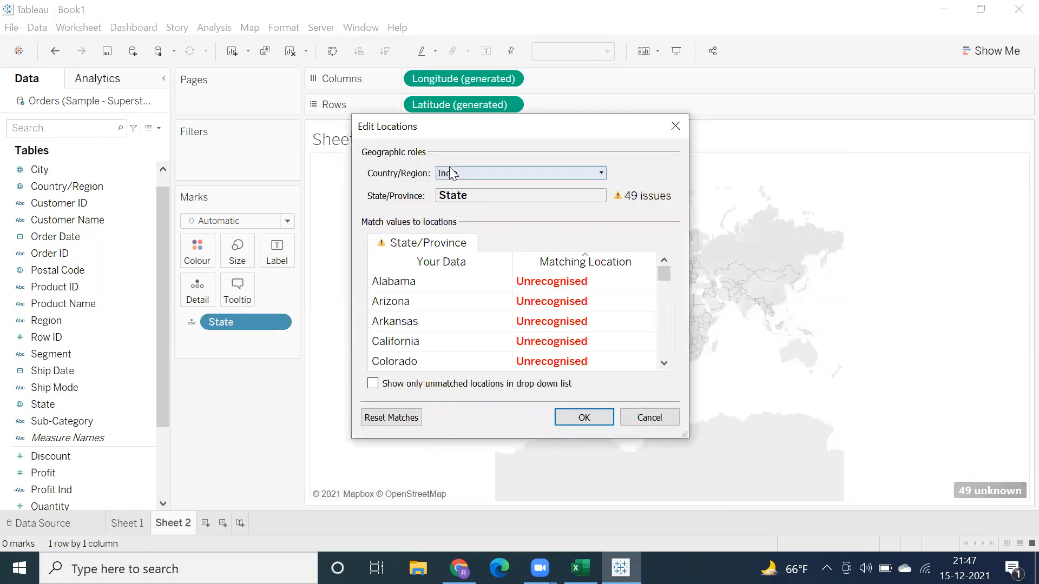
{"action": "left_click", "coordinate": [449, 174]}
{"action": "left_click", "coordinate": [449, 239]}
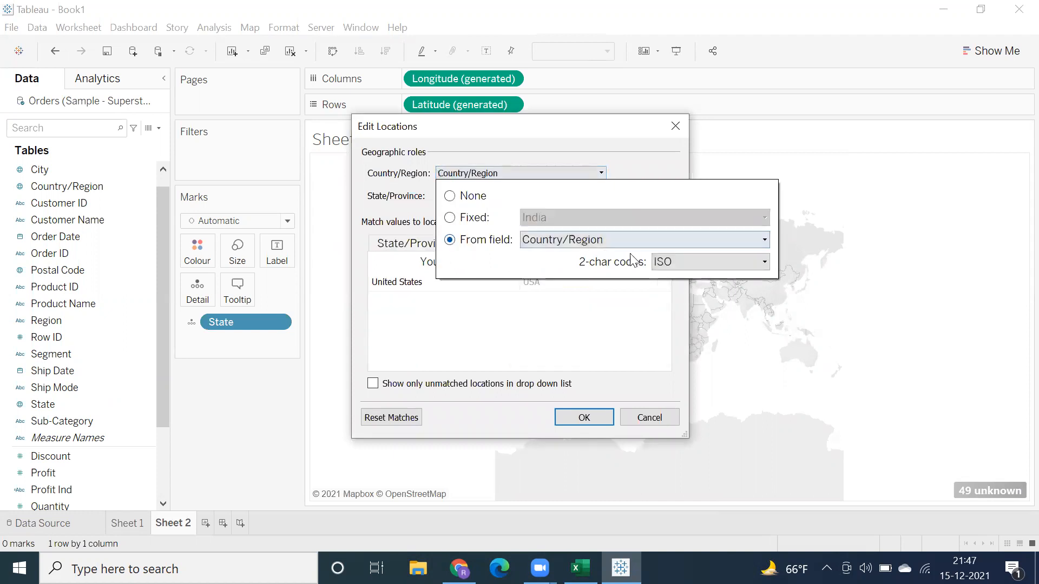
{"action": "left_click", "coordinate": [583, 421]}
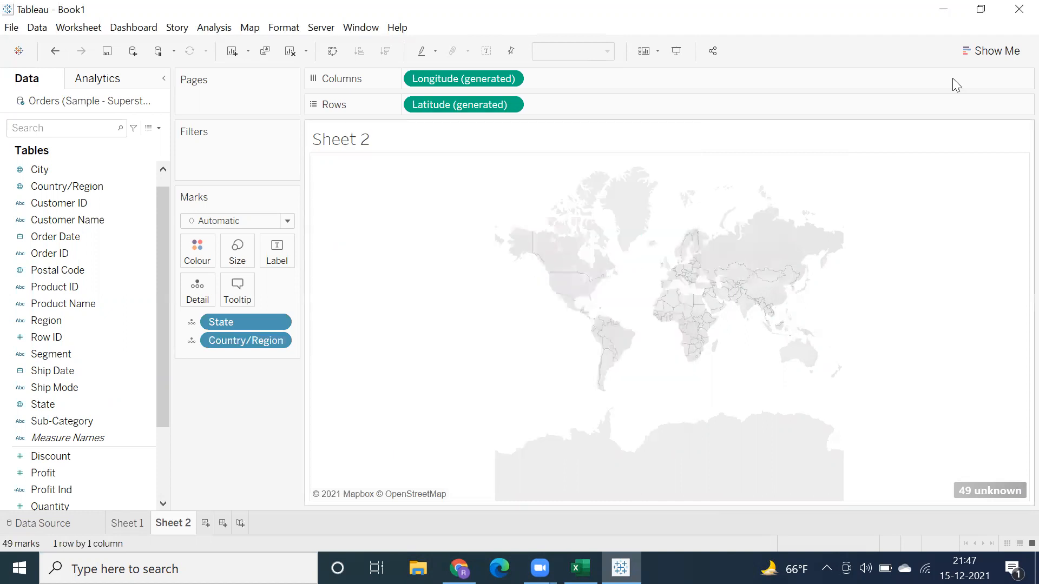
Step: Convert the symbol map to a filled map with Show Me and colour it by State
{"action": "left_click", "coordinate": [990, 51]}
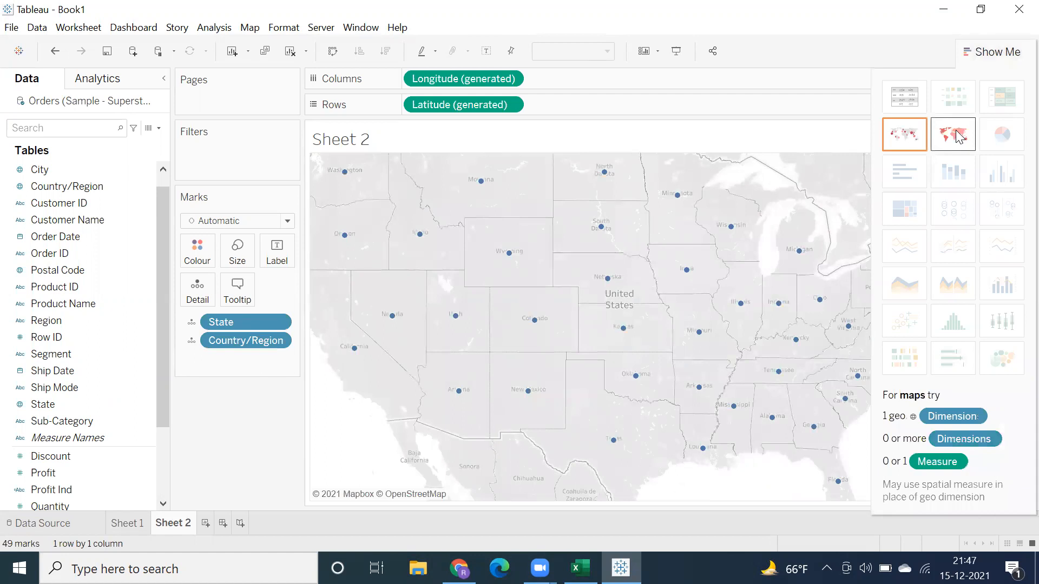
{"action": "left_click", "coordinate": [952, 133]}
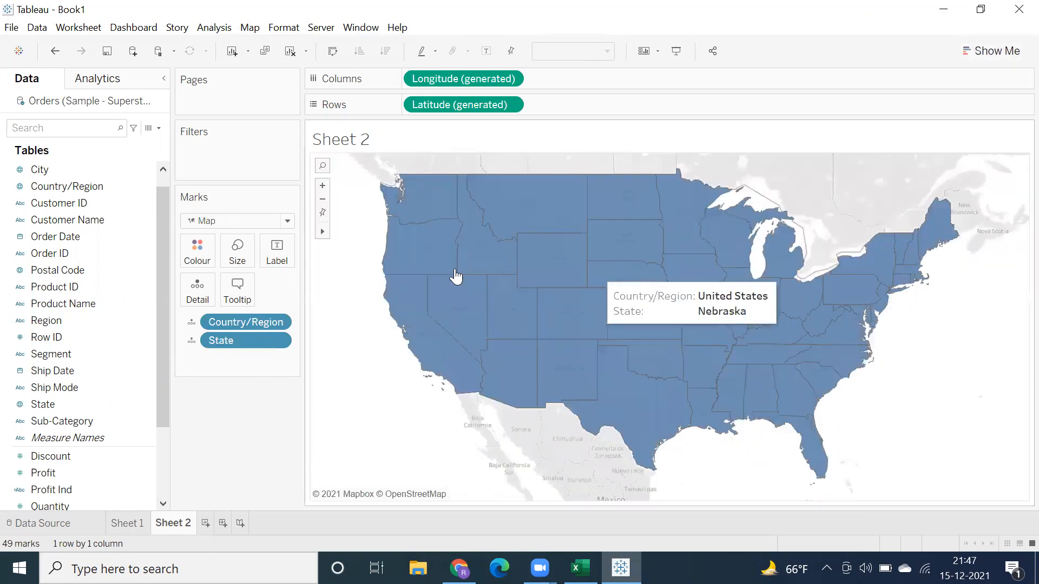
{"action": "left_click", "coordinate": [46, 419]}
{"action": "left_click_drag", "start_coordinate": [130, 358], "coordinate": [196, 260]}
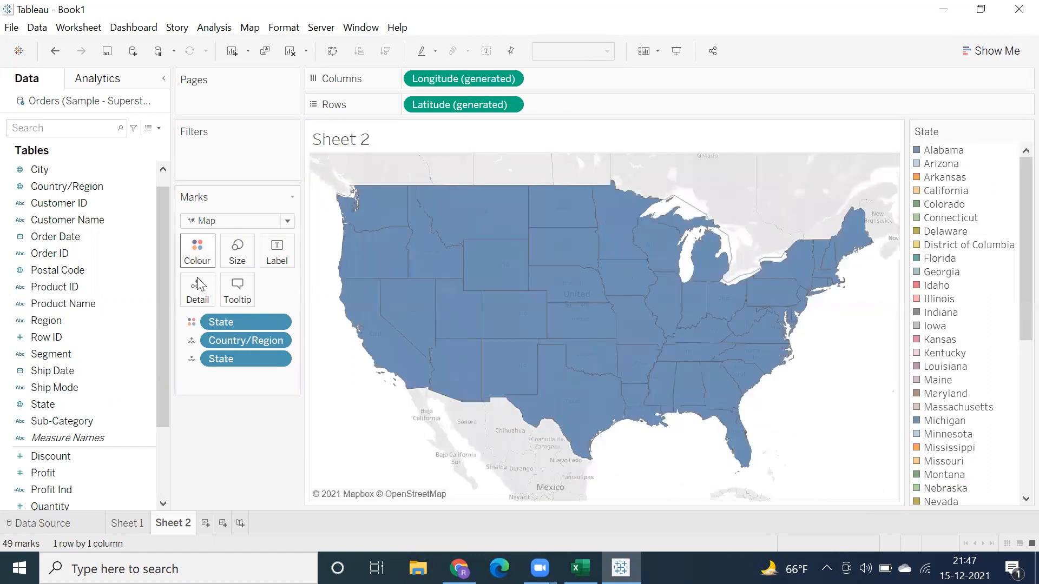
Step: Label the filled map with State and Profit, and compare it with the map on Sheet 1
{"action": "left_click_drag", "start_coordinate": [153, 310], "coordinate": [186, 298]}
{"action": "left_click_drag", "start_coordinate": [76, 406], "coordinate": [166, 341]}
{"action": "left_click_drag", "start_coordinate": [249, 270], "coordinate": [271, 254]}
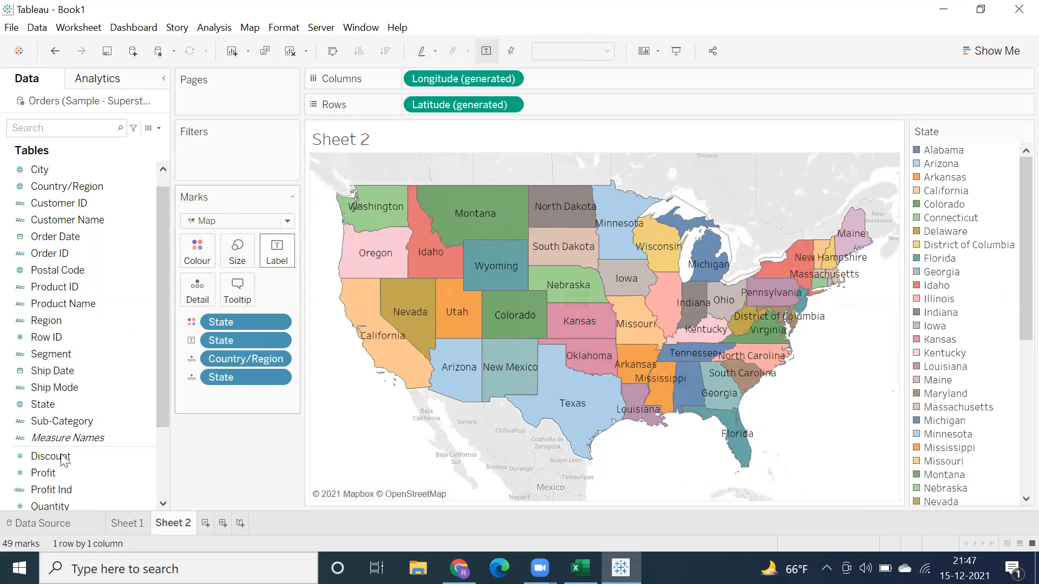
{"action": "left_click_drag", "start_coordinate": [61, 456], "coordinate": [57, 473]}
{"action": "left_click_drag", "start_coordinate": [225, 272], "coordinate": [279, 260]}
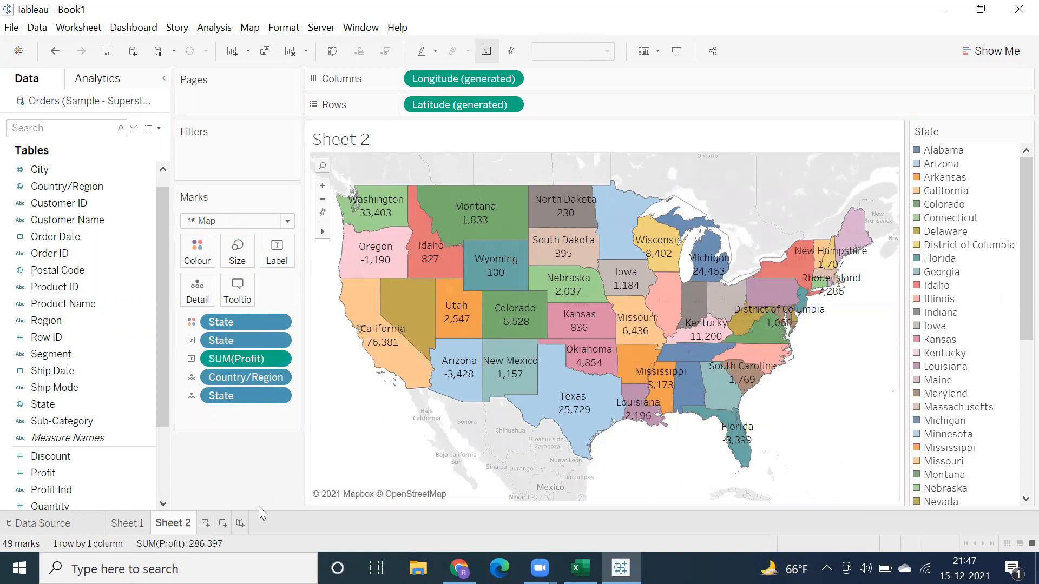
{"action": "left_click", "coordinate": [127, 525]}
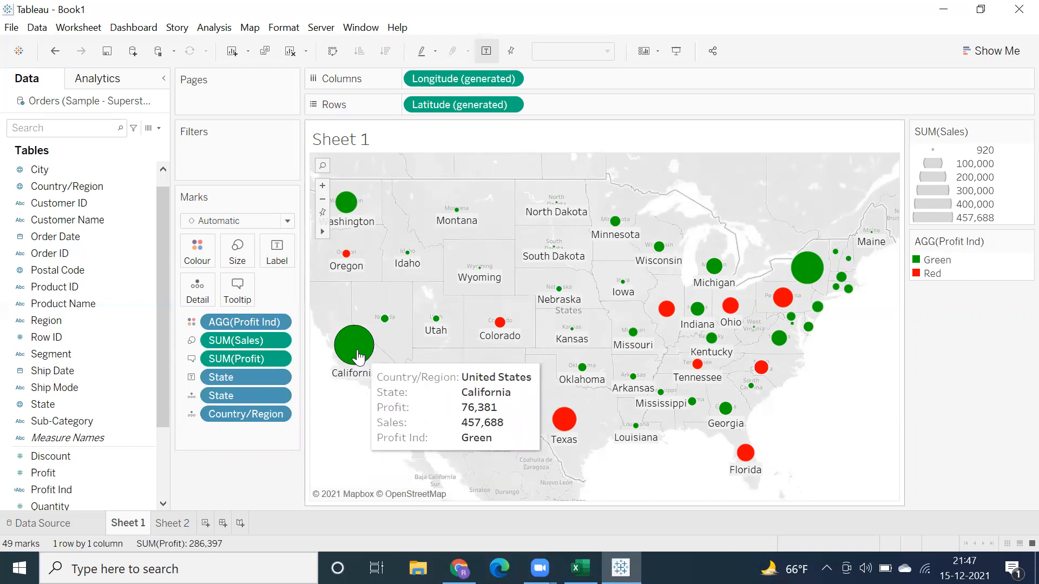
{"action": "left_click", "coordinate": [169, 524]}
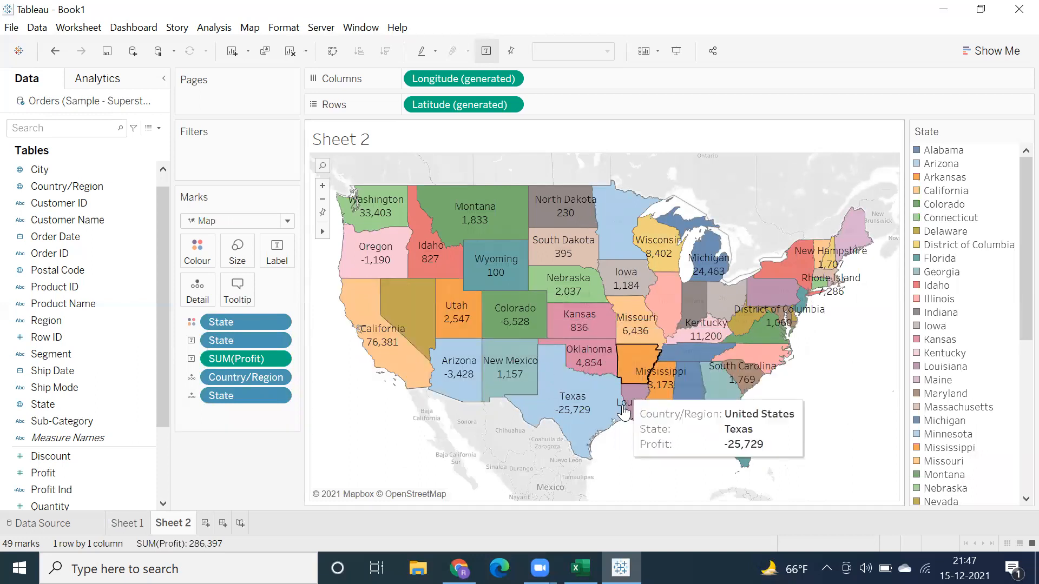
Step: Add another worksheet with its title hidden and list Profit by Sub-Category in a text table
{"action": "left_click", "coordinate": [205, 523]}
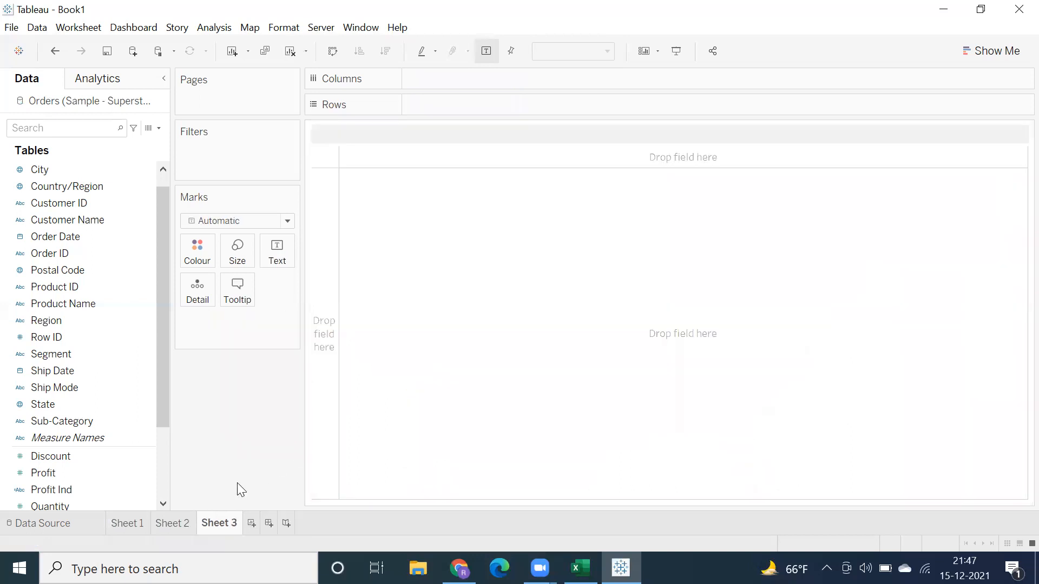
{"action": "right_click", "coordinate": [342, 142]}
{"action": "left_click", "coordinate": [366, 188]}
{"action": "double_click", "coordinate": [83, 425]}
{"action": "scroll", "coordinate": [68, 466], "scroll_direction": "down", "scroll_amount": 3}
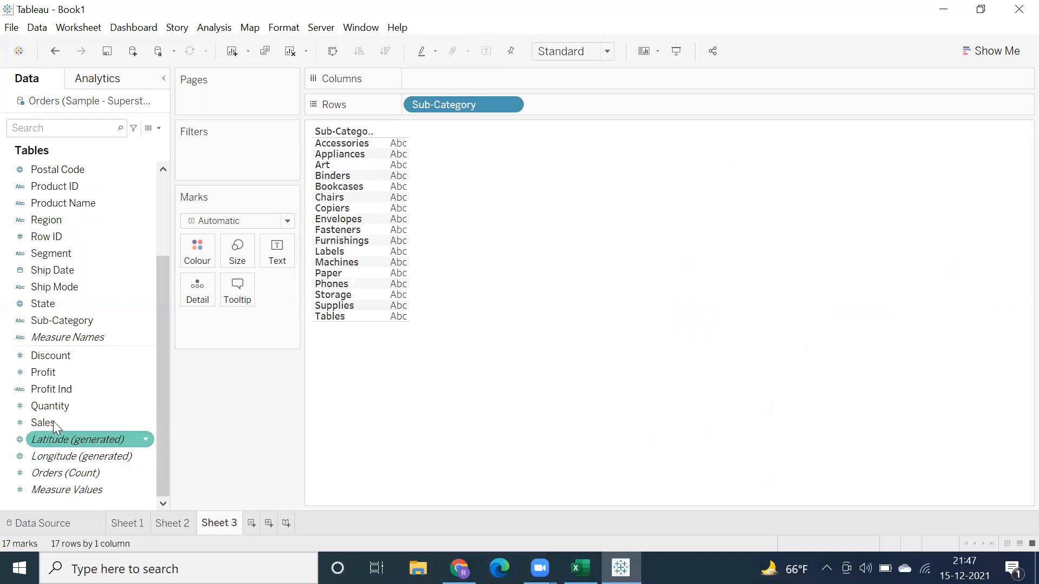
{"action": "double_click", "coordinate": [48, 372]}
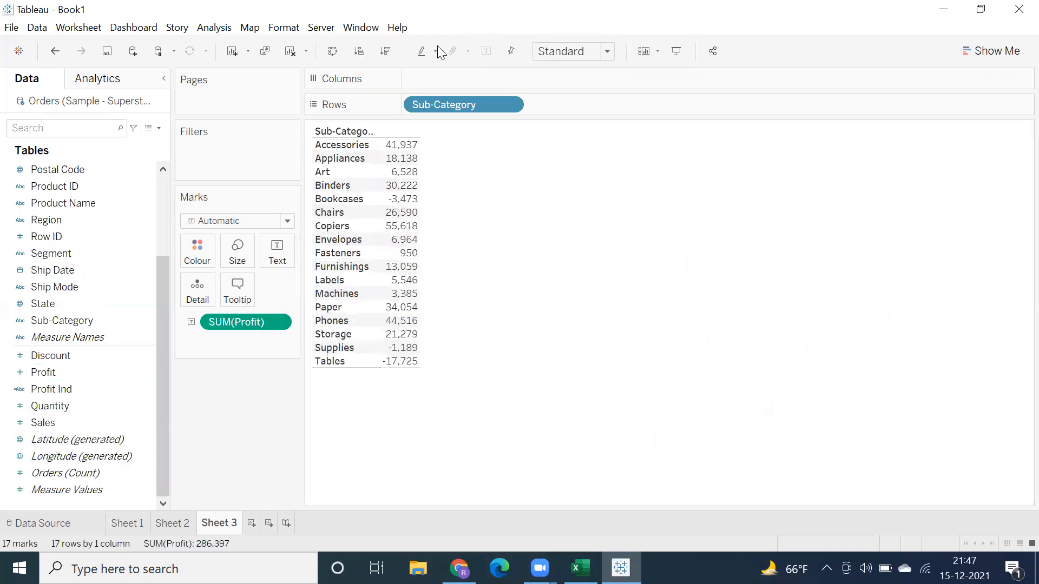
Step: Turn off the workbook's default animations in the Animations format settings
{"action": "left_click", "coordinate": [285, 30]}
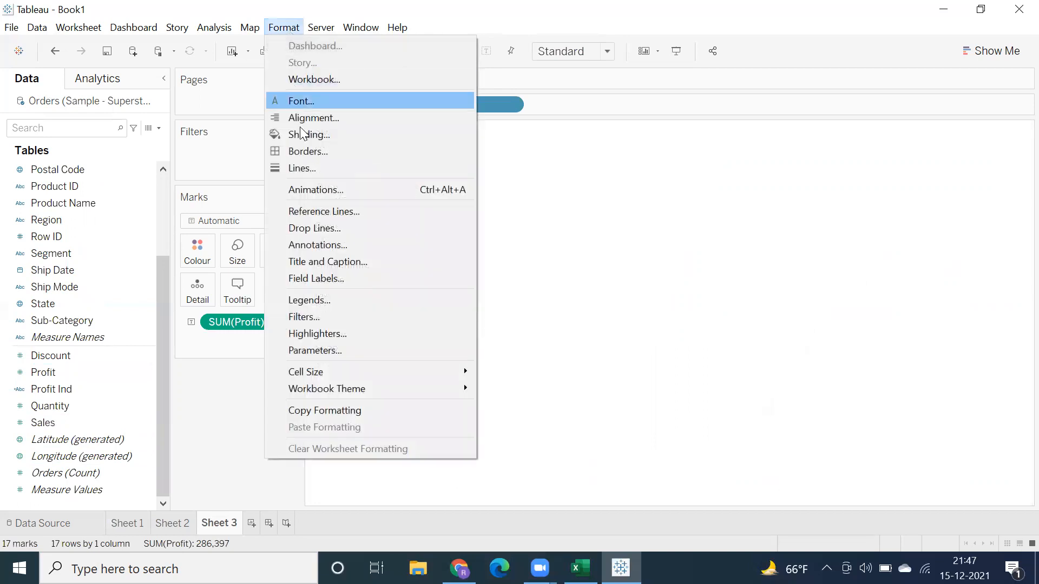
{"action": "left_click", "coordinate": [306, 190]}
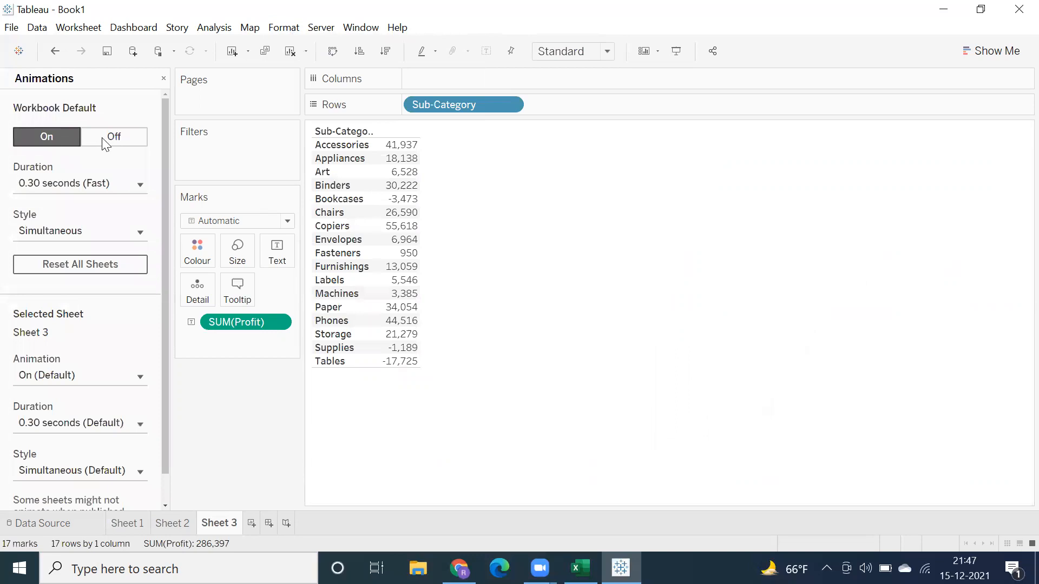
{"action": "left_click", "coordinate": [106, 138]}
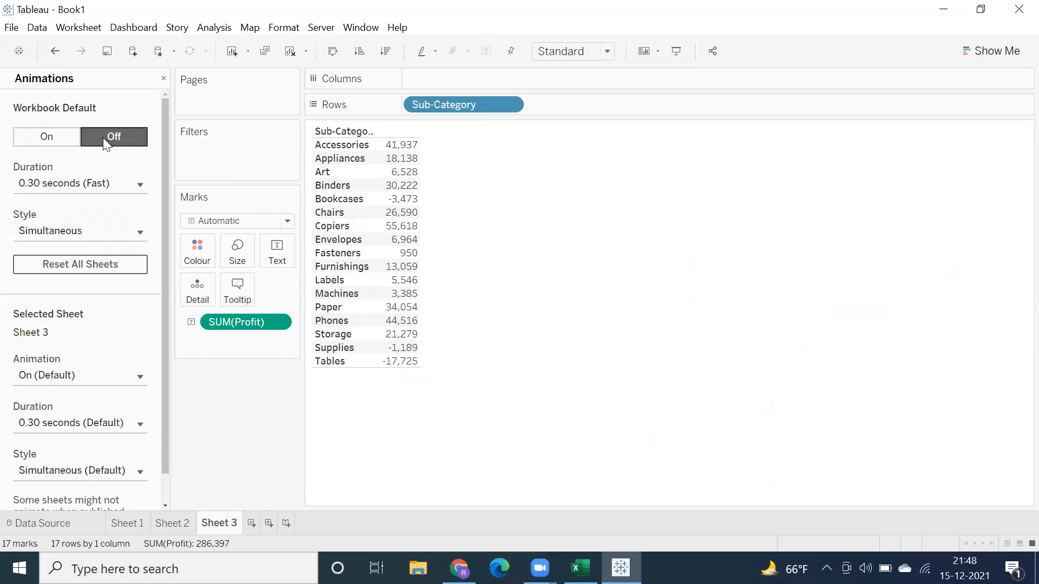
{"action": "left_click", "coordinate": [162, 80]}
Step: Convert the Sub-Category table to horizontal bars with Show Me and fit the chart to Entire View
{"action": "mouse_move", "coordinate": [397, 298]}
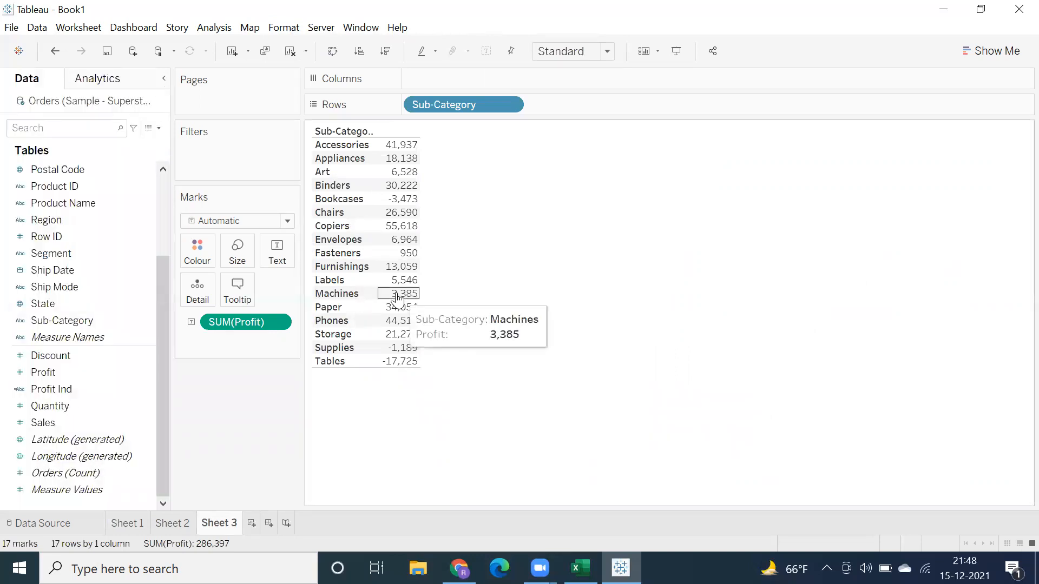
{"action": "left_click", "coordinate": [994, 52]}
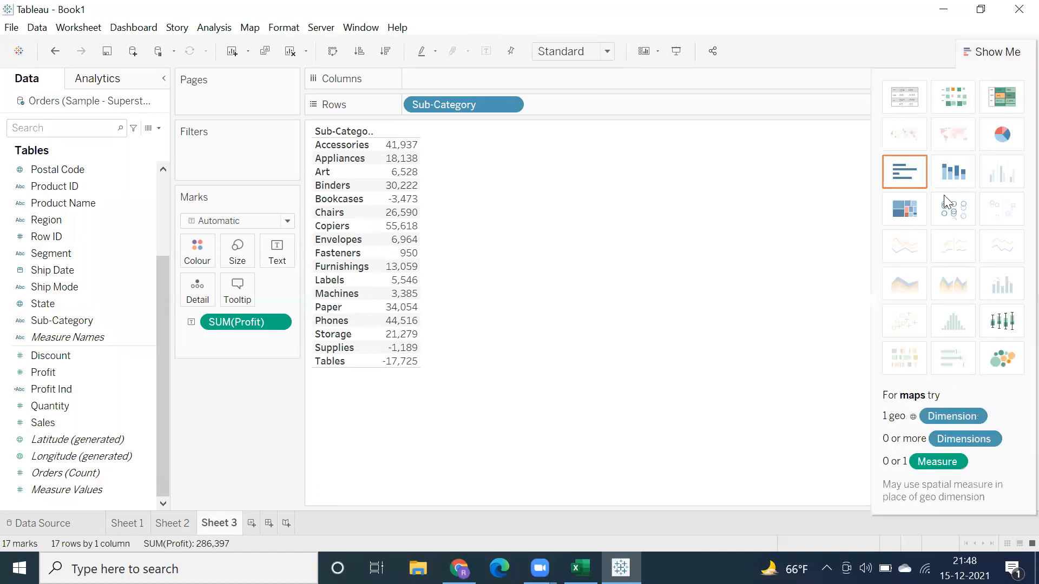
{"action": "left_click", "coordinate": [903, 173]}
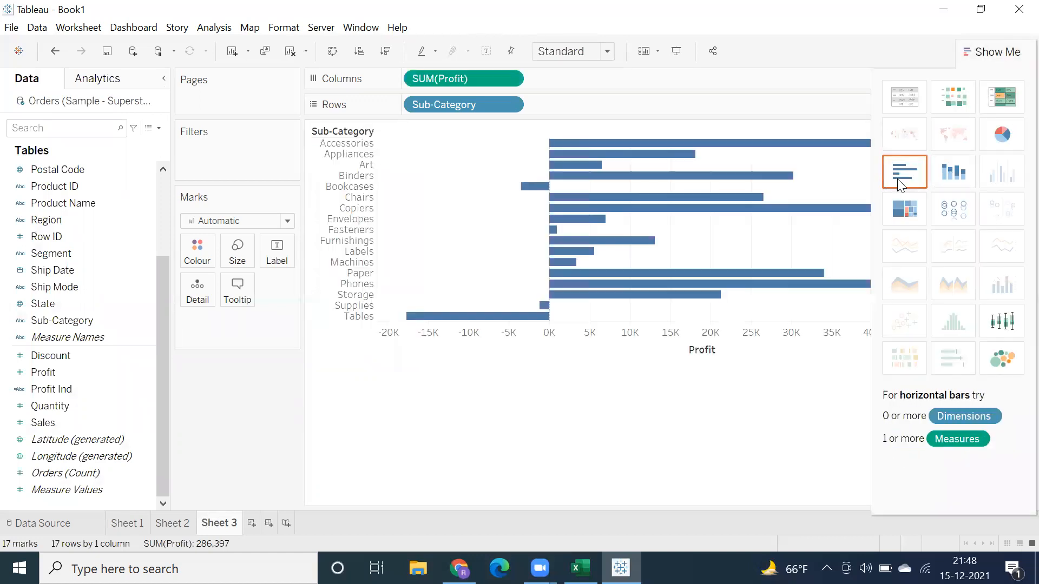
{"action": "left_click", "coordinate": [969, 56]}
{"action": "left_click", "coordinate": [570, 56]}
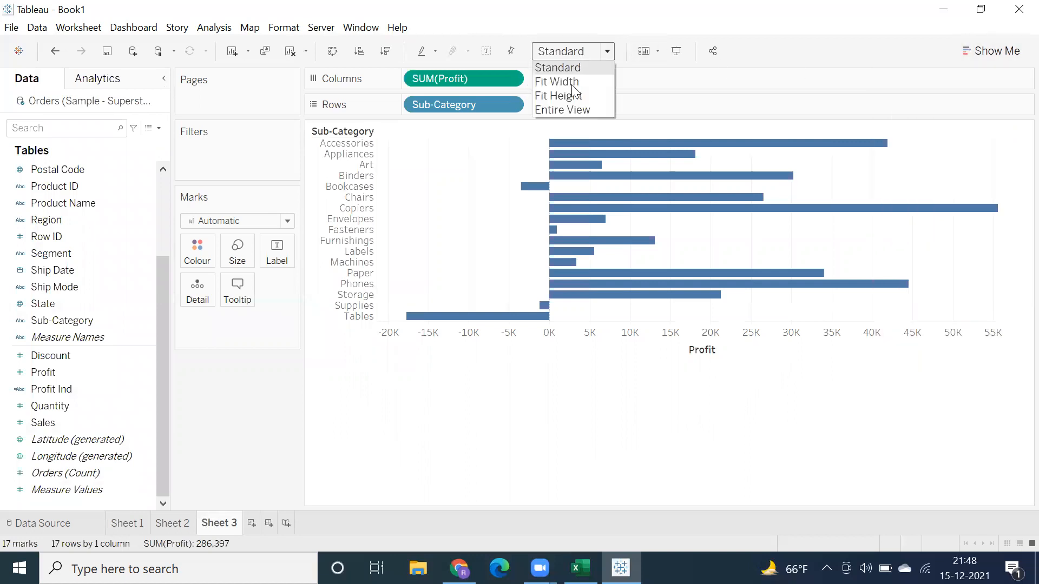
{"action": "left_click", "coordinate": [566, 109]}
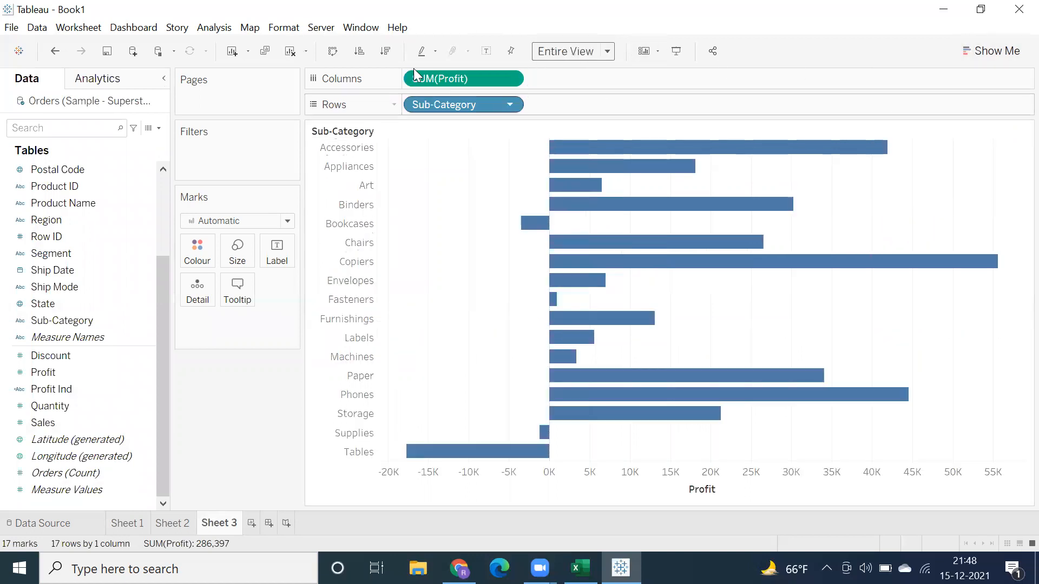
Step: Arrange the Sub-Category chart as vertical bars in descending order of Profit and label the bars with Profit
{"action": "left_click", "coordinate": [380, 55]}
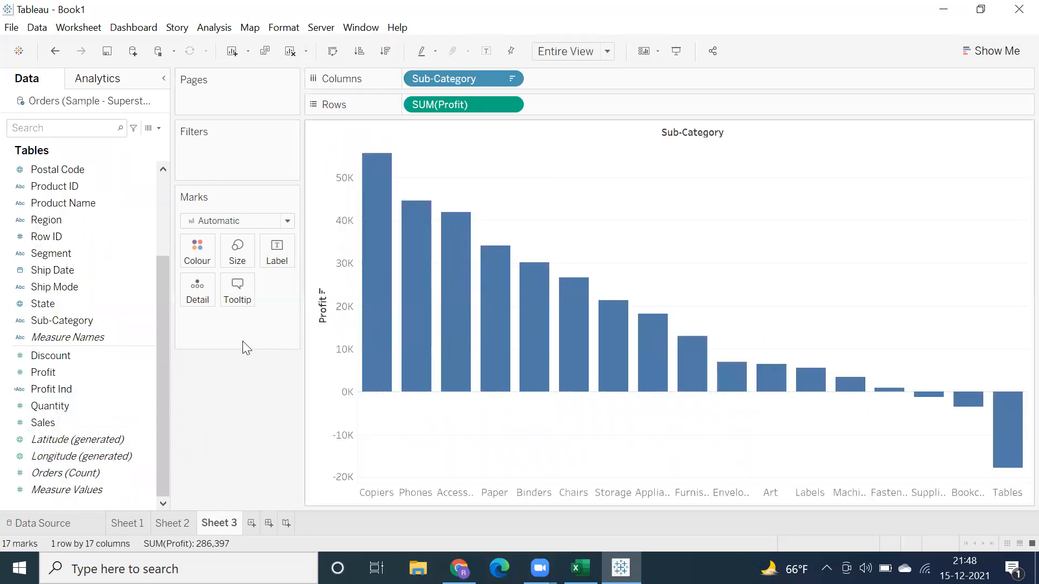
{"action": "left_click_drag", "start_coordinate": [43, 371], "coordinate": [273, 261]}
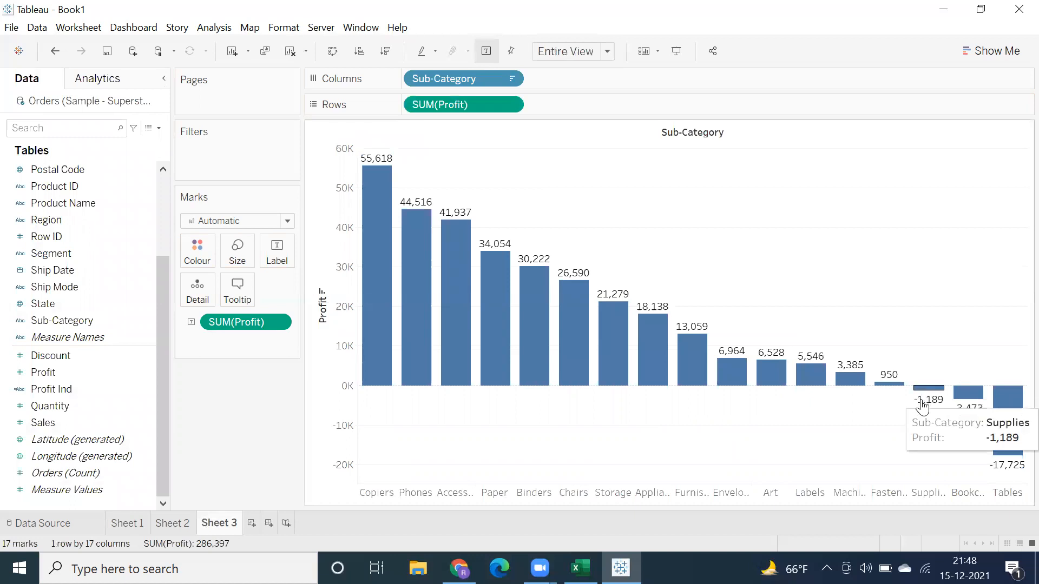
{"action": "left_click_drag", "start_coordinate": [376, 187], "coordinate": [902, 437]}
{"action": "left_click_drag", "start_coordinate": [915, 321], "coordinate": [1028, 476]}
{"action": "left_click", "coordinate": [868, 238]}
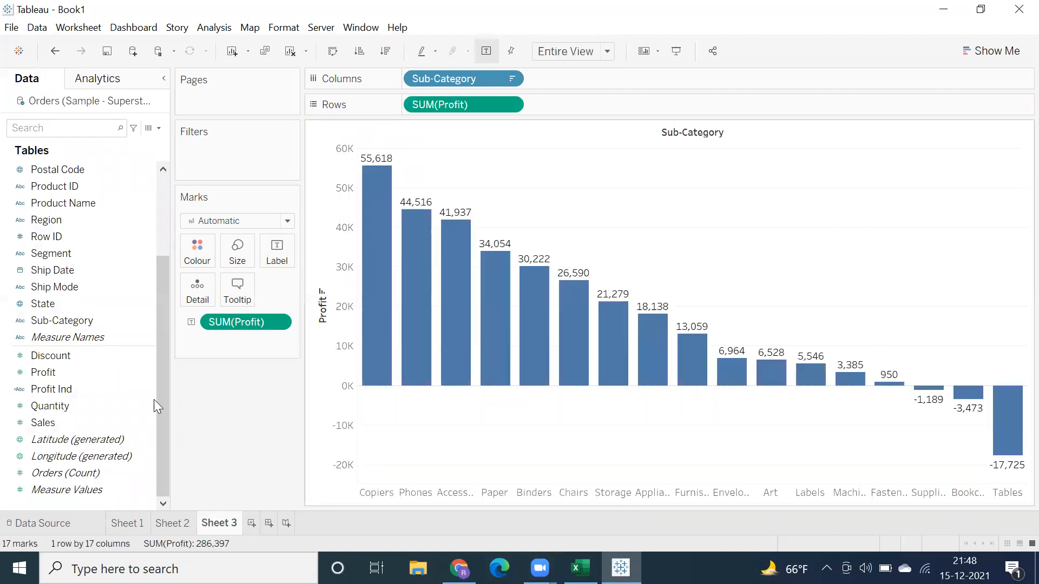
Step: Review the Profit Ind formula and colour the Sub-Category bars by Profit Ind
{"action": "left_click_drag", "start_coordinate": [58, 386], "coordinate": [70, 346]}
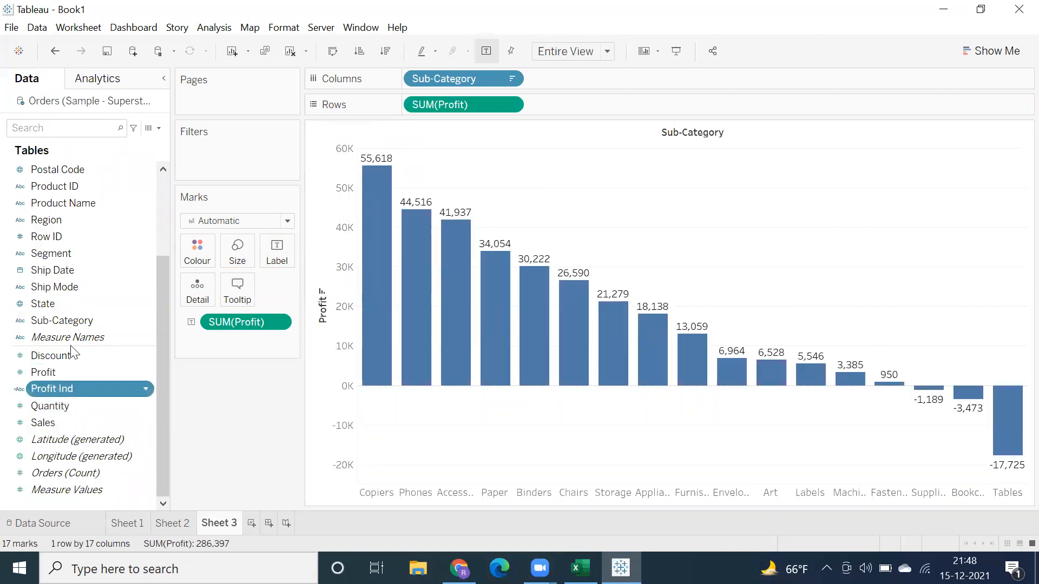
{"action": "right_click", "coordinate": [76, 386]}
{"action": "left_click", "coordinate": [94, 148]}
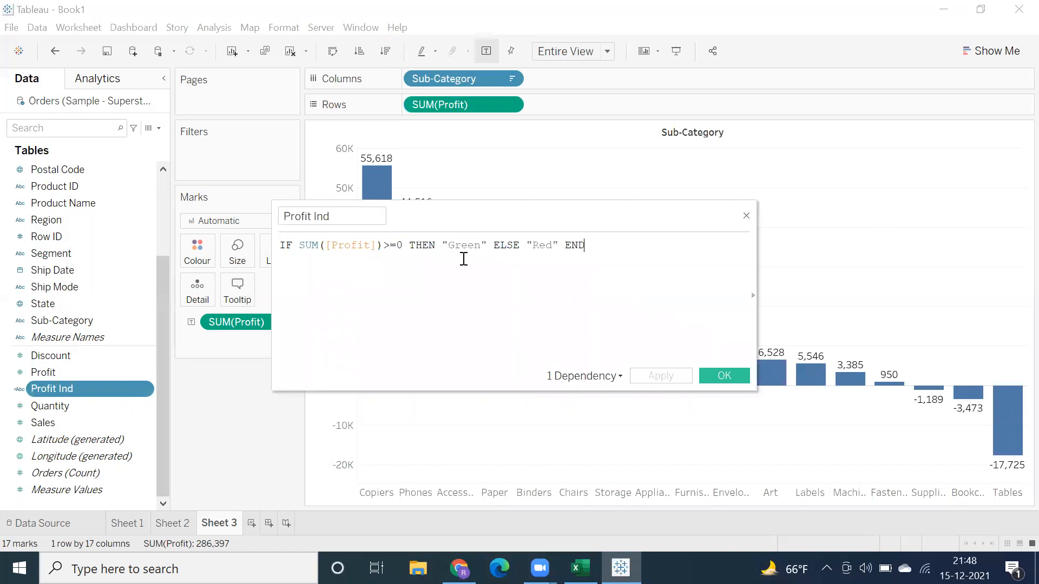
{"action": "left_click_drag", "start_coordinate": [616, 248], "coordinate": [245, 225]}
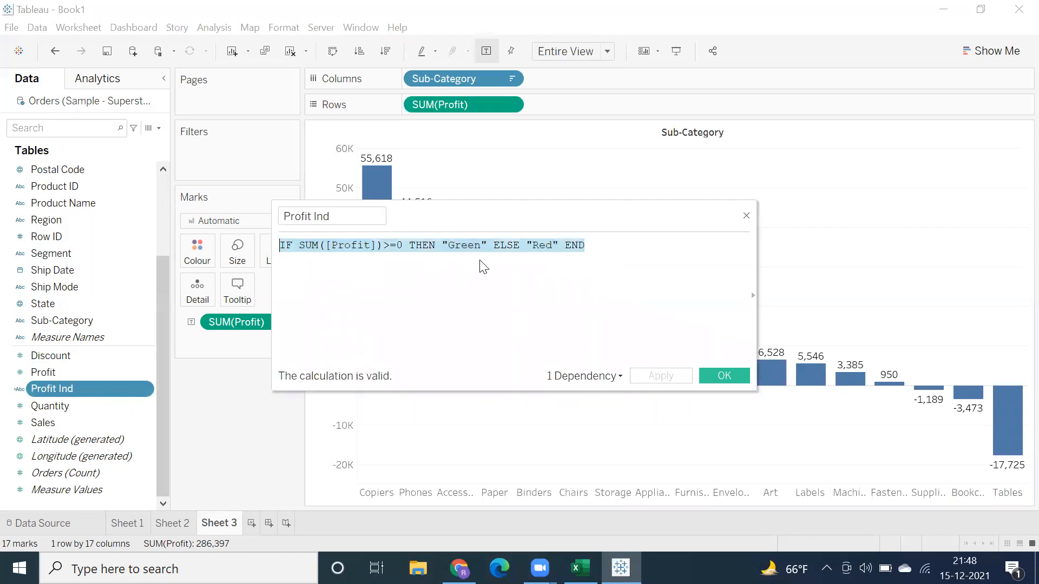
{"action": "left_click", "coordinate": [723, 377]}
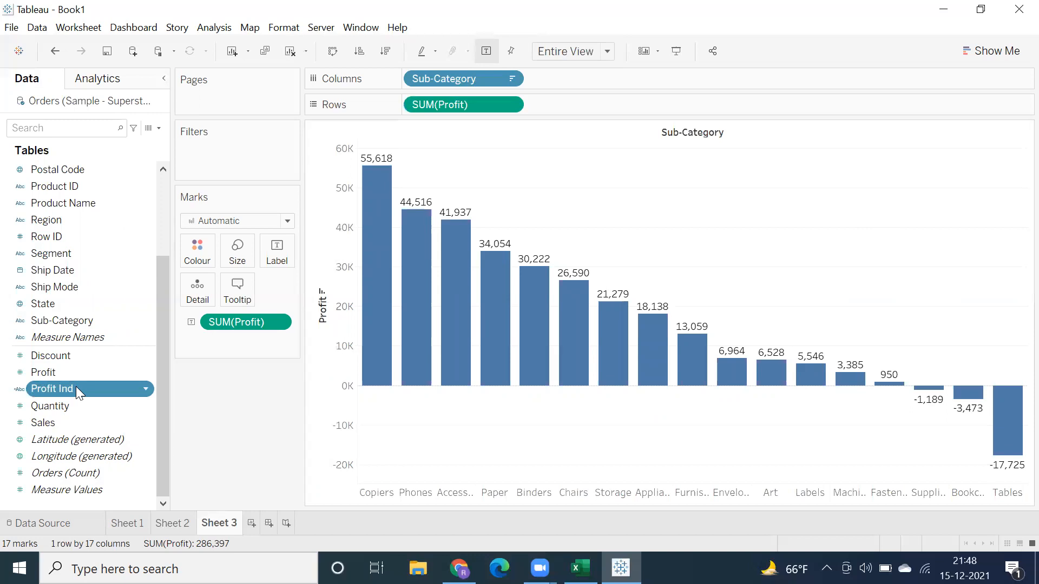
{"action": "left_click_drag", "start_coordinate": [76, 387], "coordinate": [193, 248]}
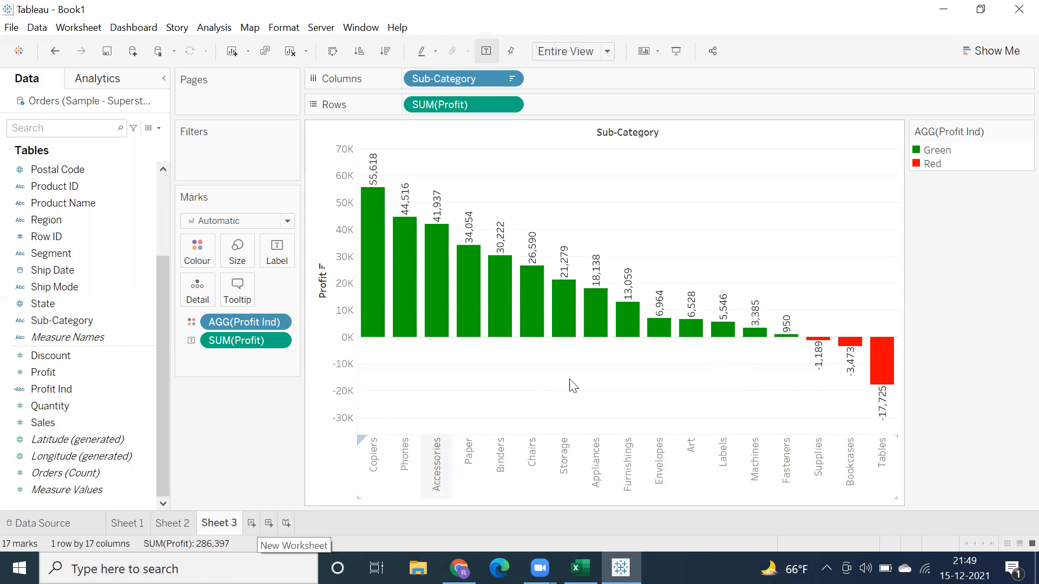
Step: On a new worksheet, build a text table of Sales with Region on Rows and Segment on Columns
{"action": "left_click", "coordinate": [253, 522]}
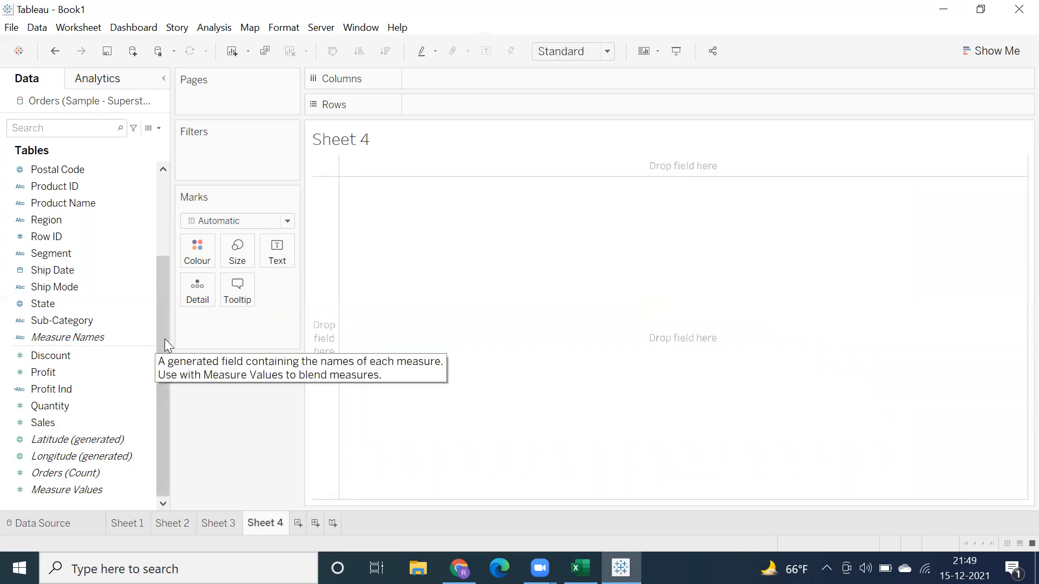
{"action": "scroll", "coordinate": [39, 439], "scroll_direction": "up", "scroll_amount": 3}
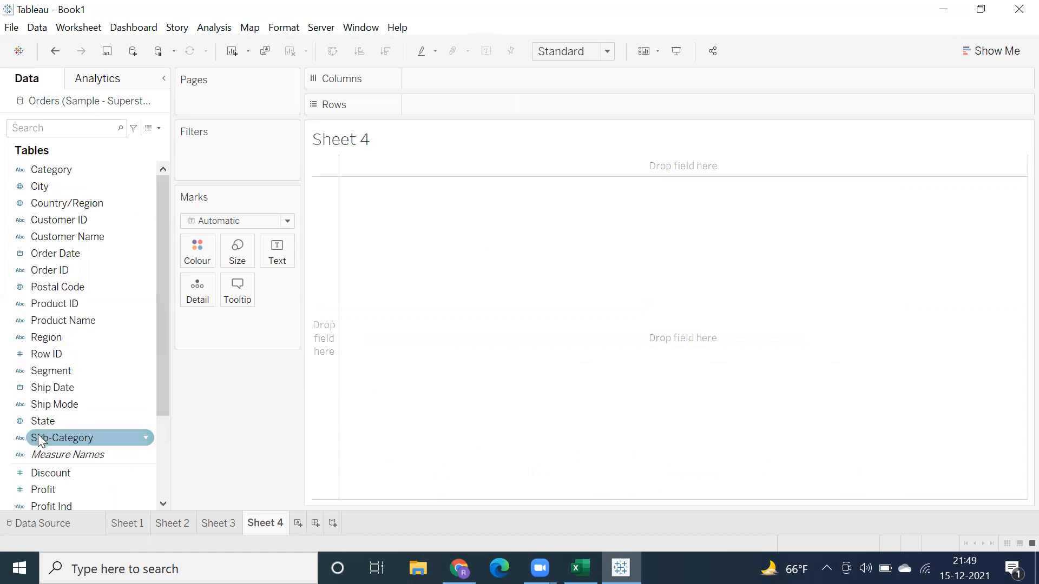
{"action": "left_click", "coordinate": [64, 341]}
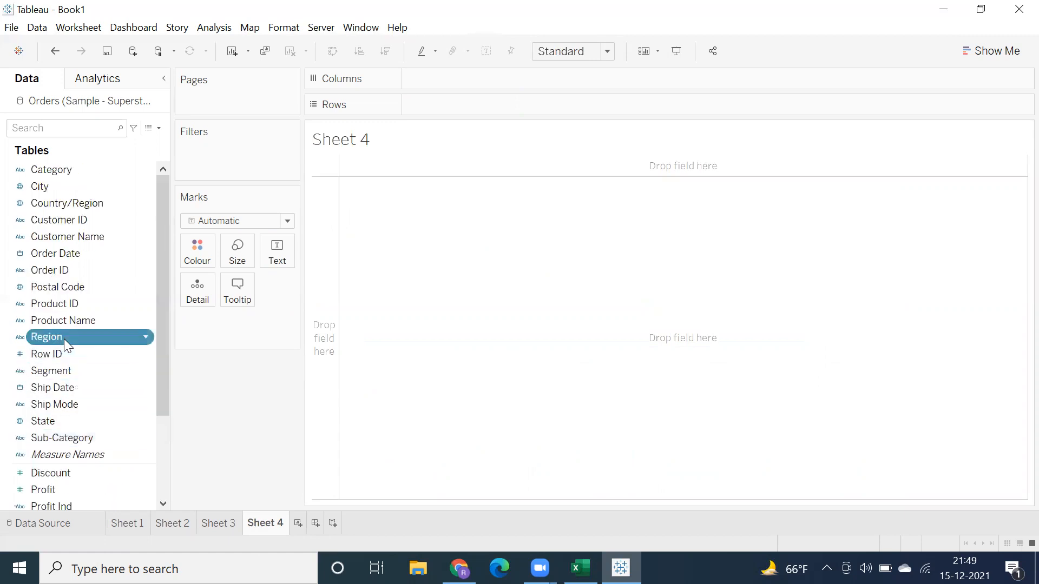
{"action": "double_click", "coordinate": [64, 338]}
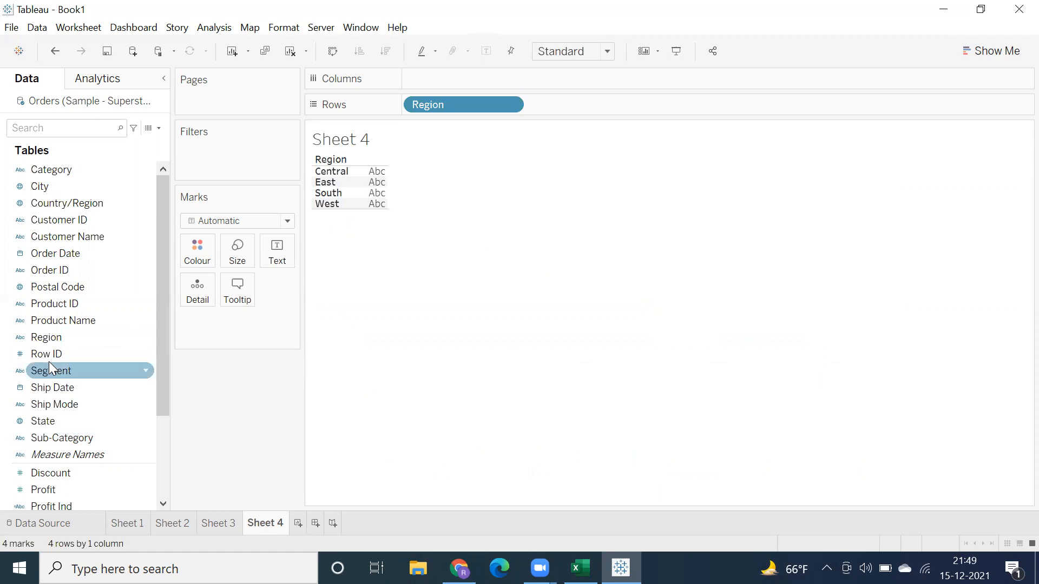
{"action": "left_click", "coordinate": [64, 377]}
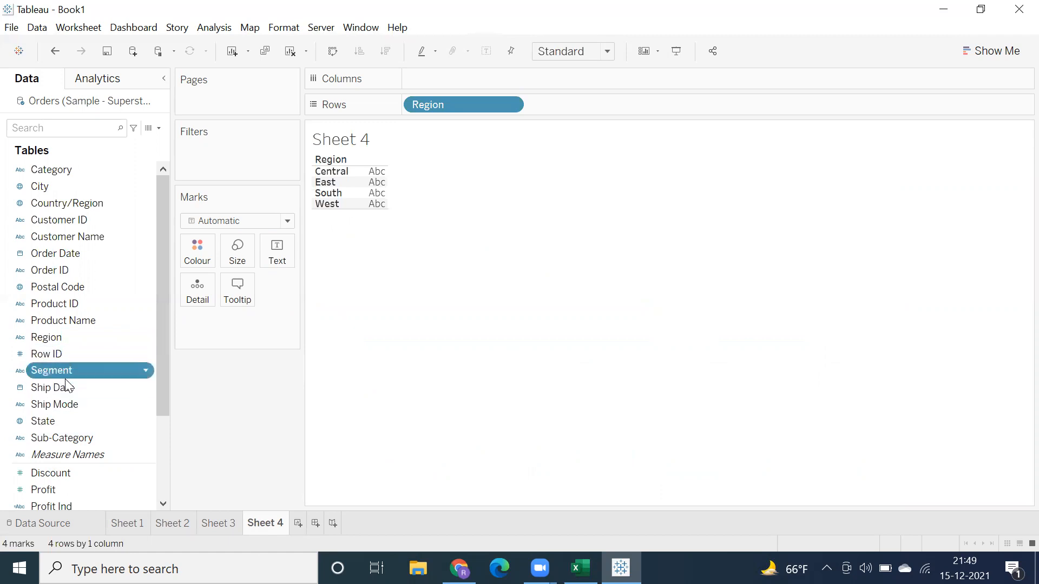
{"action": "double_click", "coordinate": [65, 378]}
{"action": "scroll", "coordinate": [75, 470], "scroll_direction": "down", "scroll_amount": 1}
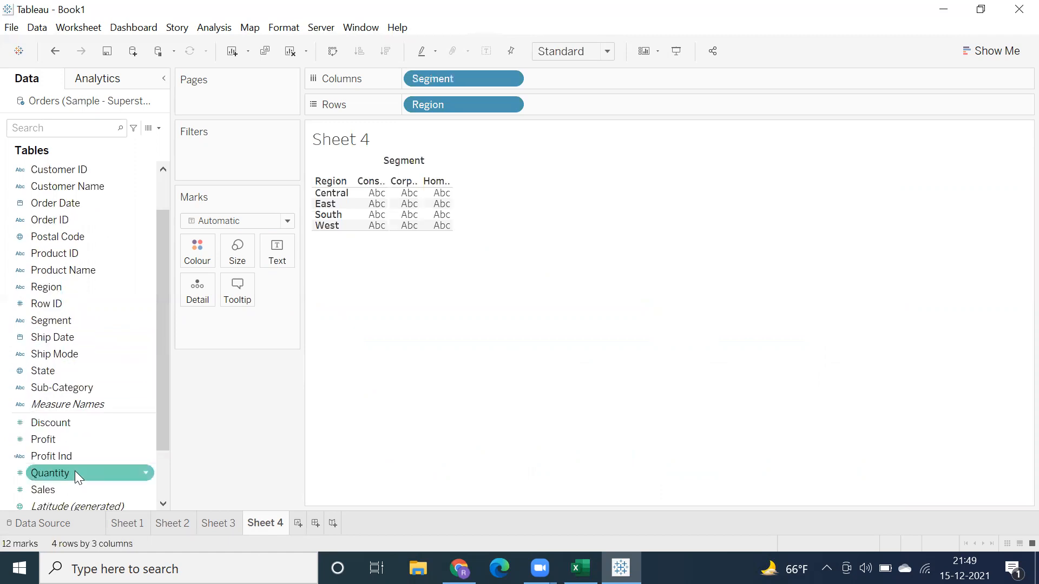
{"action": "scroll", "coordinate": [11, 425], "scroll_direction": "down", "scroll_amount": 2}
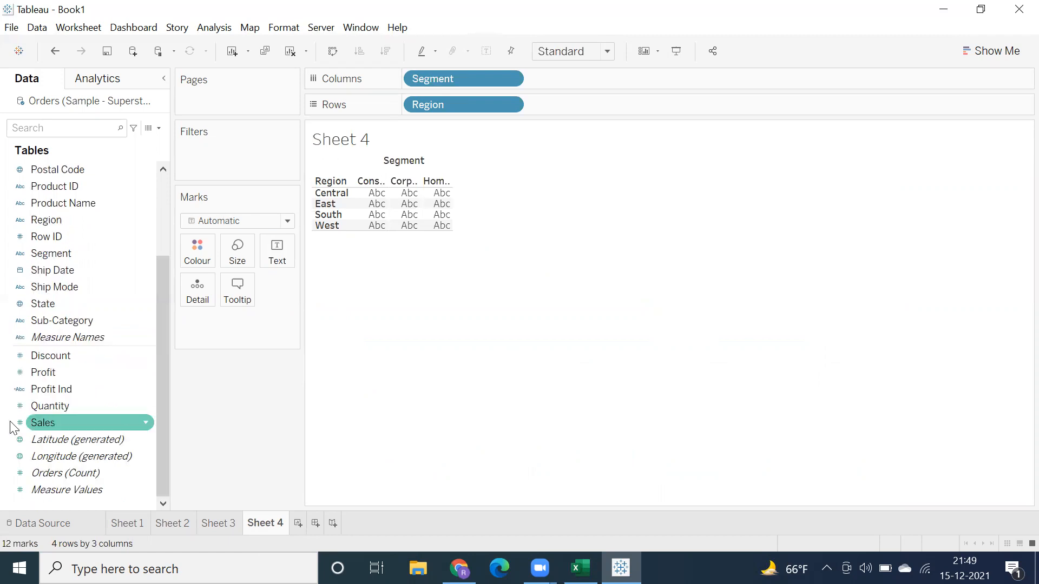
{"action": "double_click", "coordinate": [44, 423]}
Step: Convert the Sales table to packed bubbles with Show Me, and place Region on Columns and Segment on Rows
{"action": "left_click", "coordinate": [974, 49]}
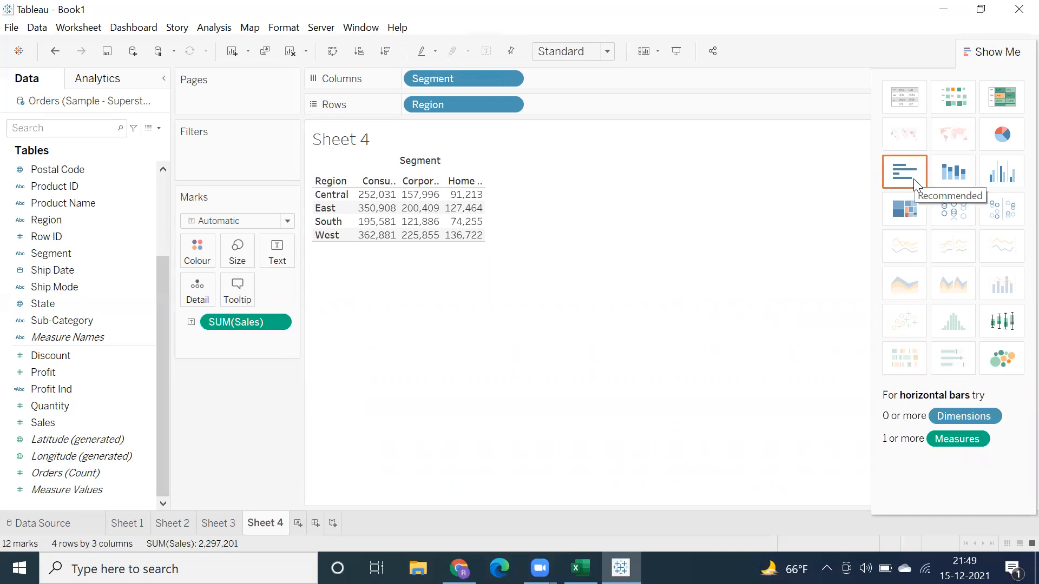
{"action": "left_click", "coordinate": [999, 360]}
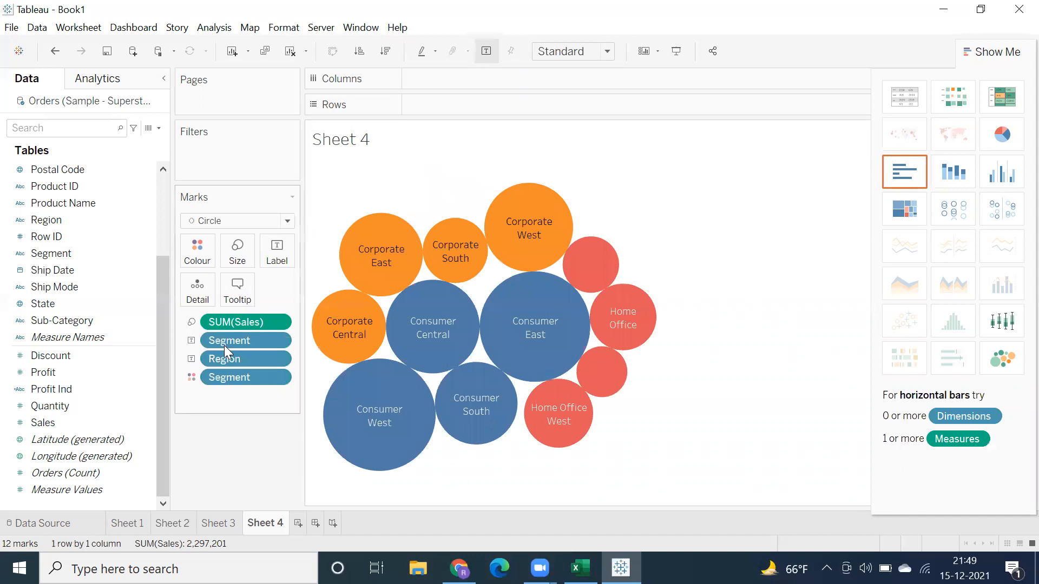
{"action": "left_click_drag", "start_coordinate": [221, 359], "coordinate": [439, 74]}
{"action": "left_click_drag", "start_coordinate": [241, 343], "coordinate": [464, 111]}
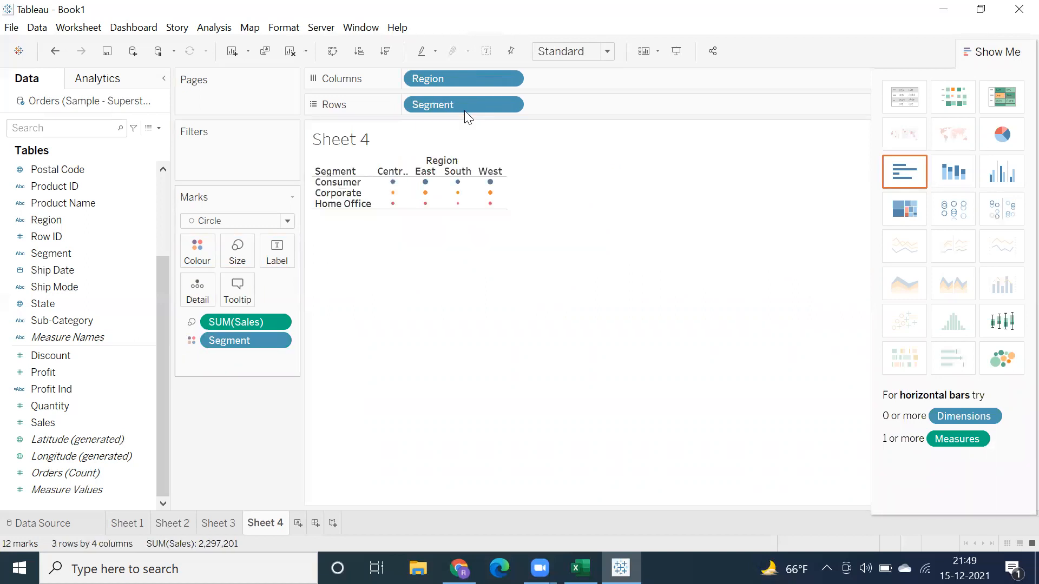
Step: Fit the Region by Segment circle grid to Entire View and close Show Me
{"action": "left_click", "coordinate": [604, 51]}
{"action": "left_click", "coordinate": [599, 91]}
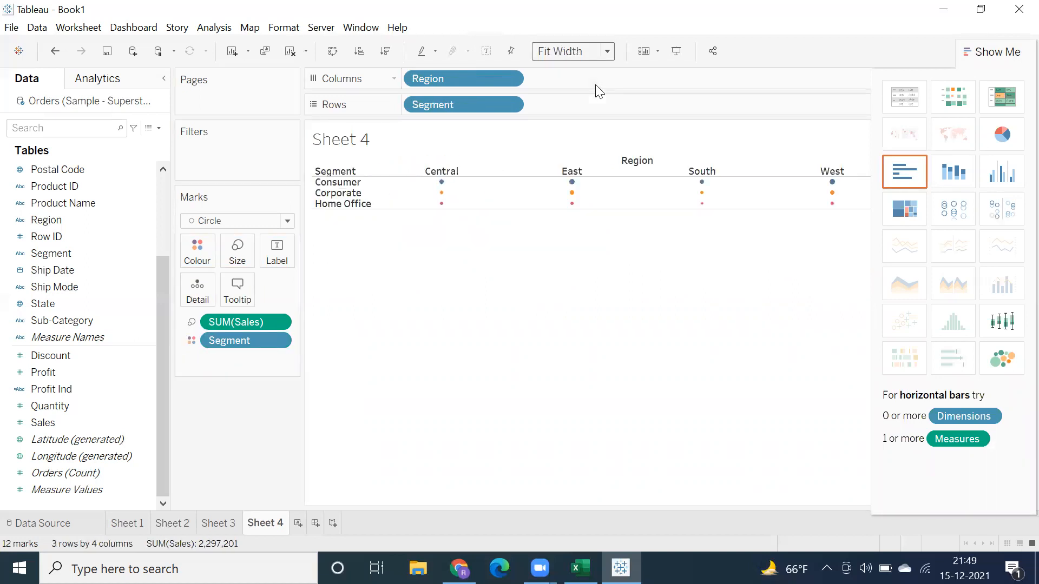
{"action": "left_click", "coordinate": [595, 53]}
{"action": "left_click", "coordinate": [568, 66]}
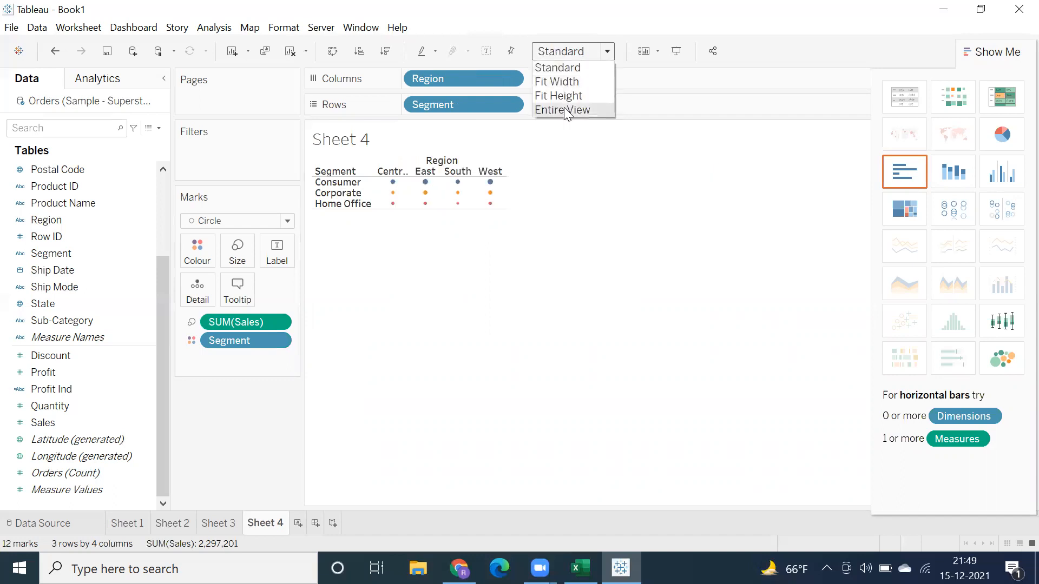
{"action": "left_click", "coordinate": [564, 109]}
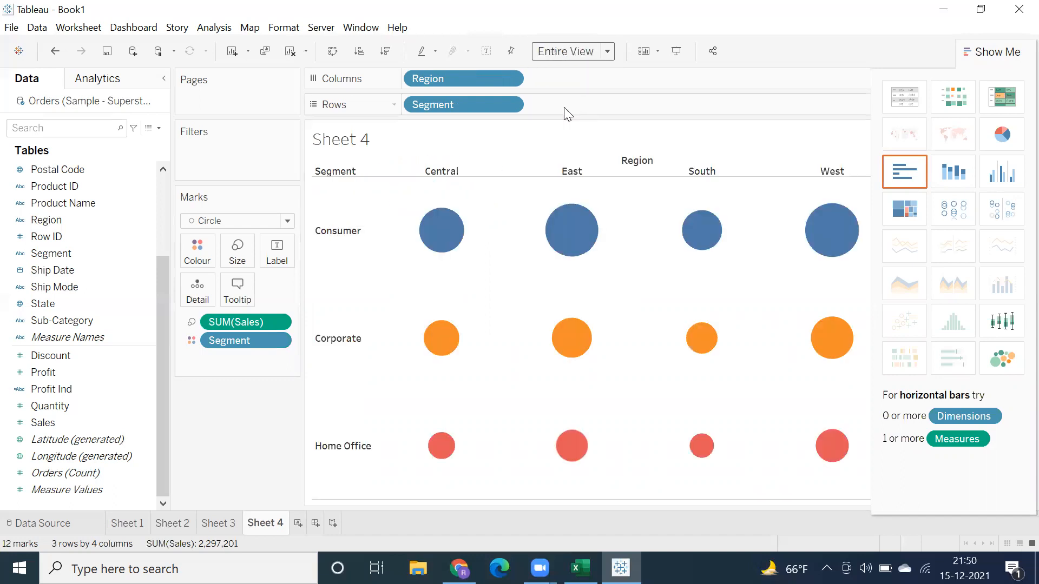
{"action": "left_click", "coordinate": [995, 51]}
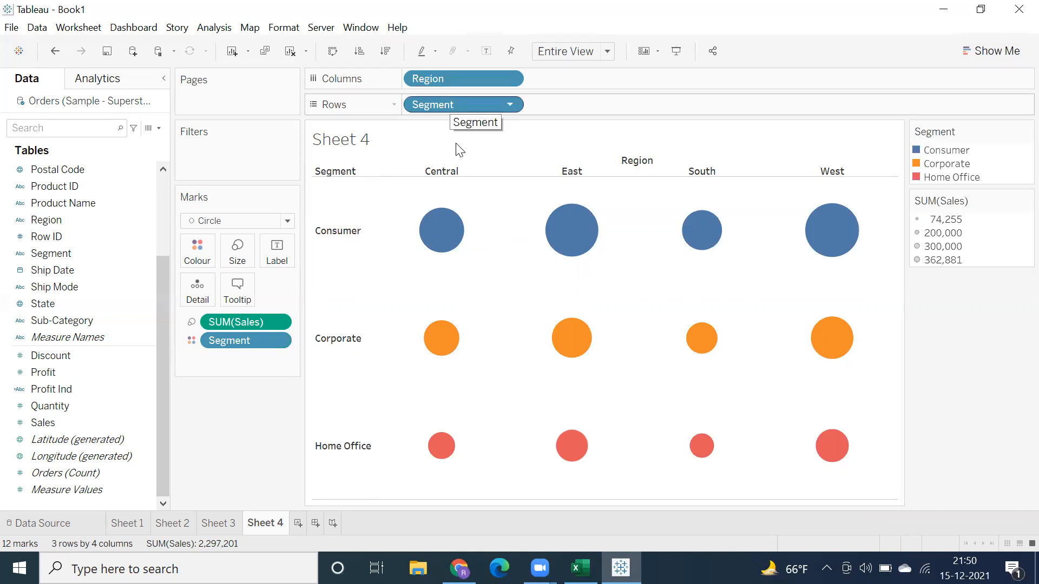
Step: Colour the circles by Profit instead of Segment, and replace that colouring with Sales
{"action": "mouse_move", "coordinate": [443, 351]}
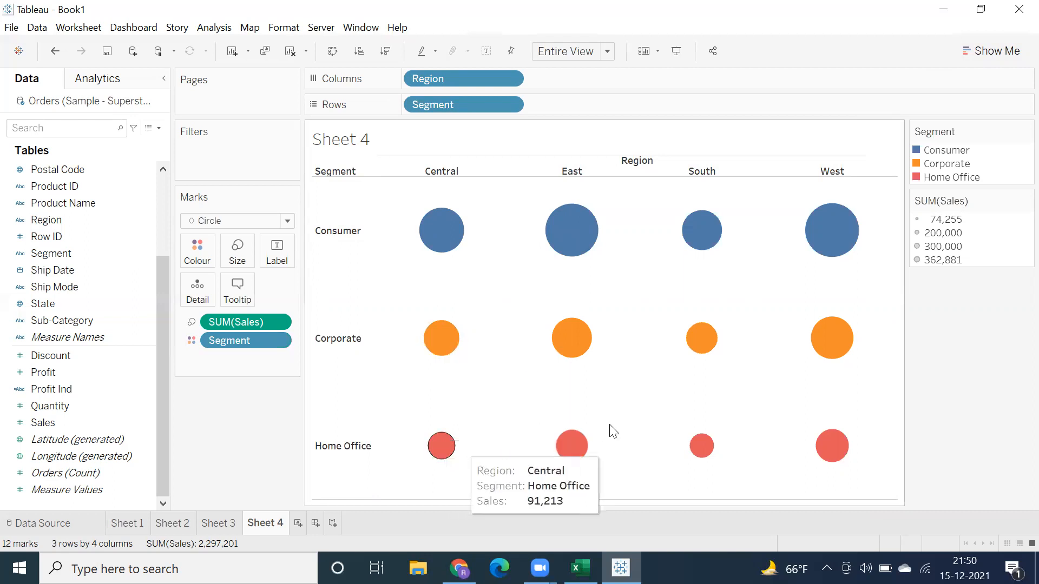
{"action": "mouse_move", "coordinate": [576, 354]}
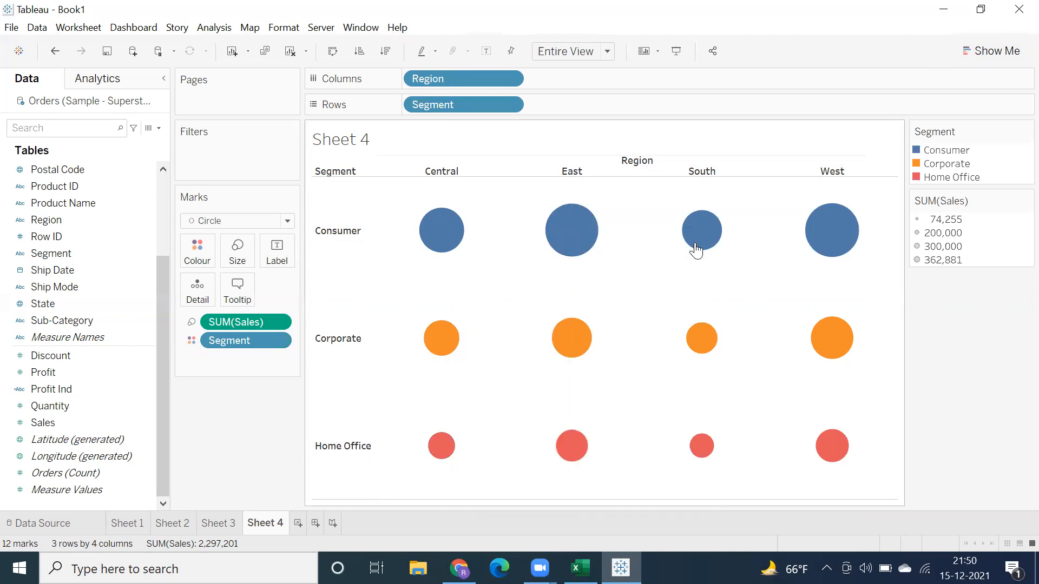
{"action": "mouse_move", "coordinate": [695, 360]}
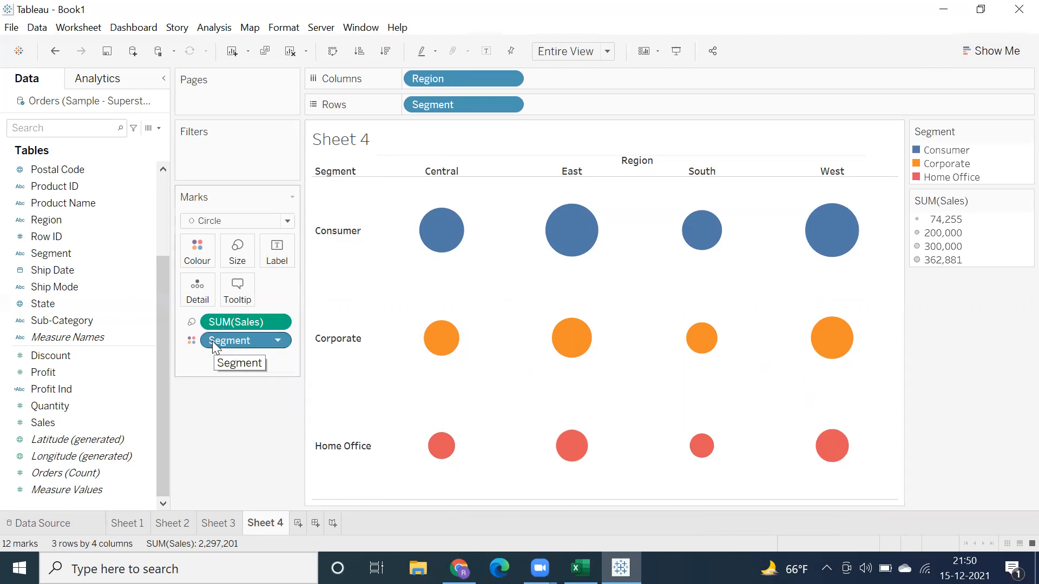
{"action": "left_click", "coordinate": [54, 374]}
{"action": "left_click_drag", "start_coordinate": [196, 282], "coordinate": [197, 250]}
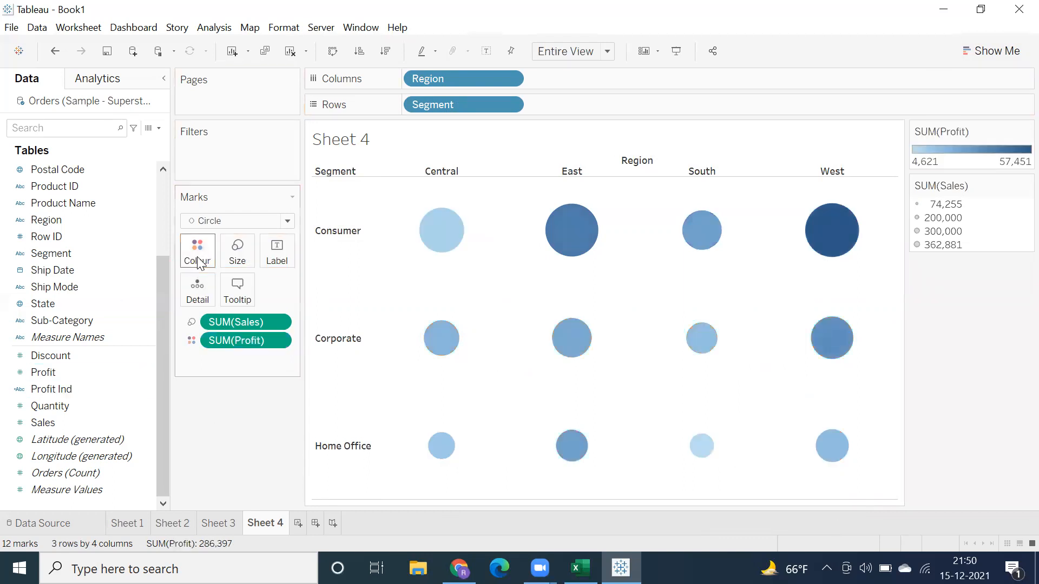
{"action": "left_click_drag", "start_coordinate": [40, 422], "coordinate": [198, 250]}
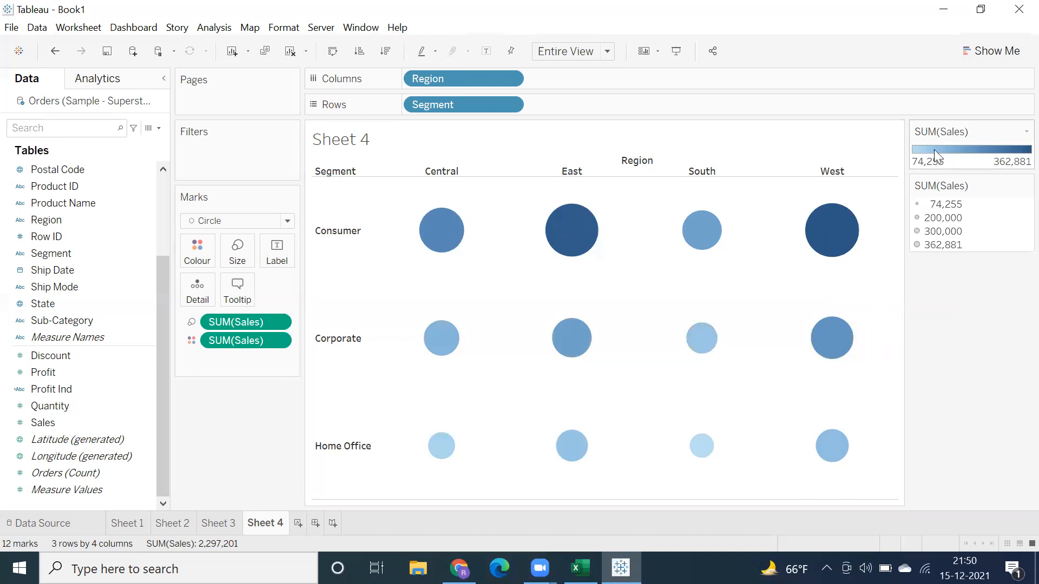
Step: On a new worksheet, build a text table of Profit with the Order Date years on Columns
{"action": "left_click", "coordinate": [298, 523]}
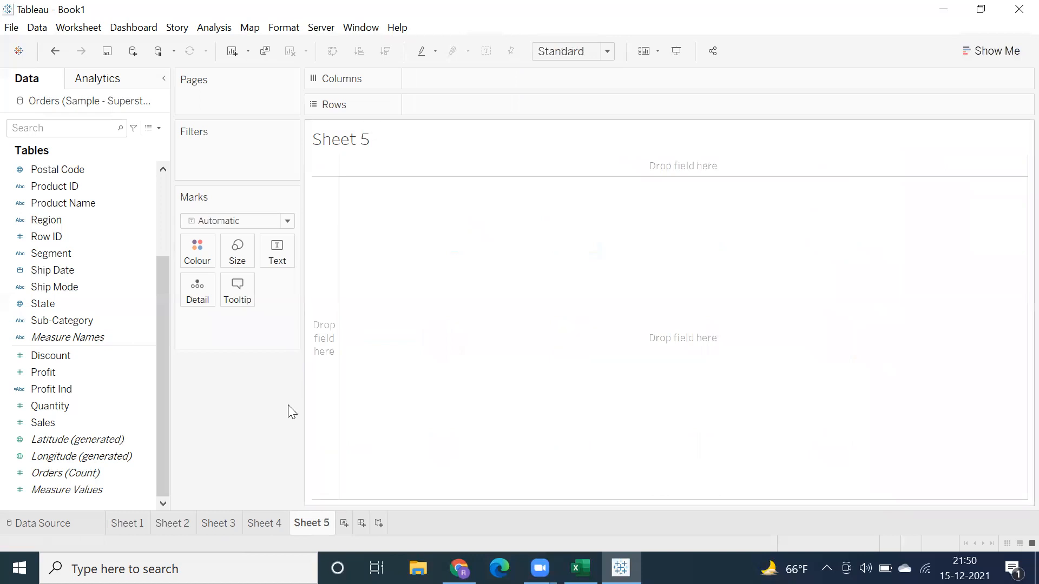
{"action": "left_click", "coordinate": [77, 321]}
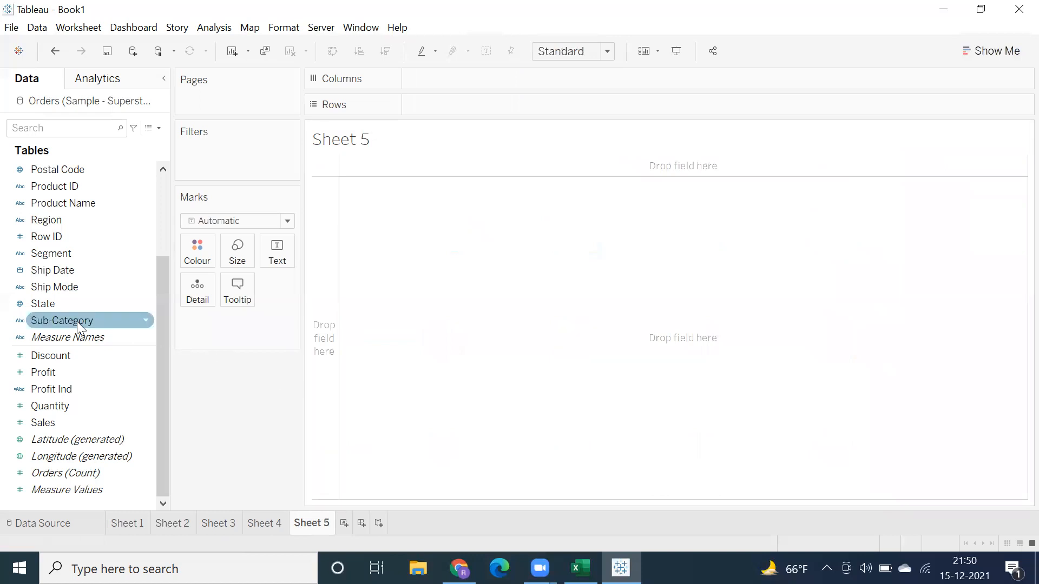
{"action": "scroll", "coordinate": [60, 267], "scroll_direction": "up", "scroll_amount": 3}
{"action": "left_click", "coordinate": [57, 260]}
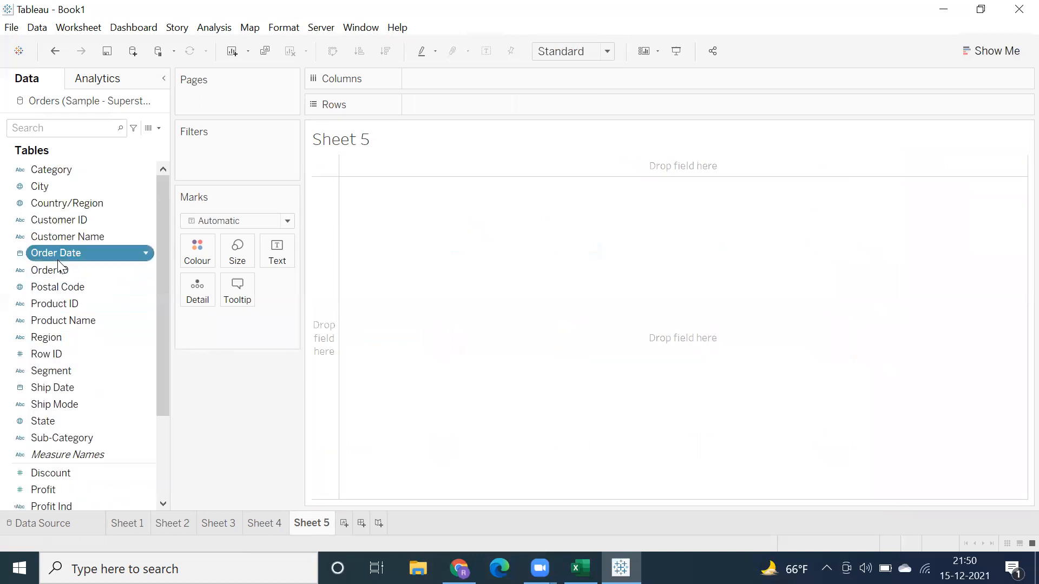
{"action": "double_click", "coordinate": [58, 259]}
{"action": "left_click", "coordinate": [33, 490]}
{"action": "left_click_drag", "start_coordinate": [33, 489], "coordinate": [258, 313]}
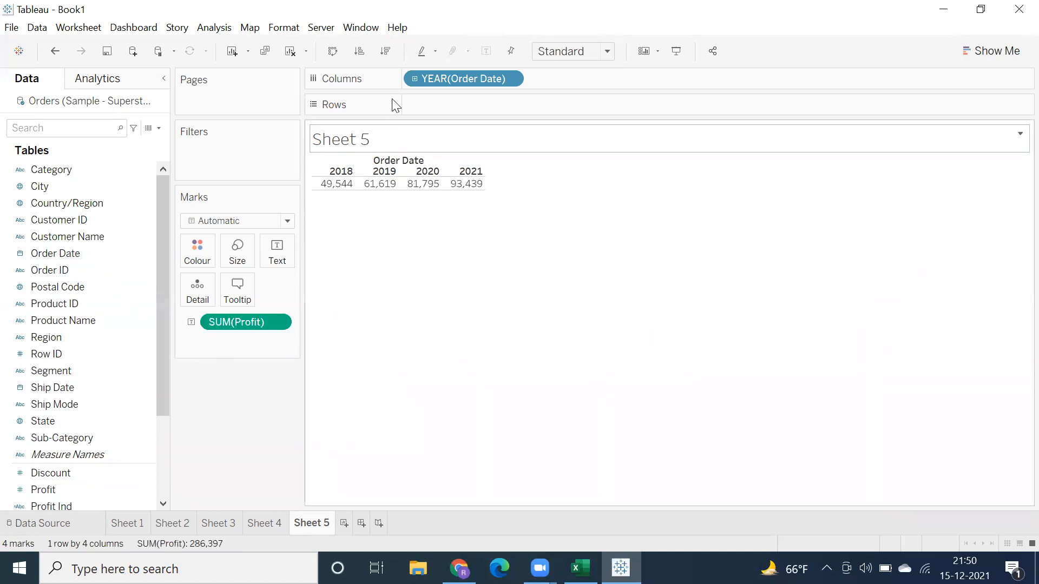
Step: Move the Order Date year to Rows, and expand it to quarters and collapse it again
{"action": "left_click", "coordinate": [81, 253]}
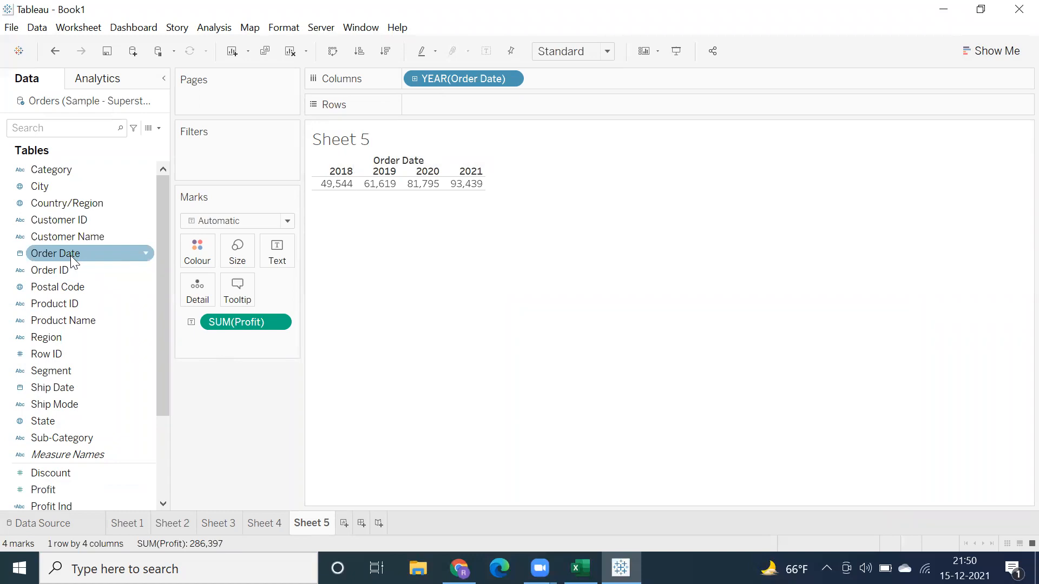
{"action": "left_click", "coordinate": [70, 255]}
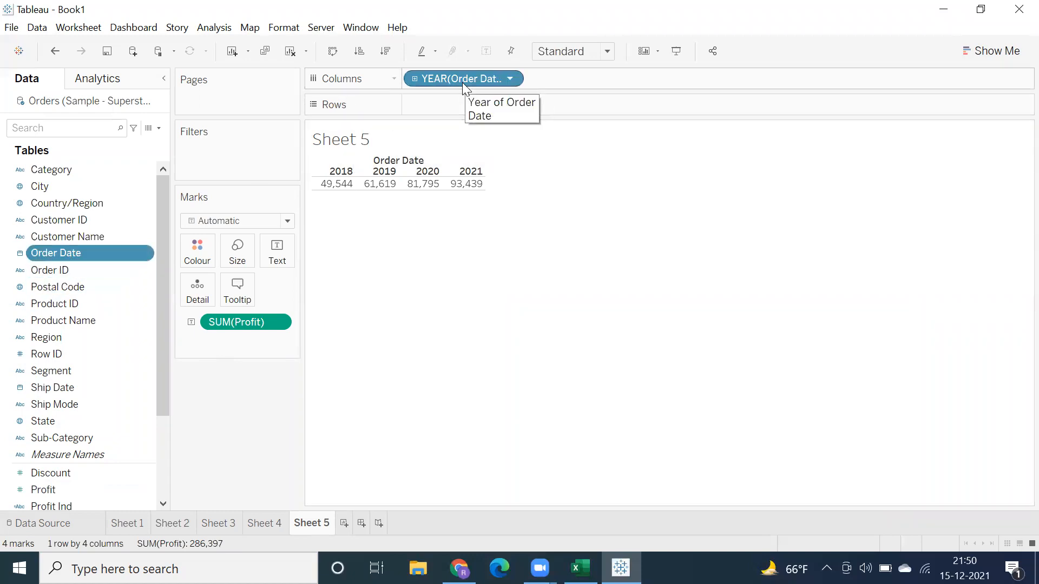
{"action": "left_click_drag", "start_coordinate": [462, 81], "coordinate": [461, 108]}
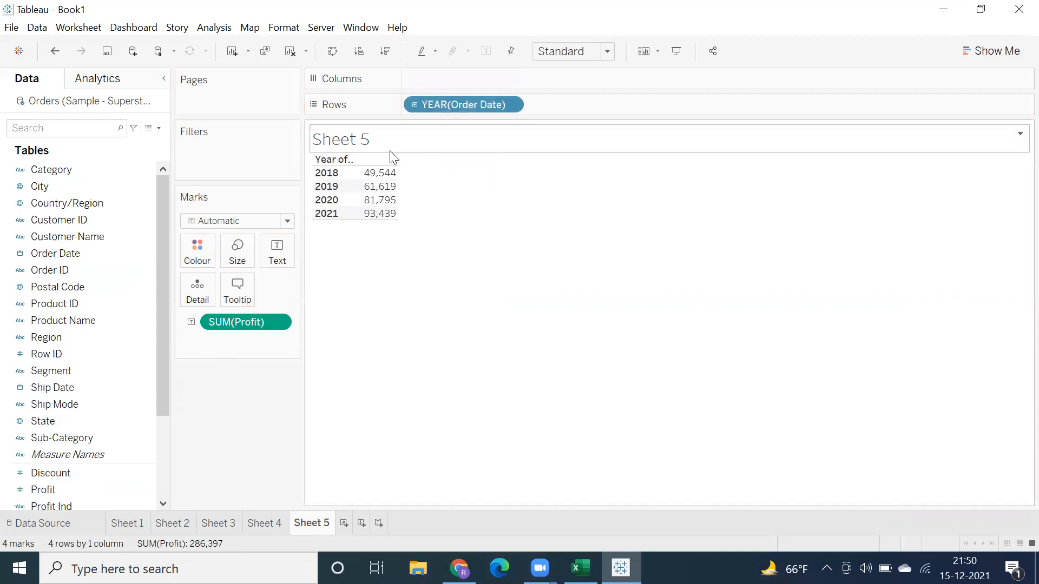
{"action": "left_click", "coordinate": [414, 105]}
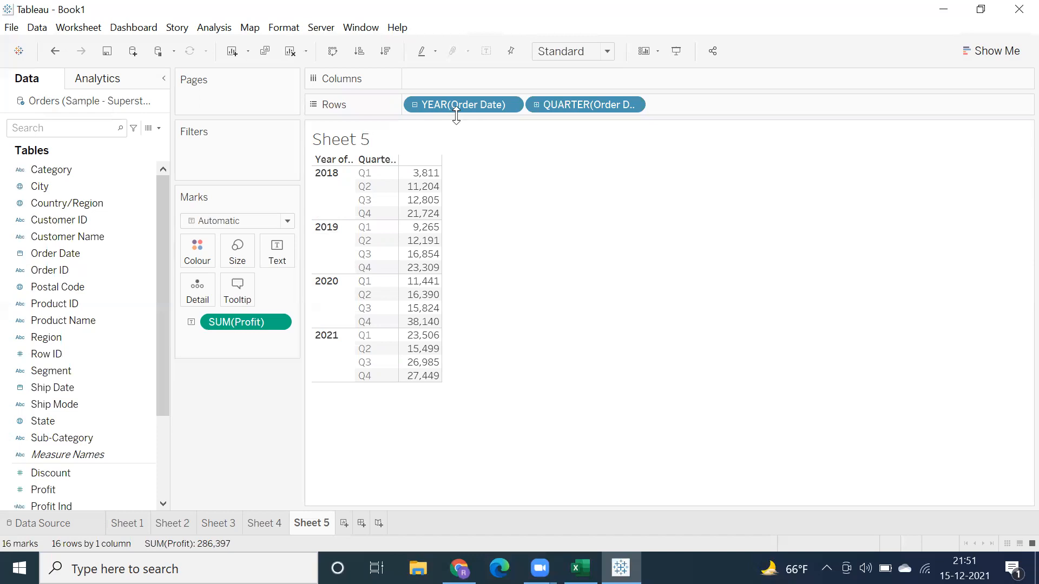
{"action": "left_click", "coordinate": [414, 104]}
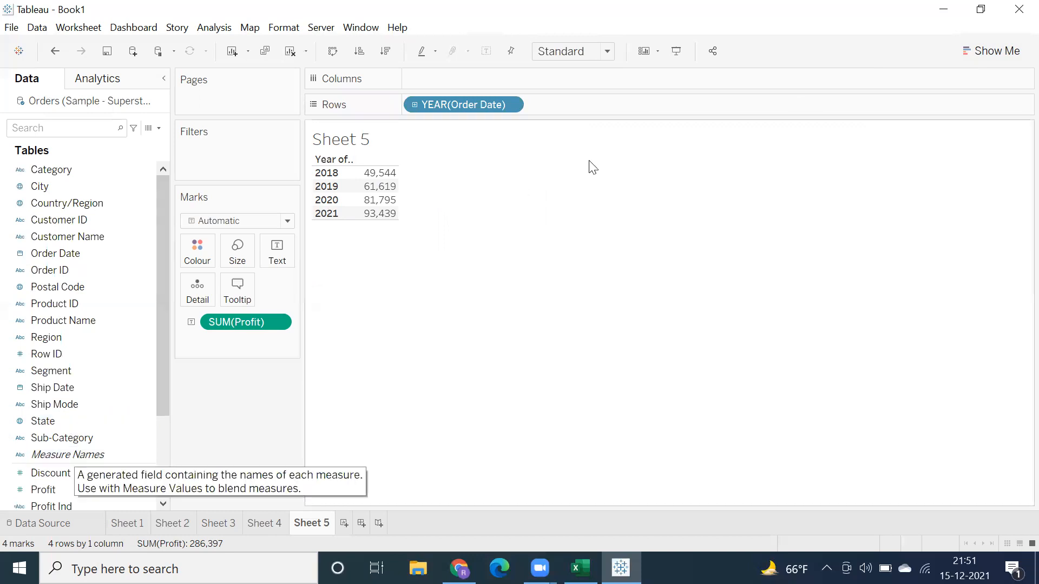
Step: Convert the yearly Profit table to a continuous line chart with Show Me and drill Order Date down to months
{"action": "left_click", "coordinate": [981, 52]}
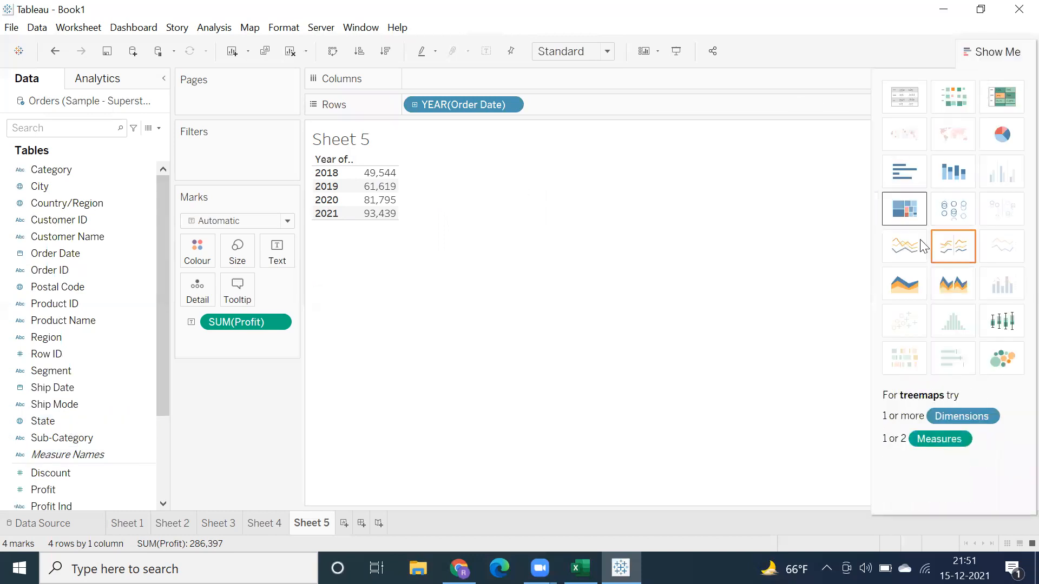
{"action": "left_click", "coordinate": [910, 257]}
{"action": "left_click", "coordinate": [983, 53]}
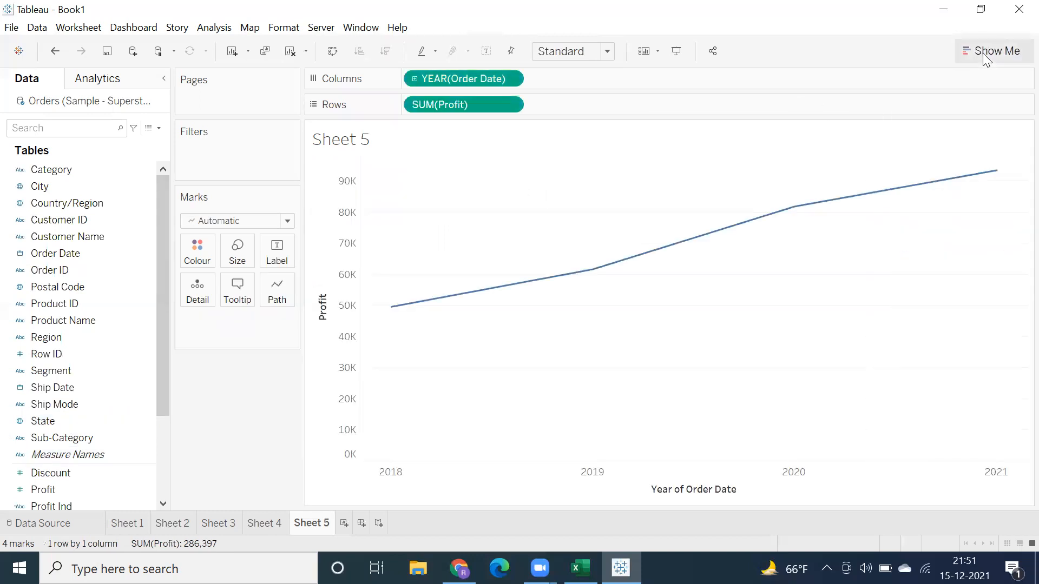
{"action": "left_click", "coordinate": [411, 78]}
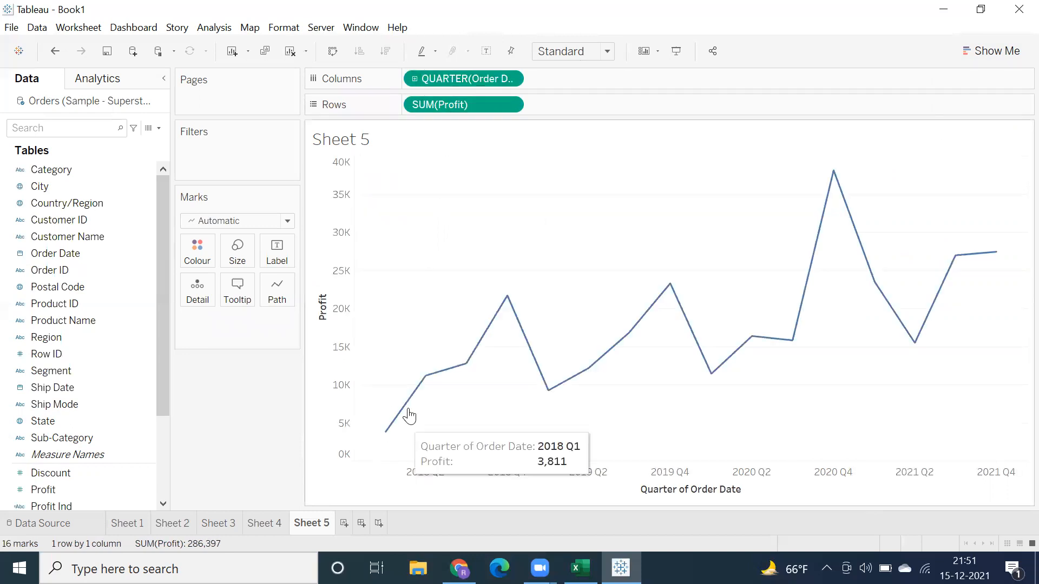
{"action": "left_click", "coordinate": [415, 78]}
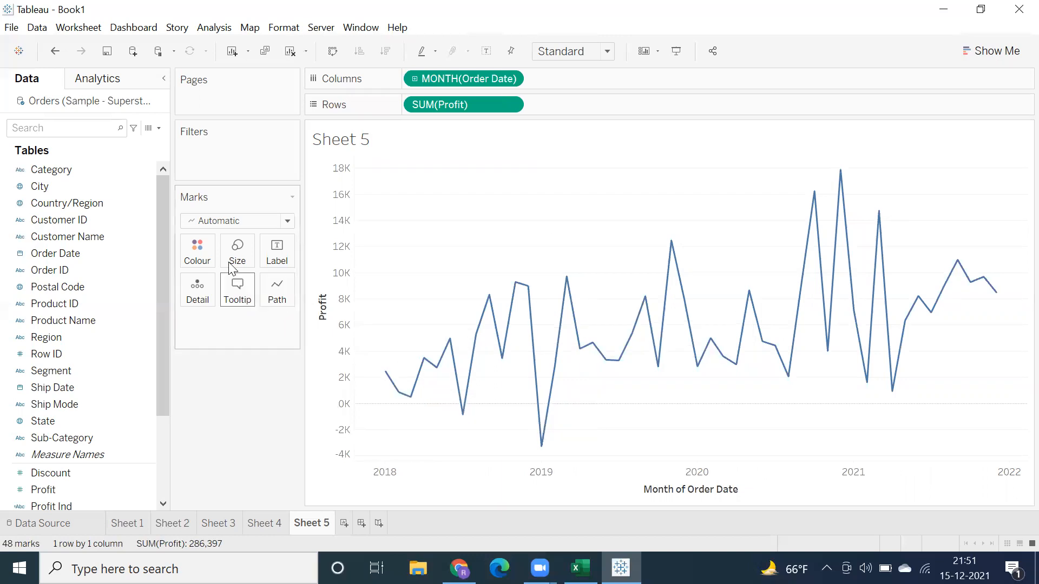
Step: Show a marker at every data point on the monthly Profit line
{"action": "left_click", "coordinate": [190, 248]}
{"action": "left_click", "coordinate": [273, 473]}
{"action": "left_click", "coordinate": [421, 262]}
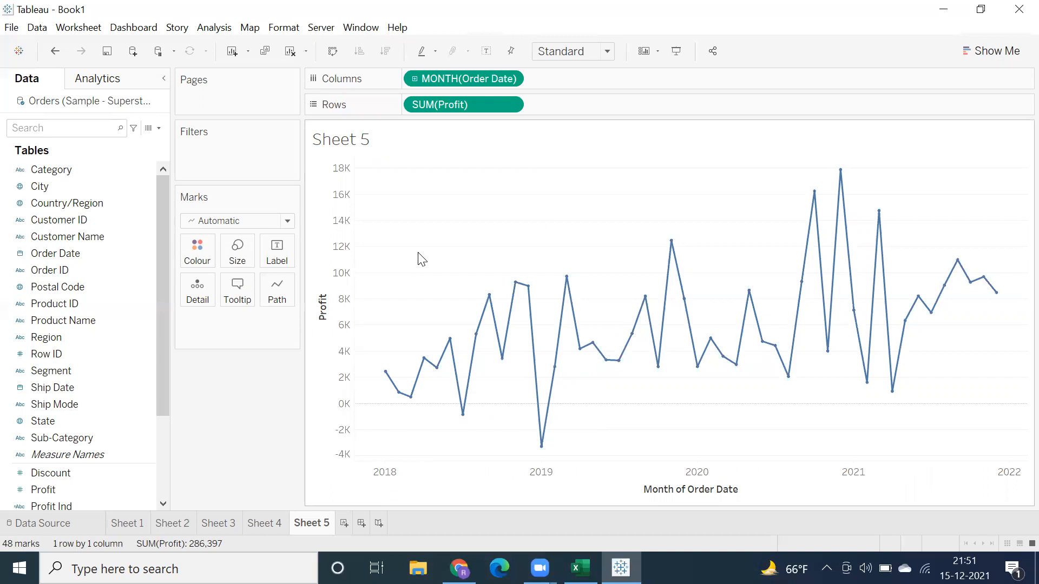
{"action": "left_click", "coordinate": [964, 52]}
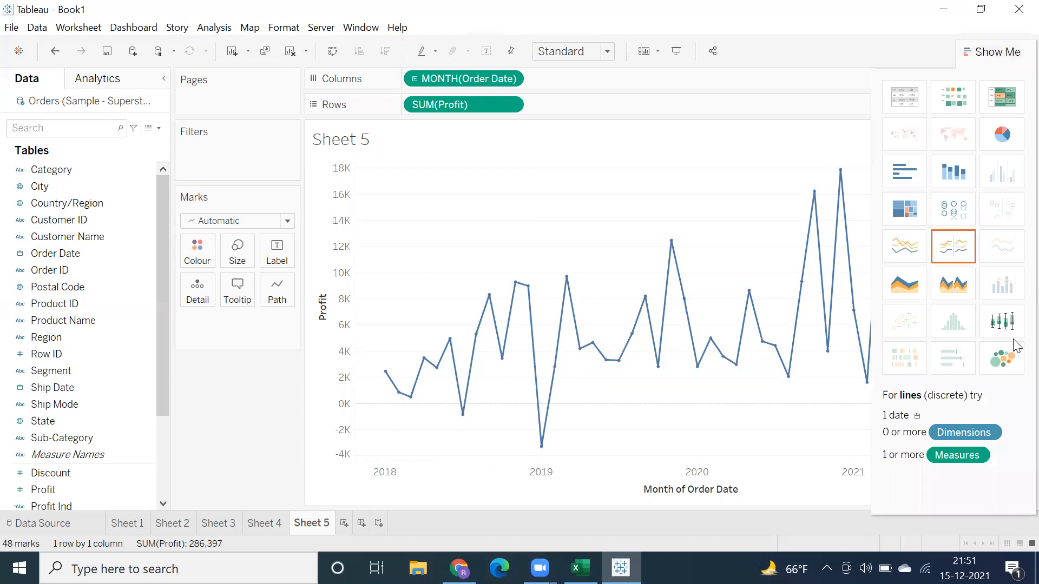
{"action": "left_click", "coordinate": [980, 51]}
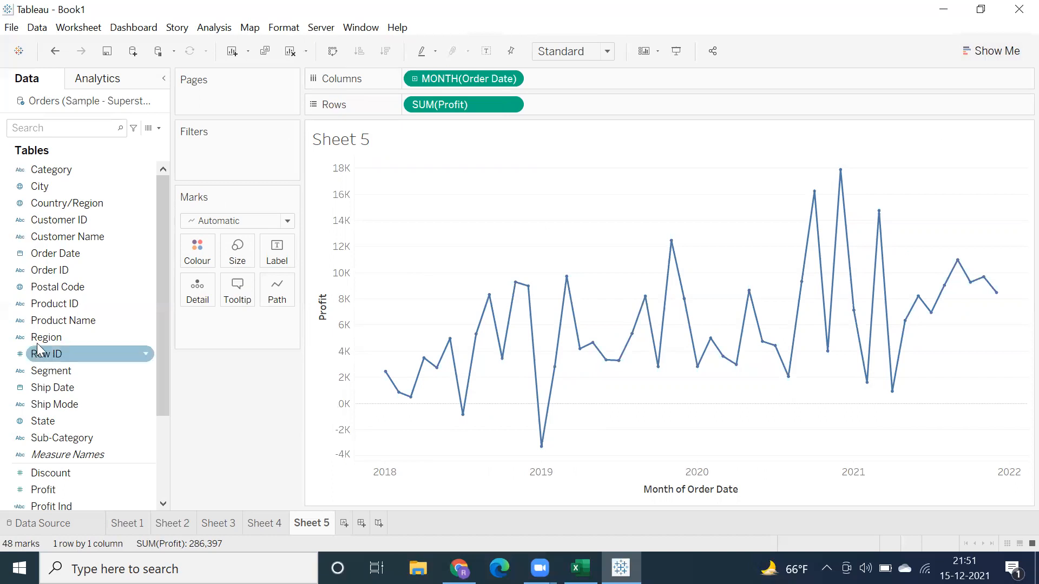
Step: Colour the monthly Profit line by Region, and highlight the Central, East, South and West lines individually from the legend
{"action": "left_click_drag", "start_coordinate": [45, 336], "coordinate": [189, 250]}
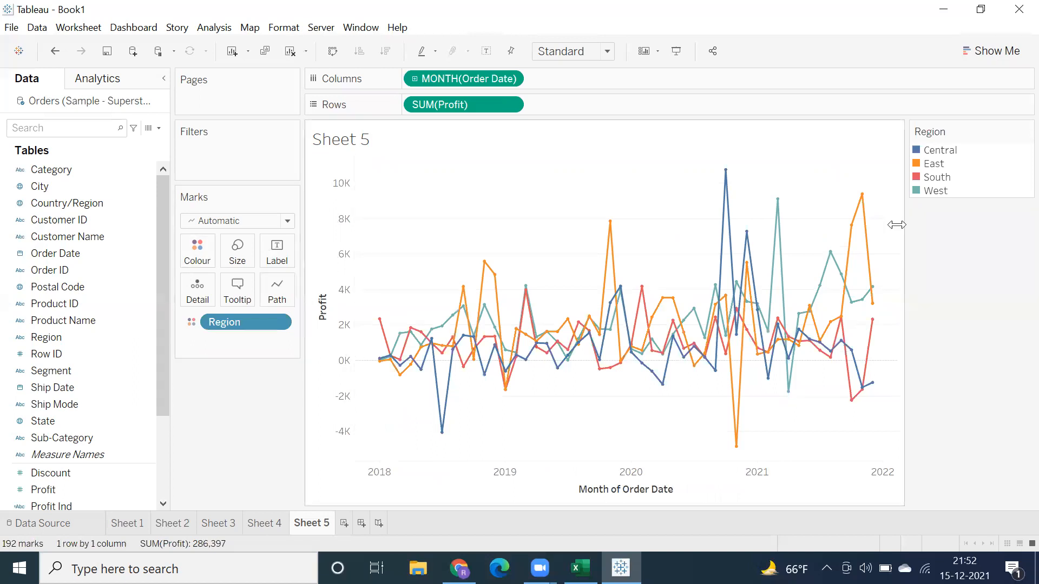
{"action": "left_click", "coordinate": [936, 151]}
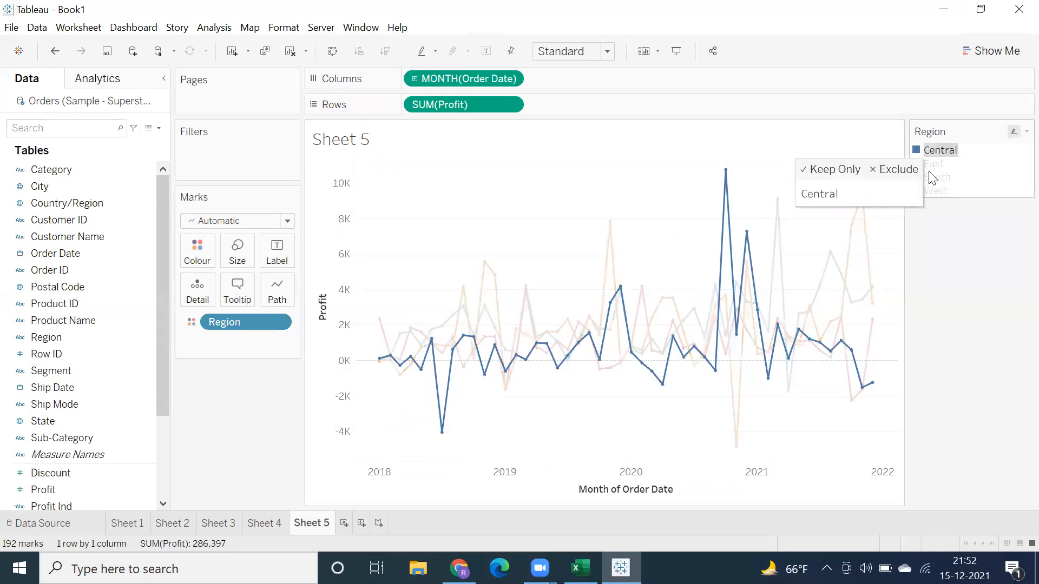
{"action": "left_click", "coordinate": [930, 165]}
{"action": "left_click", "coordinate": [928, 177]}
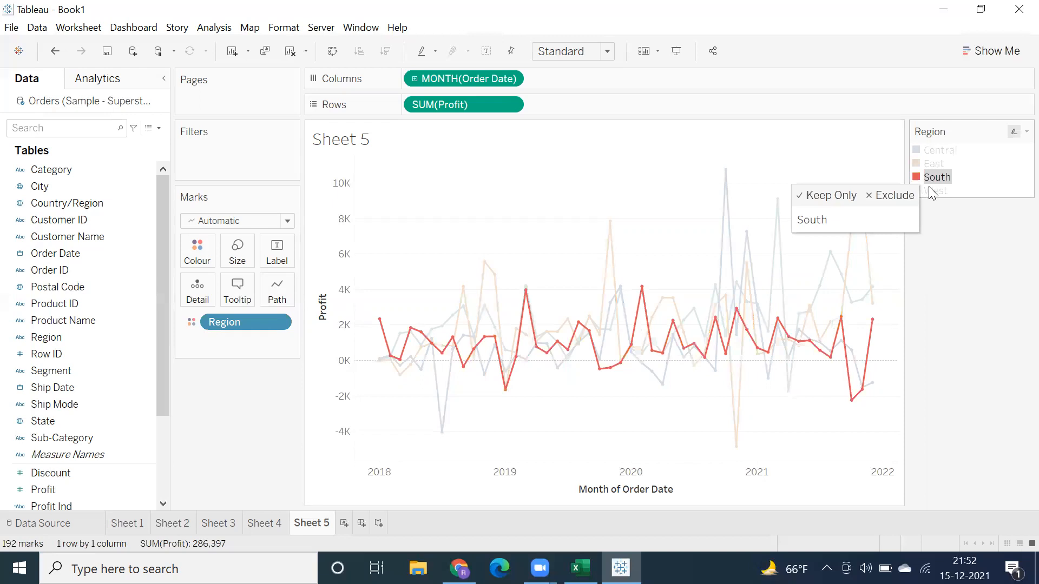
{"action": "left_click", "coordinate": [931, 192]}
{"action": "left_click", "coordinate": [939, 152]}
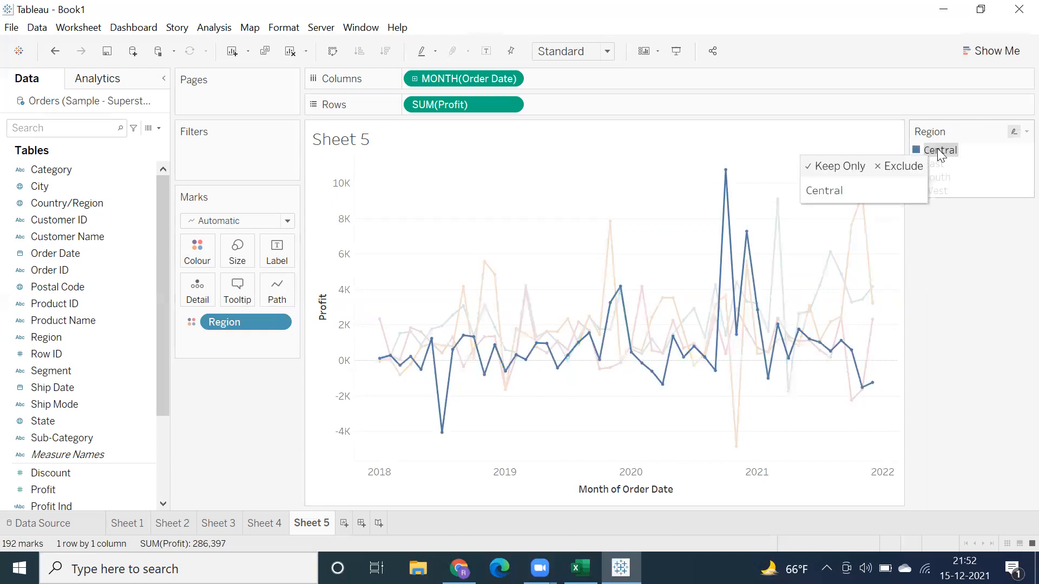
{"action": "left_click", "coordinate": [938, 164]}
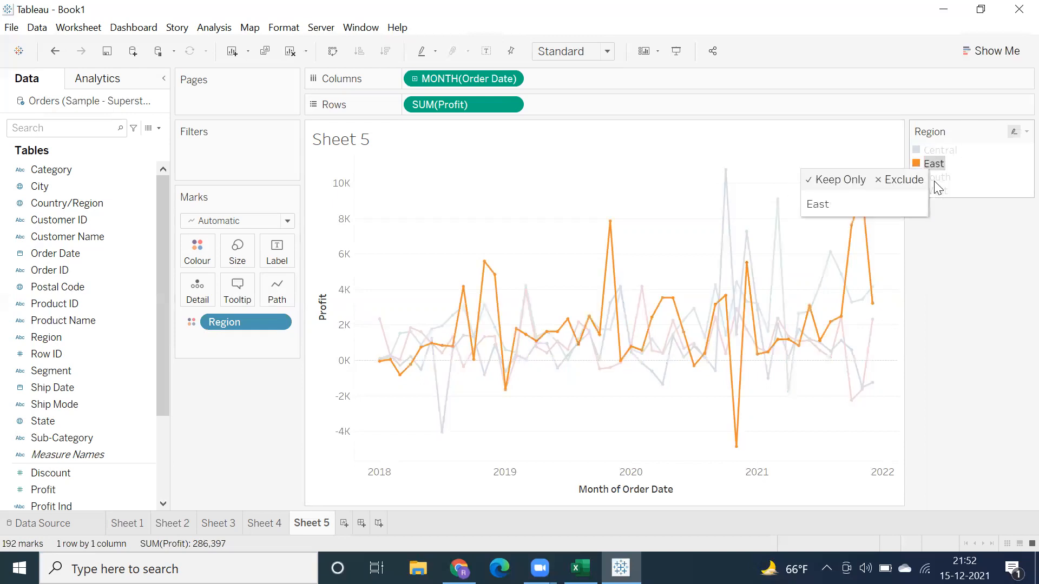
{"action": "left_click", "coordinate": [934, 180]}
{"action": "left_click", "coordinate": [935, 190]}
{"action": "left_click", "coordinate": [591, 209]}
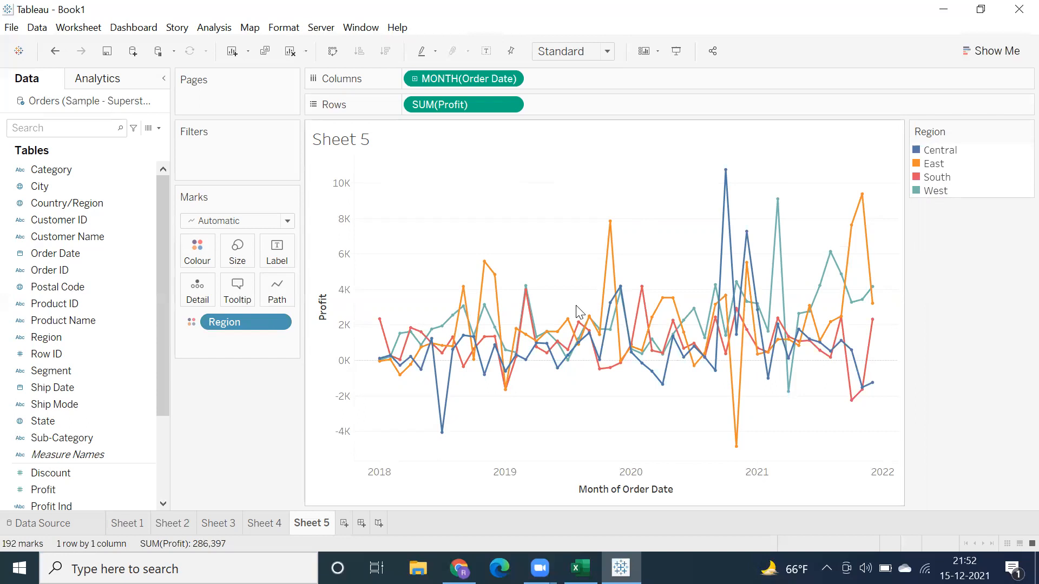
Step: Try the Area and Bar mark types on the regional Profit chart, and set the mark type to Line
{"action": "left_click", "coordinate": [218, 221]}
{"action": "left_click", "coordinate": [208, 279]}
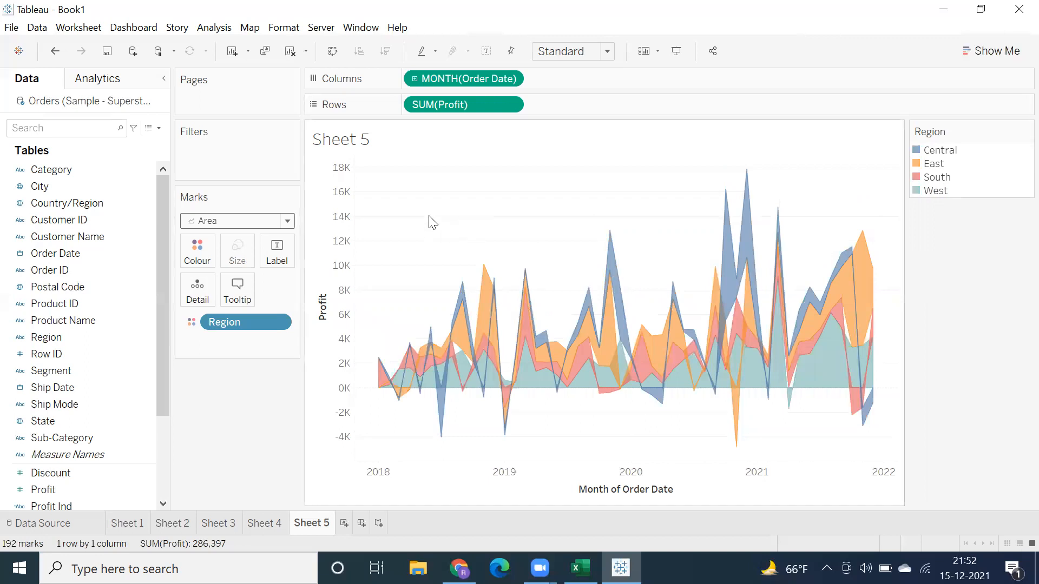
{"action": "left_click_drag", "start_coordinate": [389, 216], "coordinate": [860, 430]}
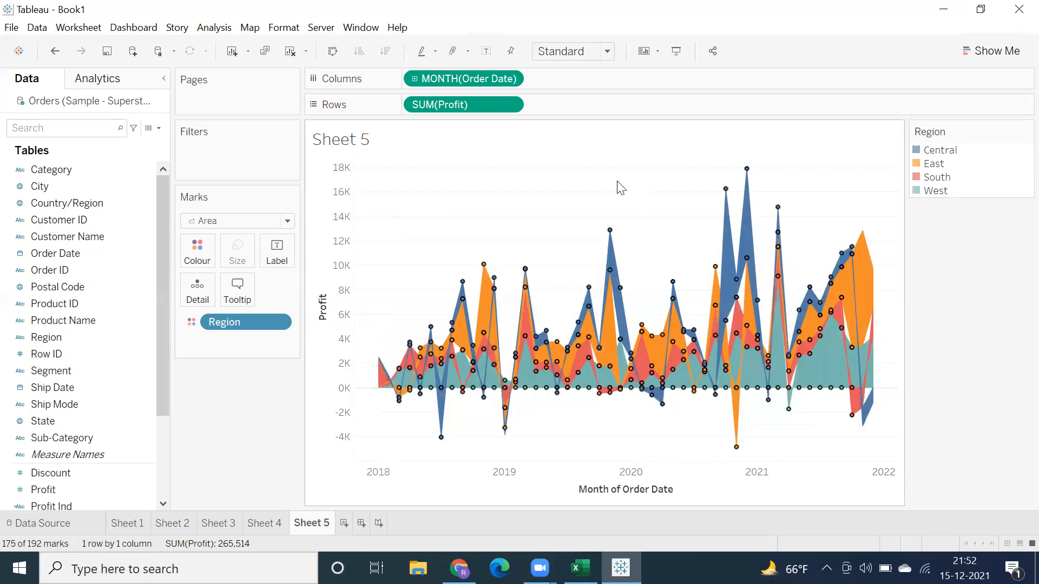
{"action": "left_click", "coordinate": [620, 187]}
{"action": "left_click", "coordinate": [243, 223]}
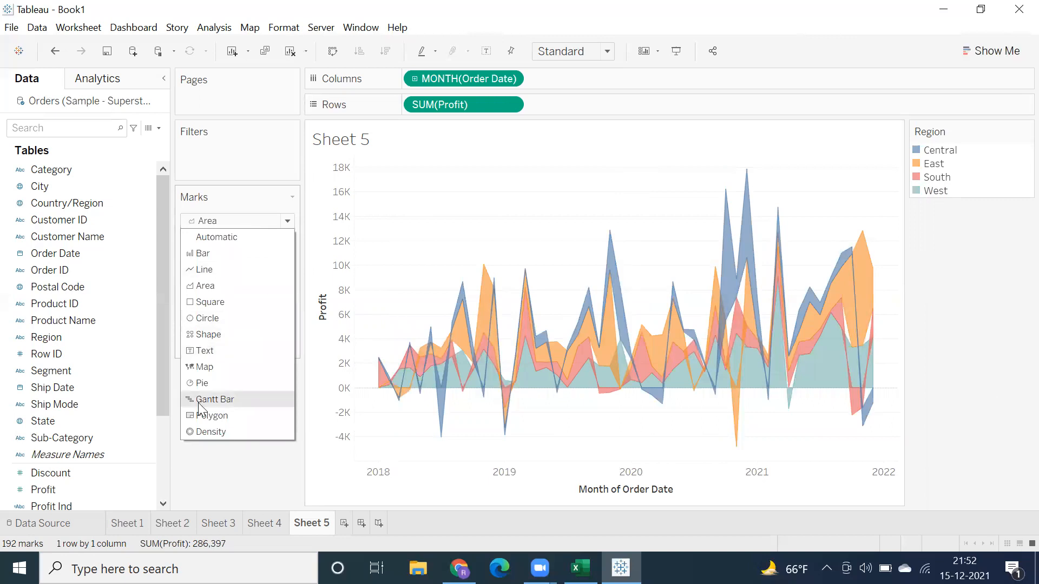
{"action": "left_click", "coordinate": [211, 253]}
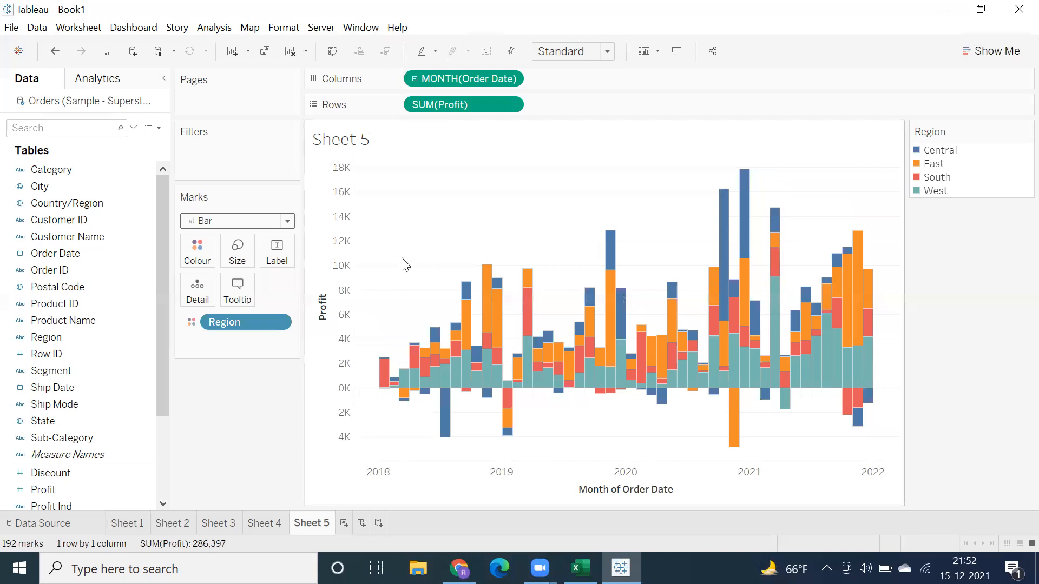
{"action": "left_click", "coordinate": [232, 225]}
{"action": "left_click", "coordinate": [220, 274]}
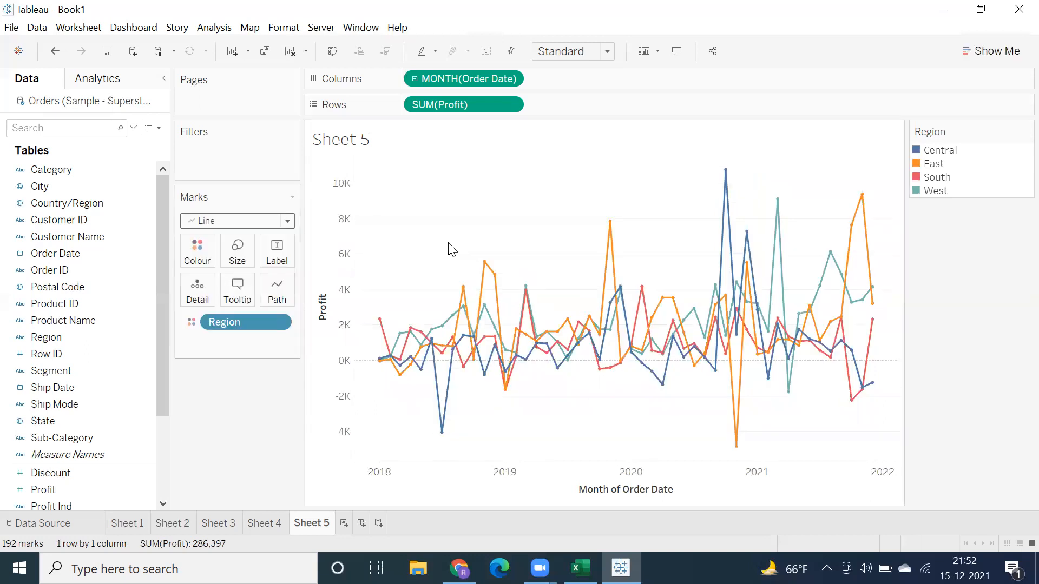
Step: On a new worksheet, list Sales by Product Name and convert the table to packed bubbles with Show Me
{"action": "left_click", "coordinate": [262, 523]}
{"action": "left_click", "coordinate": [210, 527]}
{"action": "left_click", "coordinate": [343, 523]}
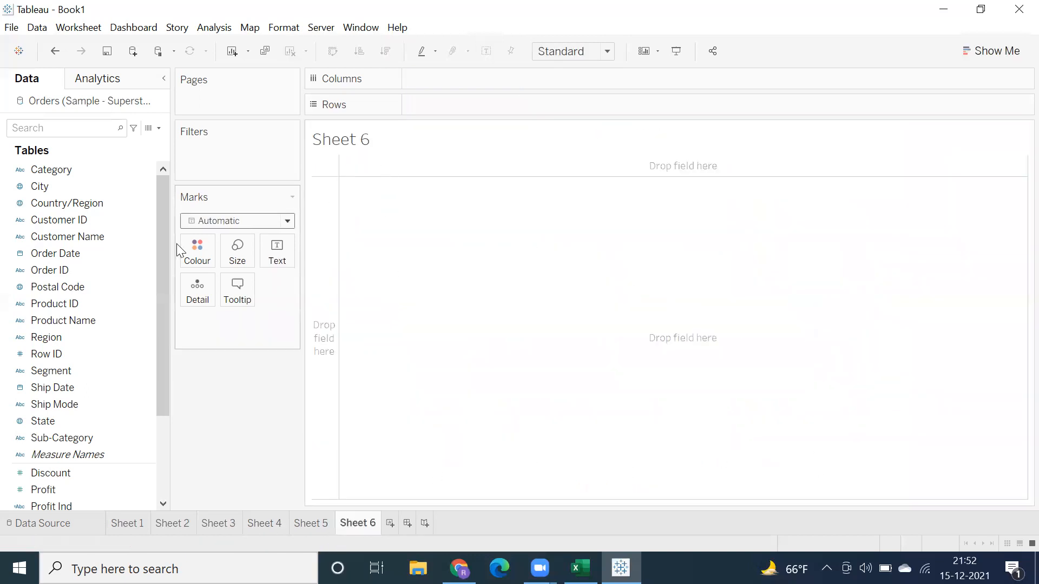
{"action": "left_click", "coordinate": [145, 255]}
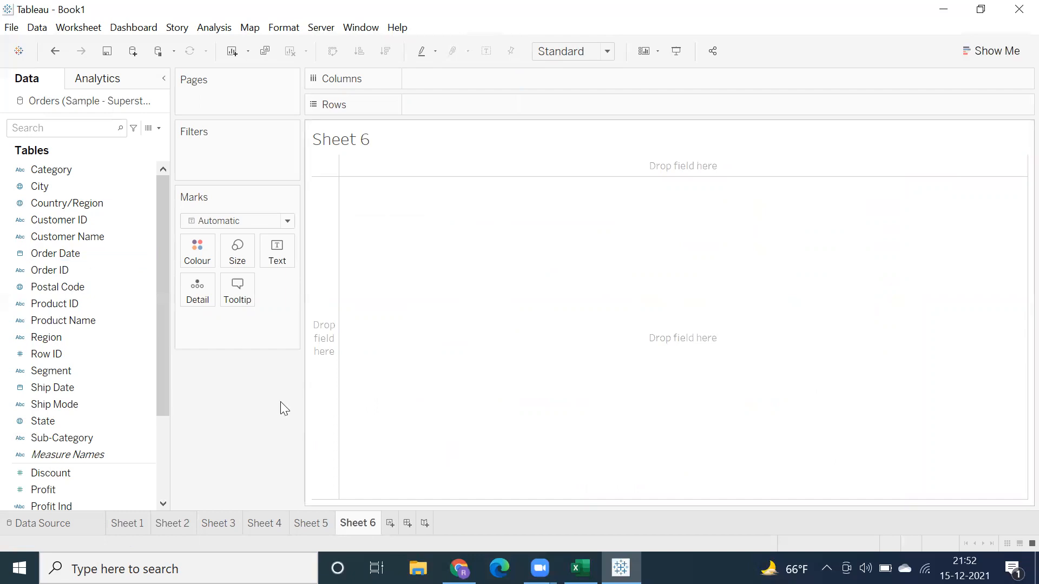
{"action": "double_click", "coordinate": [47, 320]}
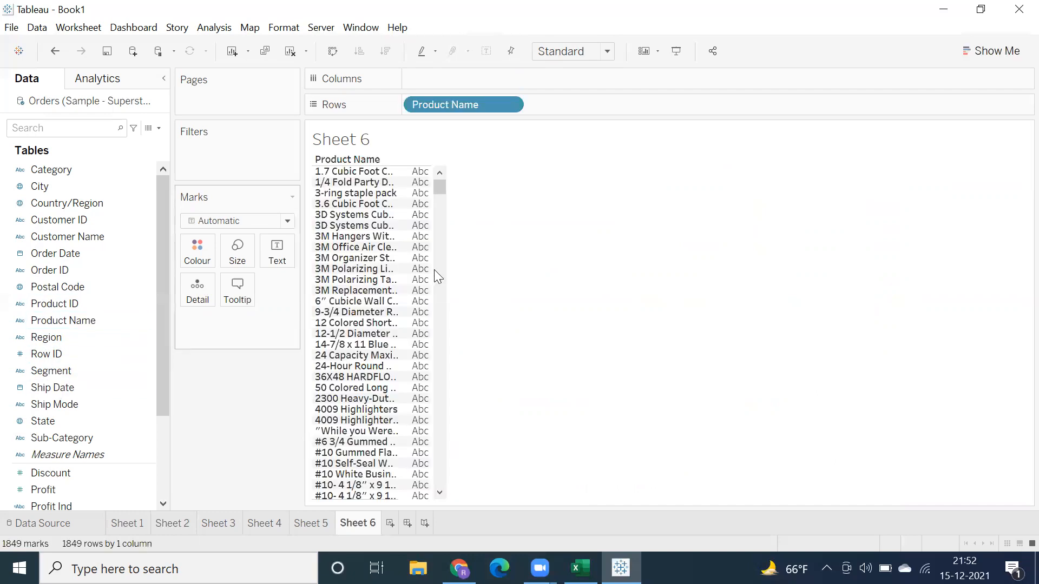
{"action": "scroll", "coordinate": [71, 449], "scroll_direction": "down", "scroll_amount": 2}
{"action": "double_click", "coordinate": [59, 433]}
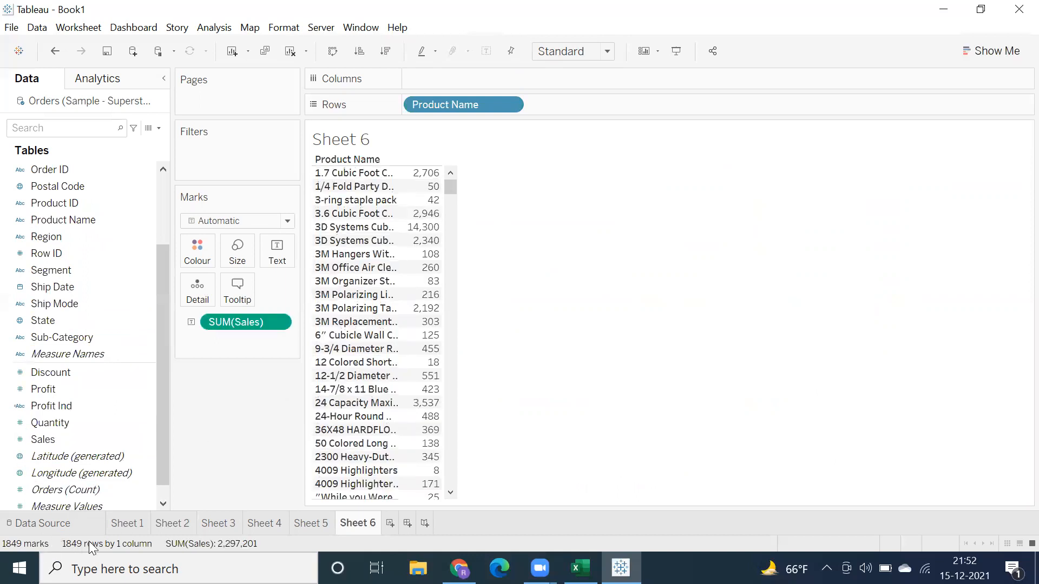
{"action": "left_click", "coordinate": [962, 50]}
{"action": "left_click", "coordinate": [998, 359]}
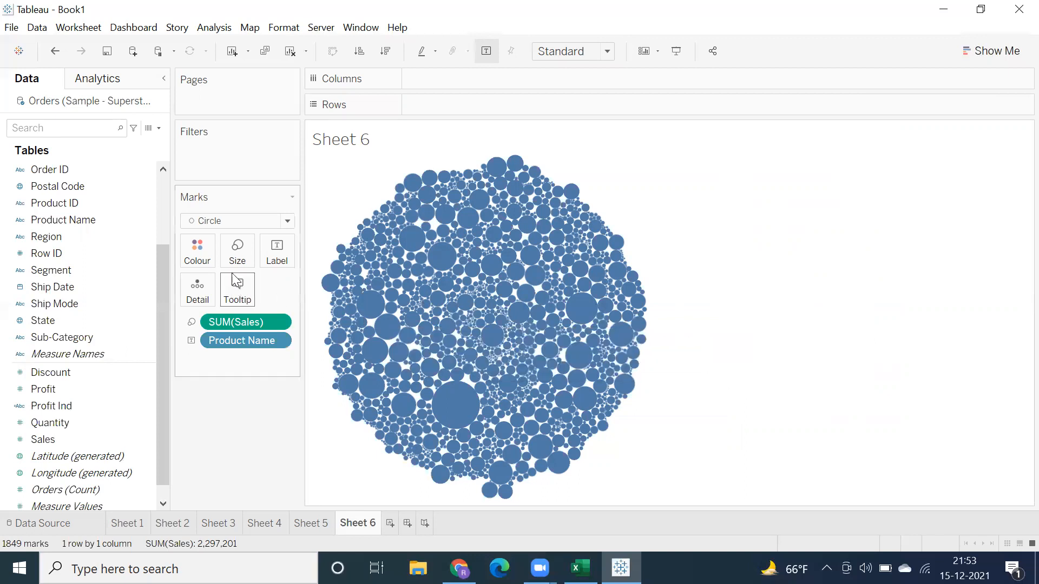
Step: Format the SUM(Sales) value in the bubble chart's tooltip as red text at size 16
{"action": "left_click", "coordinate": [236, 289]}
{"action": "left_click", "coordinate": [426, 234]}
{"action": "left_click_drag", "start_coordinate": [385, 234], "coordinate": [380, 233]}
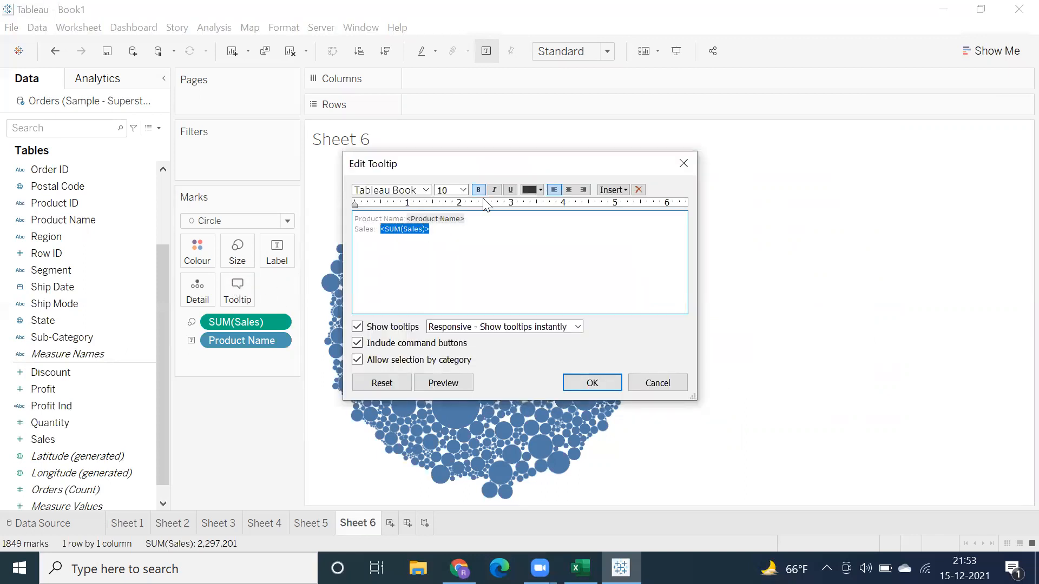
{"action": "left_click", "coordinate": [541, 190]}
{"action": "left_click", "coordinate": [531, 273]}
{"action": "left_click", "coordinate": [463, 190]}
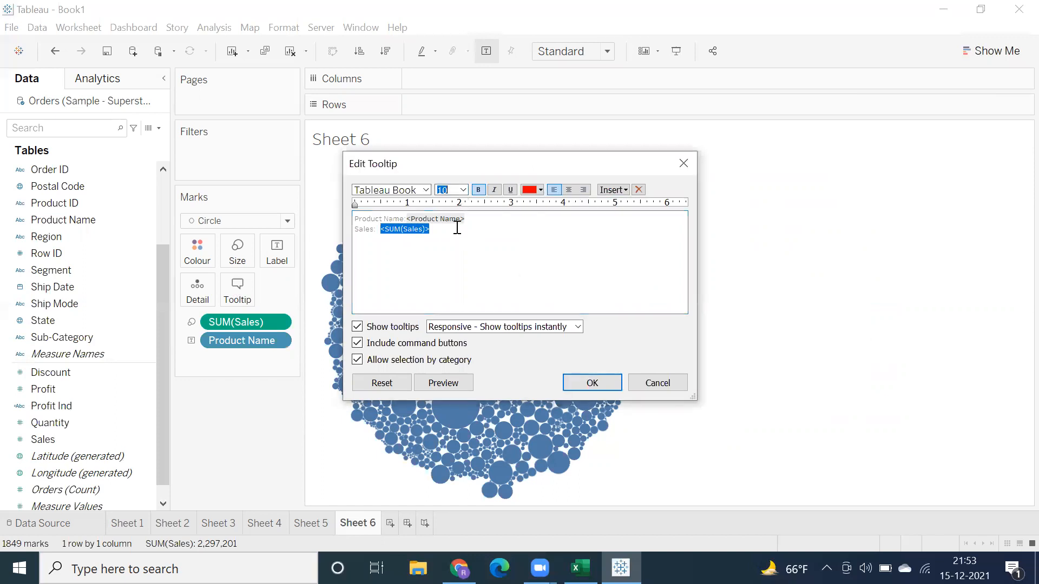
{"action": "left_click", "coordinate": [464, 189]}
{"action": "left_click", "coordinate": [452, 274]}
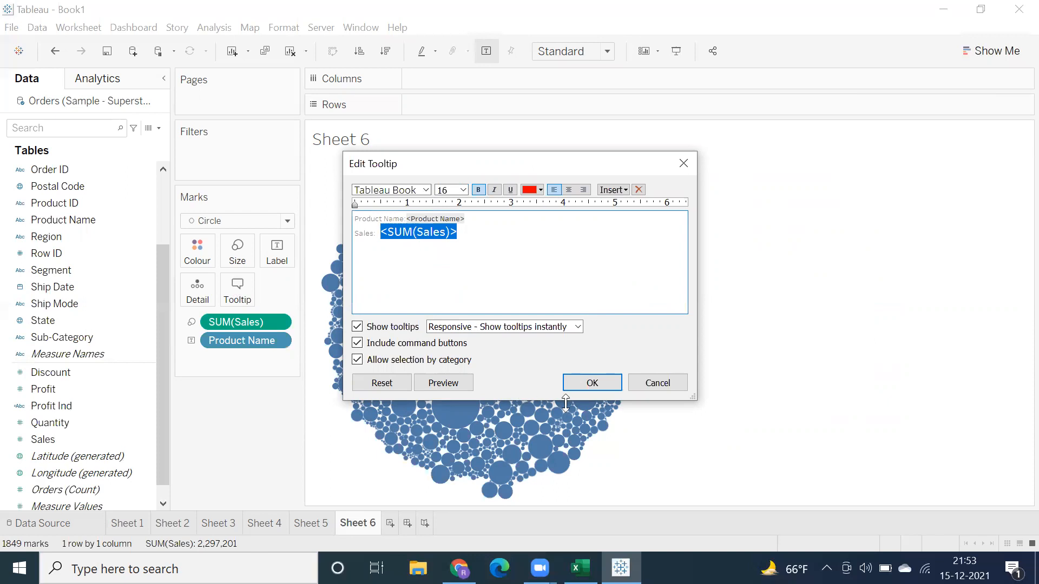
{"action": "left_click", "coordinate": [591, 386]}
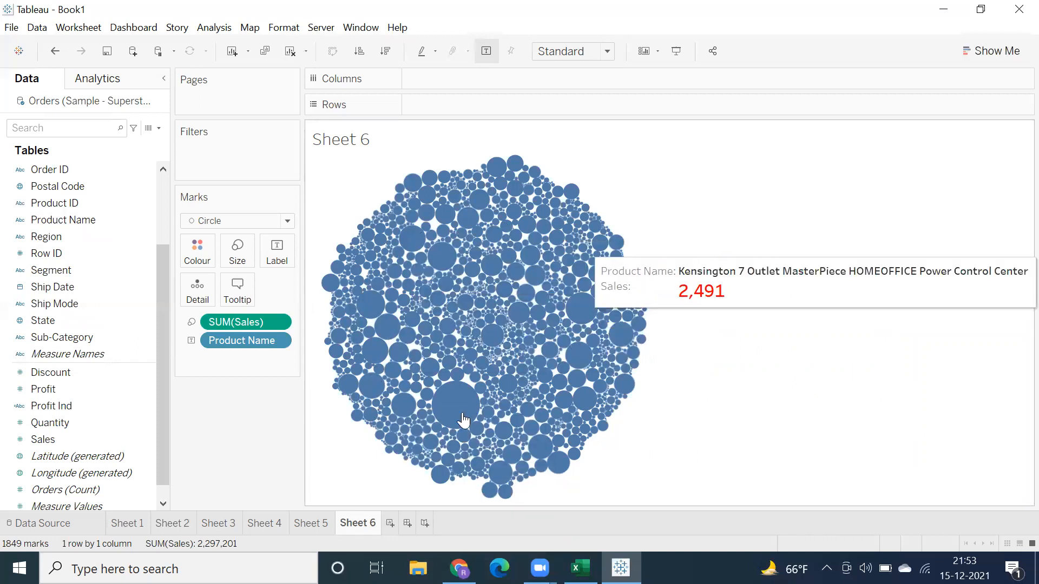
Step: Keep only a selected area of bubbles, narrow it once more to a smaller selection, and remove the Product Name filter
{"action": "left_click_drag", "start_coordinate": [412, 229], "coordinate": [600, 380]}
{"action": "left_click", "coordinate": [693, 179]}
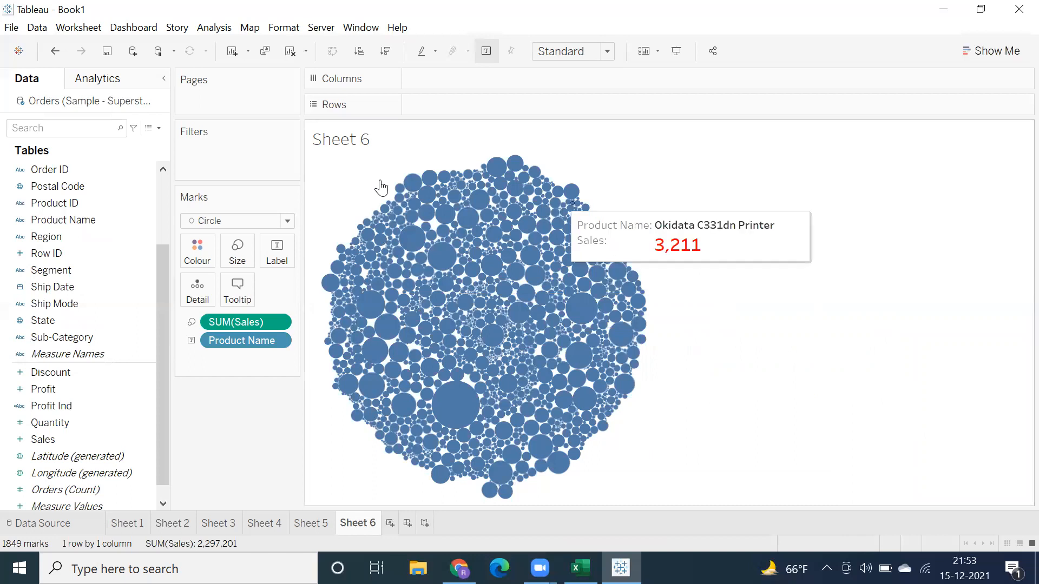
{"action": "left_click_drag", "start_coordinate": [381, 202], "coordinate": [532, 312]}
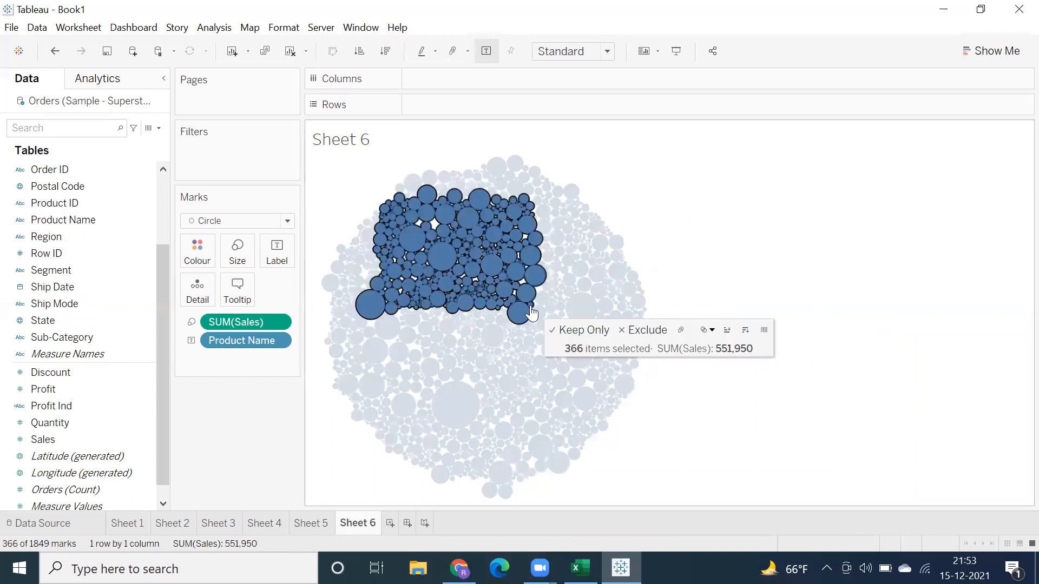
{"action": "left_click", "coordinate": [569, 331]}
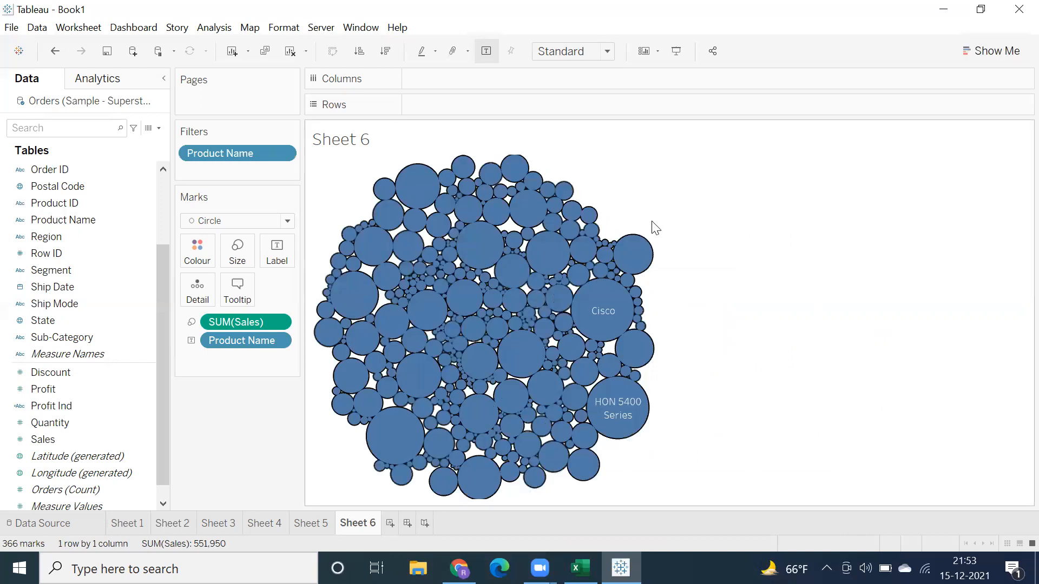
{"action": "left_click_drag", "start_coordinate": [383, 201], "coordinate": [565, 335]}
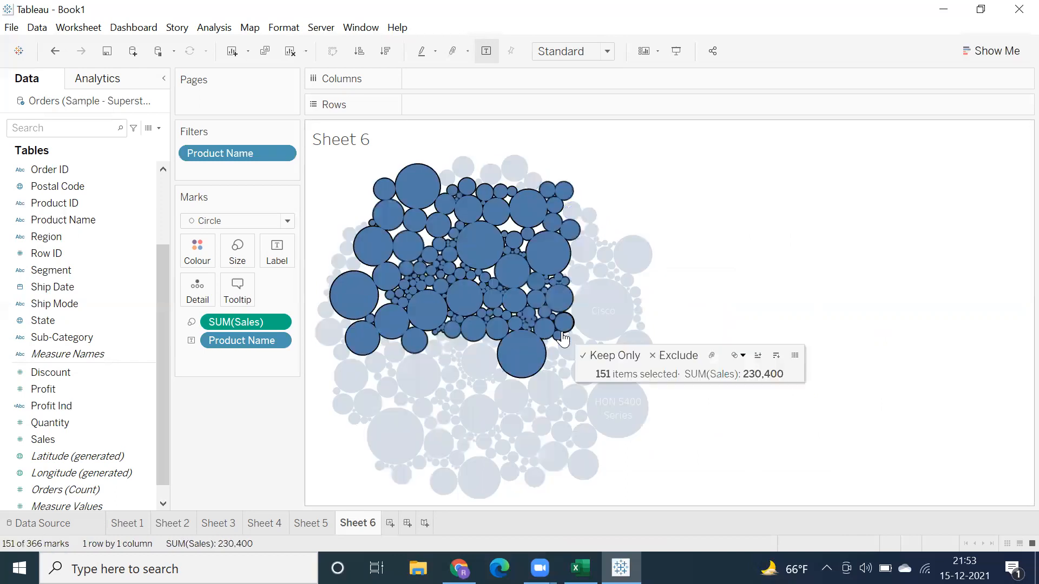
{"action": "left_click", "coordinate": [604, 359]}
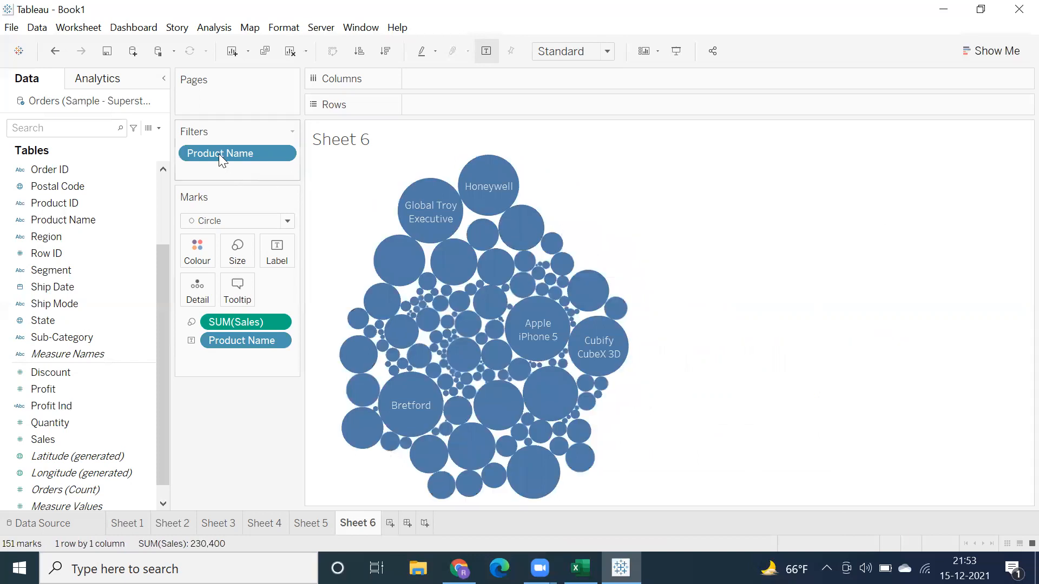
{"action": "left_click_drag", "start_coordinate": [227, 250], "coordinate": [223, 397]}
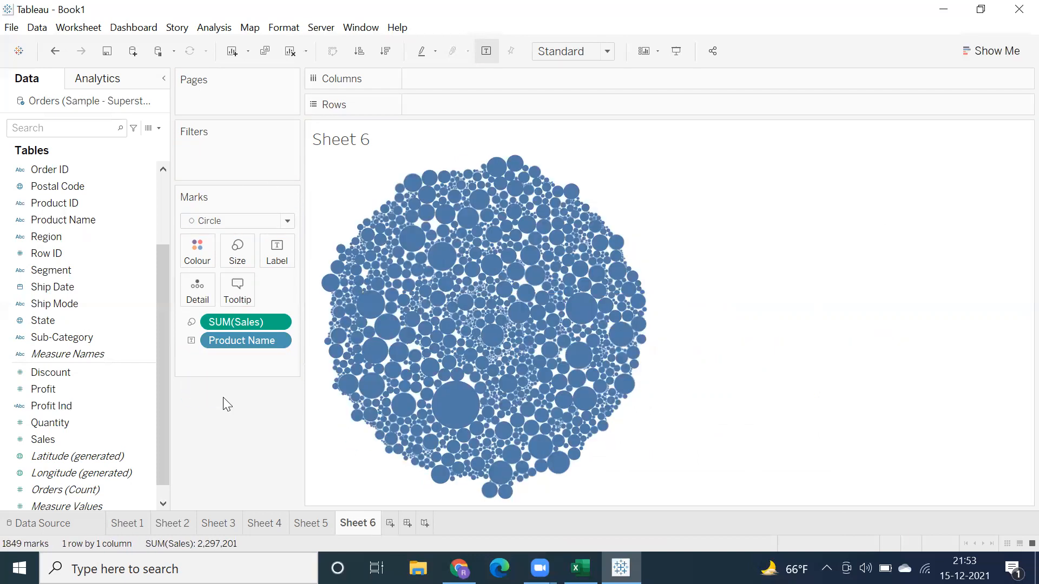
Step: On a new worksheet, enter Sub-Category directly on Rows and Region directly on Columns
{"action": "left_click", "coordinate": [389, 523]}
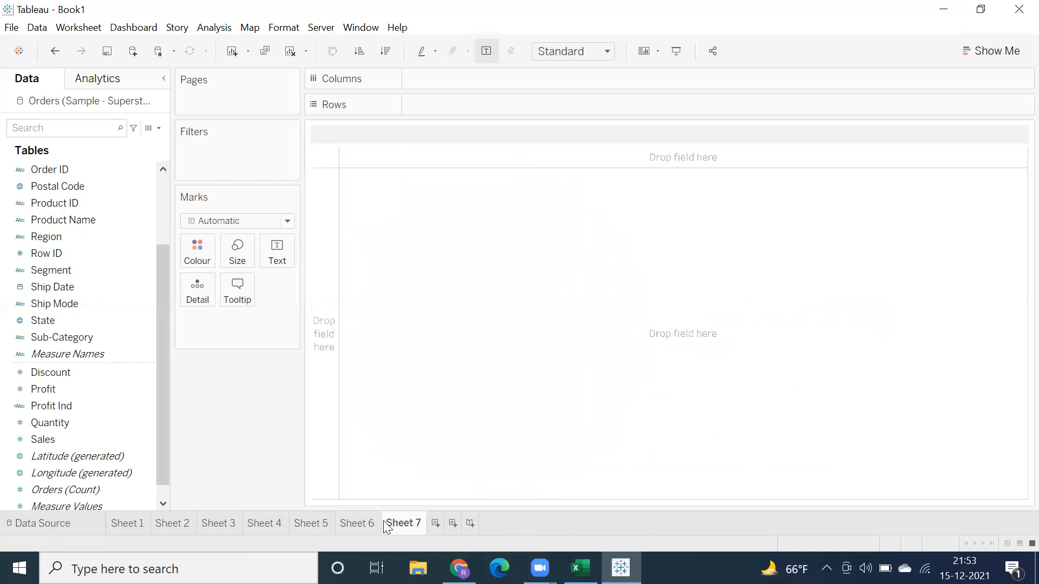
{"action": "double_click", "coordinate": [433, 102]}
{"action": "type", "text": "sub"}
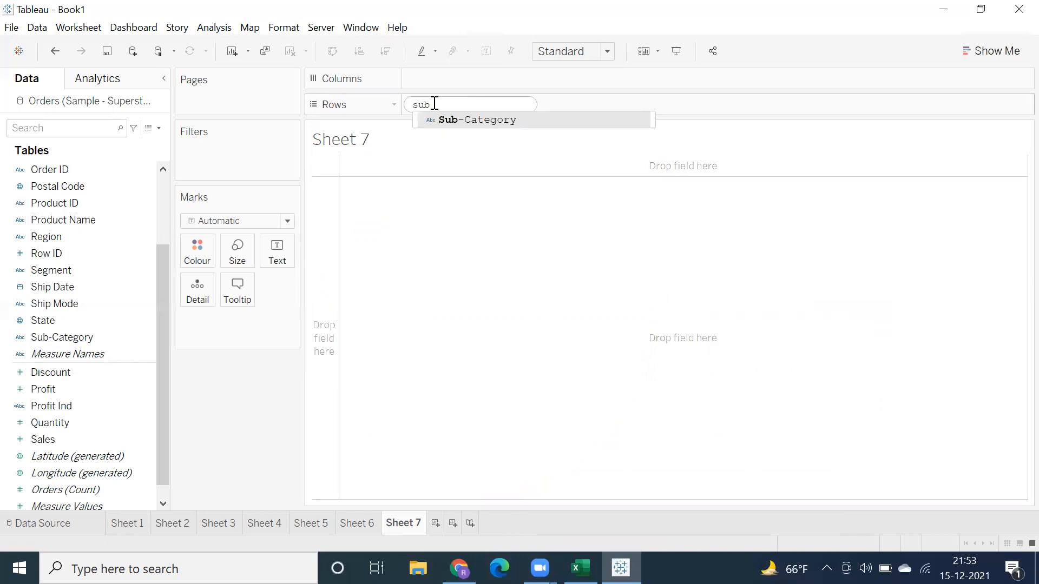
{"action": "key", "text": "Return"}
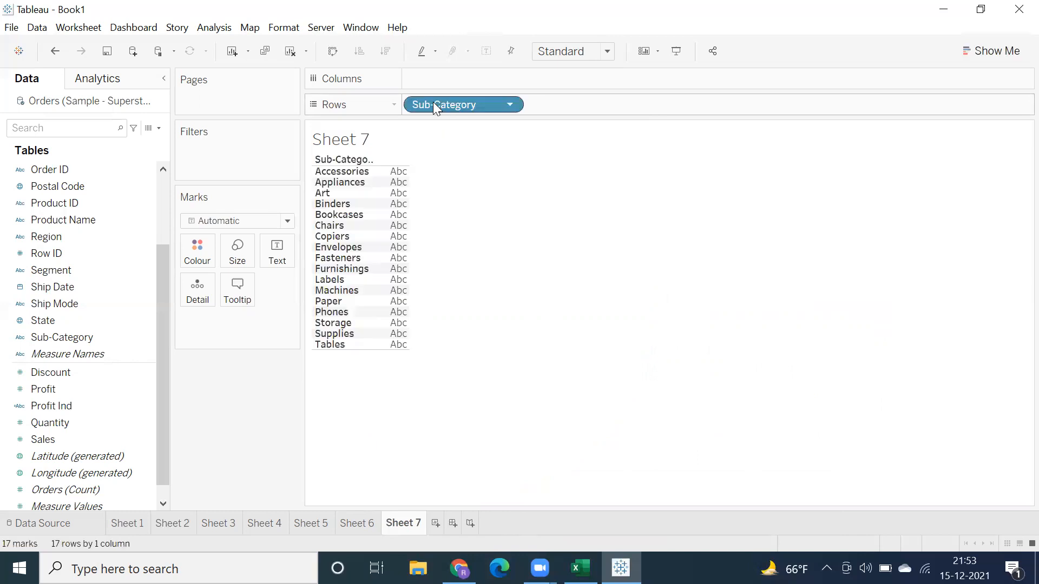
{"action": "double_click", "coordinate": [443, 78]}
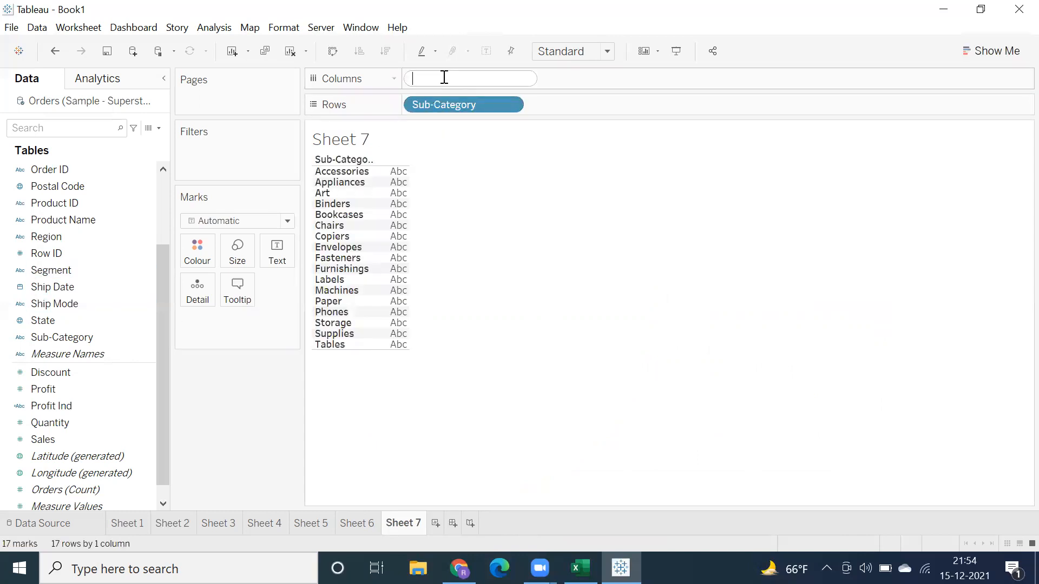
{"action": "type", "text": "regio"}
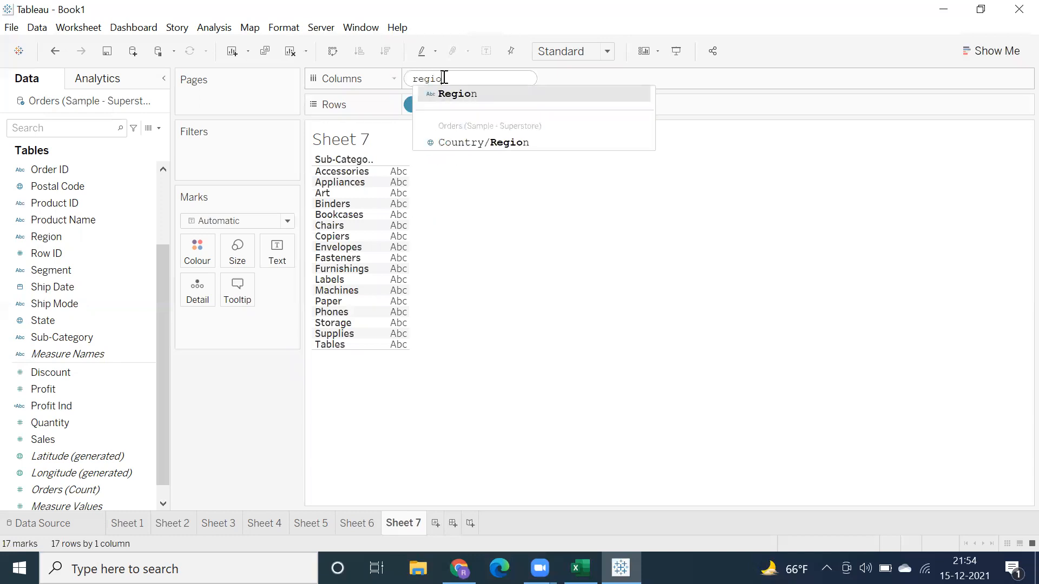
{"action": "key", "text": "Return"}
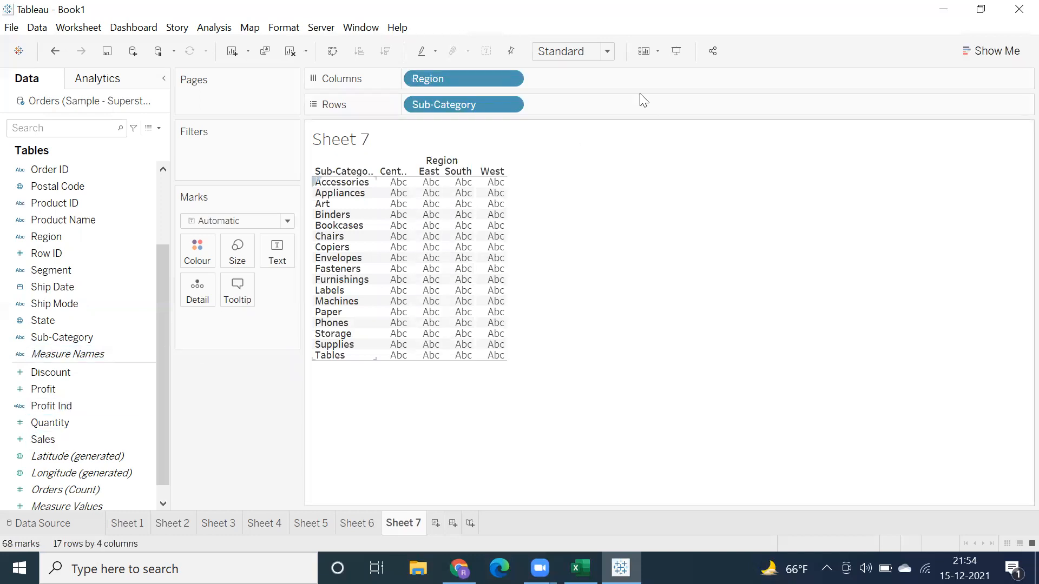
Step: Add Sales to Columns after Region to chart sub-category sales bars for each region
{"action": "double_click", "coordinate": [555, 80]}
{"action": "type", "text": "sal"}
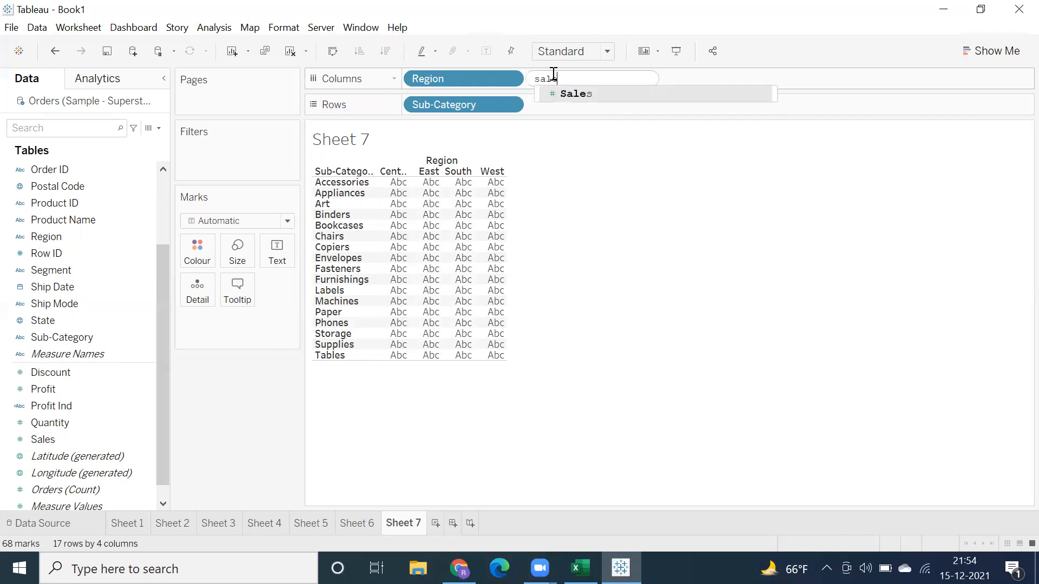
{"action": "key", "text": "Return"}
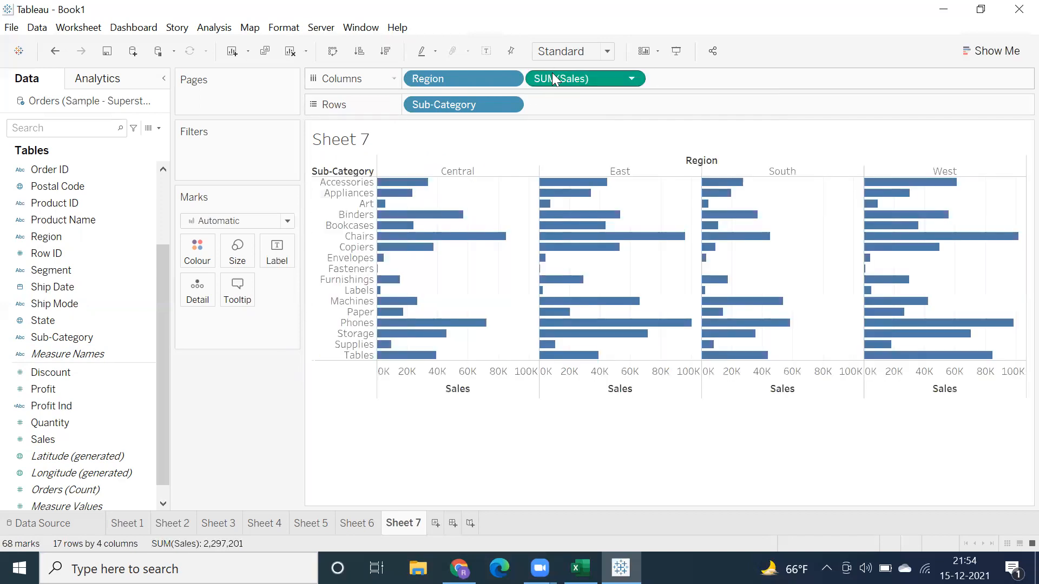
Step: Fit the sub-category sales chart to Entire View and colour its bars by Region
{"action": "left_click", "coordinate": [594, 57]}
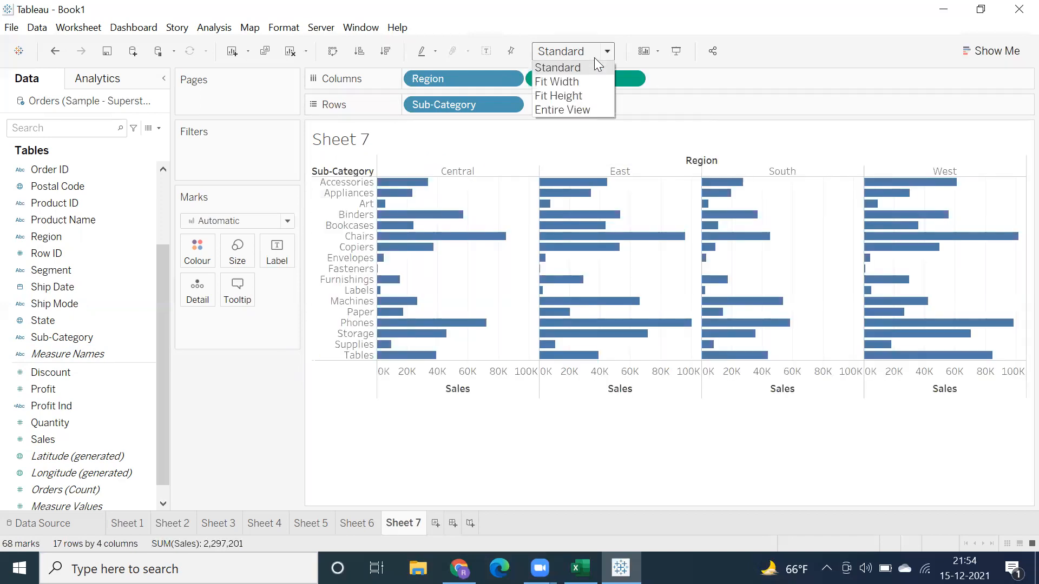
{"action": "left_click", "coordinate": [564, 111]}
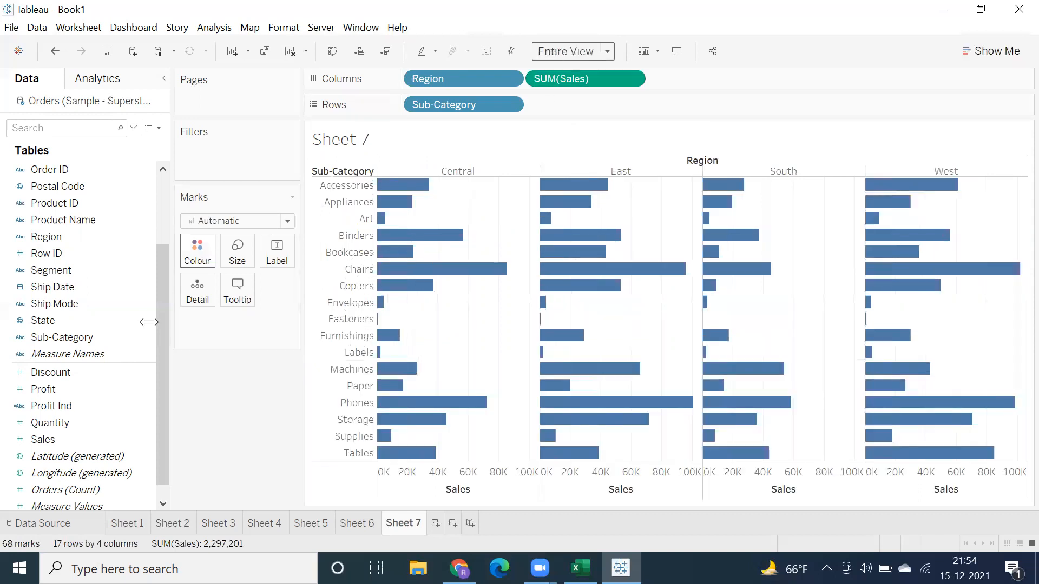
{"action": "left_click_drag", "start_coordinate": [43, 234], "coordinate": [195, 249]}
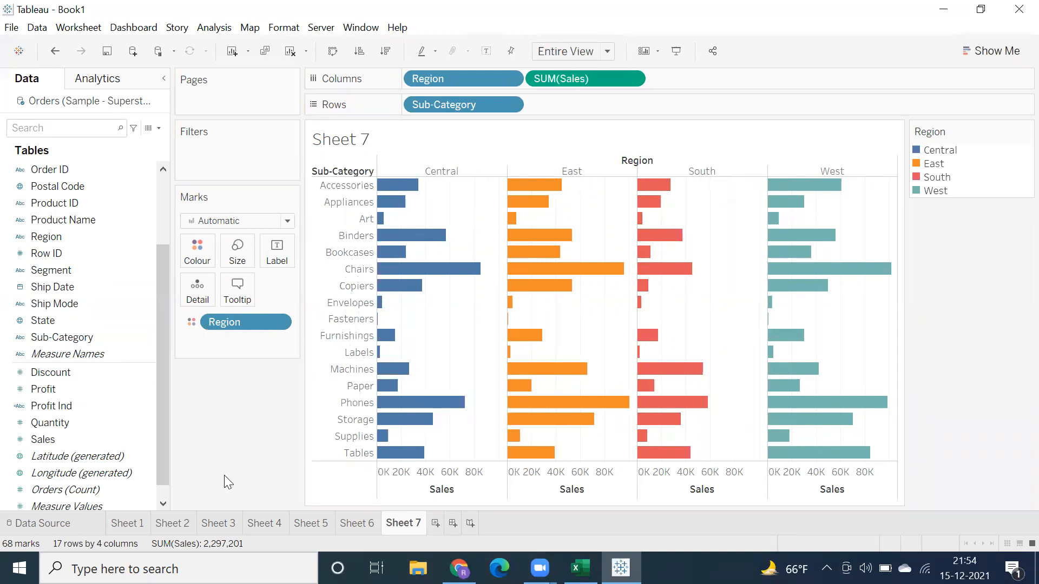
Step: Create a new dashboard and set its size to Automatic
{"action": "left_click", "coordinate": [123, 524]}
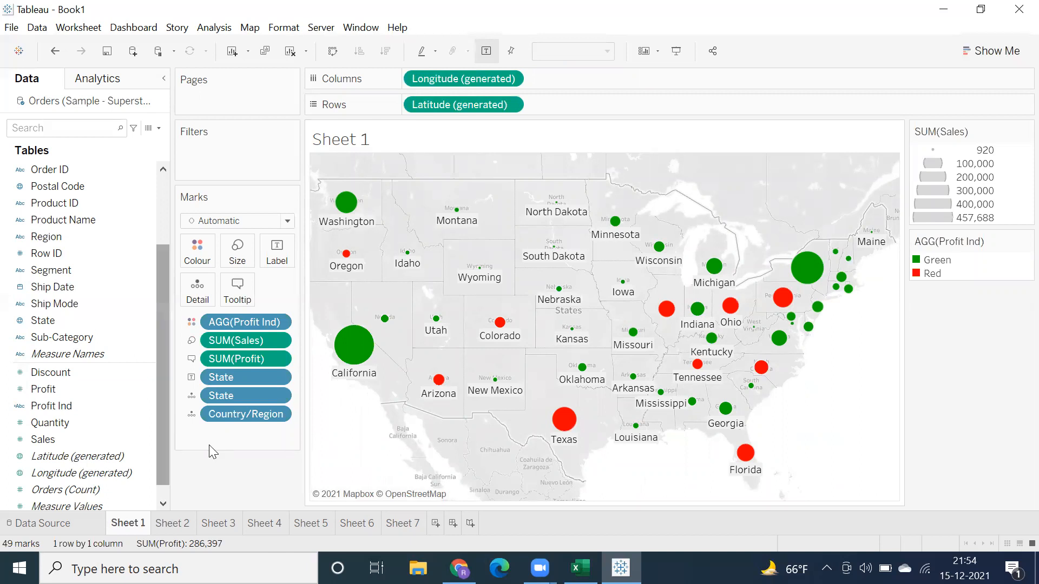
{"action": "left_click", "coordinate": [454, 523]}
{"action": "left_click", "coordinate": [142, 182]}
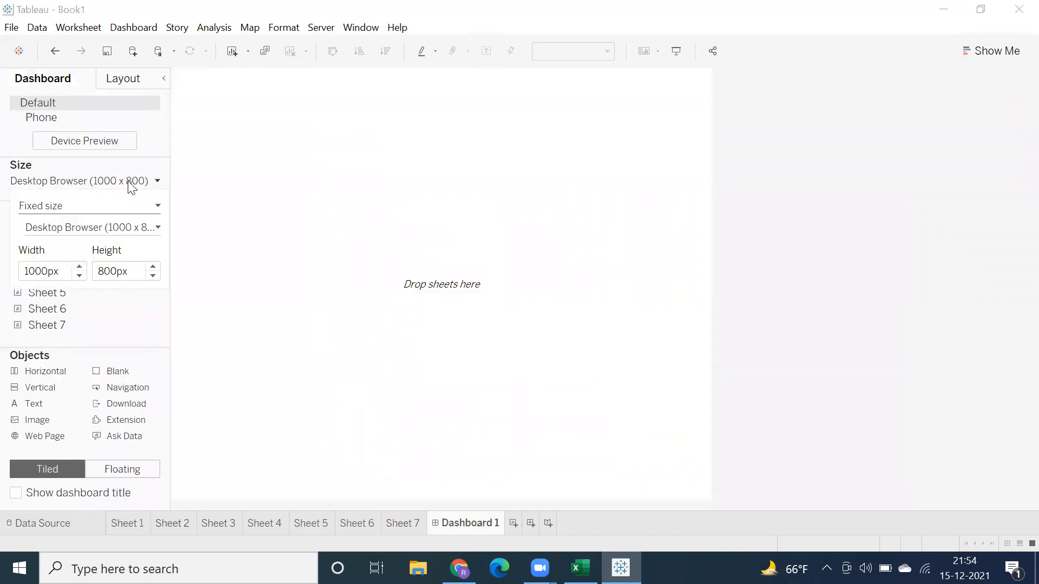
{"action": "left_click", "coordinate": [119, 207]}
{"action": "left_click", "coordinate": [107, 231]}
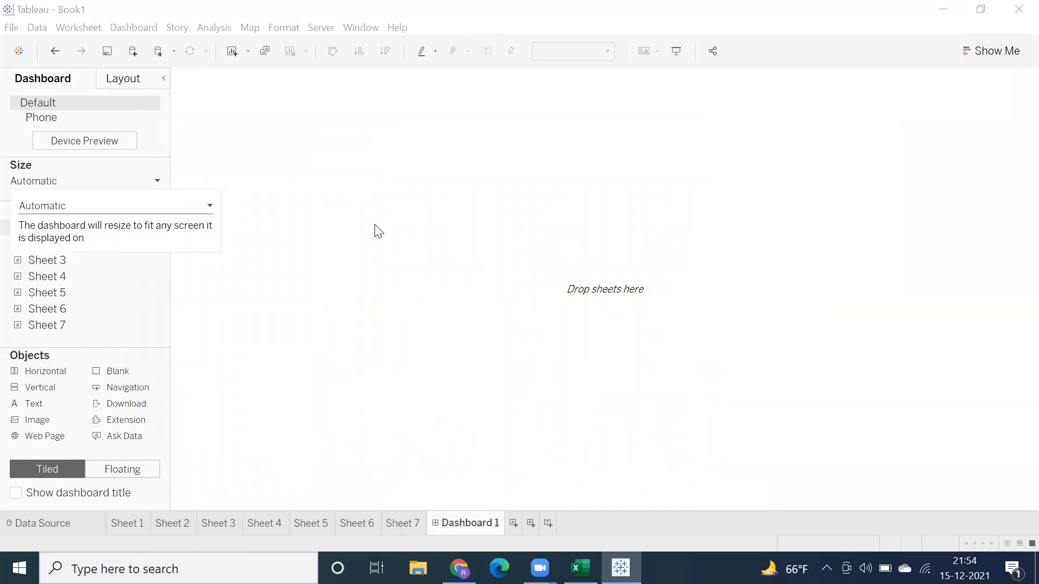
{"action": "left_click", "coordinate": [350, 206]}
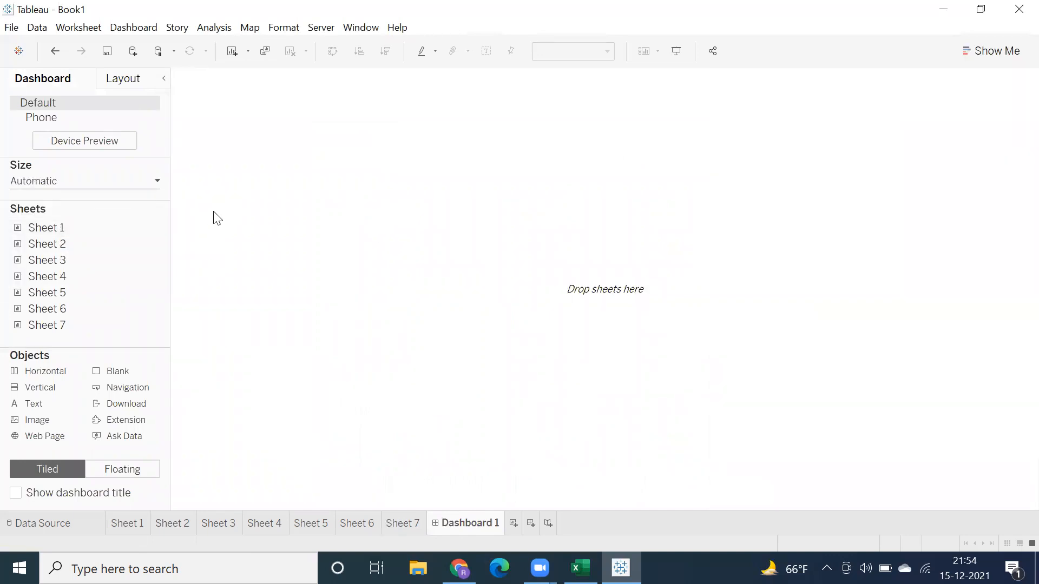
Step: Place a worksheet on the empty dashboard canvas
{"action": "left_click_drag", "start_coordinate": [107, 241], "coordinate": [468, 349]}
{"action": "mouse_move", "coordinate": [469, 518]}
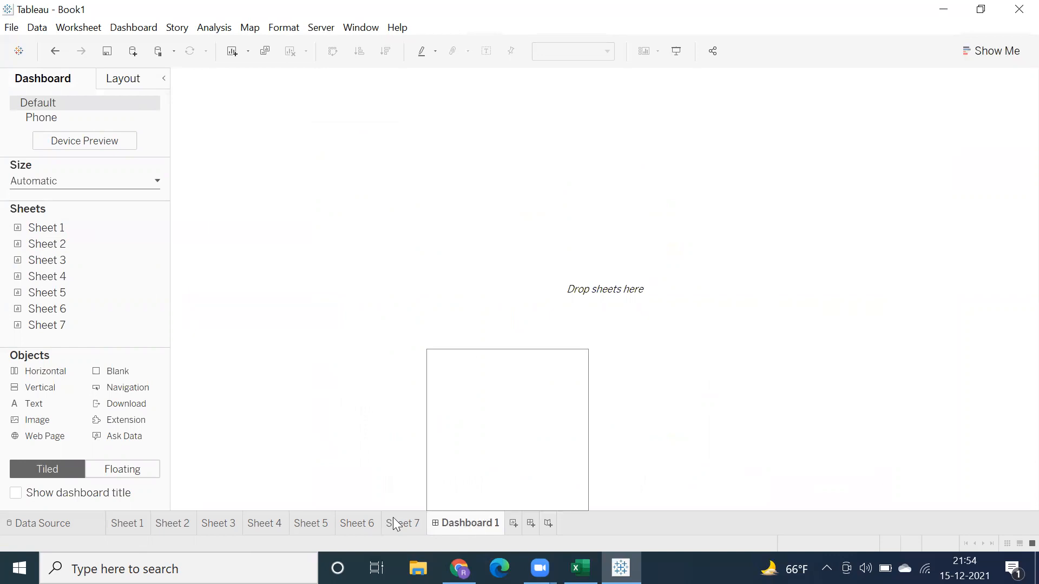
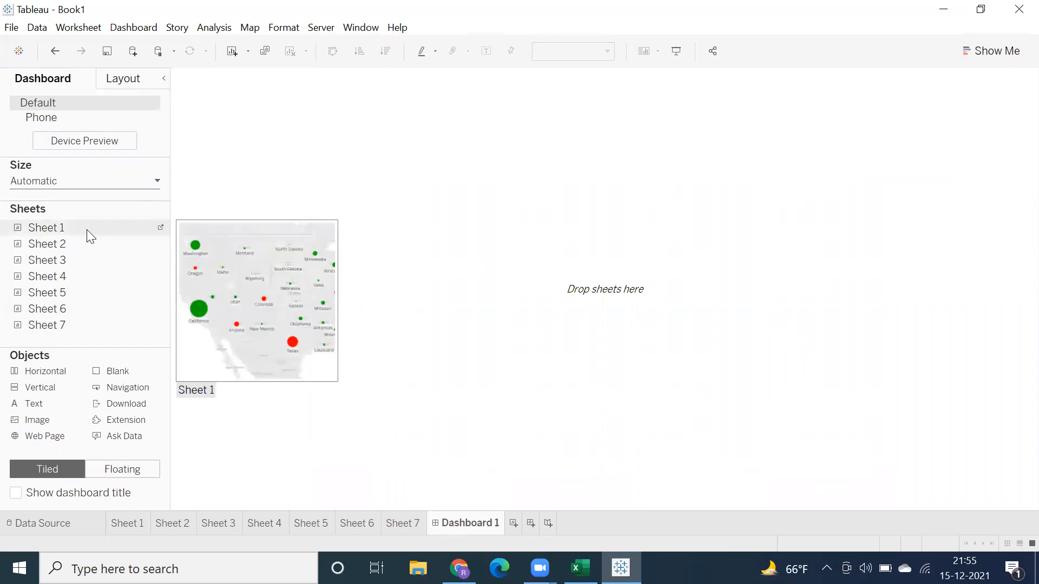
Step: Place the Sheet 1 map on the dashboard and remove its Sales and Profit Ind legends
{"action": "left_click_drag", "start_coordinate": [86, 230], "coordinate": [225, 170]}
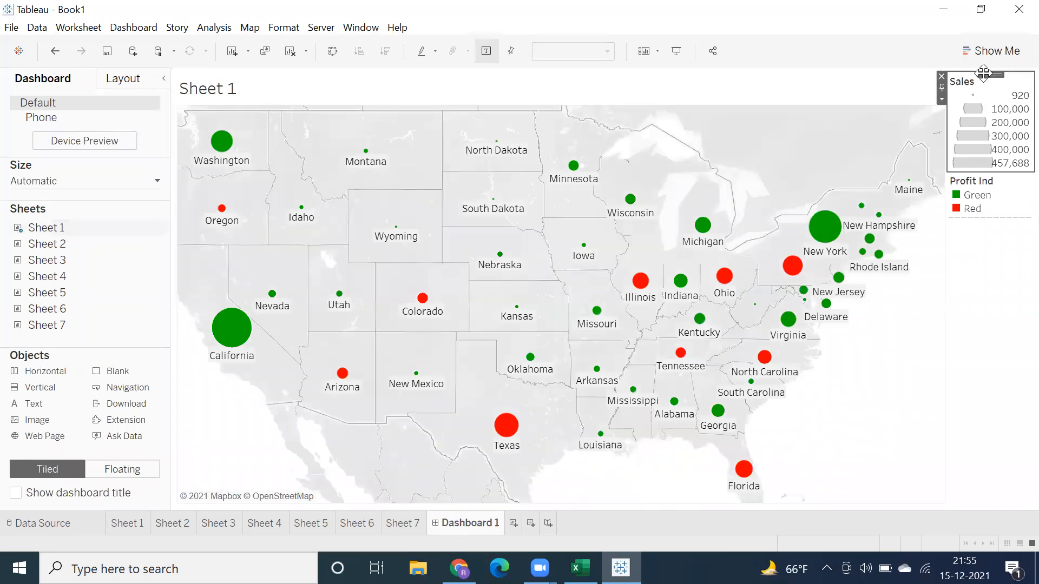
{"action": "left_click", "coordinate": [983, 85]}
{"action": "key", "text": "Delete"}
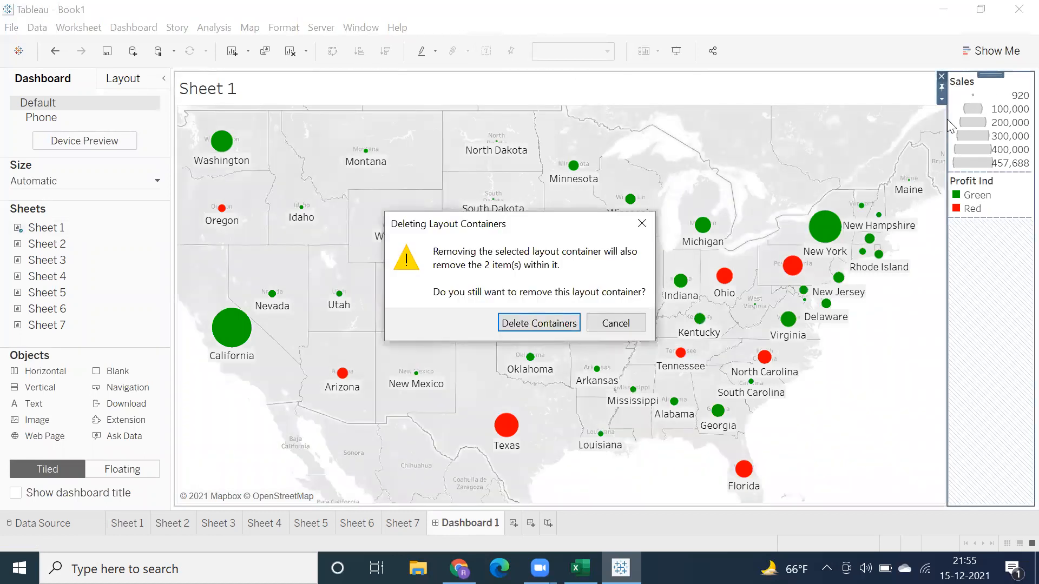
{"action": "left_click", "coordinate": [605, 325]}
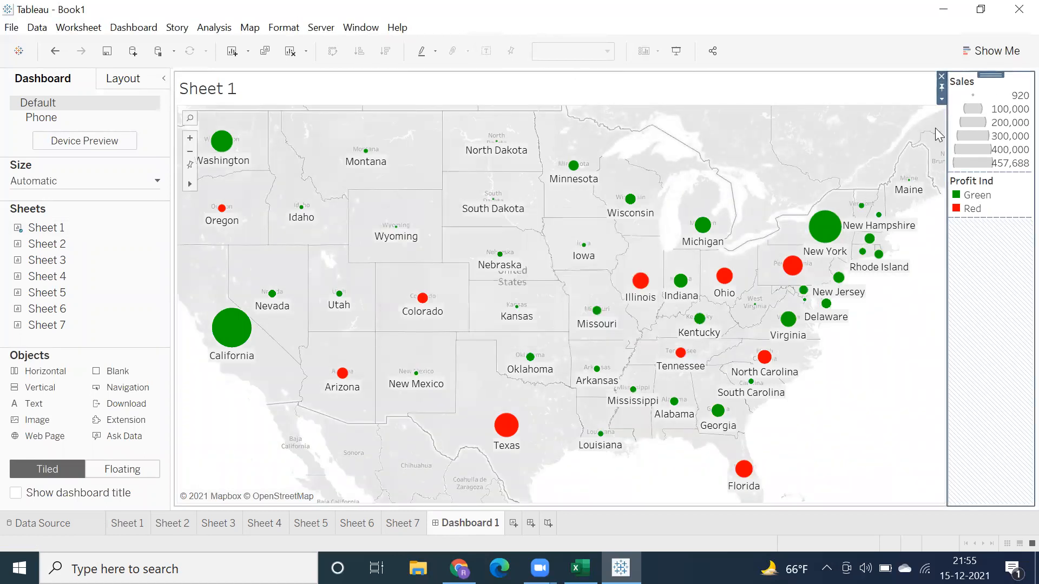
{"action": "left_click", "coordinate": [1000, 105]}
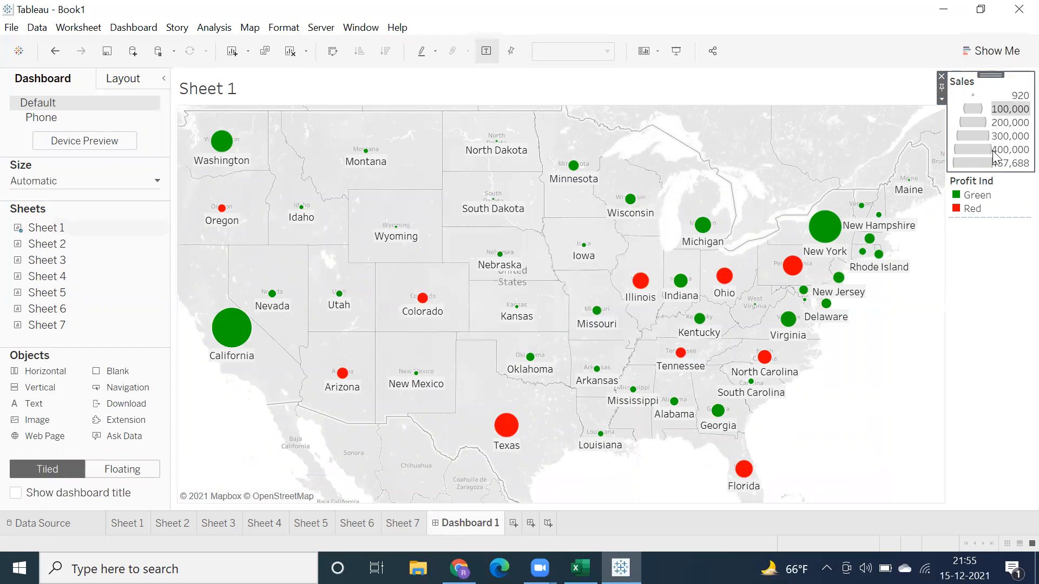
{"action": "left_click", "coordinate": [942, 77]}
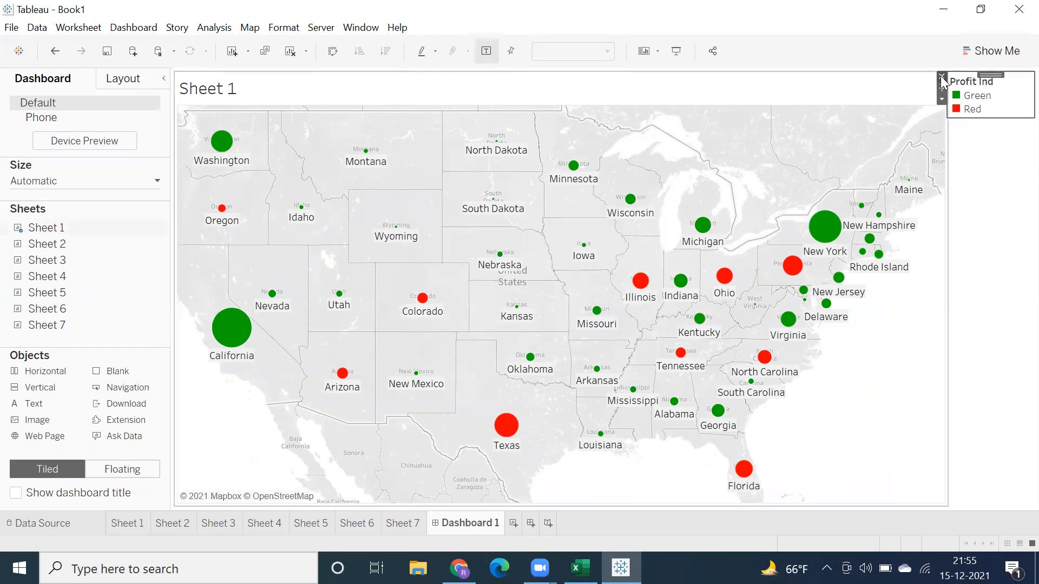
{"action": "left_click", "coordinate": [942, 77]}
Step: Add the Sheet 3 profit bars beside the map and the Sheet 4 circle chart beside those bars
{"action": "mouse_move", "coordinate": [62, 250]}
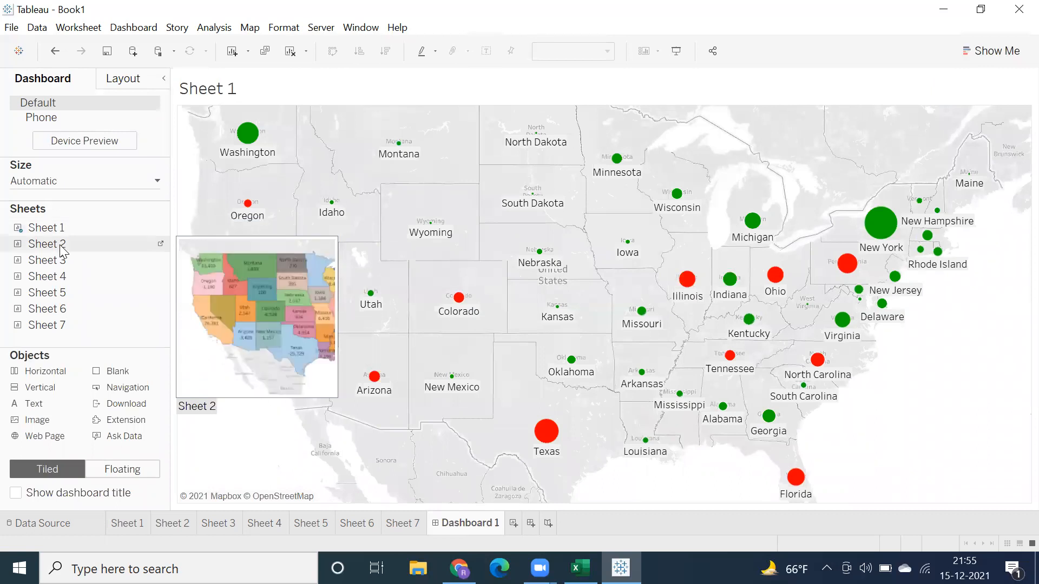
{"action": "left_click_drag", "start_coordinate": [228, 258], "coordinate": [827, 193]}
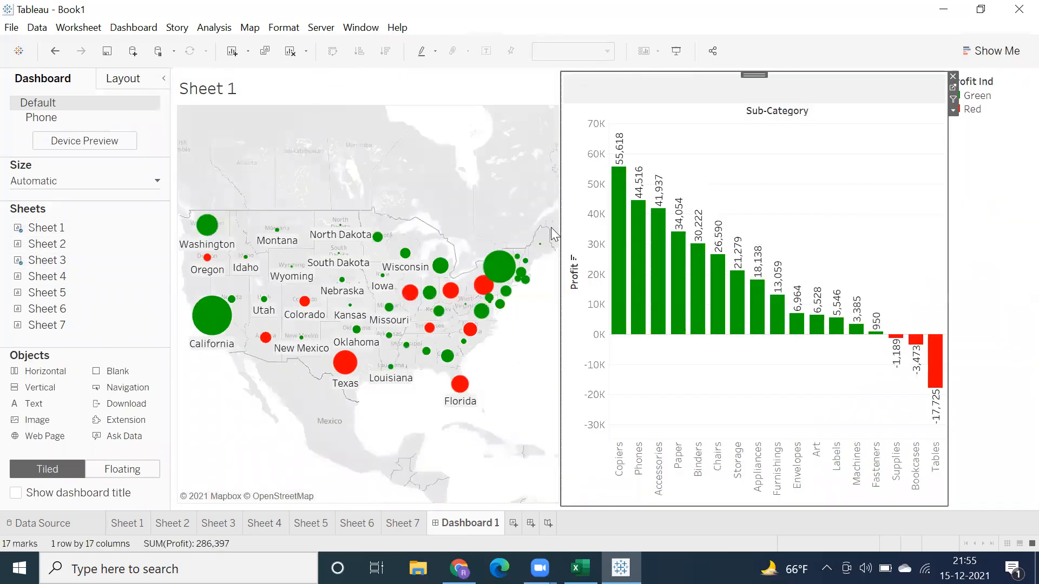
{"action": "mouse_move", "coordinate": [46, 285]}
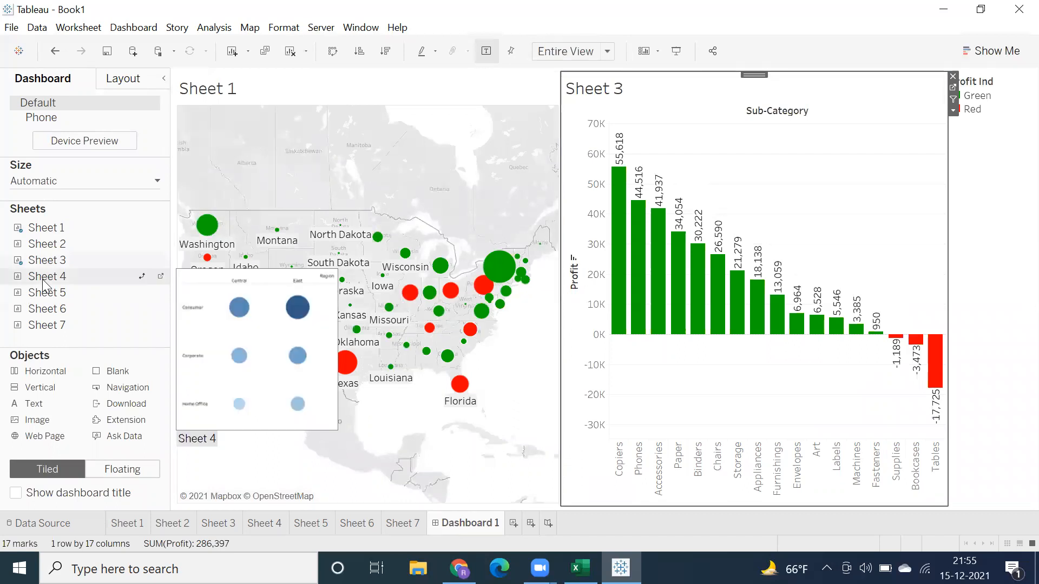
{"action": "left_click_drag", "start_coordinate": [826, 350], "coordinate": [909, 102]}
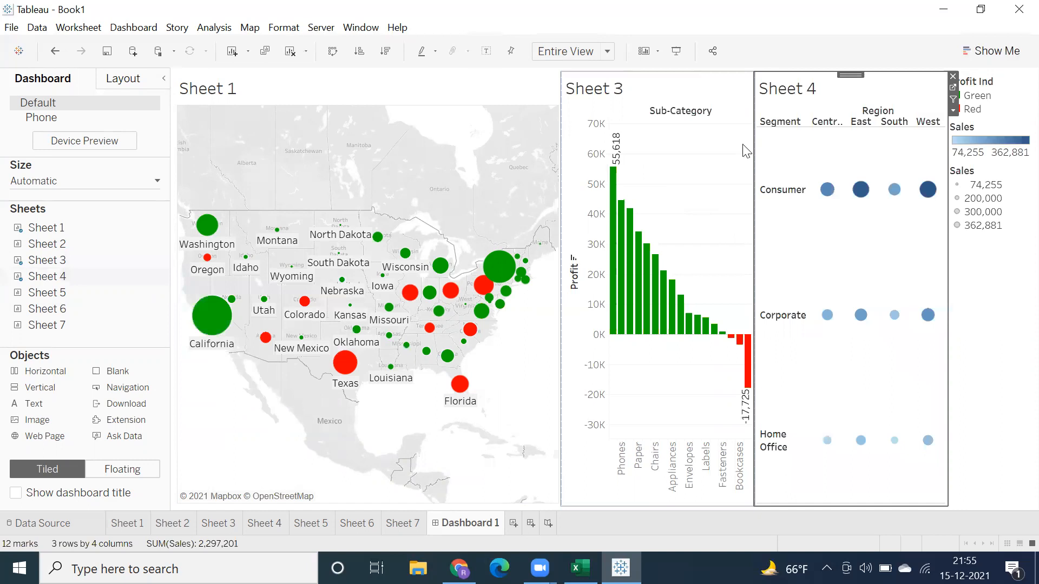
Step: Place Sheet 5 below Sheet 4, Sheet 6 below Sheet 3 and Sheet 7 below the map
{"action": "mouse_move", "coordinate": [53, 297]}
{"action": "left_click_drag", "start_coordinate": [53, 296], "coordinate": [714, 419]}
{"action": "mouse_move", "coordinate": [782, 421]}
{"action": "left_mouse_down"}
{"action": "mouse_move", "coordinate": [782, 441]}
{"action": "mouse_move", "coordinate": [733, 468]}
{"action": "mouse_move", "coordinate": [761, 470]}
{"action": "mouse_move", "coordinate": [773, 459]}
{"action": "mouse_move", "coordinate": [736, 435]}
{"action": "left_mouse_up"}
{"action": "mouse_move", "coordinate": [41, 312]}
{"action": "left_mouse_down"}
{"action": "mouse_move", "coordinate": [576, 407]}
{"action": "mouse_move", "coordinate": [631, 433]}
{"action": "left_mouse_up"}
{"action": "left_click_drag", "start_coordinate": [51, 328], "coordinate": [365, 416]}
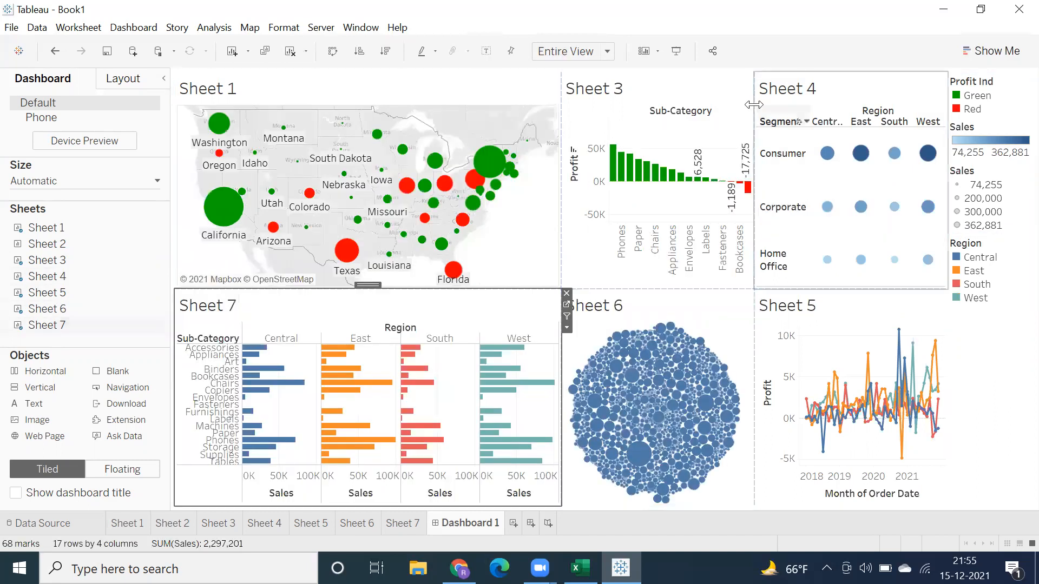
Step: Hide the titles of all six worksheets on the dashboard
{"action": "right_click", "coordinate": [789, 87]}
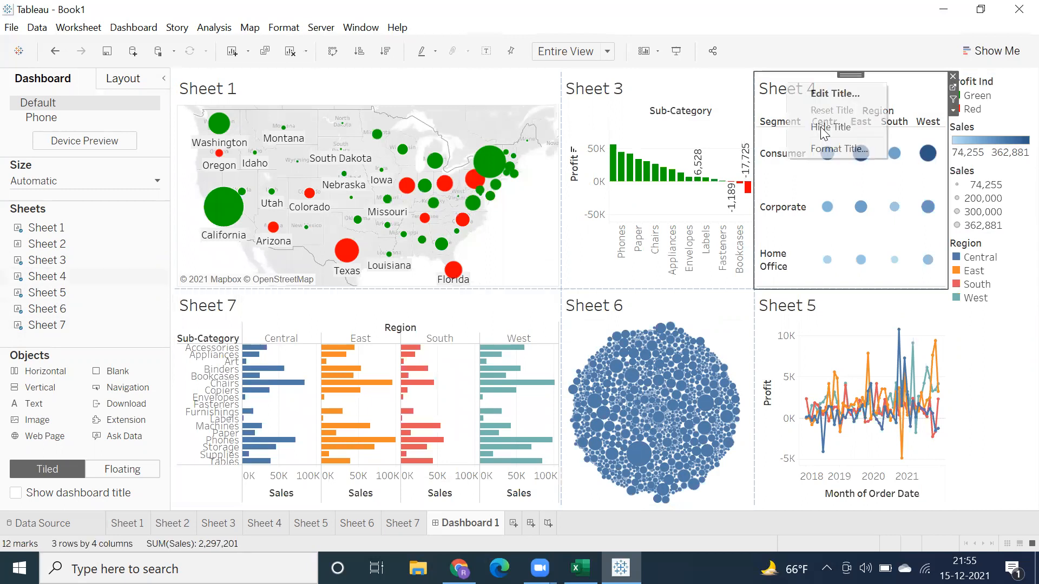
{"action": "right_click", "coordinate": [610, 97]}
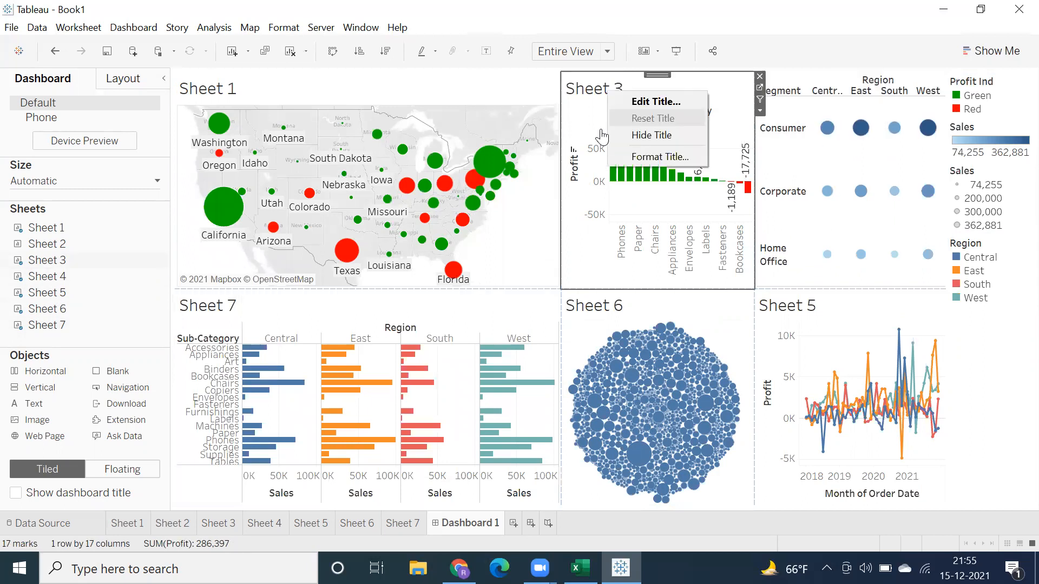
{"action": "left_click", "coordinate": [644, 133]}
{"action": "right_click", "coordinate": [292, 93]}
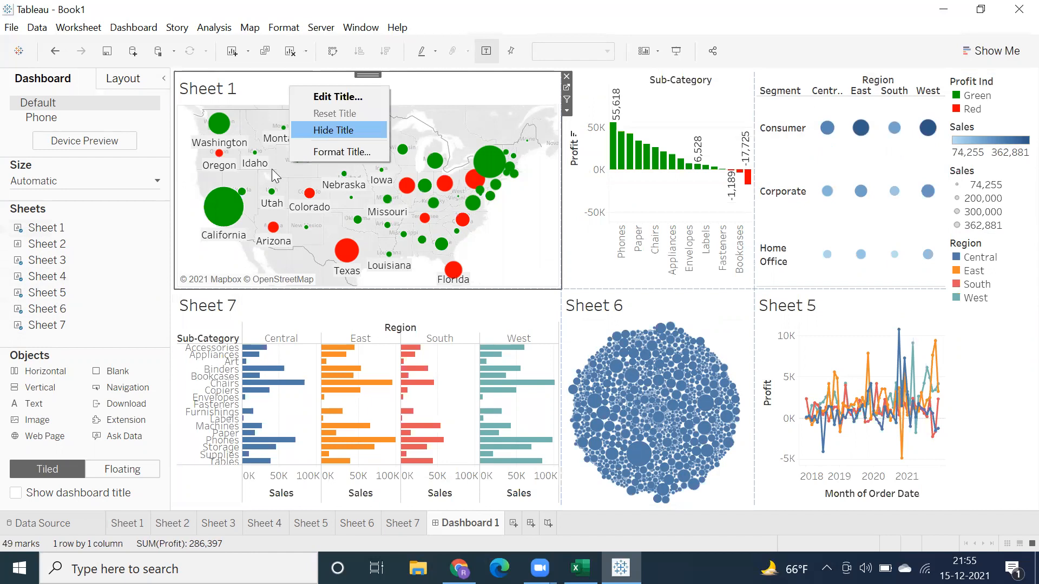
{"action": "left_click", "coordinate": [335, 136]}
{"action": "right_click", "coordinate": [215, 312]}
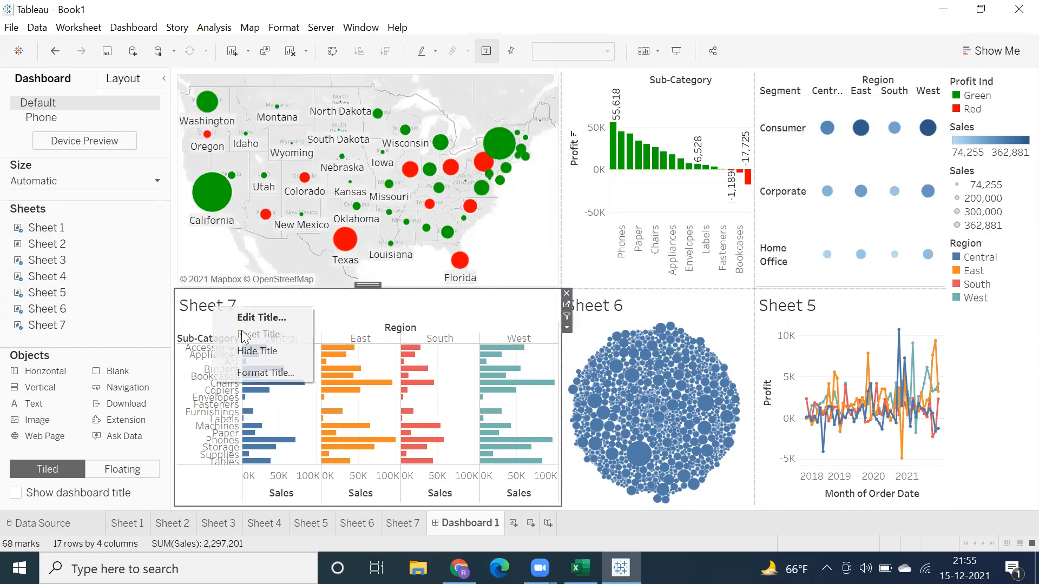
{"action": "left_click", "coordinate": [250, 357]}
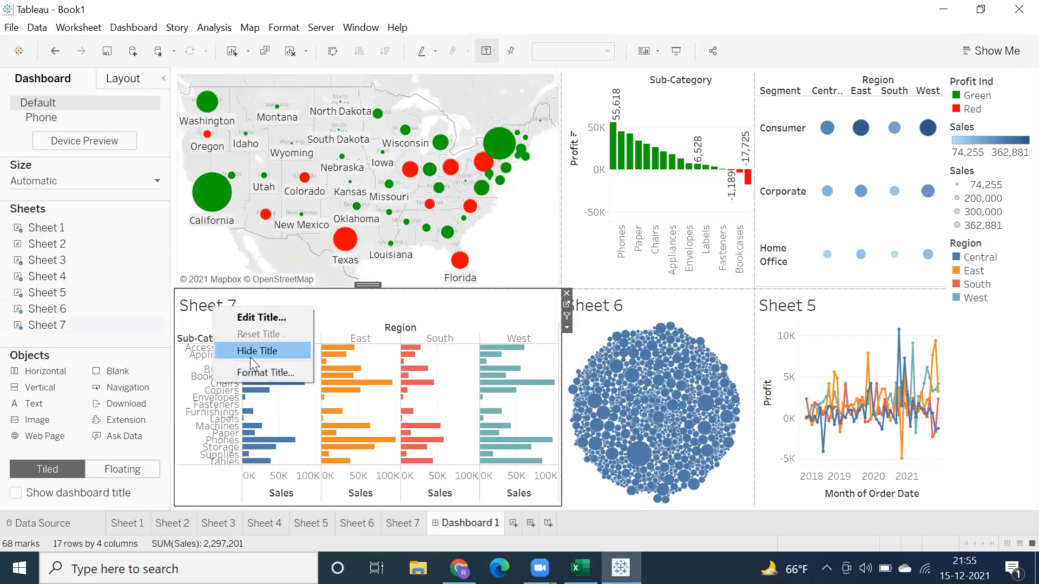
{"action": "right_click", "coordinate": [599, 303]}
{"action": "left_click", "coordinate": [620, 349]}
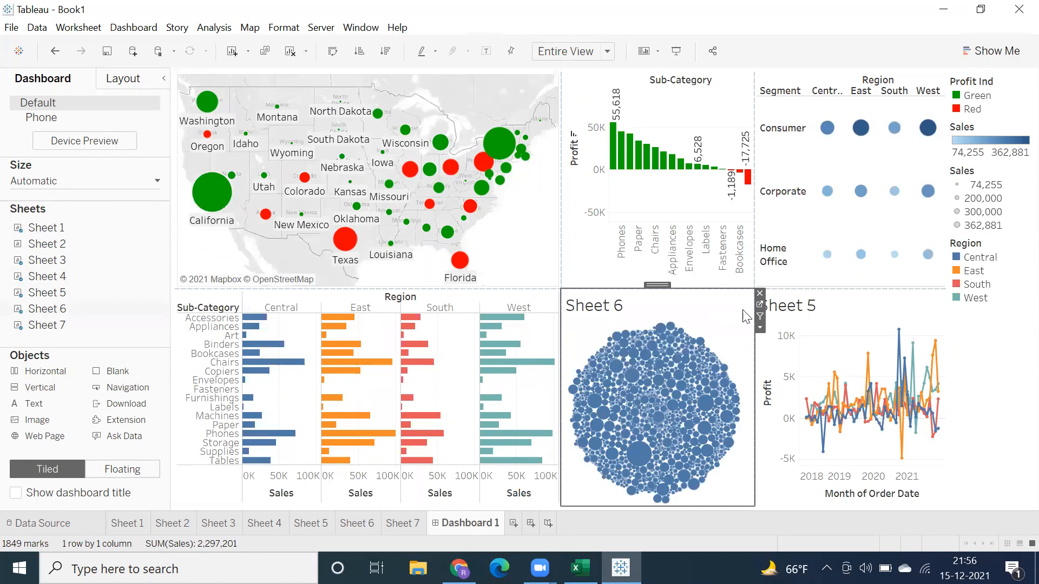
{"action": "right_click", "coordinate": [788, 308]}
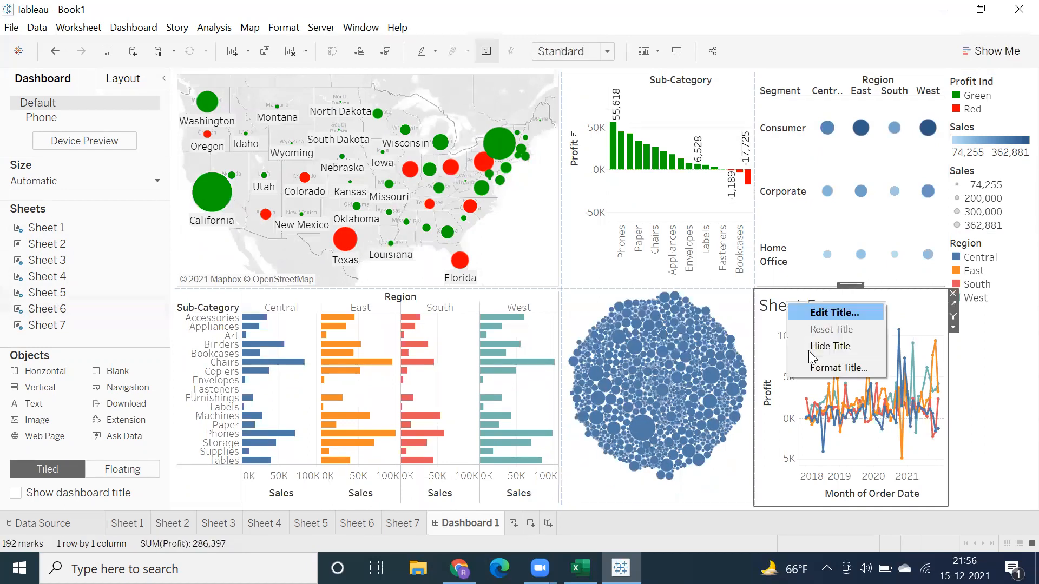
{"action": "left_click", "coordinate": [809, 352]}
Step: Remove the Profit Ind, both Sales and the Region legends from the dashboard
{"action": "left_click", "coordinate": [987, 76]}
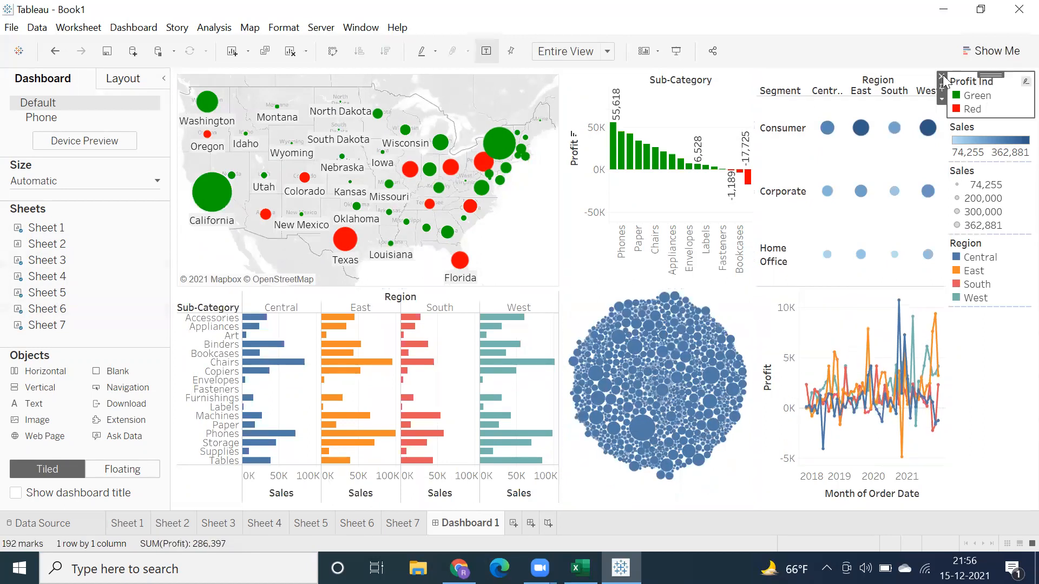
{"action": "left_click", "coordinate": [942, 75]}
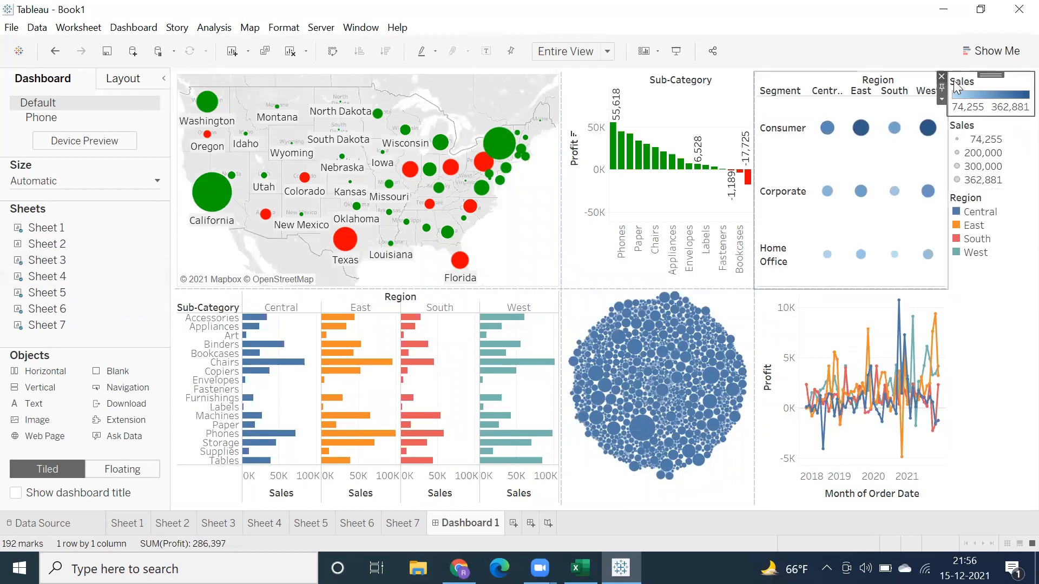
{"action": "left_click", "coordinate": [942, 76]}
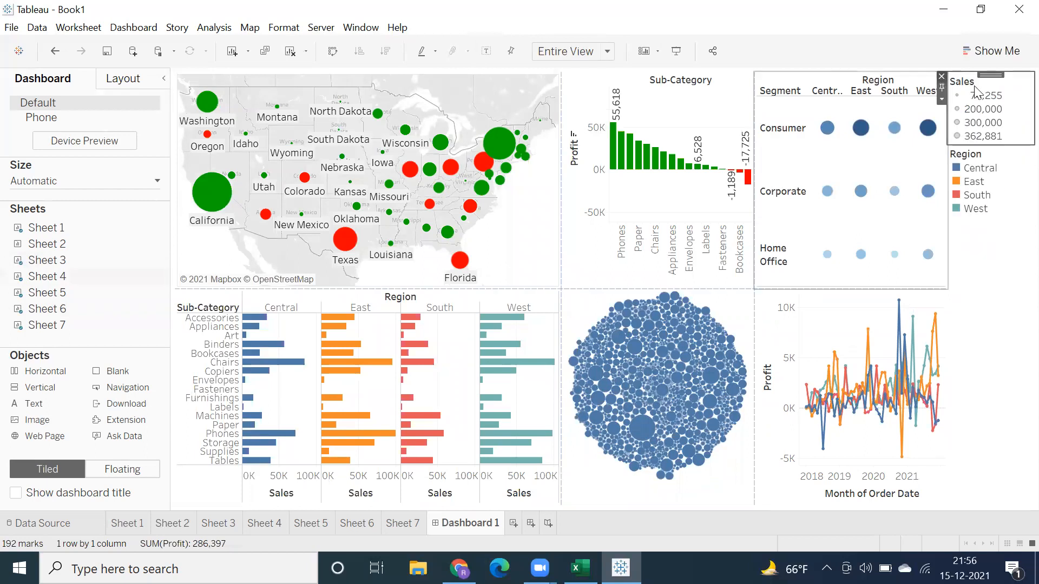
{"action": "left_click", "coordinate": [942, 76]}
{"action": "left_click", "coordinate": [941, 75]}
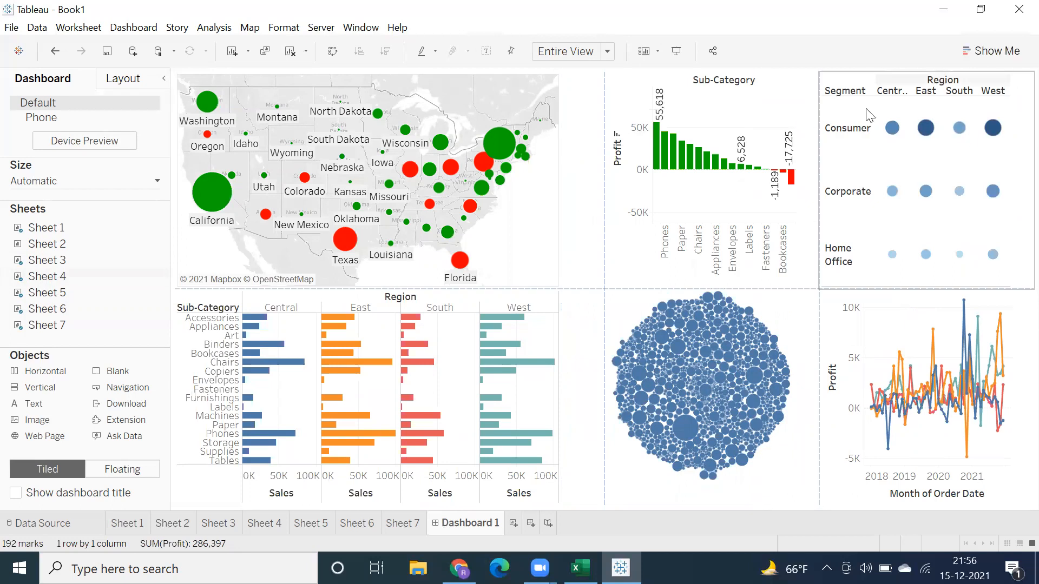
Step: View the complete dashboard in presentation mode and return to editing
{"action": "left_click", "coordinate": [676, 52]}
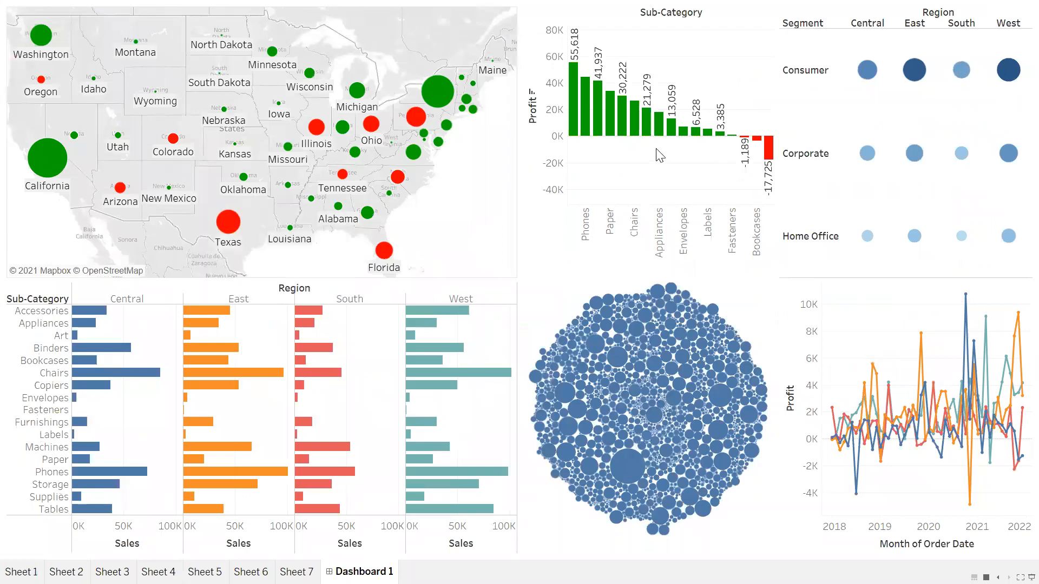
{"action": "mouse_move", "coordinate": [485, 241]}
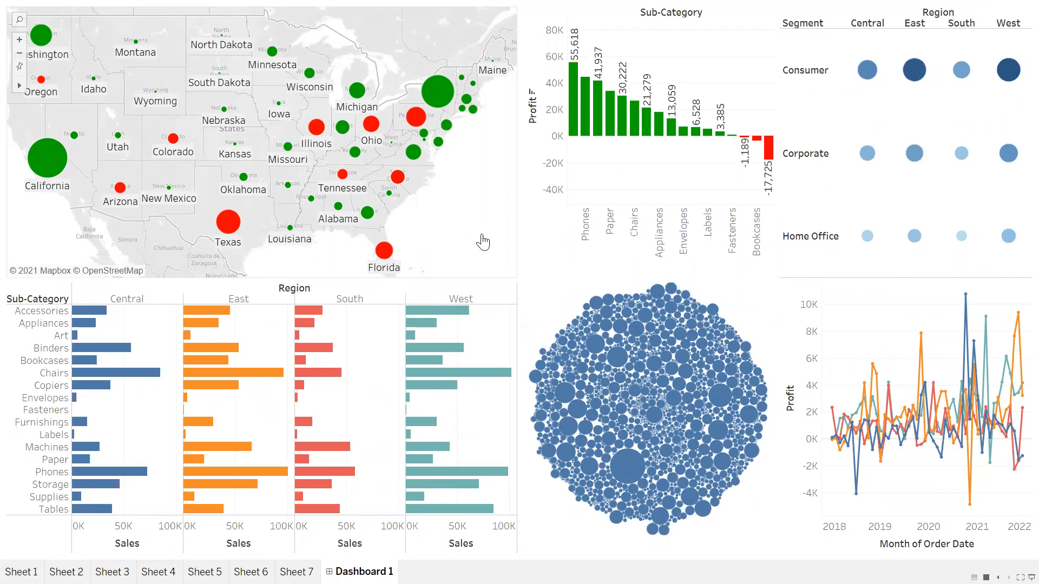
{"action": "key", "text": "Escape"}
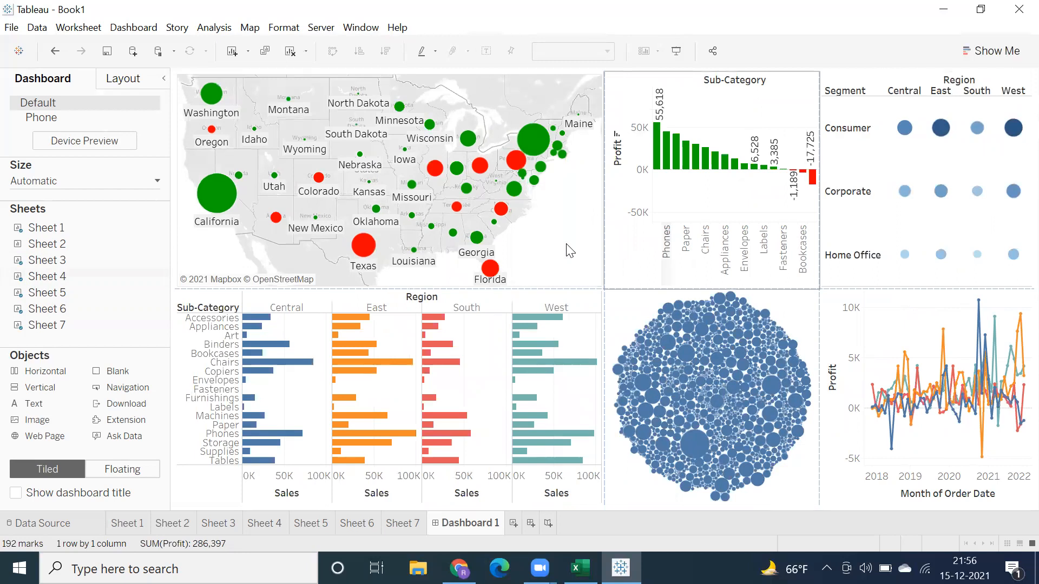
Step: Set the Sheet 1 map to be used as a filter for the other dashboard charts
{"action": "left_click", "coordinate": [551, 245]}
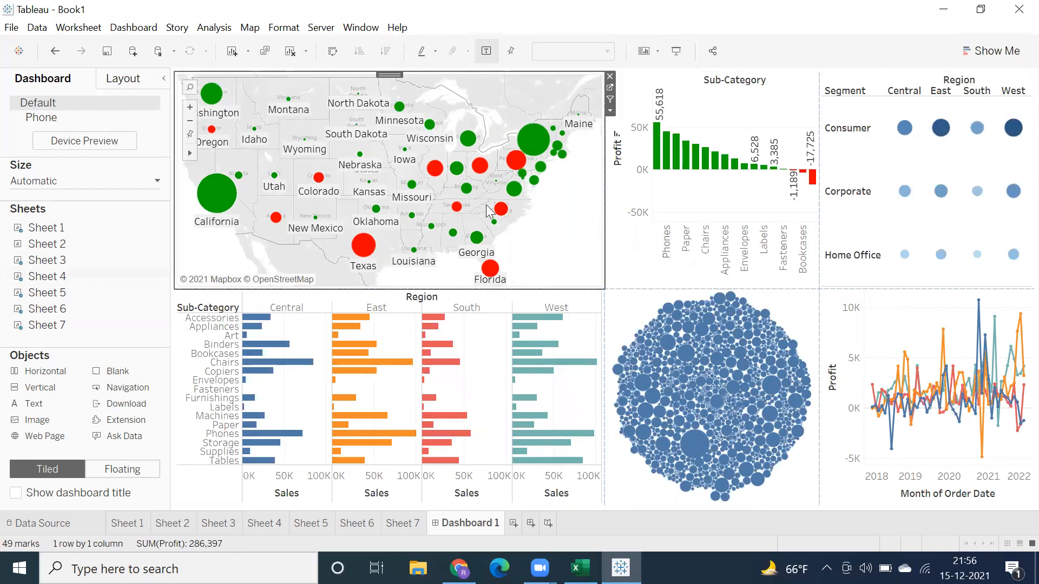
{"action": "mouse_move", "coordinate": [212, 203]}
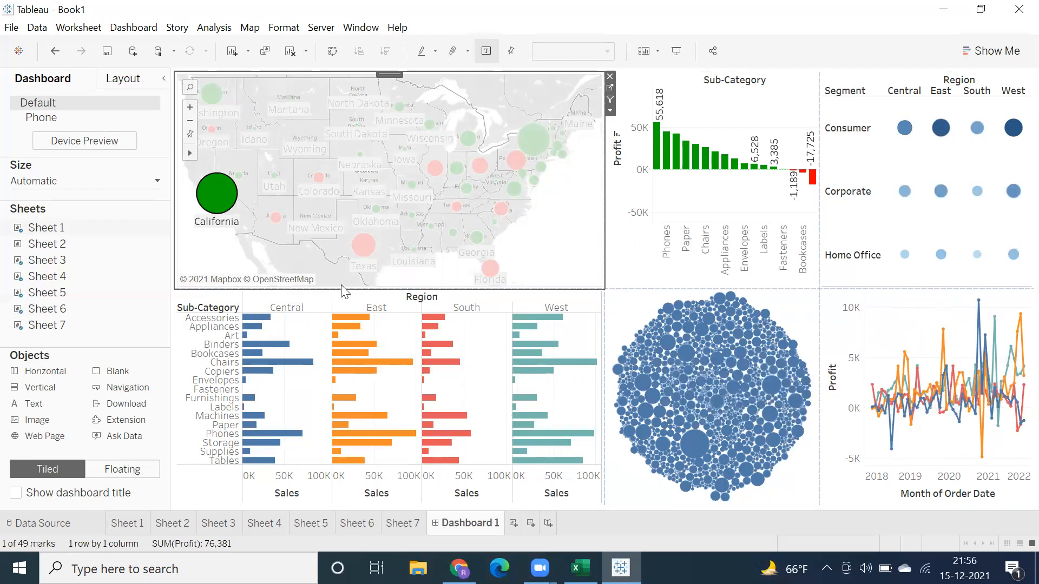
{"action": "left_click", "coordinate": [570, 200]}
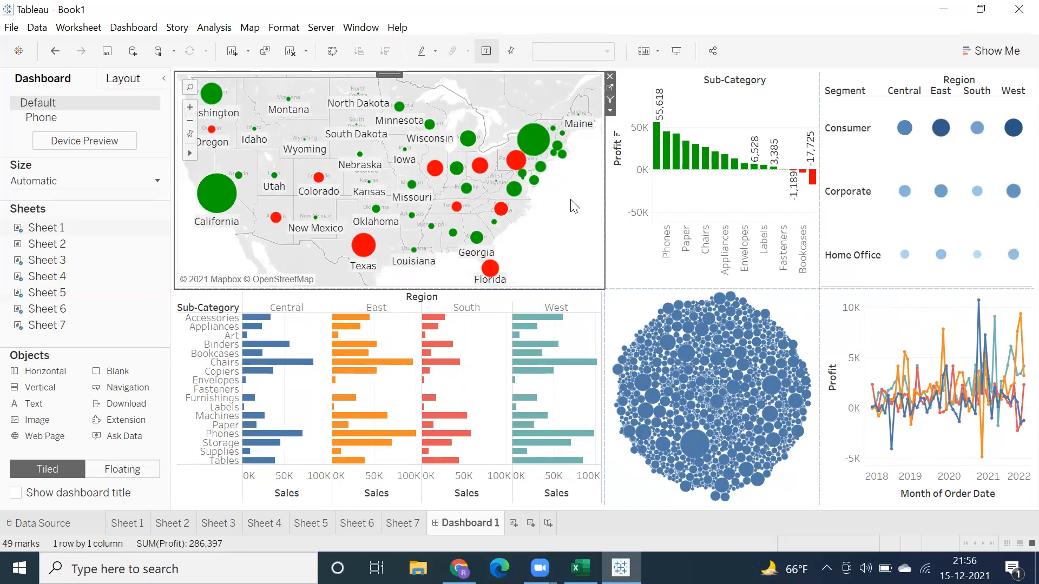
{"action": "left_click", "coordinate": [610, 100]}
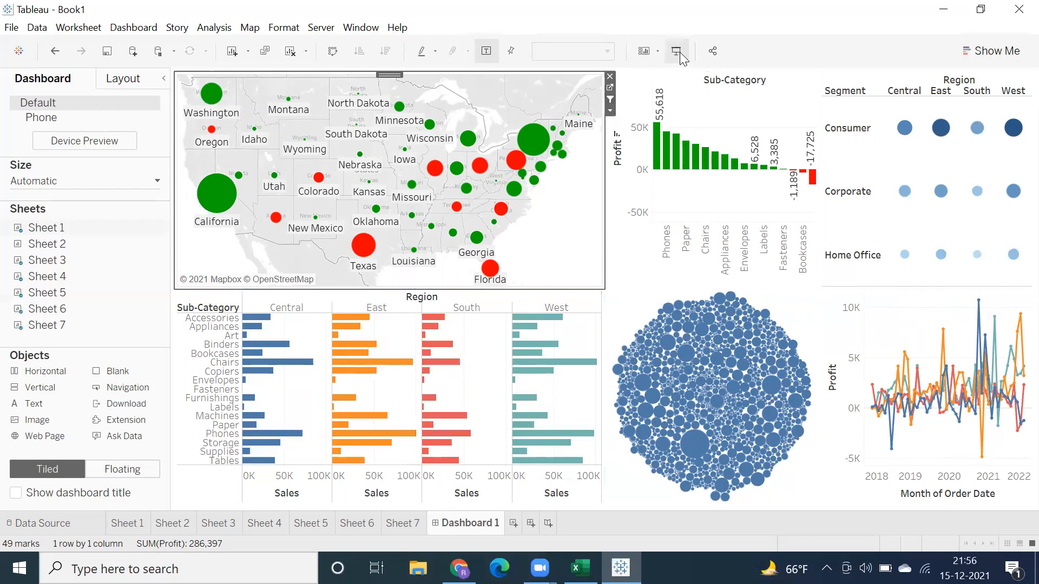
Step: Present the dashboard, filter its charts by California on the map and clear the selection
{"action": "left_click", "coordinate": [676, 51]}
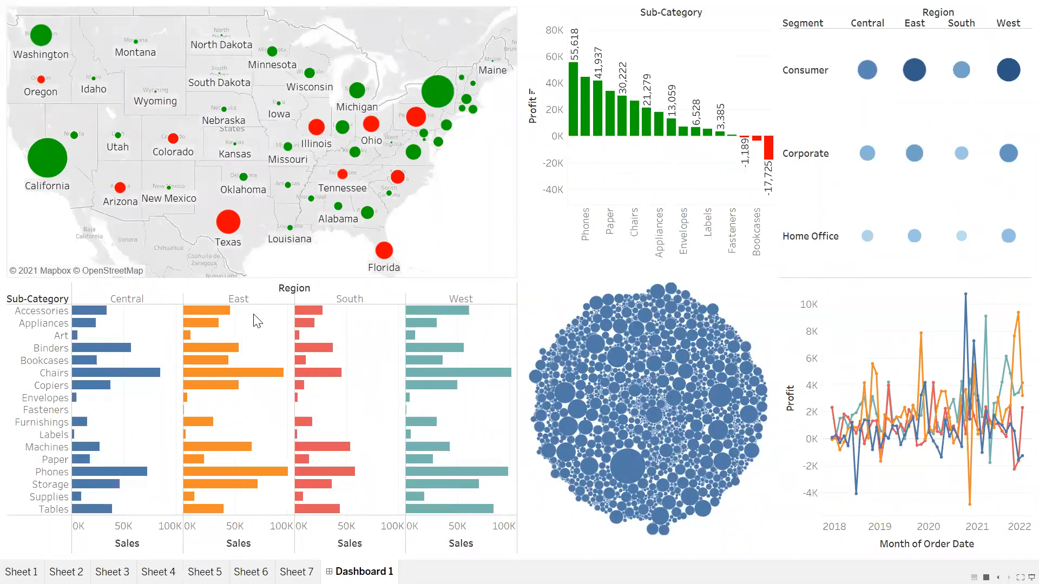
{"action": "mouse_move", "coordinate": [48, 169]}
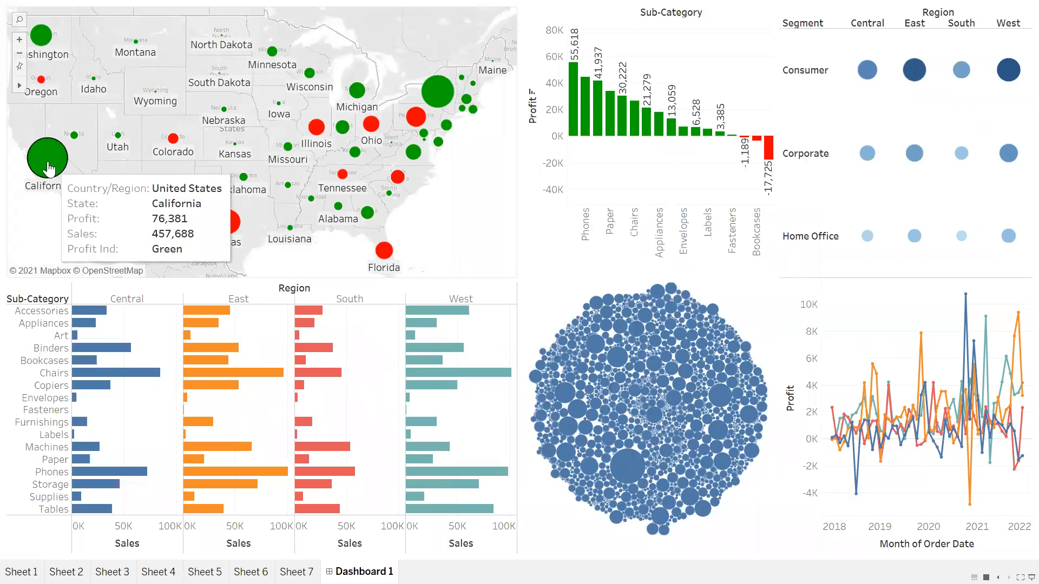
{"action": "left_click", "coordinate": [49, 169]}
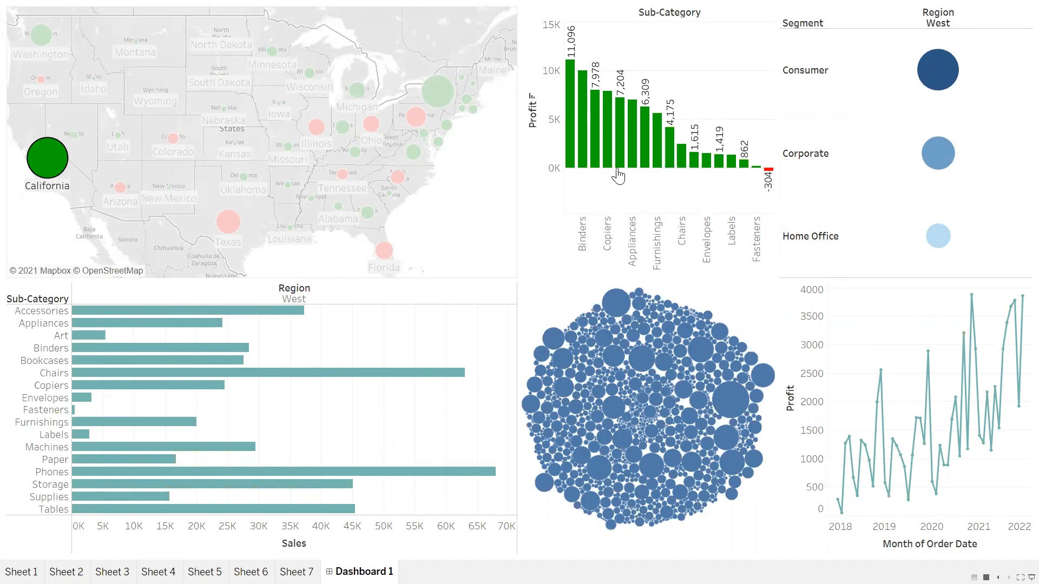
{"action": "mouse_move", "coordinate": [39, 181]}
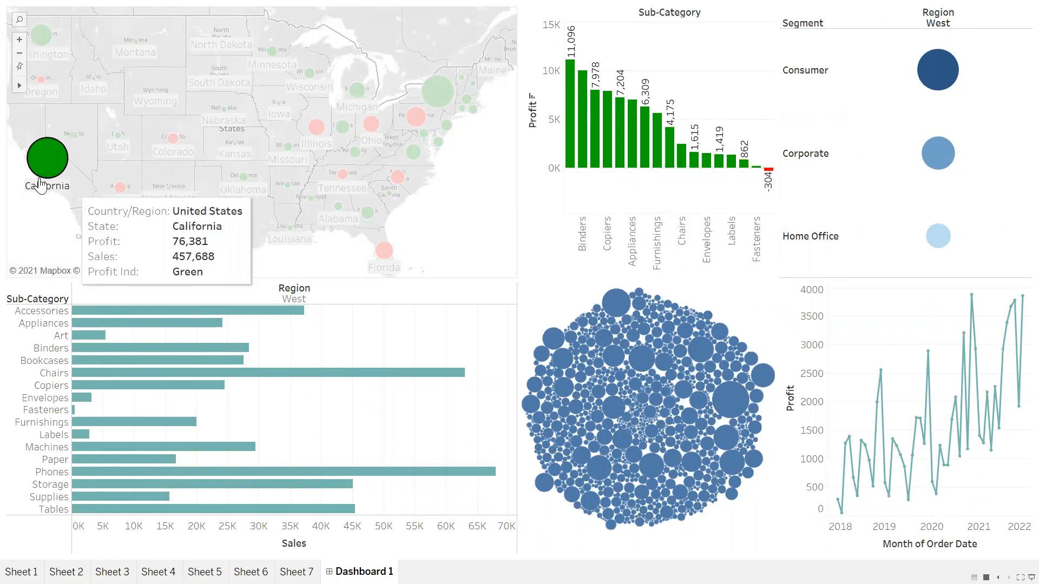
{"action": "left_click", "coordinate": [30, 243]}
Step: Filter the presented dashboard by Texas on the map and examine its sub-category profit bars
{"action": "mouse_move", "coordinate": [229, 226]}
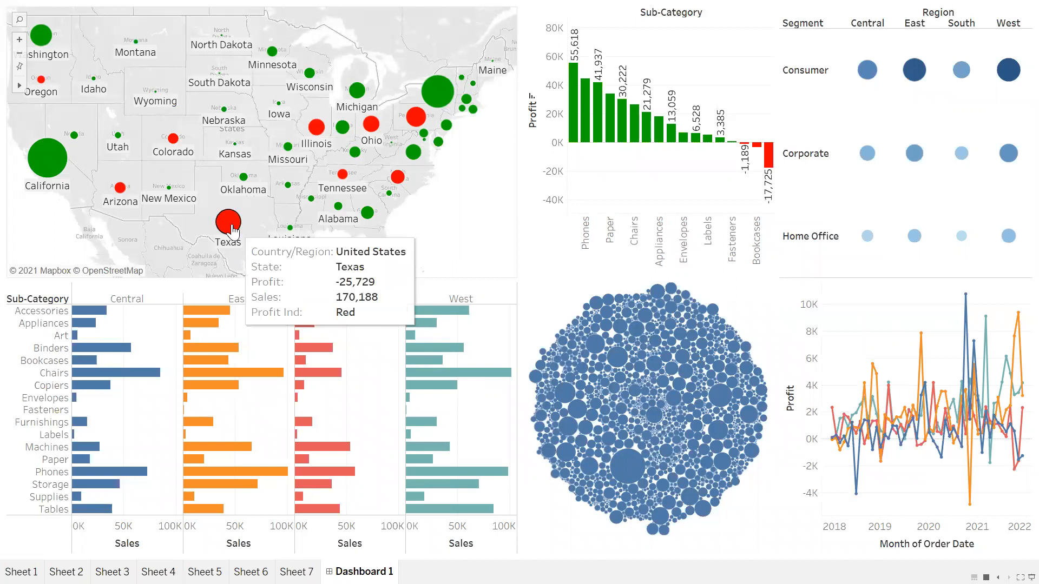
{"action": "left_click", "coordinate": [230, 230]}
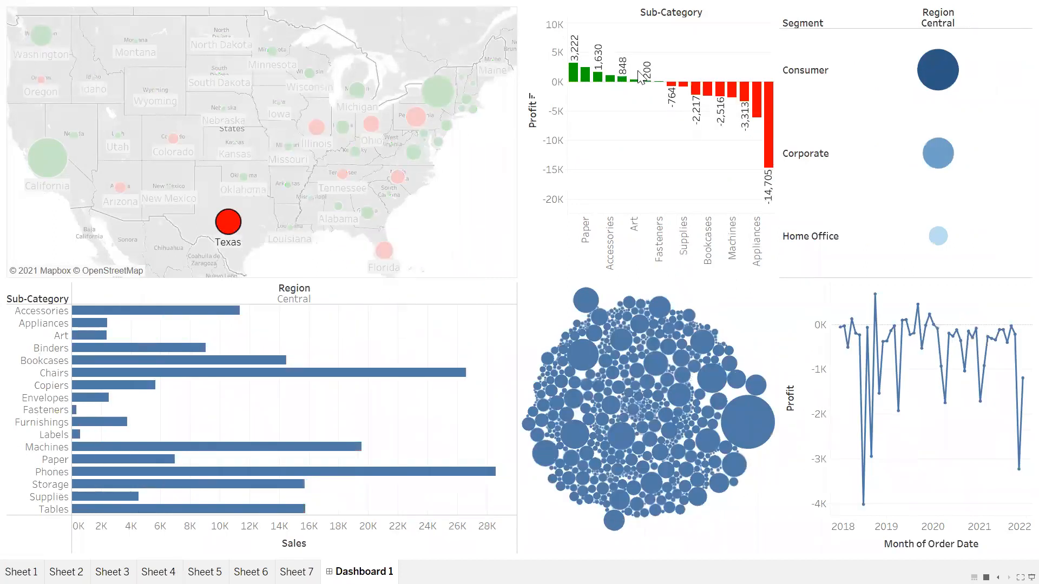
{"action": "left_click_drag", "start_coordinate": [671, 67], "coordinate": [775, 174]}
{"action": "left_click", "coordinate": [636, 137]}
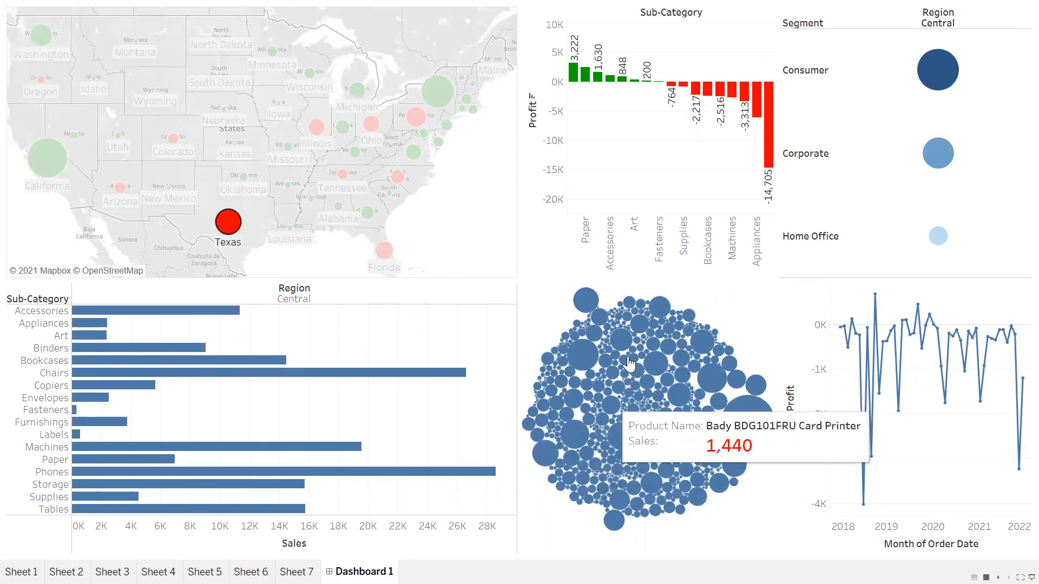
Step: Examine the Texas-filtered segment and monthly profit charts and clear the state selection on the map
{"action": "mouse_move", "coordinate": [934, 136]}
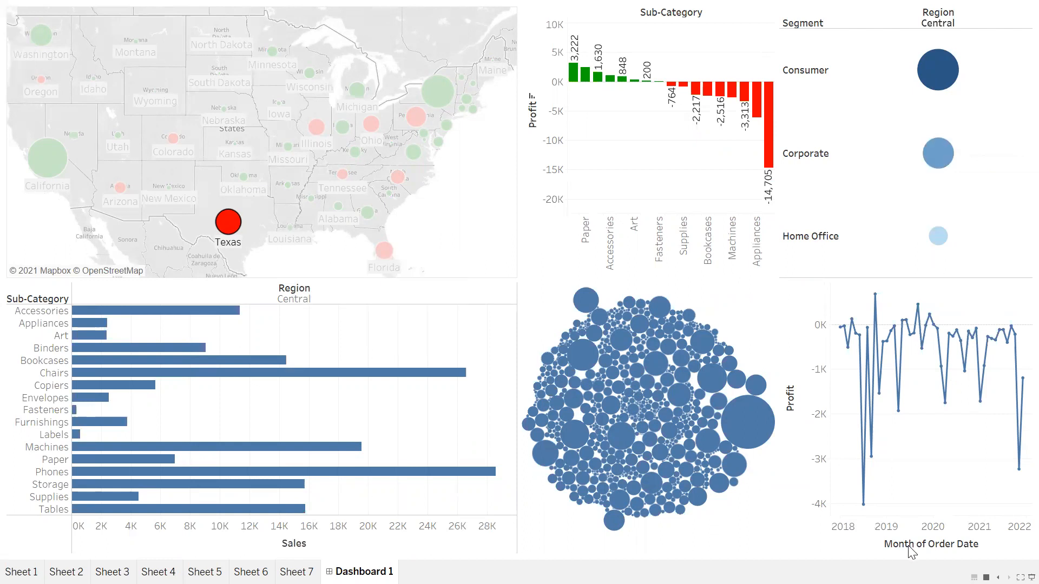
{"action": "mouse_move", "coordinate": [843, 327]}
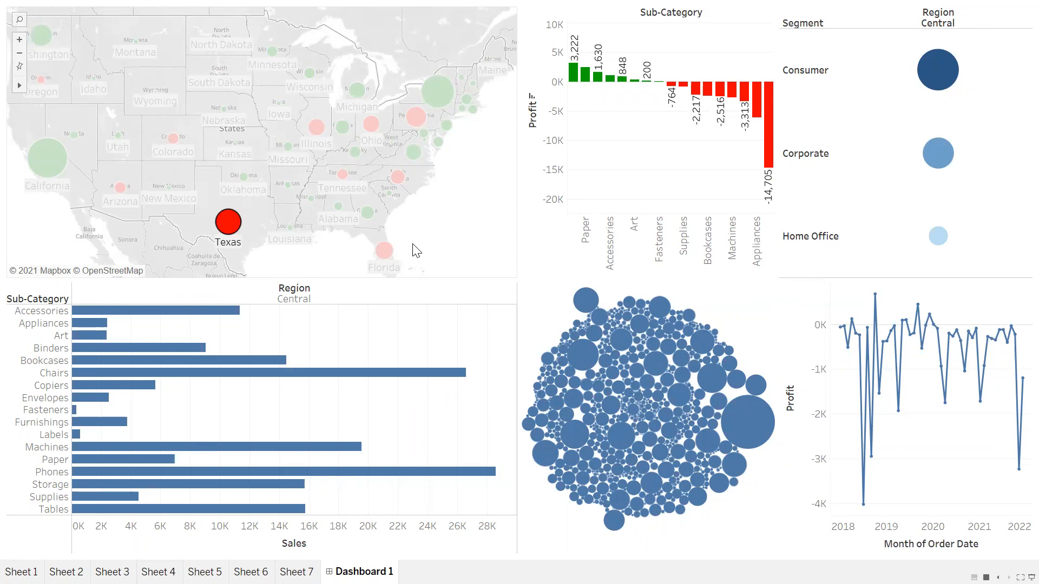
{"action": "mouse_move", "coordinate": [346, 165]}
{"action": "left_click", "coordinate": [247, 165]}
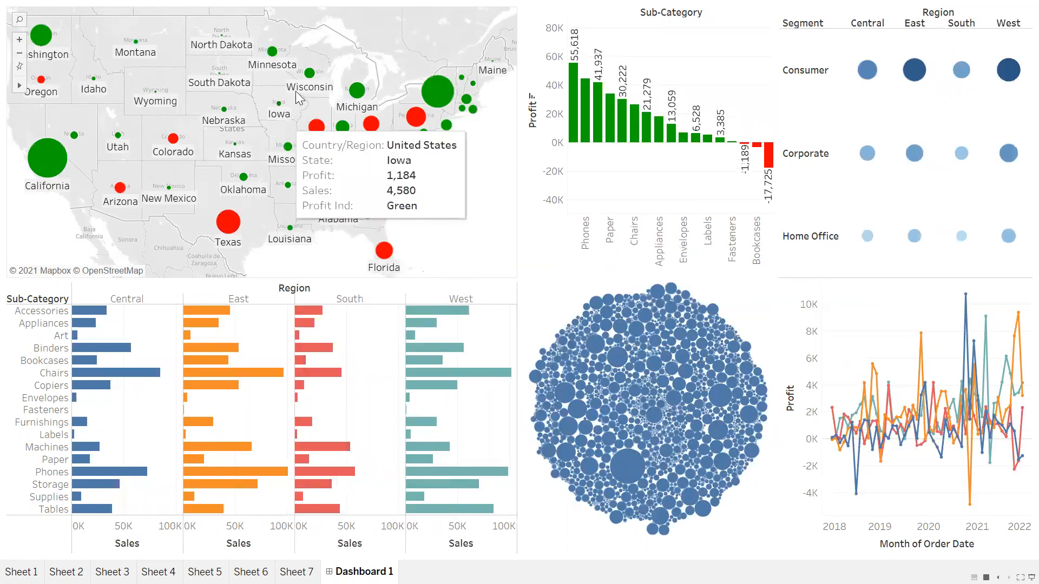
Step: Filter the presented dashboard by a group of East Coast states, by Colorado and by Illinois in turn, and exit presentation mode
{"action": "left_click_drag", "start_coordinate": [389, 64], "coordinate": [481, 181]}
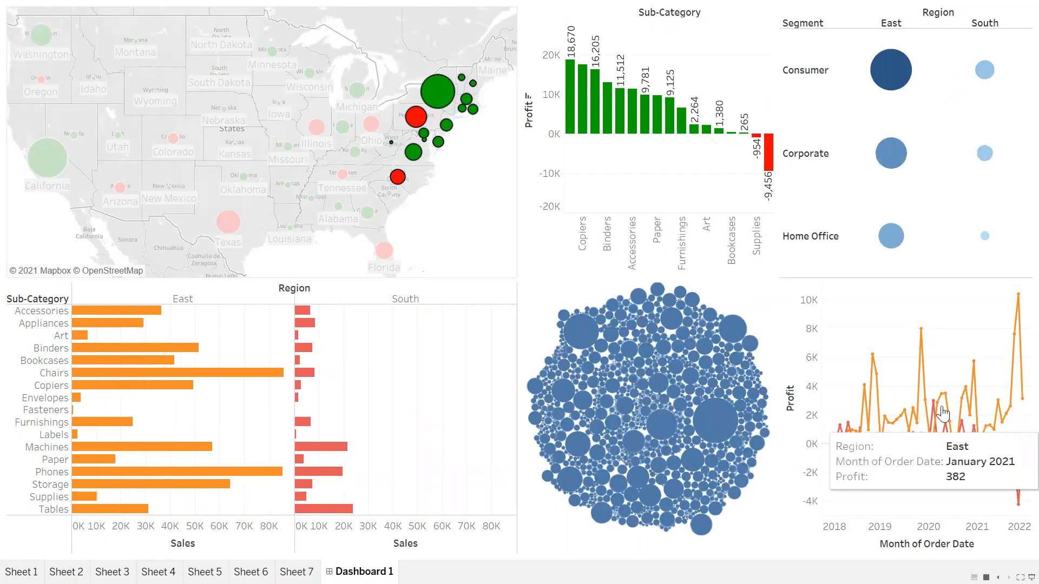
{"action": "left_click", "coordinate": [481, 209]}
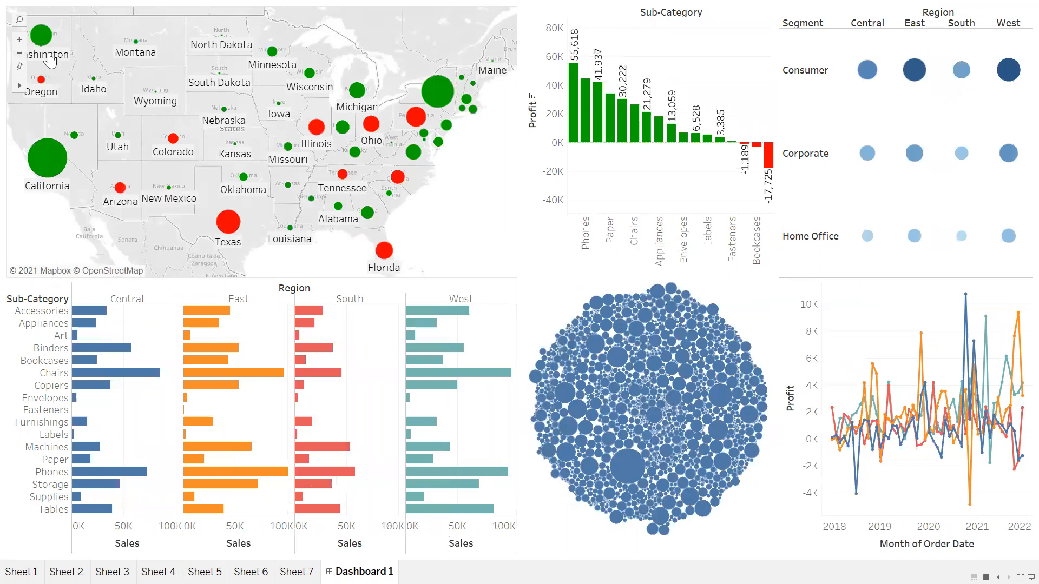
{"action": "mouse_move", "coordinate": [174, 141]}
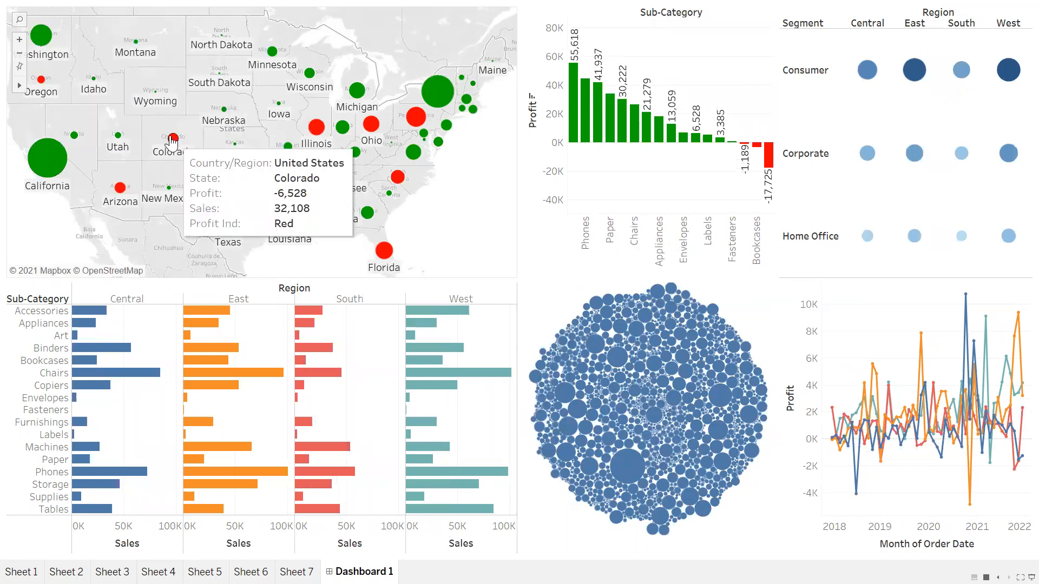
{"action": "left_click", "coordinate": [173, 139]}
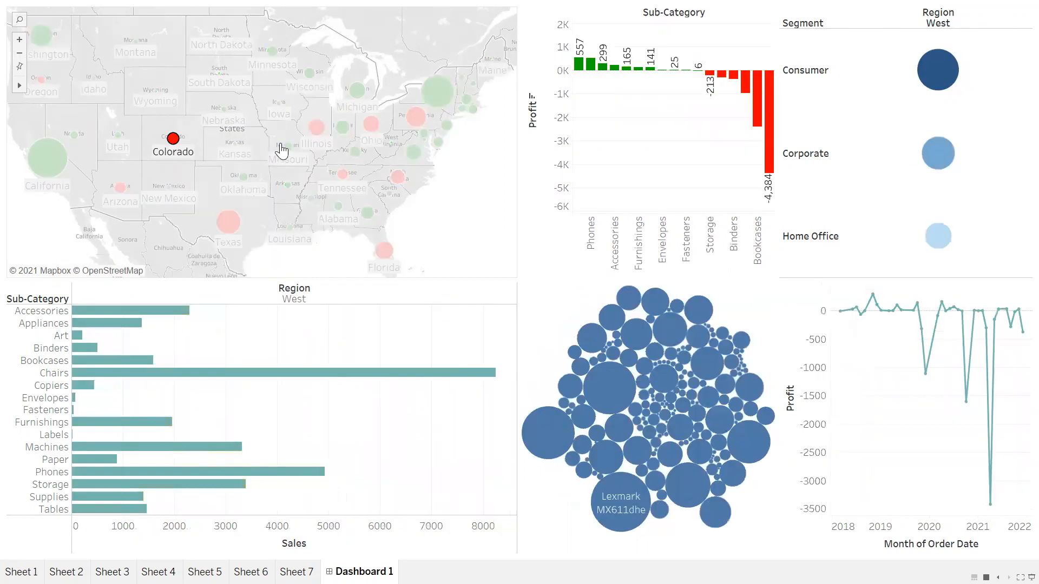
{"action": "left_click", "coordinate": [312, 131]}
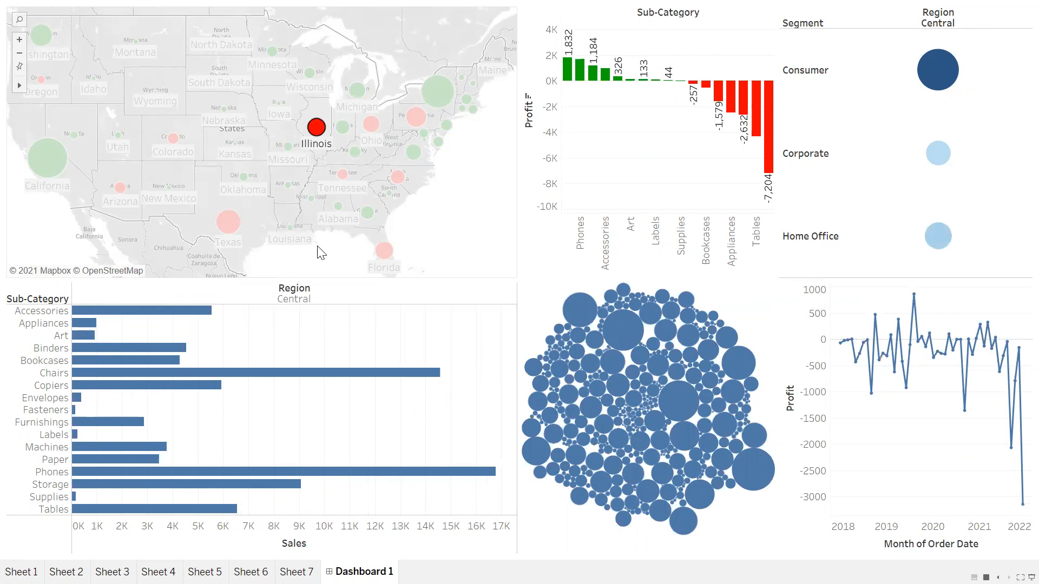
{"action": "key", "text": "Escape"}
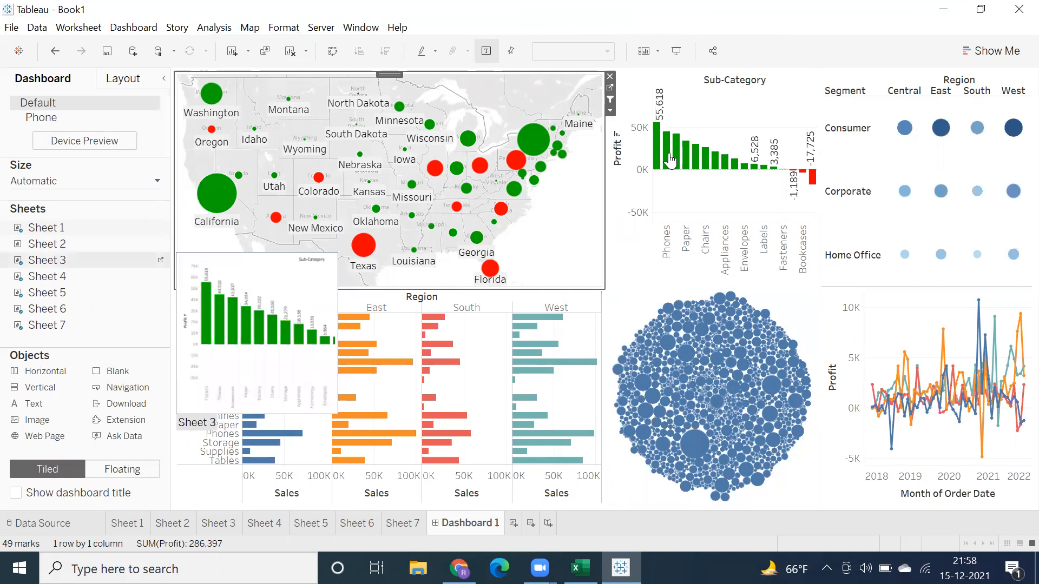
Step: Create a new story in the workbook and set its size to Automatic
{"action": "mouse_move", "coordinate": [673, 159]}
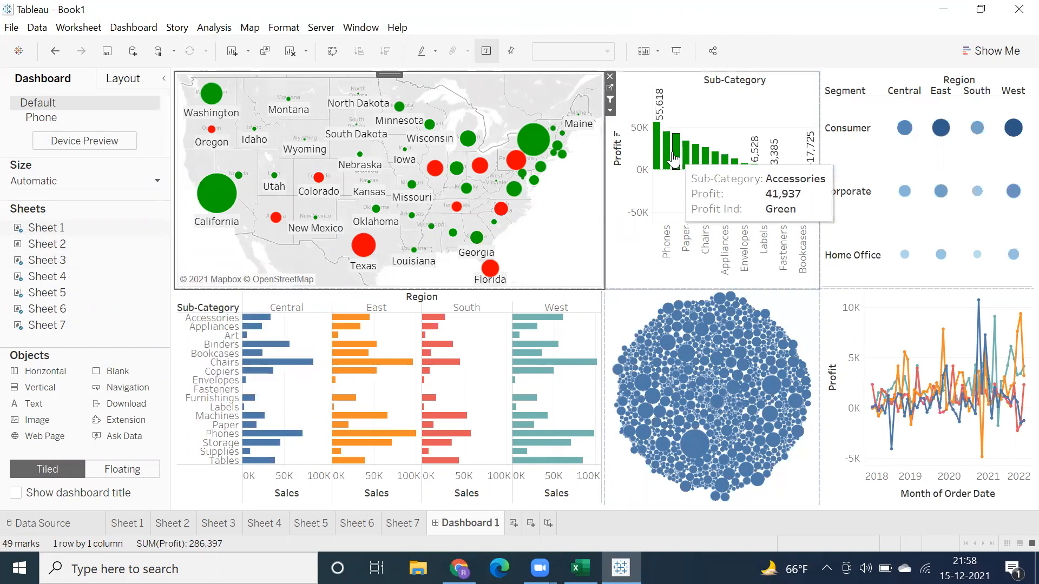
{"action": "mouse_move", "coordinate": [125, 233]}
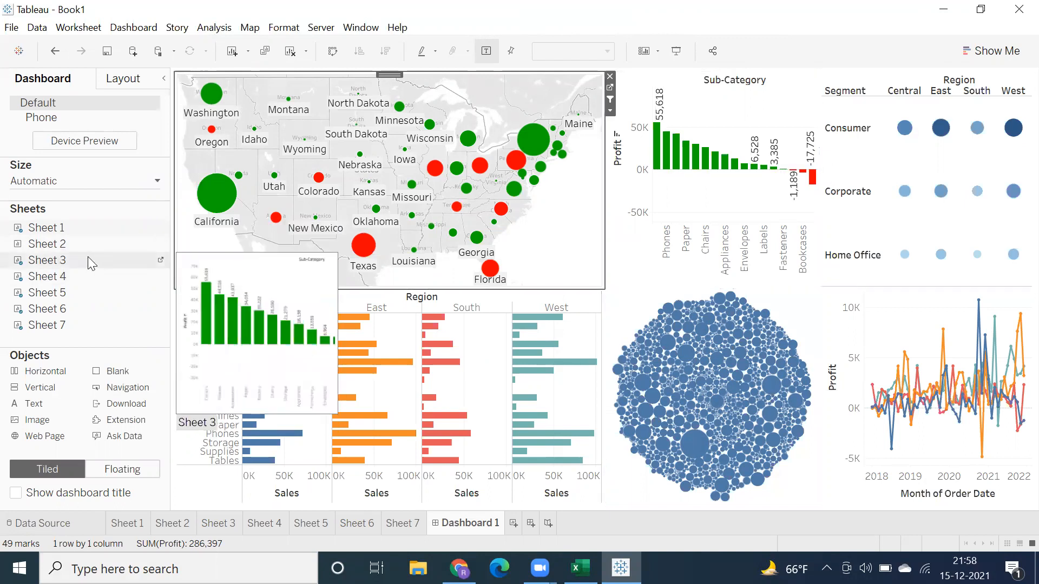
{"action": "mouse_move", "coordinate": [85, 259]}
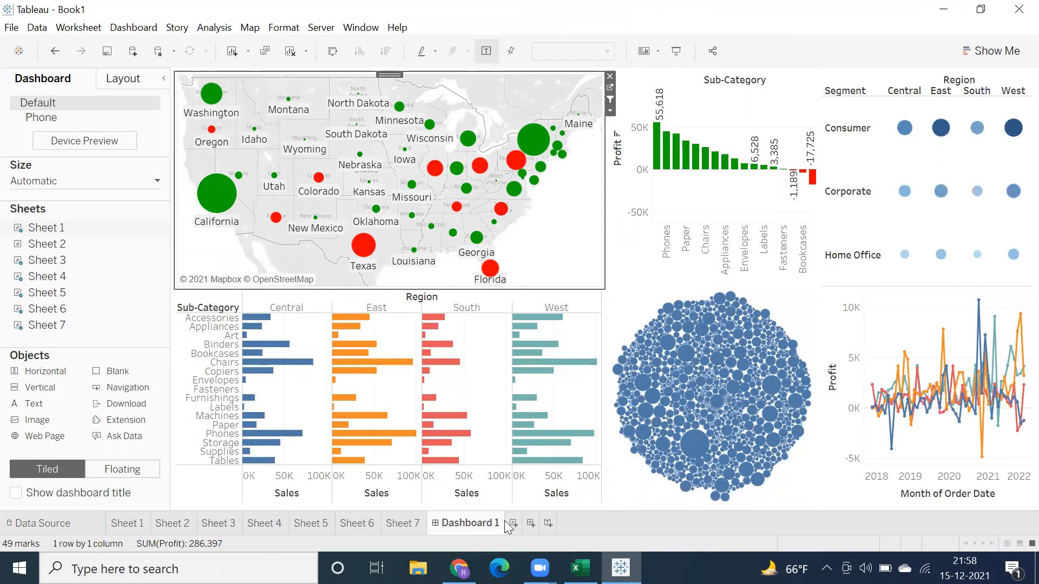
{"action": "left_click", "coordinate": [548, 524]}
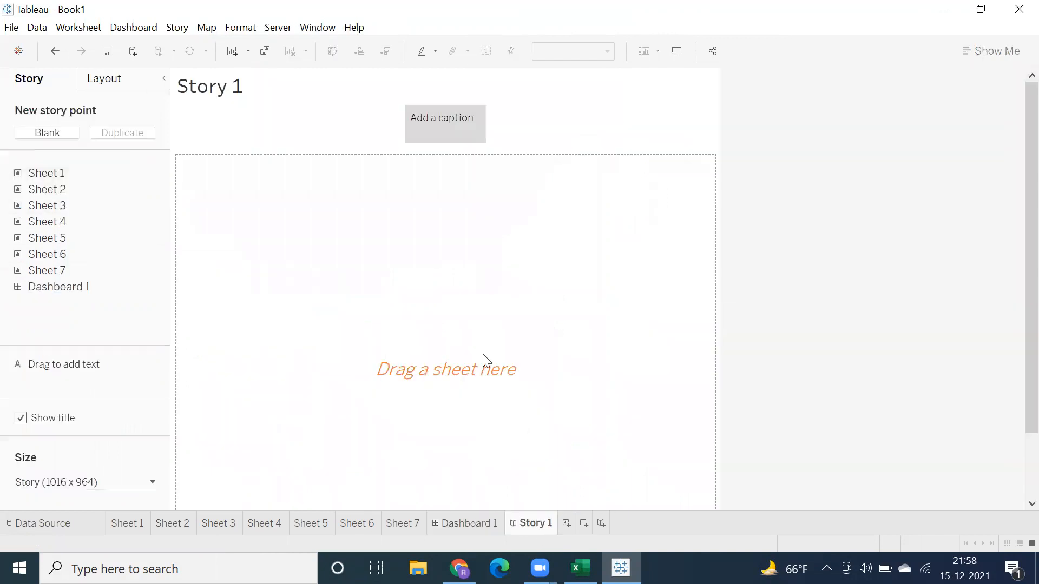
{"action": "left_click", "coordinate": [59, 482]}
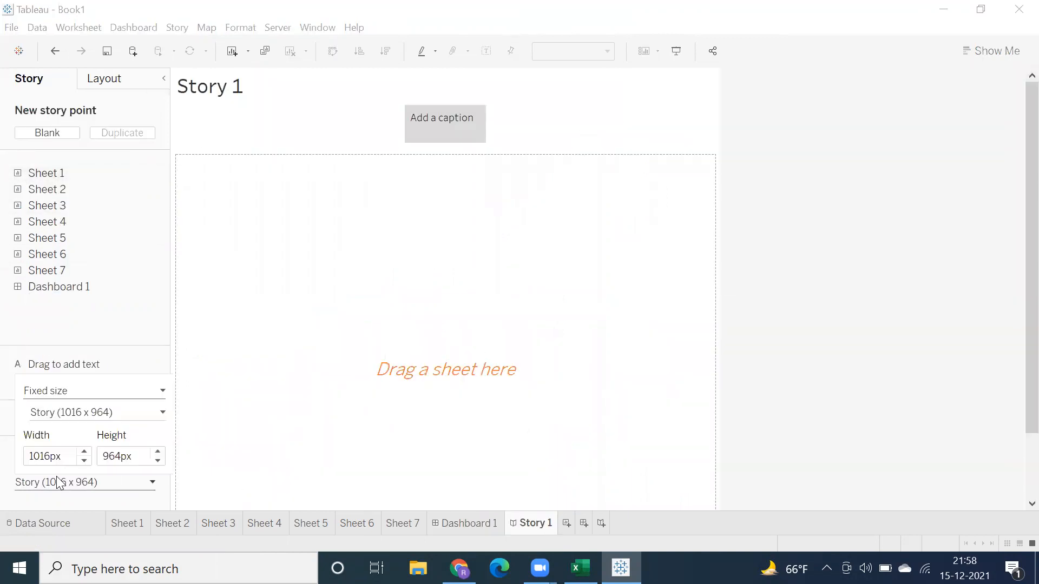
{"action": "left_click", "coordinate": [59, 390]}
{"action": "left_click", "coordinate": [61, 416]}
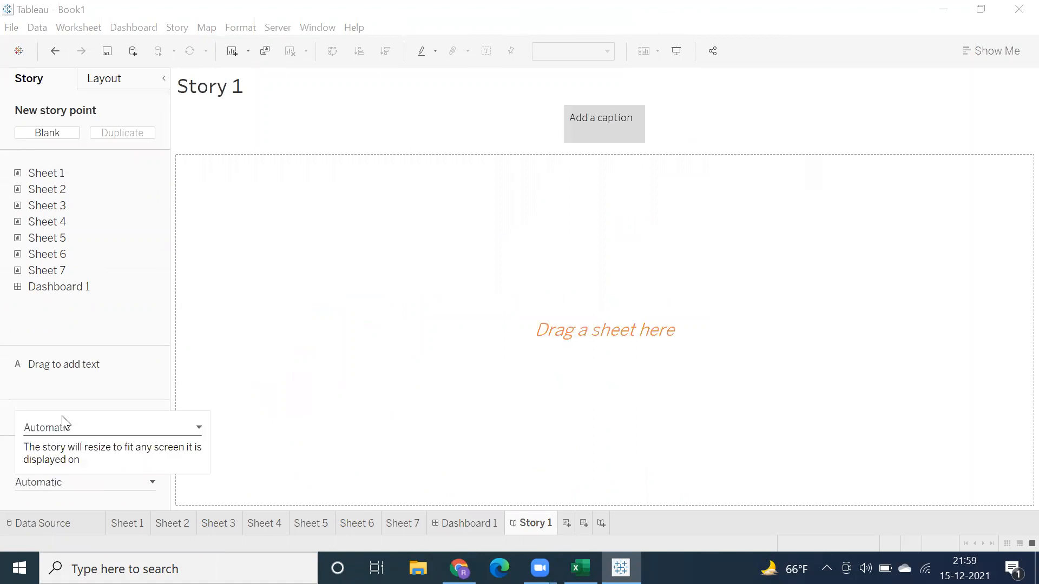
{"action": "left_click", "coordinate": [224, 117]}
Step: Hide the story's title and reduce the height of the caption box
{"action": "right_click", "coordinate": [211, 88]}
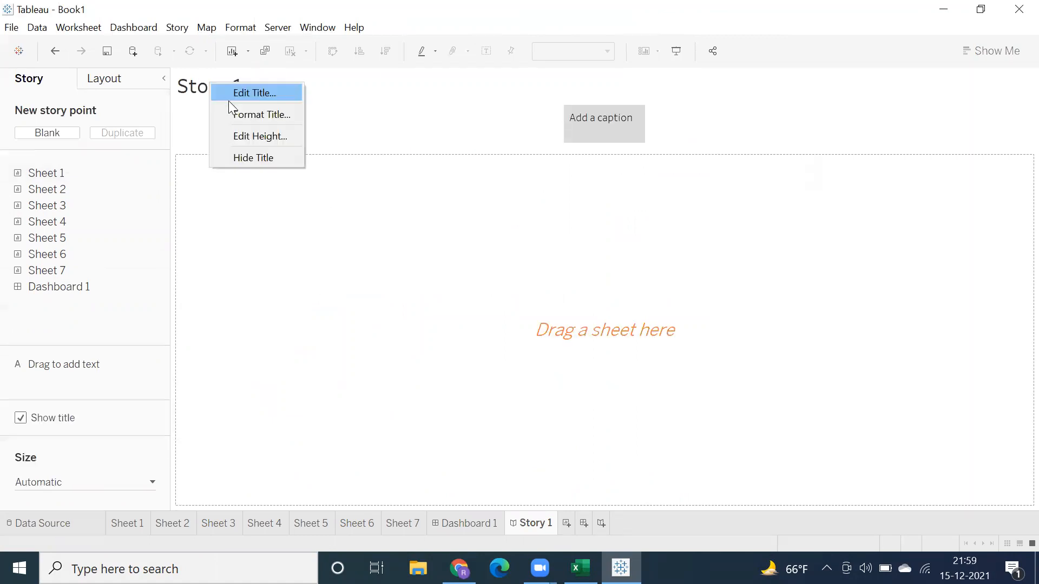
{"action": "left_click", "coordinate": [244, 150]}
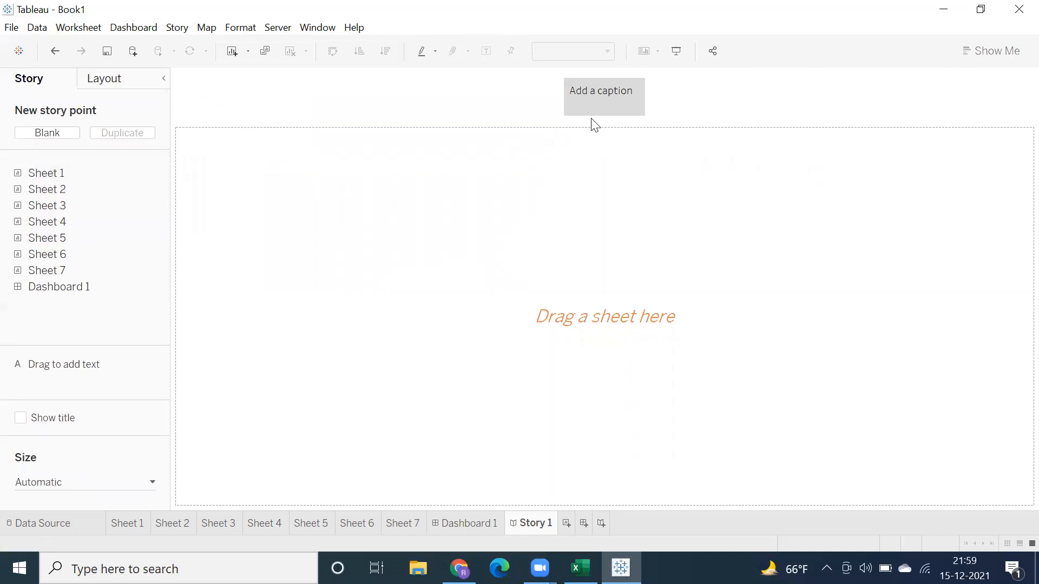
{"action": "left_click_drag", "start_coordinate": [591, 114], "coordinate": [584, 95]}
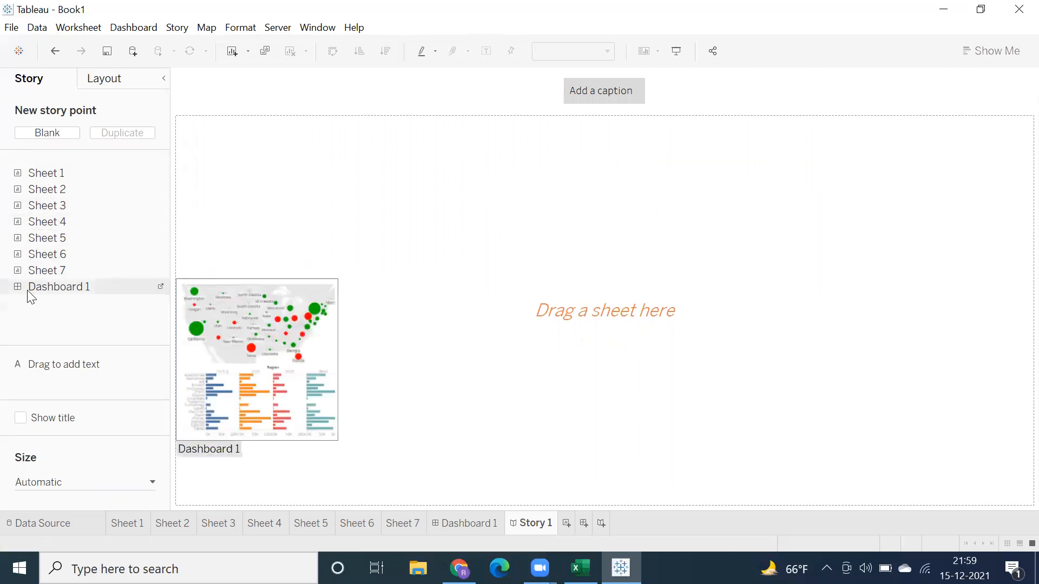
Step: Place Dashboard 1 in the first story point and add a blank second point showing Sheet 1
{"action": "left_click_drag", "start_coordinate": [30, 286], "coordinate": [264, 203]}
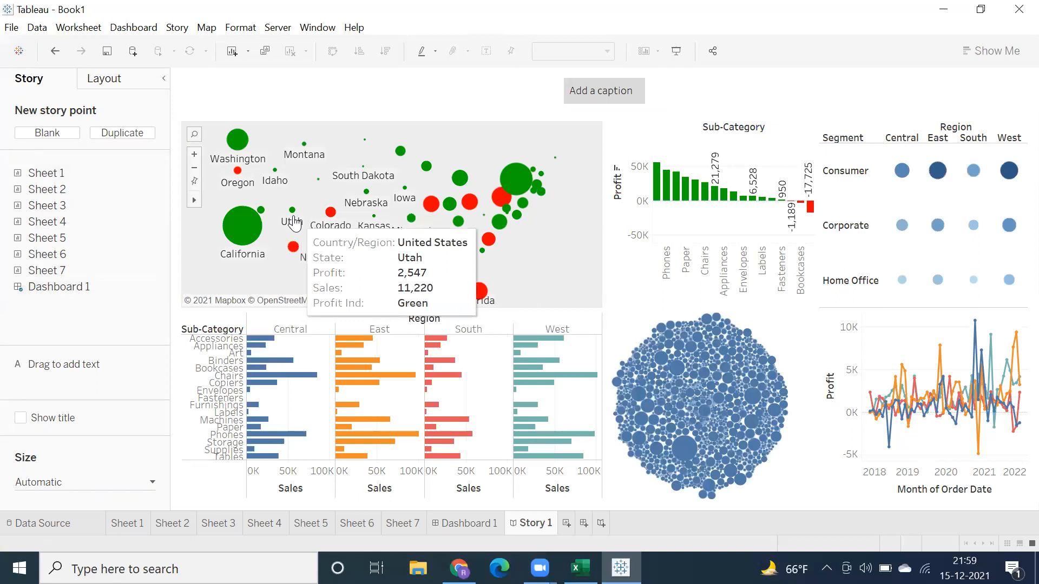
{"action": "left_click", "coordinate": [43, 134]}
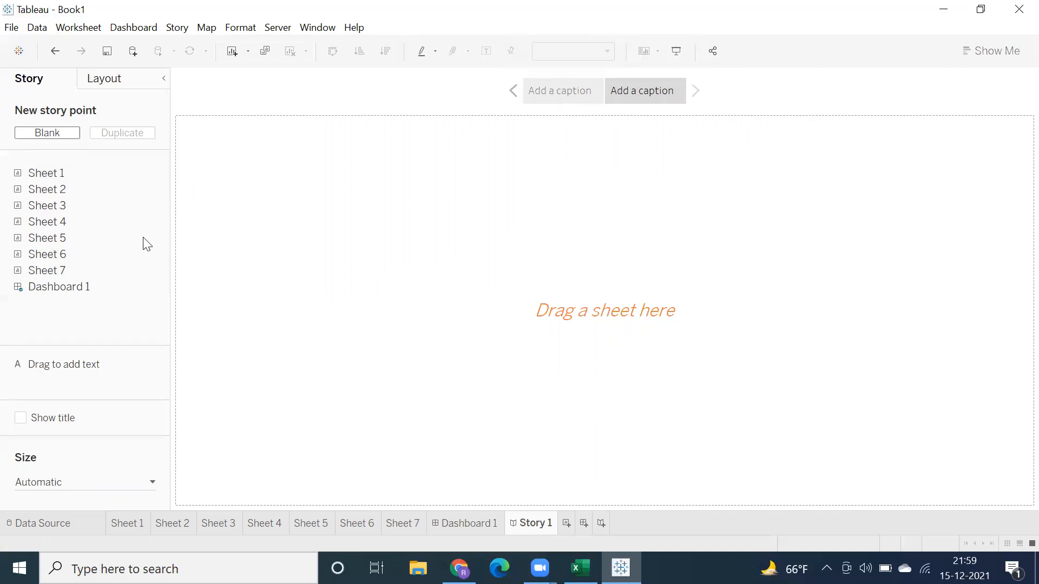
{"action": "left_click_drag", "start_coordinate": [37, 175], "coordinate": [202, 209]}
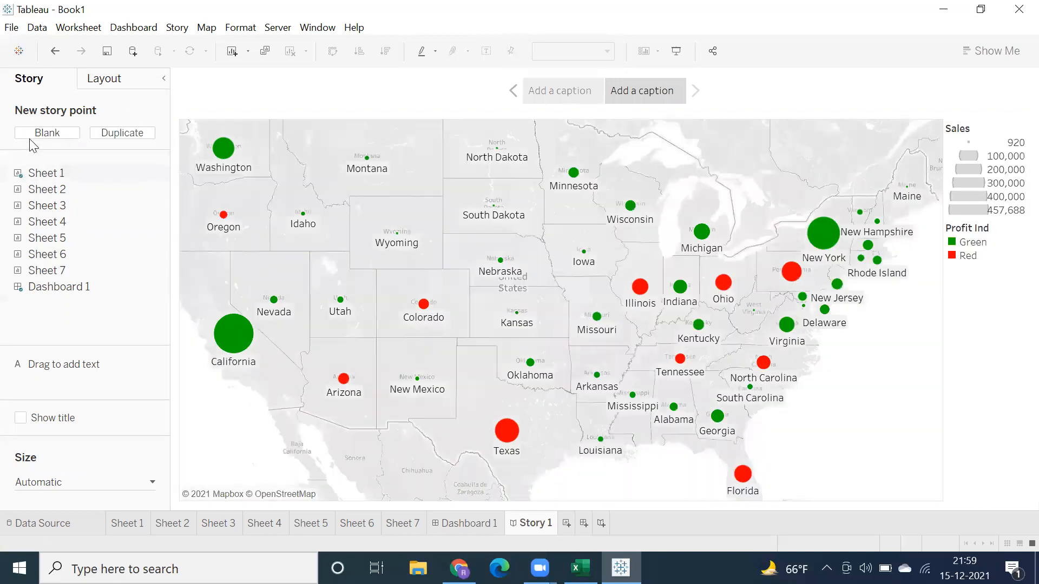
Step: Add a third story point showing Sheet 2 and a blank fourth story point
{"action": "left_click", "coordinate": [30, 136]}
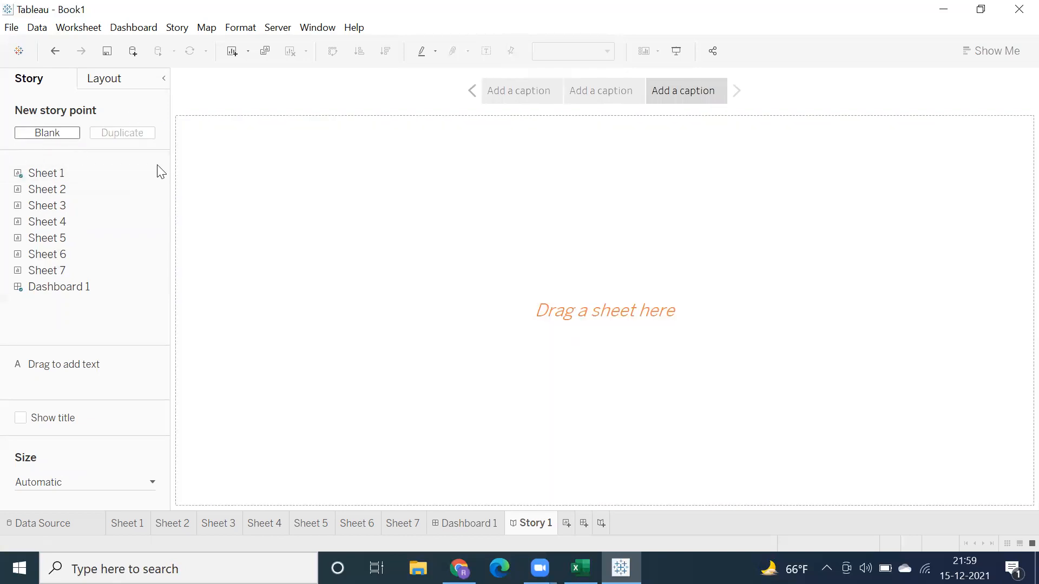
{"action": "left_click_drag", "start_coordinate": [44, 195], "coordinate": [234, 222]}
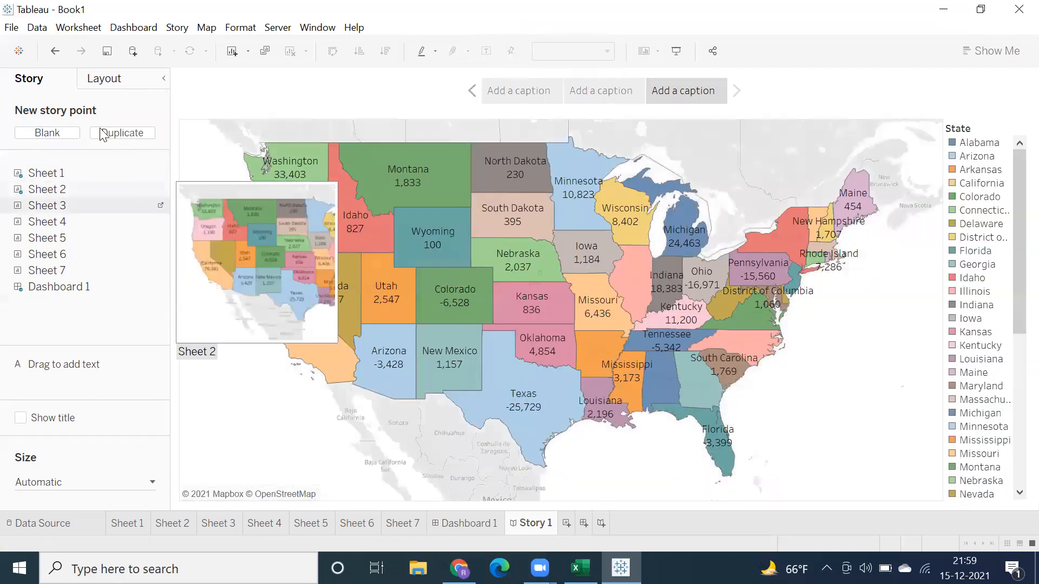
{"action": "left_click", "coordinate": [47, 132]}
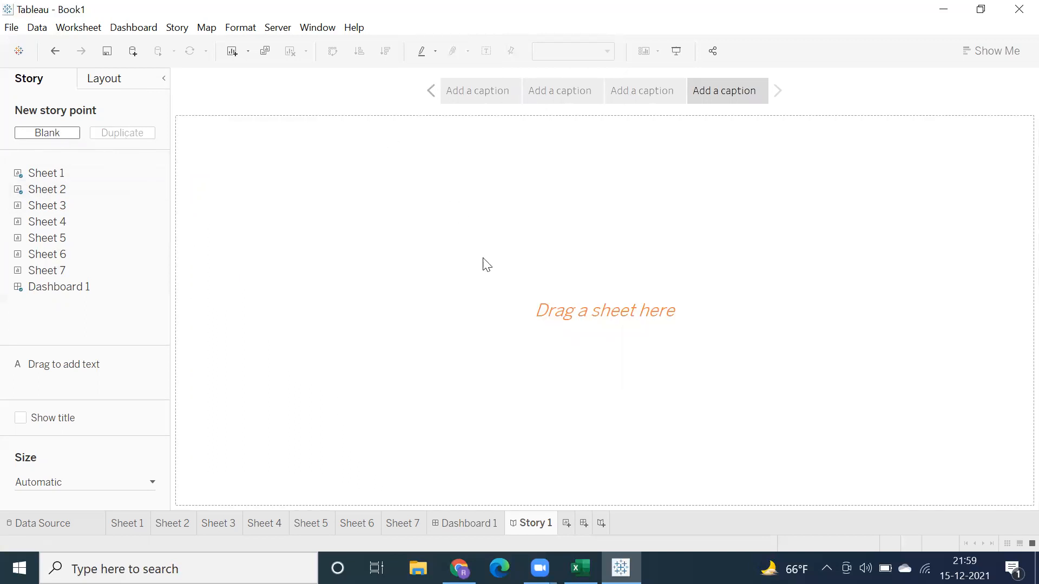
Step: Check Dashboard 1 and browse through the story points from the first to the fourth
{"action": "left_click", "coordinate": [445, 525]}
{"action": "left_click", "coordinate": [521, 524]}
{"action": "left_click", "coordinate": [479, 93]}
{"action": "left_click", "coordinate": [547, 93]}
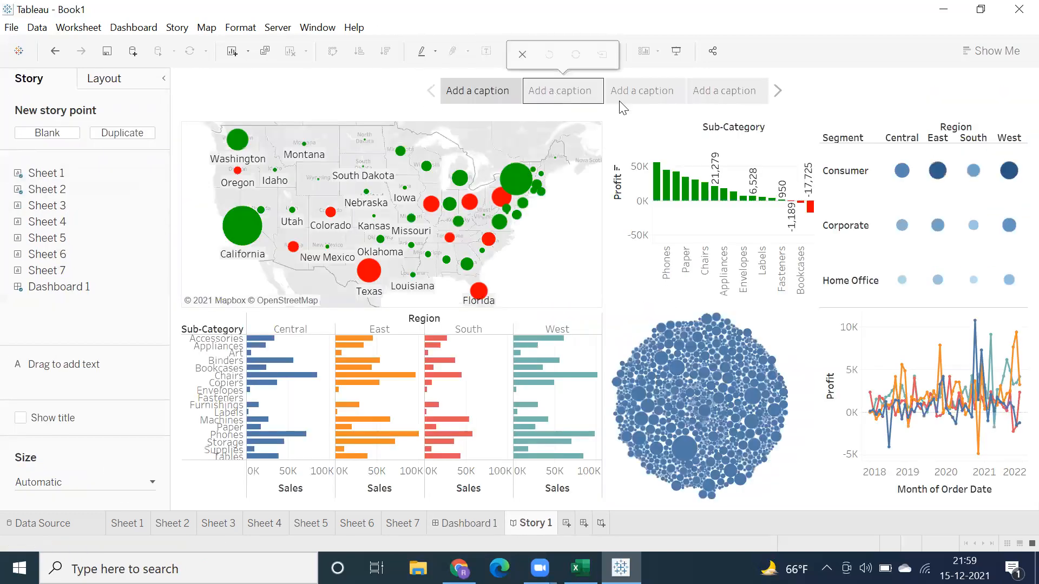
{"action": "left_click", "coordinate": [643, 92]}
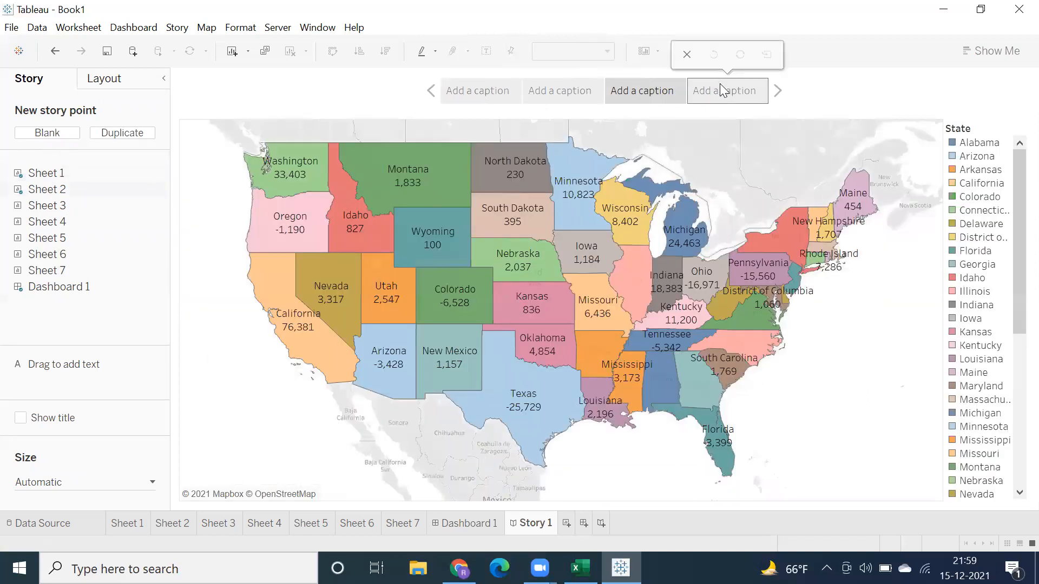
{"action": "left_click", "coordinate": [718, 86]}
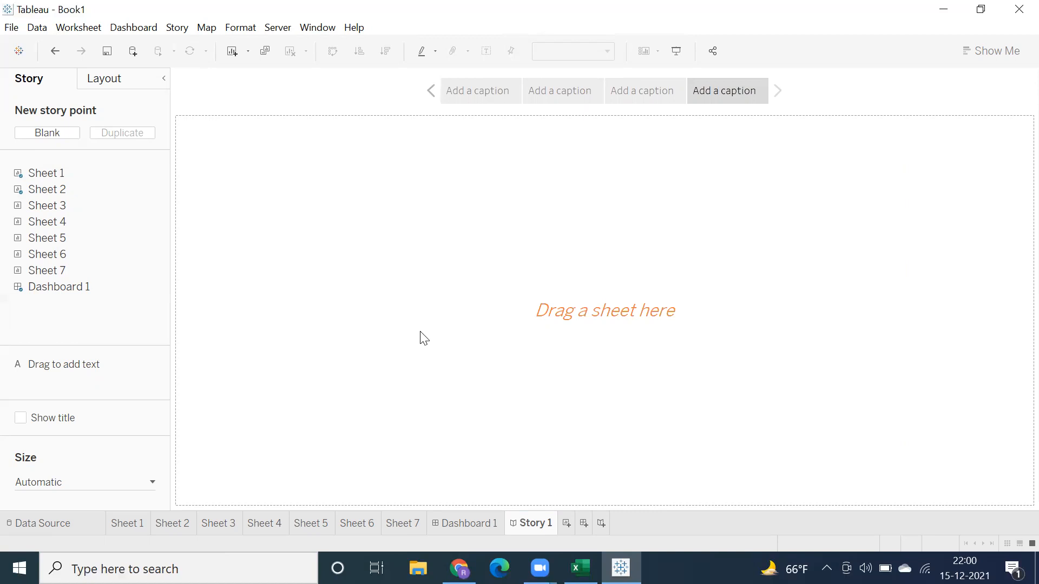
Step: Revisit Dashboard 1 and the story's first point, and place Sheet 3 in the blank fourth story point
{"action": "mouse_move", "coordinate": [465, 95]}
{"action": "left_click", "coordinate": [485, 525]}
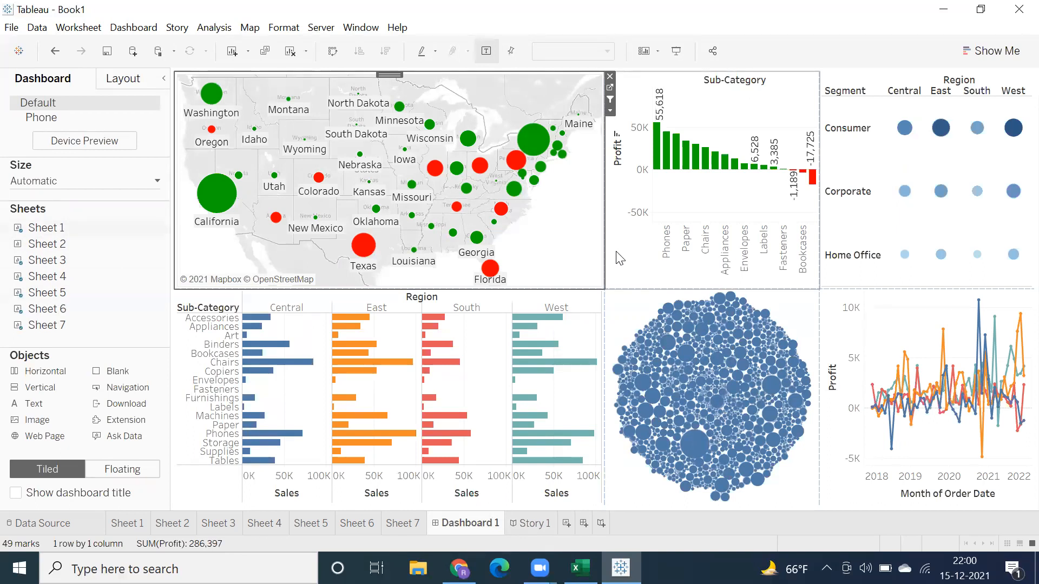
{"action": "left_click", "coordinate": [515, 523]}
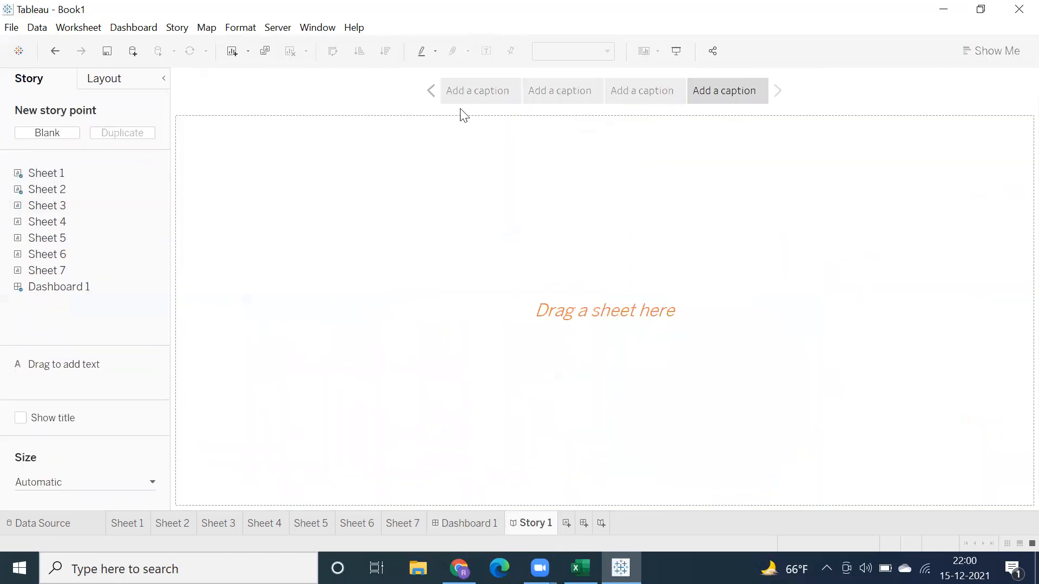
{"action": "left_click", "coordinate": [470, 97]}
{"action": "left_click", "coordinate": [701, 95]}
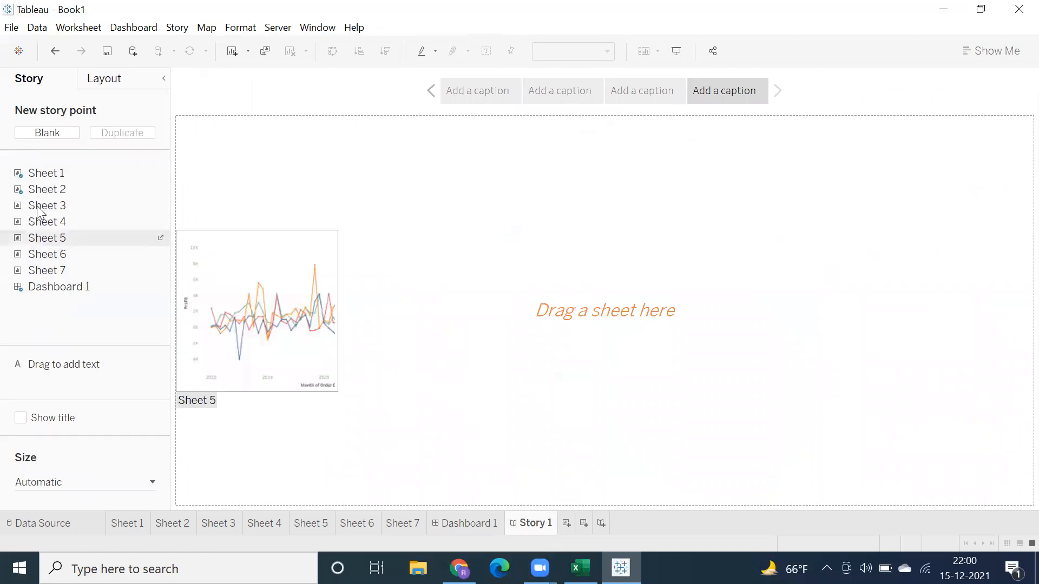
{"action": "left_click_drag", "start_coordinate": [46, 208], "coordinate": [254, 239]}
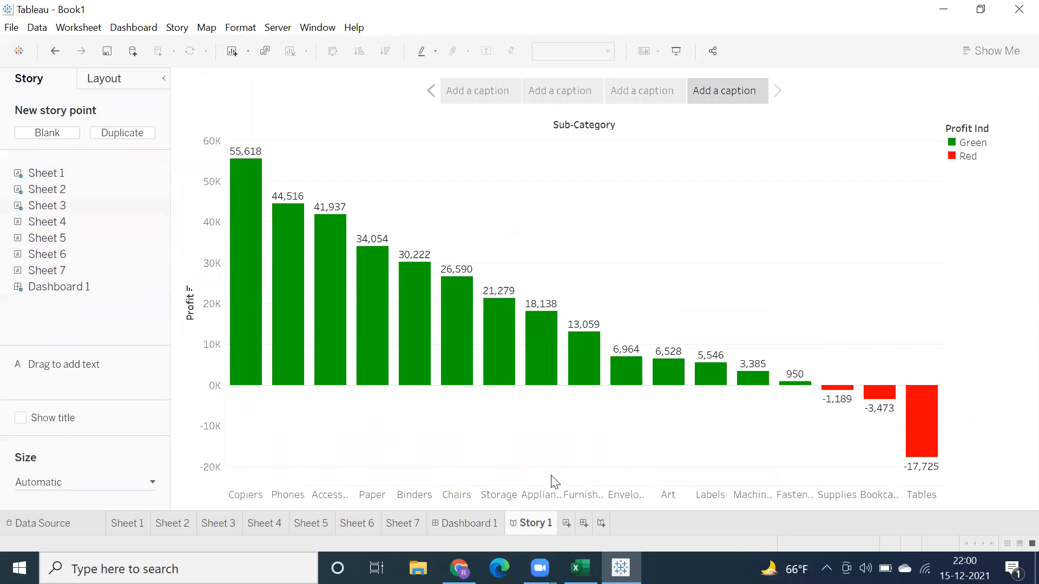
Step: Compare the interactive Dashboard 1 with the story's Sheet 3 profit bars
{"action": "left_click", "coordinate": [457, 523]}
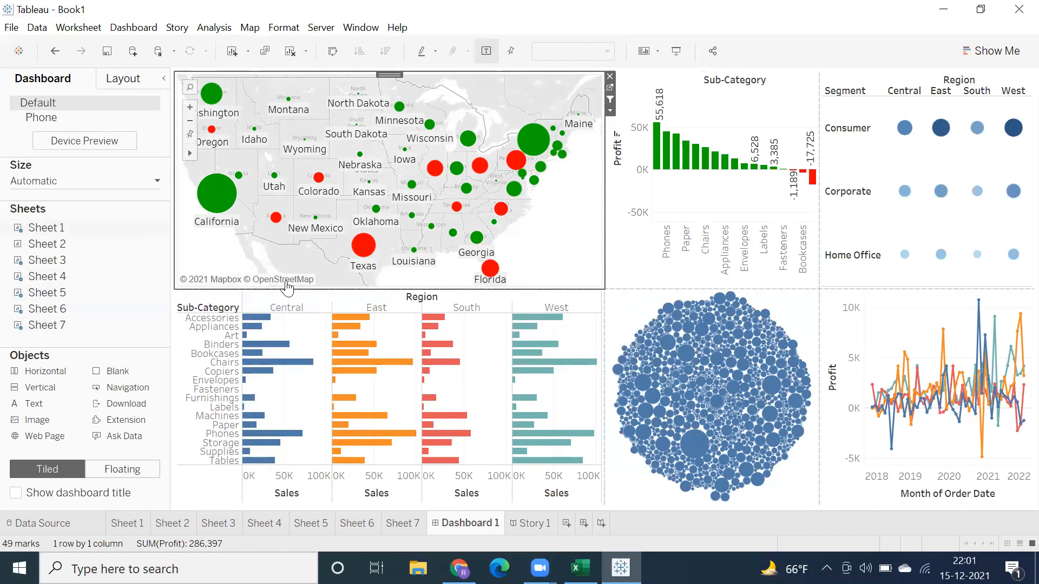
{"action": "mouse_move", "coordinate": [513, 226]}
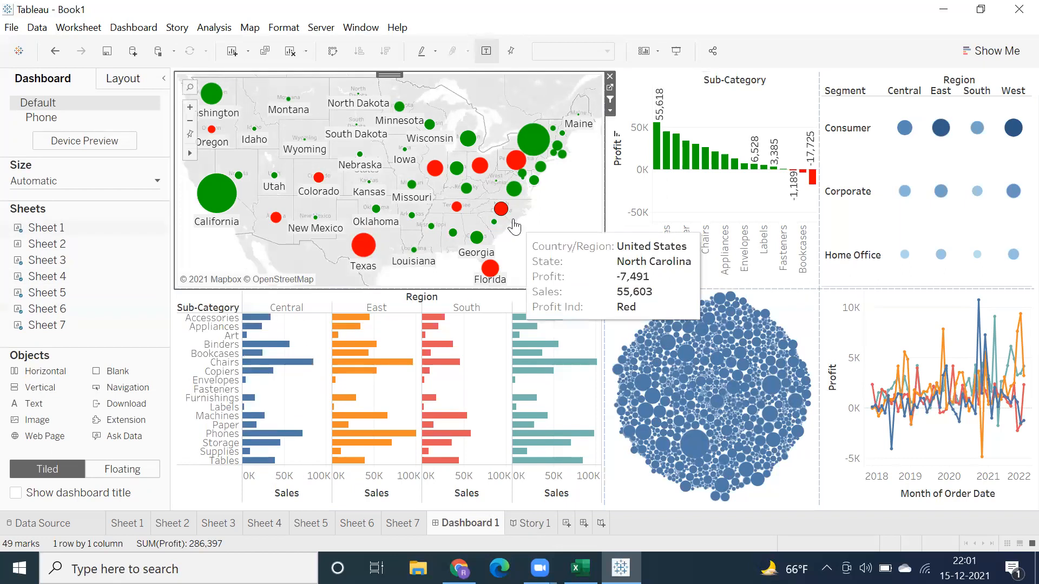
{"action": "left_click", "coordinate": [527, 523]}
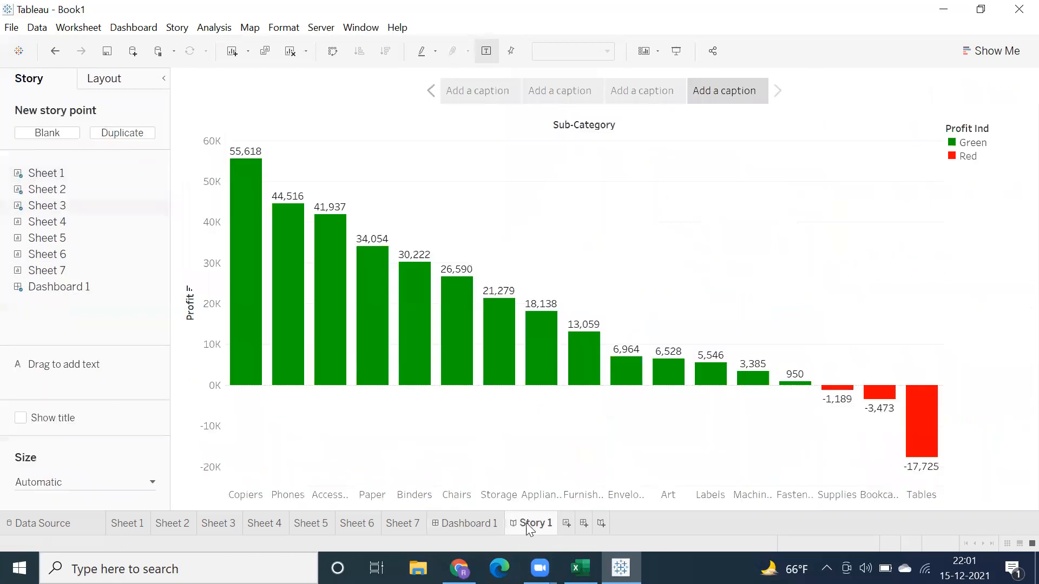
{"action": "mouse_move", "coordinate": [514, 378]}
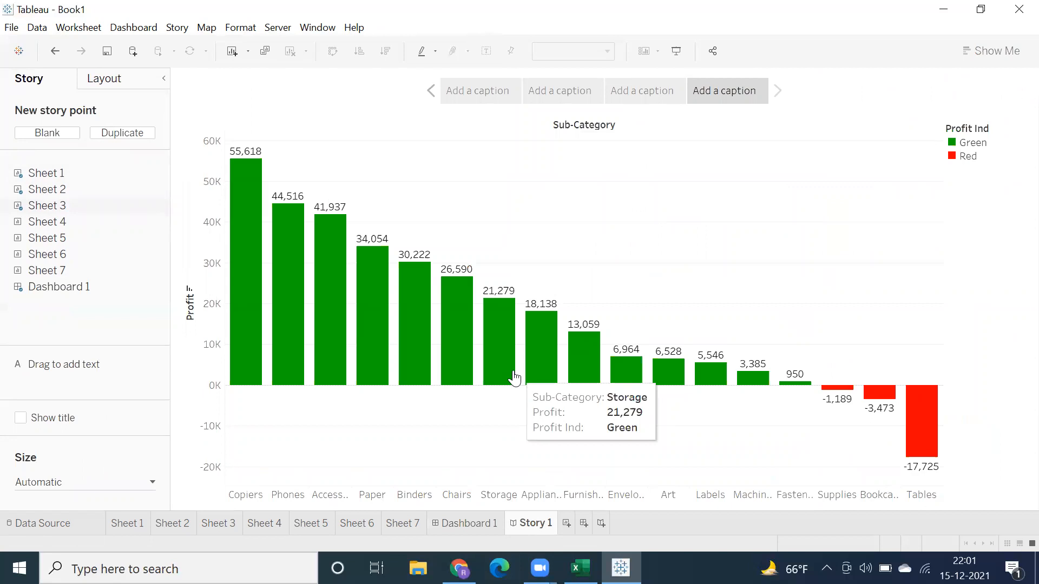
Step: Browse back and forth through the story's four points, comparing the dashboard view with the individual sheets
{"action": "mouse_move", "coordinate": [64, 291]}
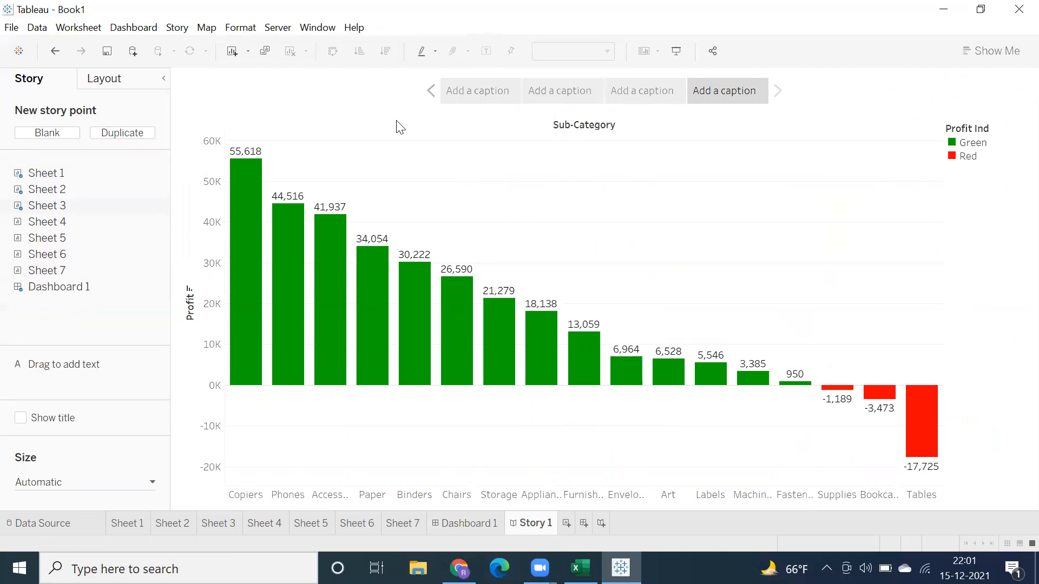
{"action": "left_click", "coordinate": [506, 93]}
{"action": "left_click", "coordinate": [531, 94]}
{"action": "left_click", "coordinate": [487, 93]}
{"action": "left_click", "coordinate": [529, 91]}
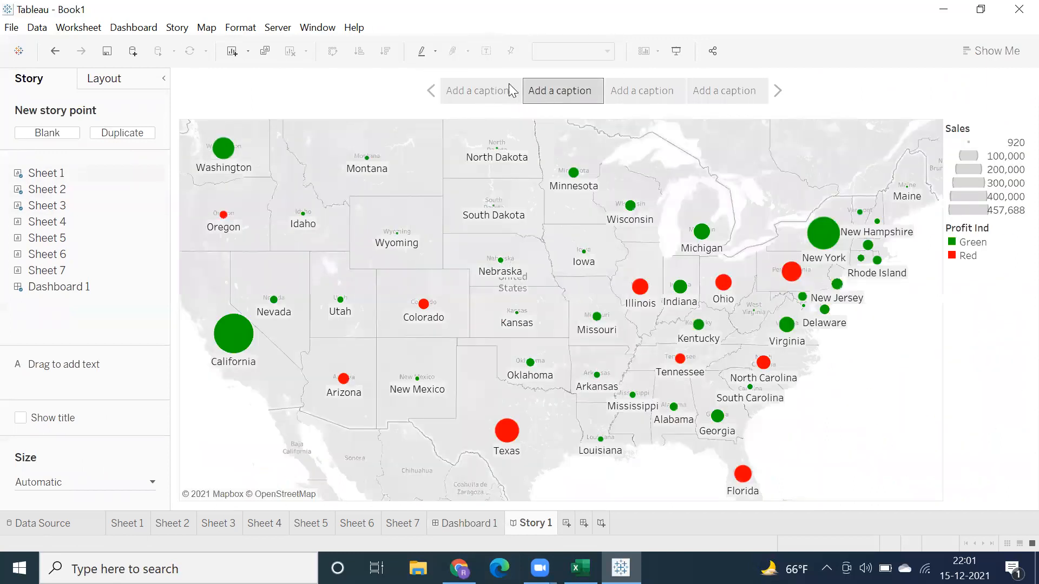
{"action": "left_click", "coordinate": [477, 92]}
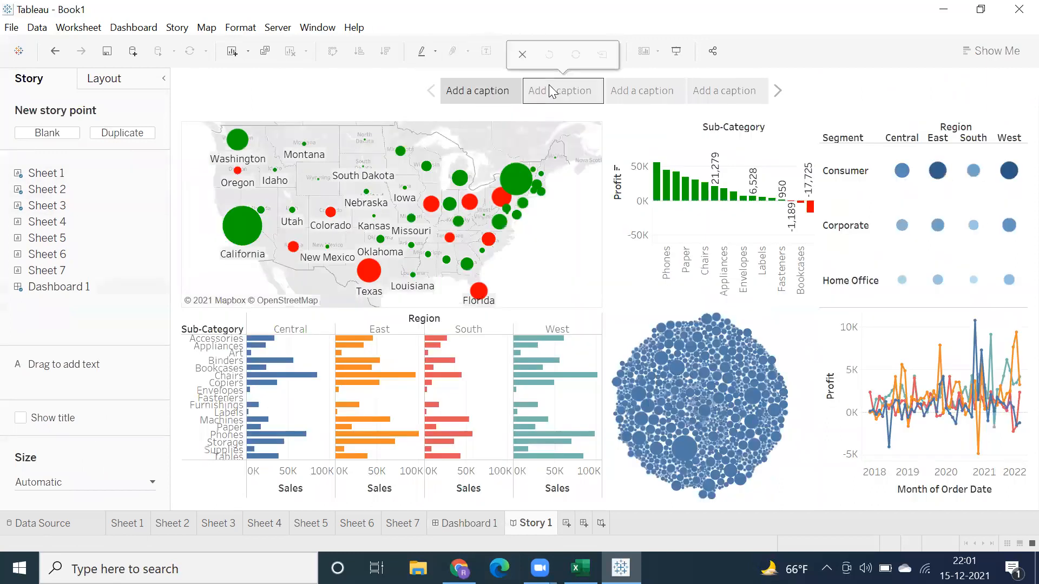
{"action": "left_click", "coordinate": [568, 91]}
{"action": "left_click", "coordinate": [619, 96]}
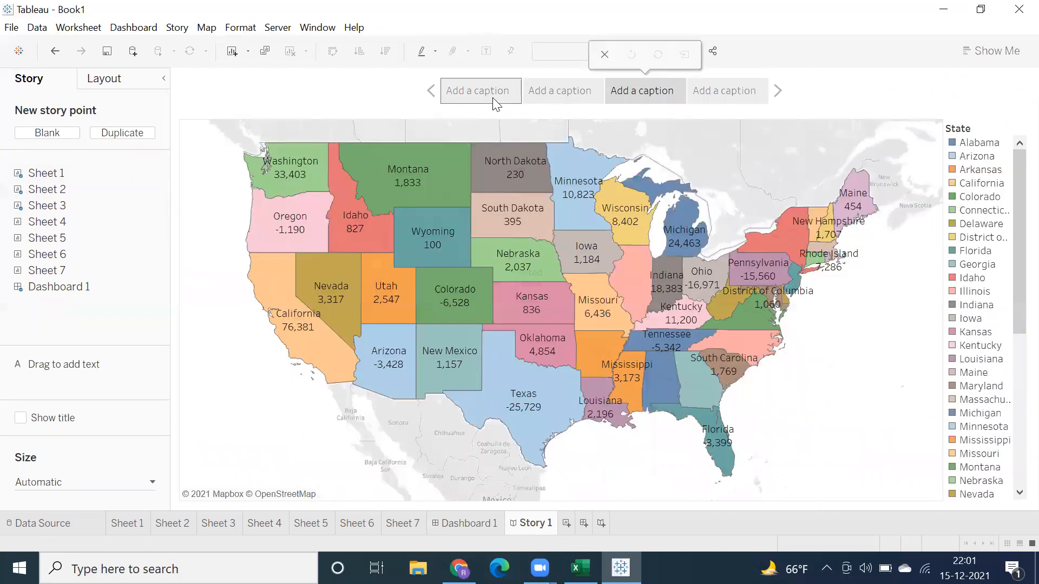
{"action": "left_click", "coordinate": [494, 98]}
{"action": "left_click", "coordinate": [759, 100]}
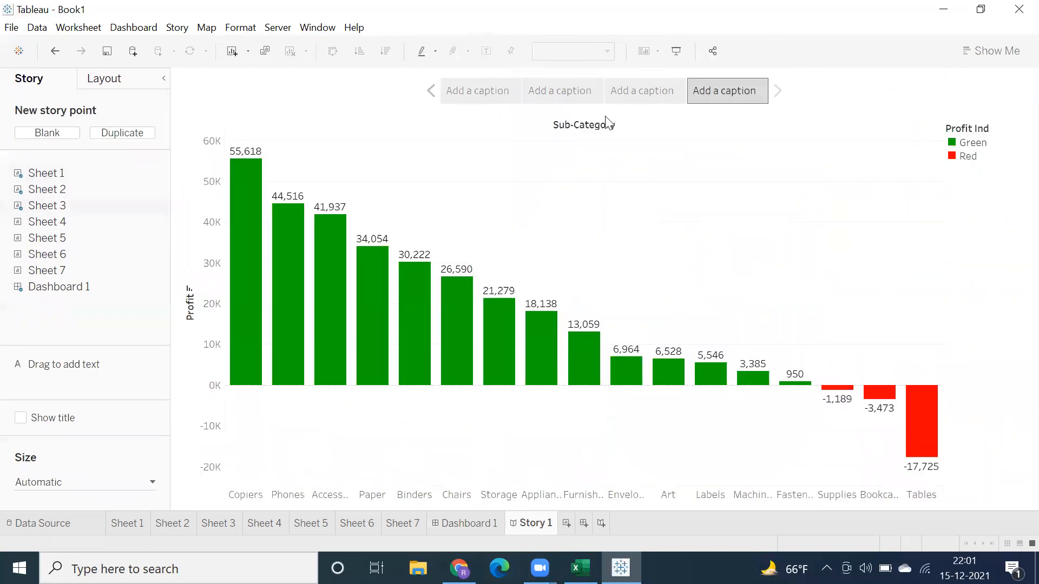
{"action": "left_click", "coordinate": [487, 89]}
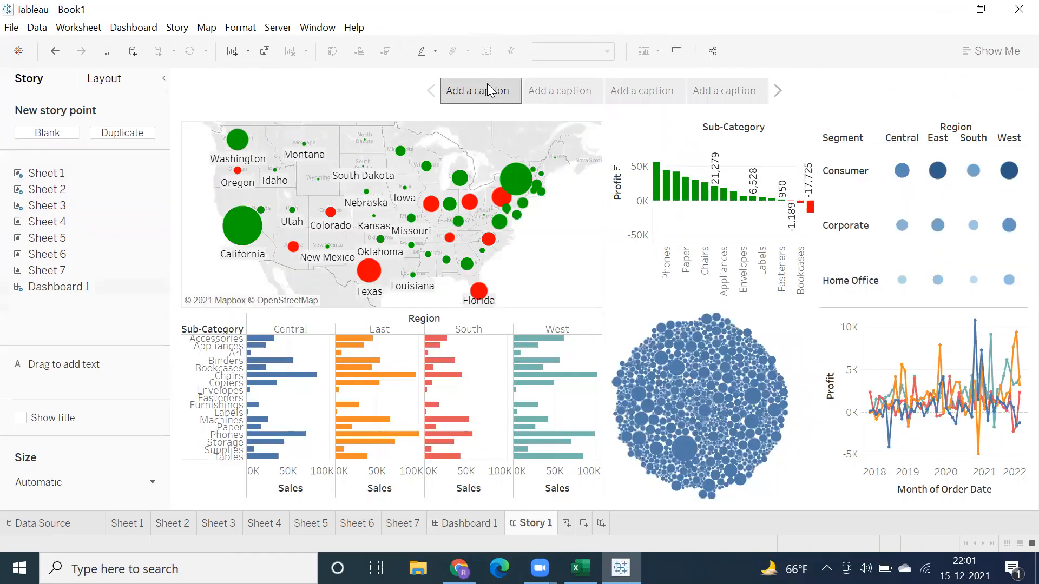
{"action": "left_click", "coordinate": [559, 93]}
{"action": "left_click", "coordinate": [629, 95]}
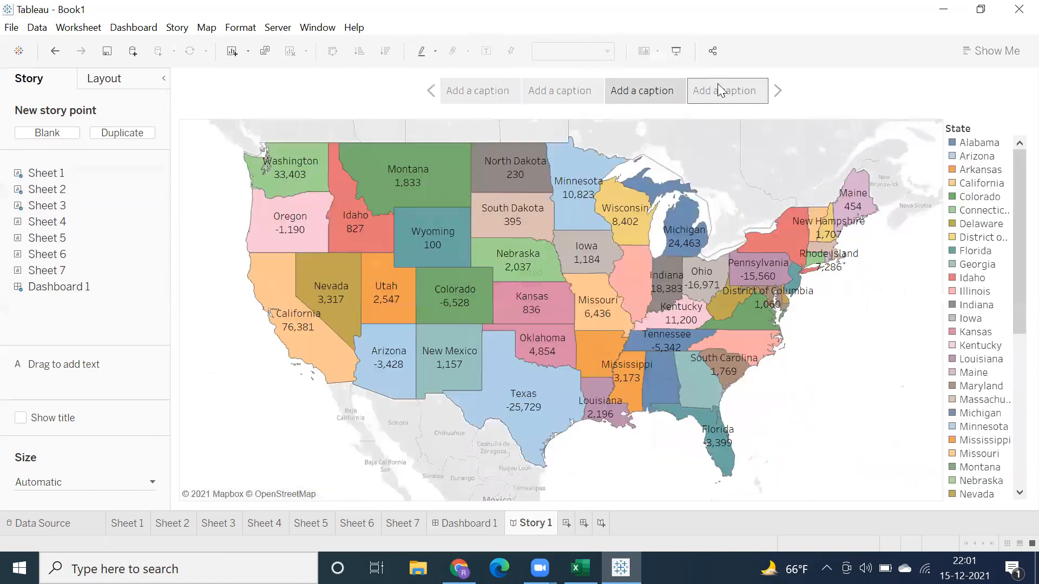
{"action": "left_click", "coordinate": [718, 88]}
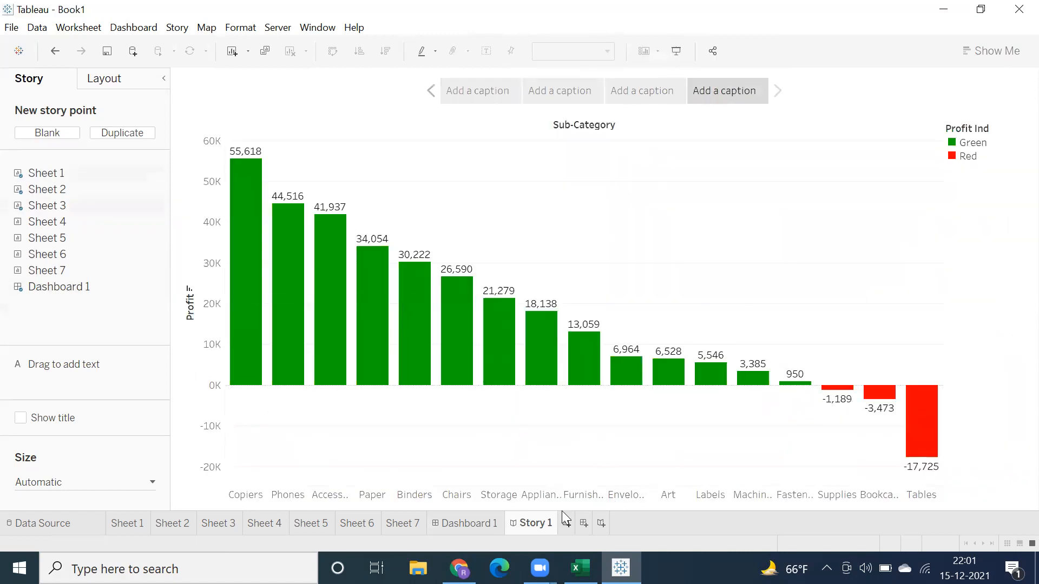
Step: Add a blank fifth story point and place Sheet 7 in it
{"action": "left_click", "coordinate": [47, 133]}
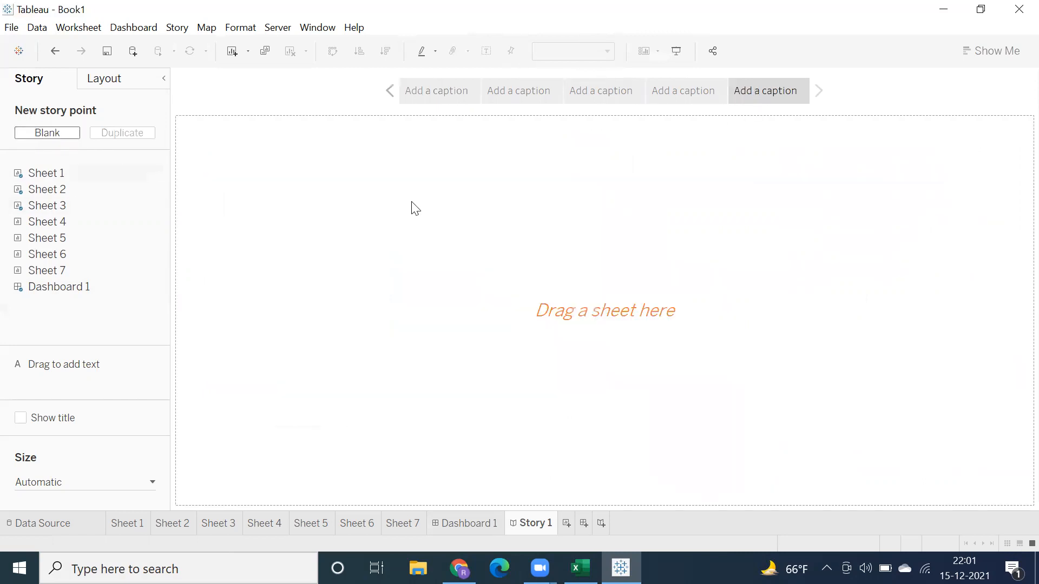
{"action": "mouse_move", "coordinate": [27, 270]}
{"action": "left_click_drag", "start_coordinate": [28, 270], "coordinate": [298, 234]}
Step: Present the story full screen, go through its points from the first onward, return to the dashboard point and leave the presentation
{"action": "left_click", "coordinate": [674, 52]}
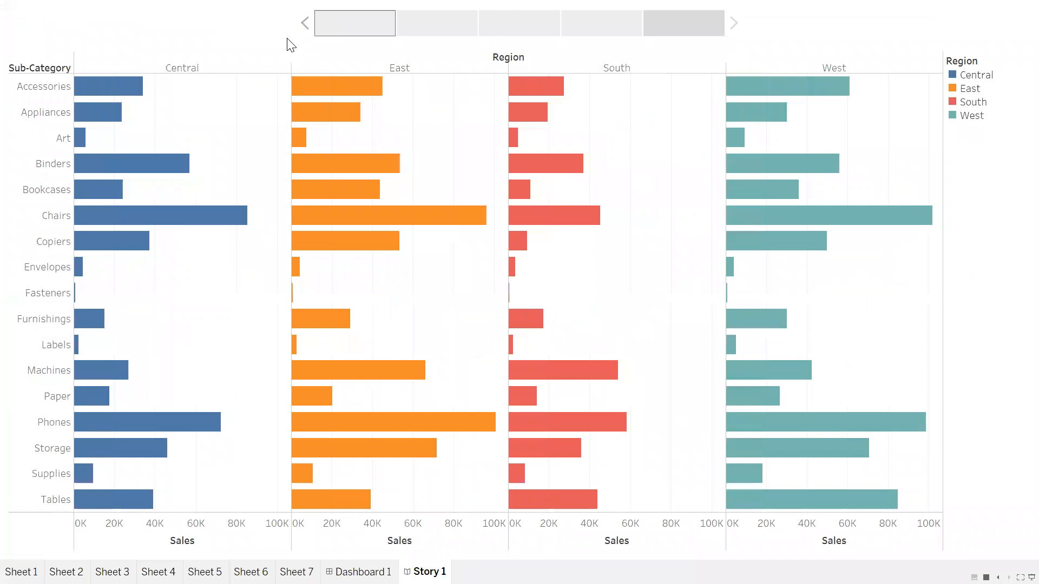
{"action": "left_click", "coordinate": [350, 34]}
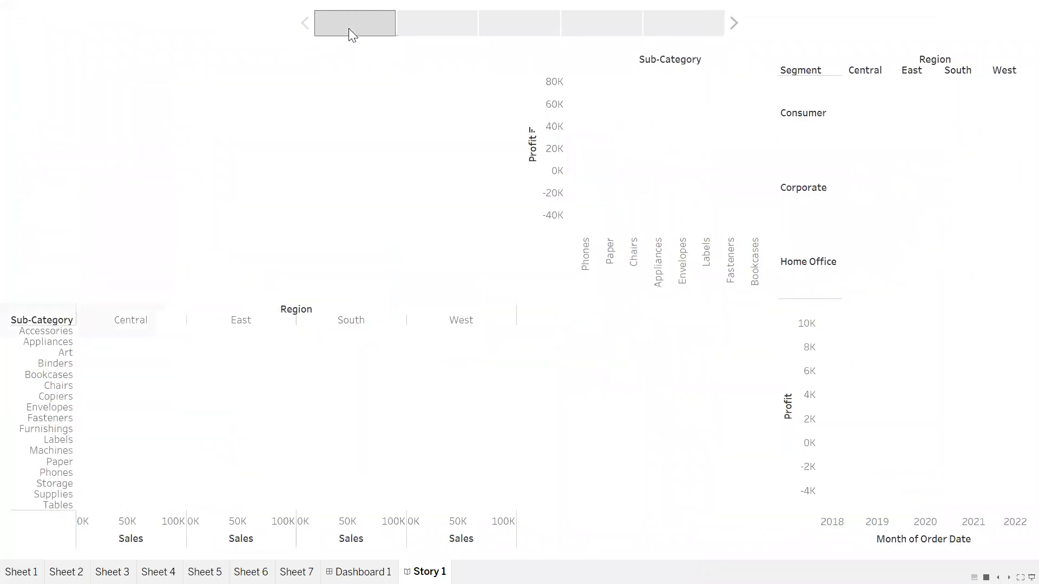
{"action": "left_click", "coordinate": [435, 36]}
{"action": "left_click", "coordinate": [506, 36]}
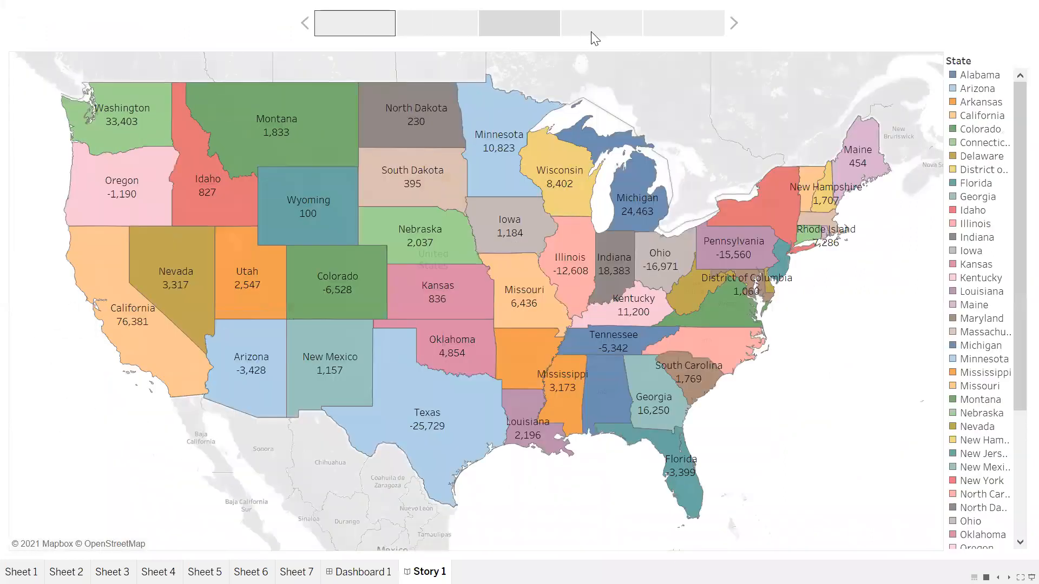
{"action": "left_click", "coordinate": [596, 36]}
{"action": "left_click", "coordinate": [655, 35]}
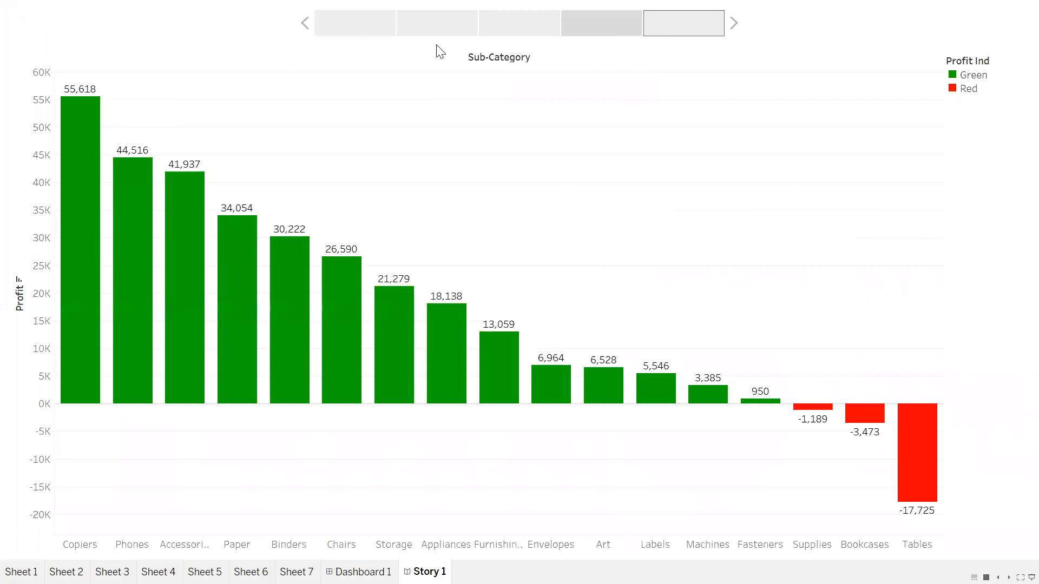
{"action": "left_click", "coordinate": [375, 36]}
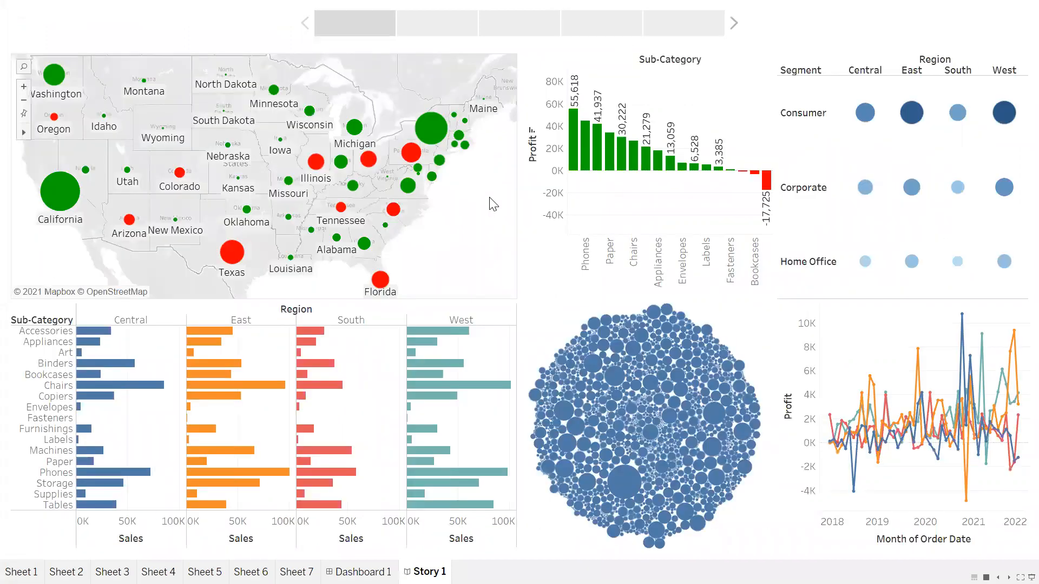
{"action": "key", "text": "Escape"}
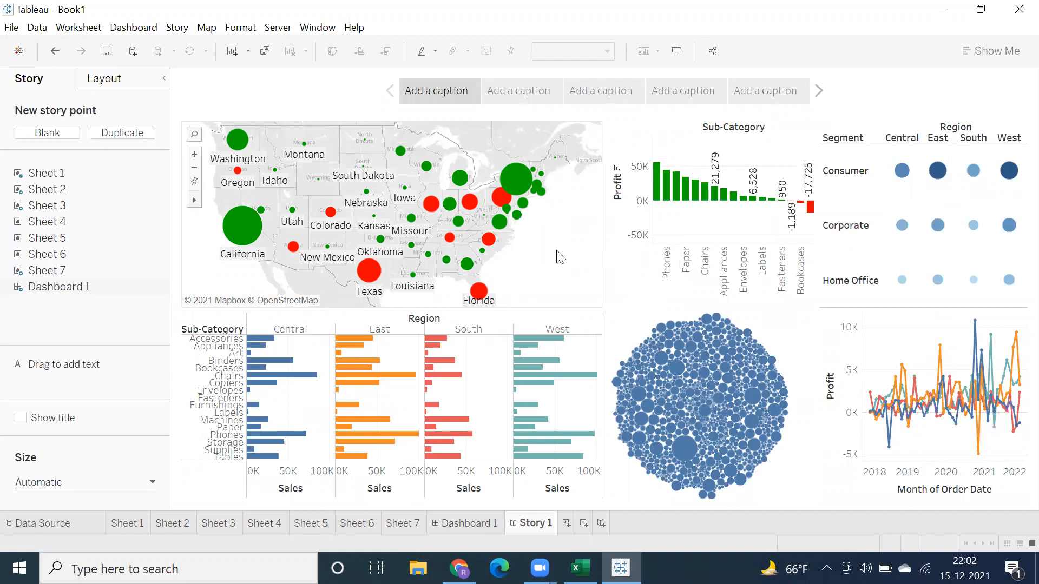
Step: Switch to Excel's Book1, review the Tableau and Data Warehouse topics on Sheet1, and return to the Tableau story
{"action": "left_click", "coordinate": [581, 568]}
{"action": "left_click", "coordinate": [86, 524]}
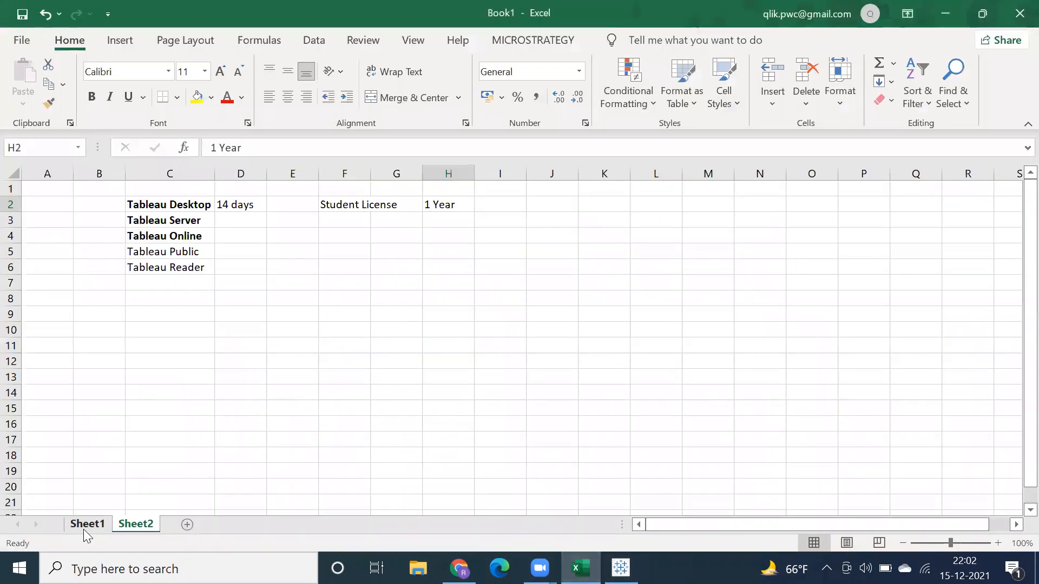
{"action": "key", "text": "ctrl+v"}
{"action": "left_click", "coordinate": [193, 203]}
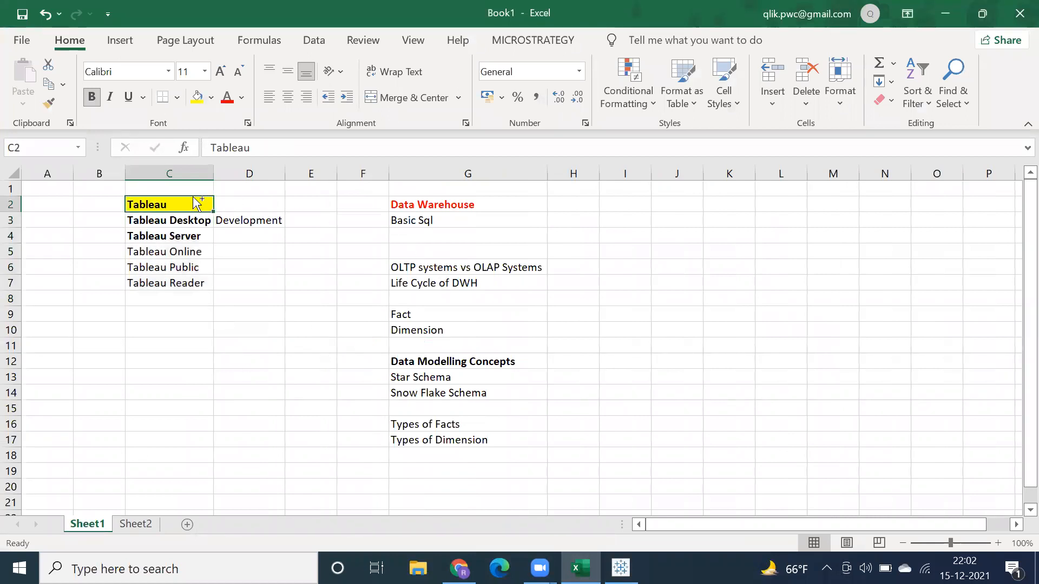
{"action": "key", "text": "ctrl+s"}
{"action": "left_click", "coordinate": [658, 374]}
{"action": "left_click", "coordinate": [424, 250]}
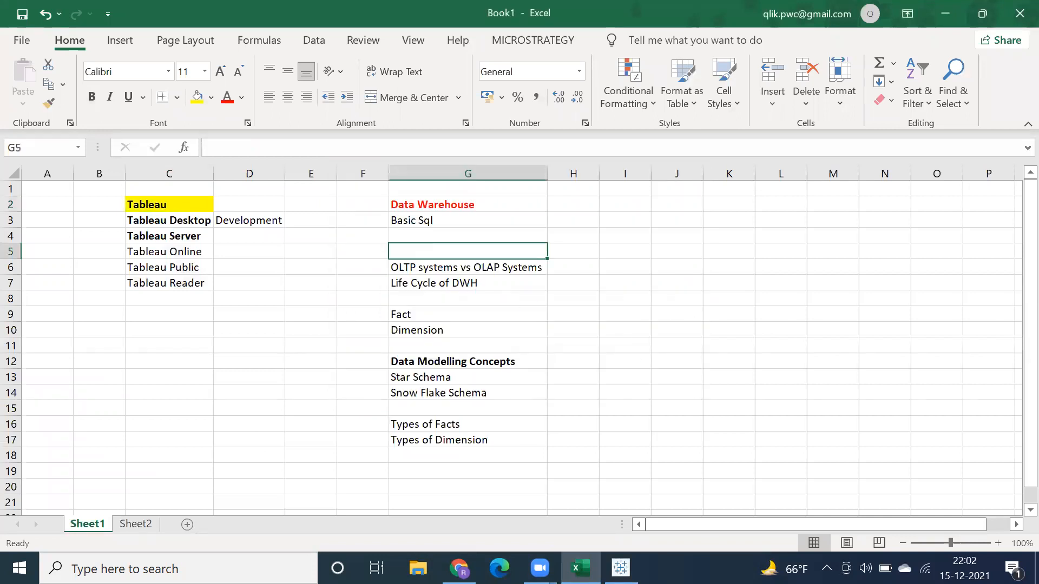
{"action": "left_click", "coordinate": [621, 568]}
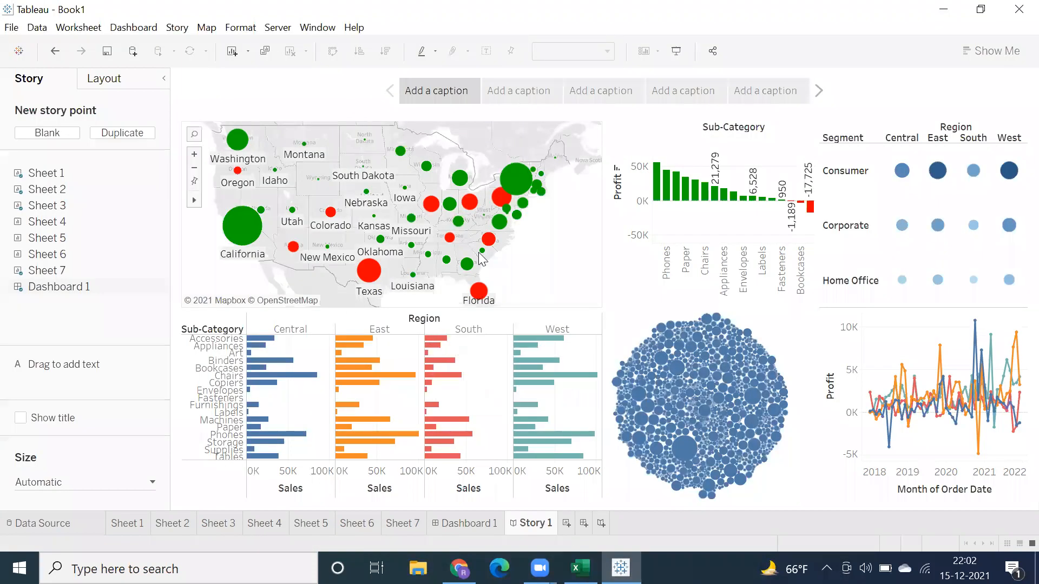